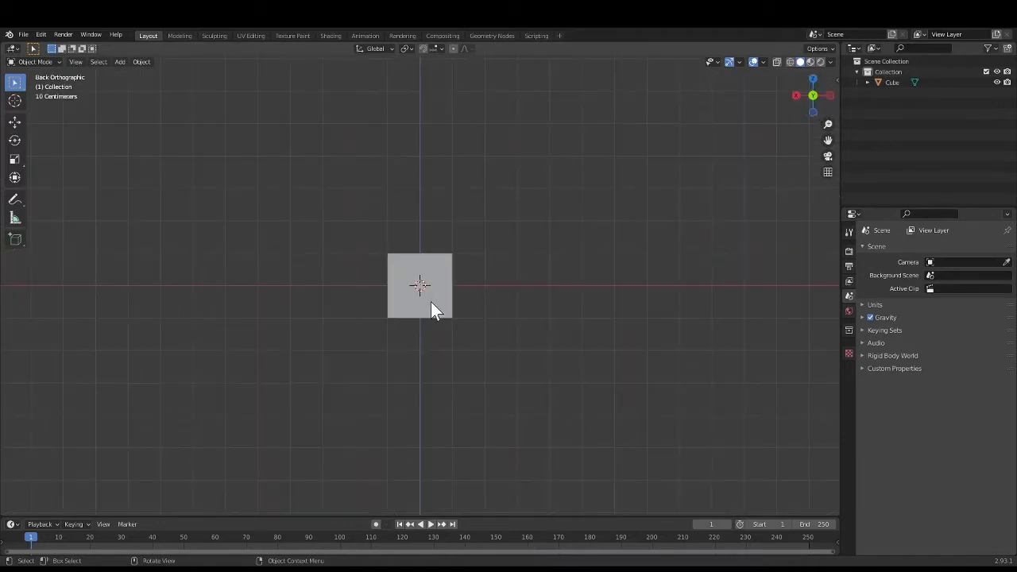
Apply AutoMirror to the cube along the X axis with positive orientation, keeping Cut and Mirror and Use Clip enabled
key(n)
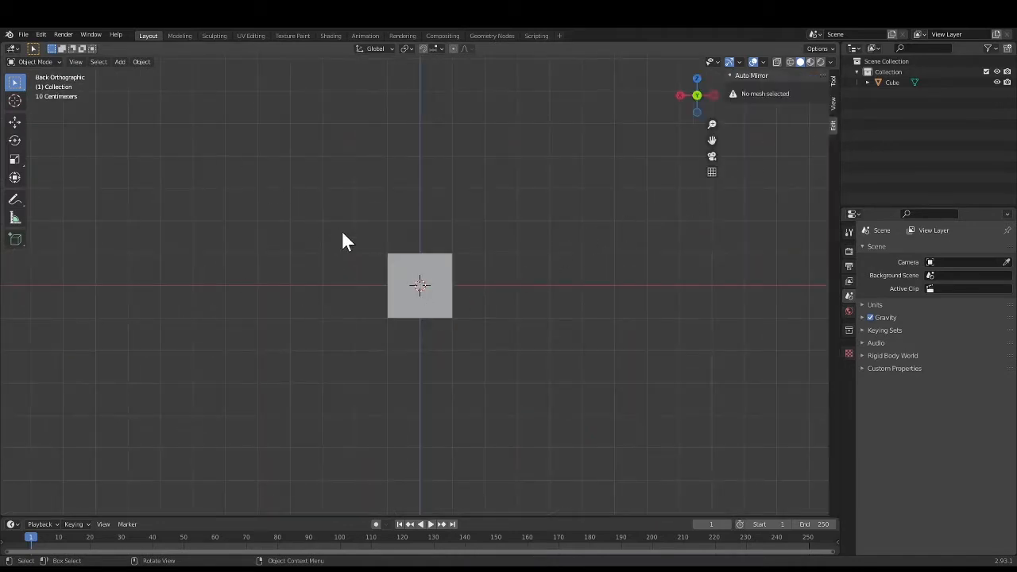
click(424, 297)
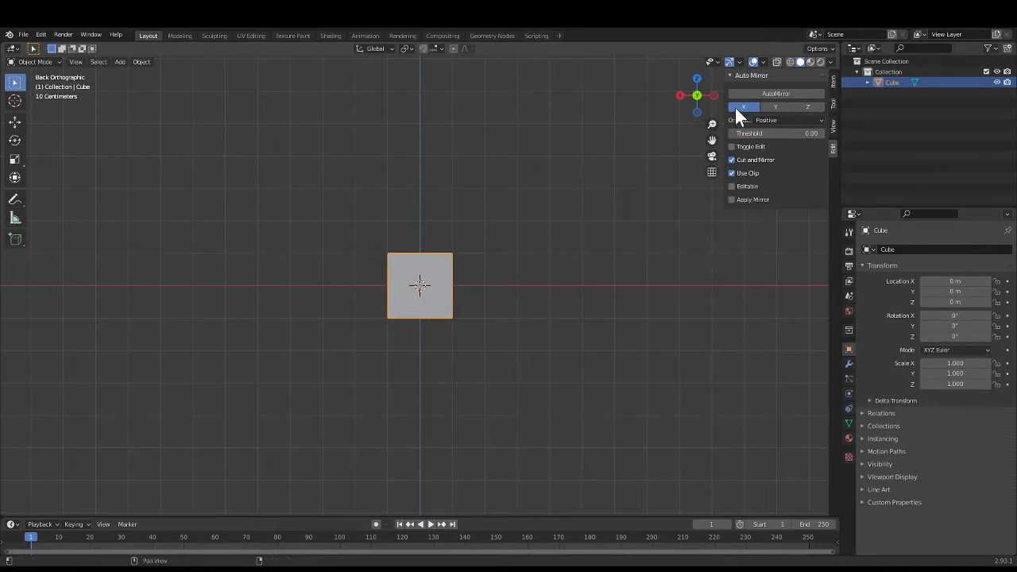
click(751, 75)
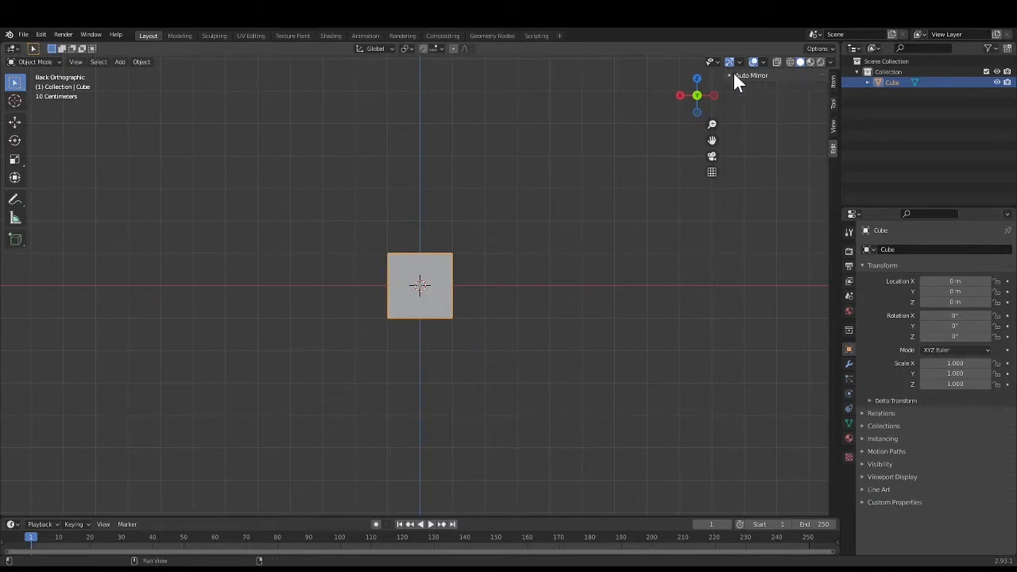
click(731, 74)
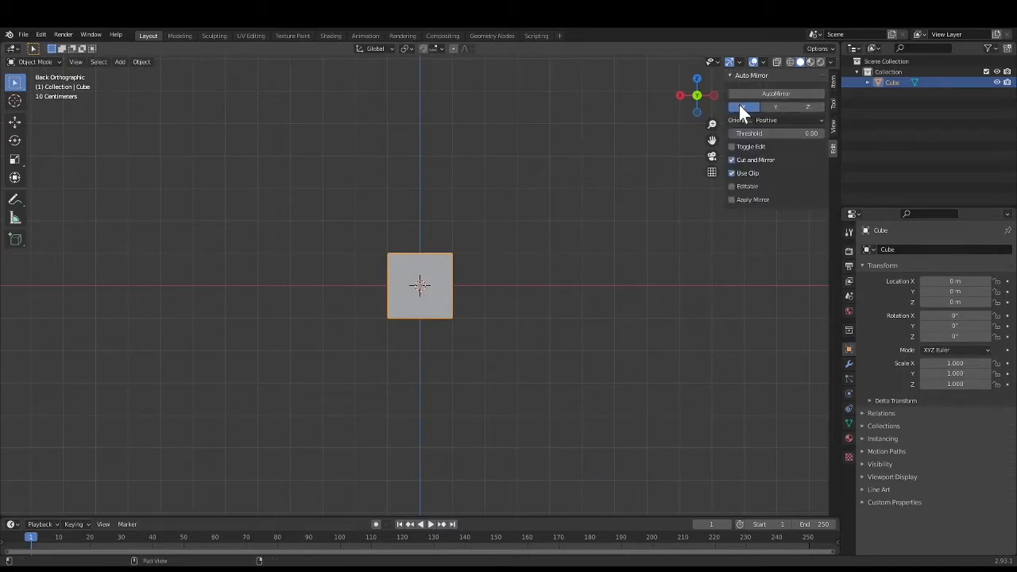
click(760, 93)
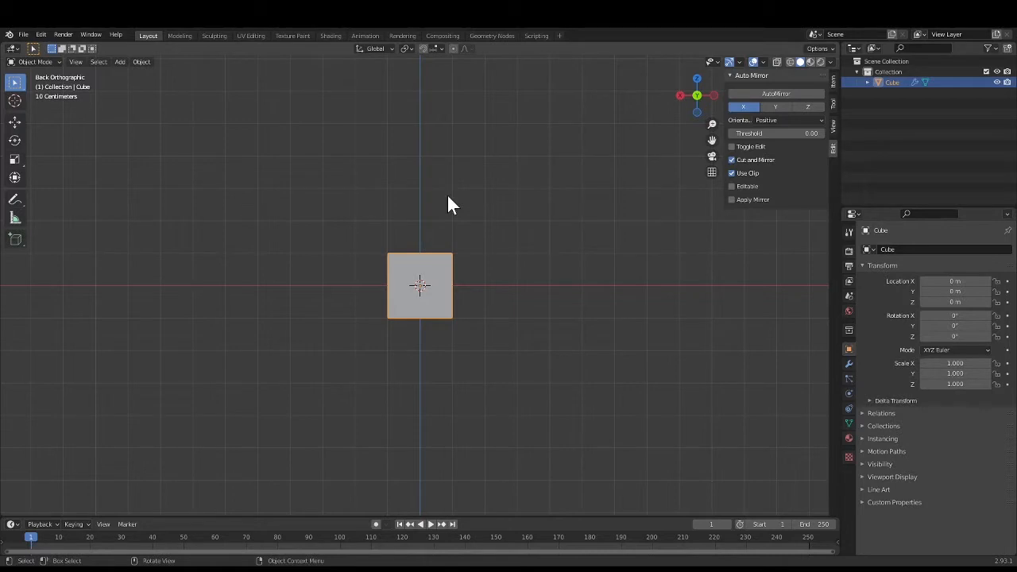
In Edit Mode, select the entire mesh and scale it along Y to roughly half its depth
key(Tab)
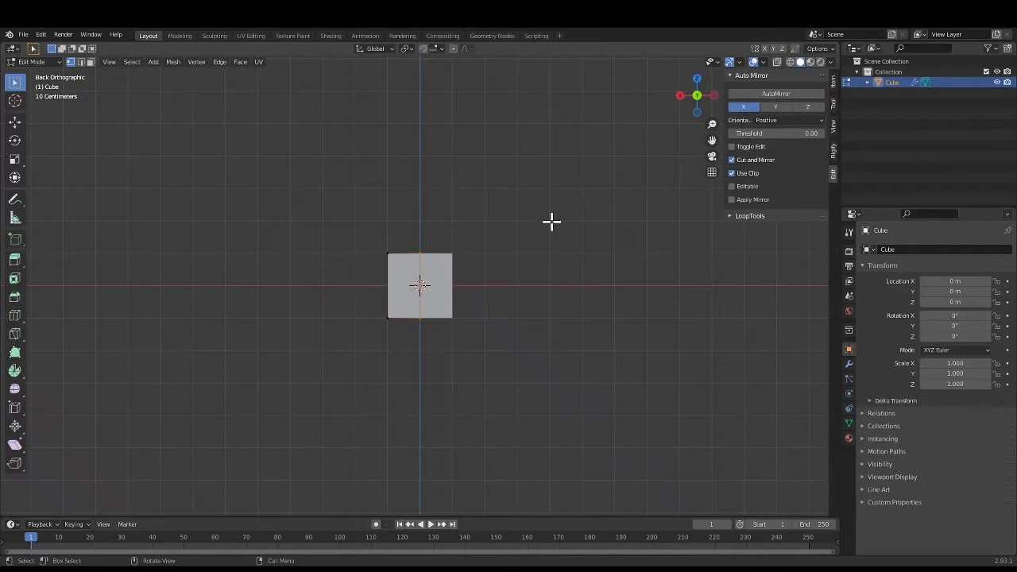
drag(679, 98, 682, 105)
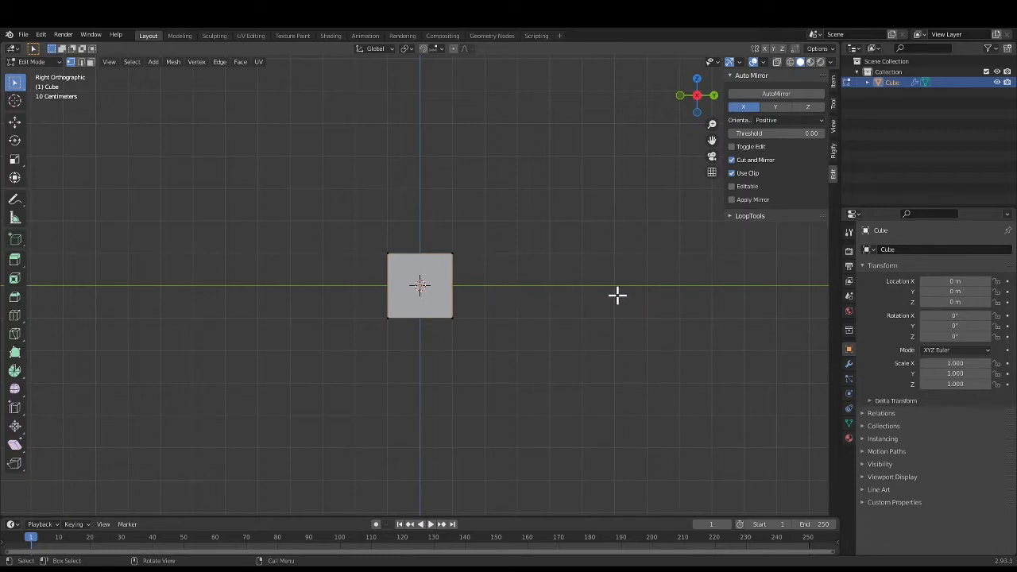
key(a)
key(s)
key(y)
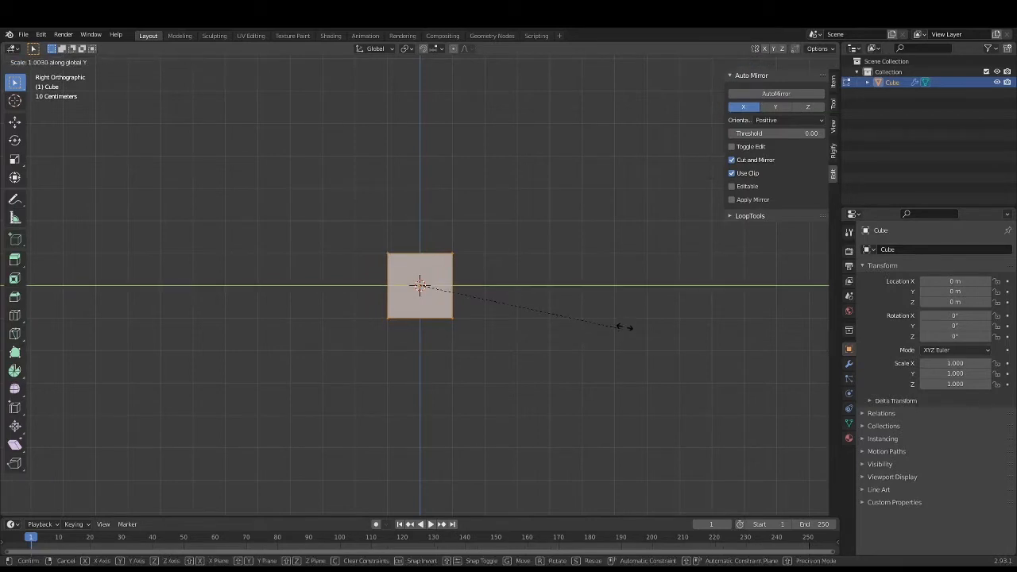
click(526, 288)
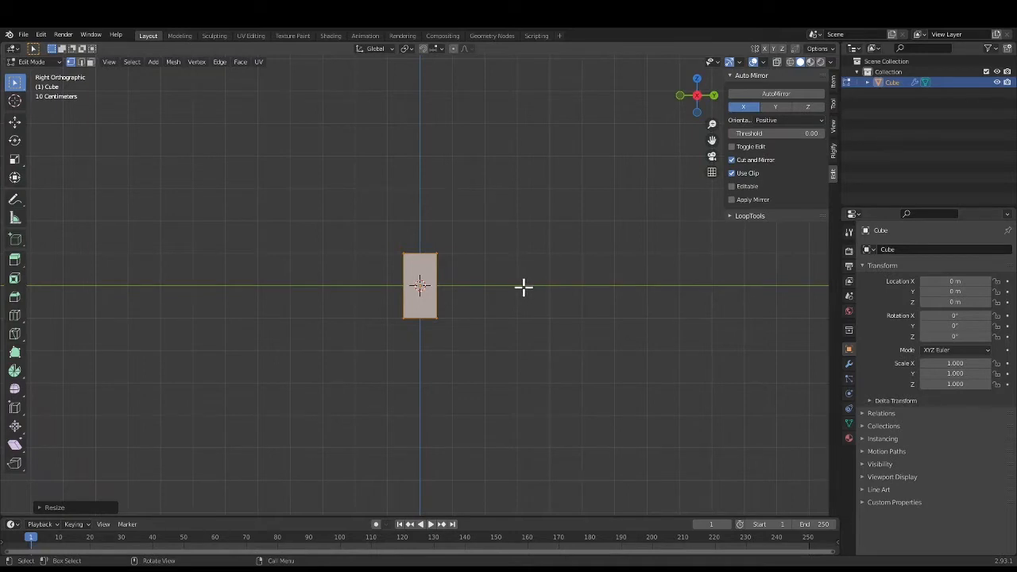
Stretch the block along Z to about 1.6 times its height and narrow it slightly along X
key(s)
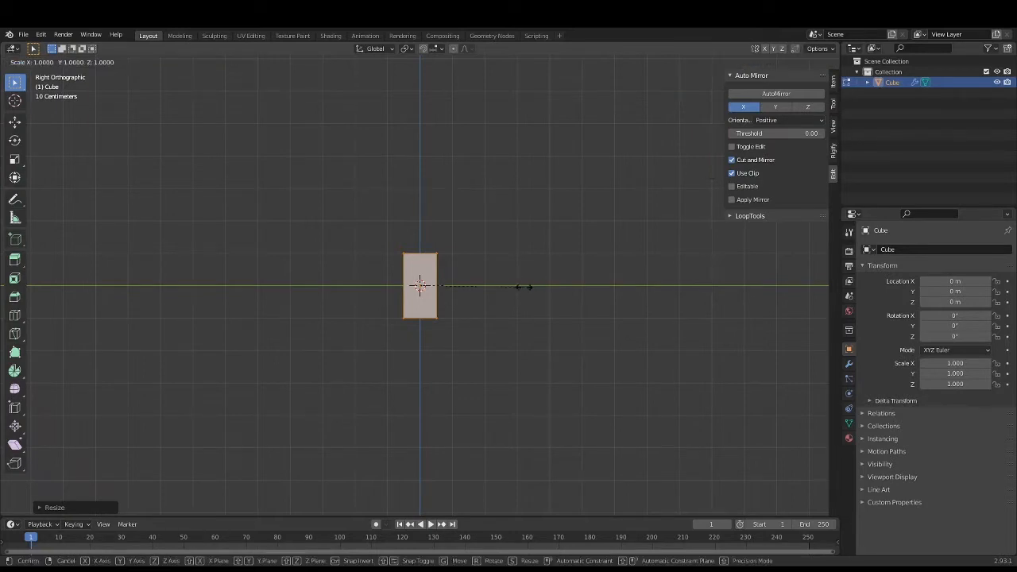
key(z)
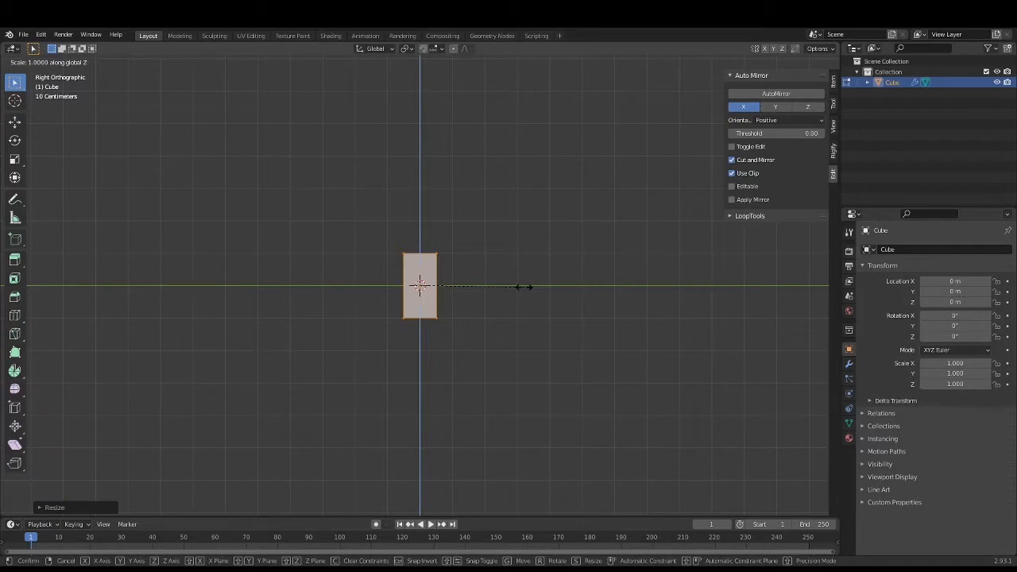
click(588, 278)
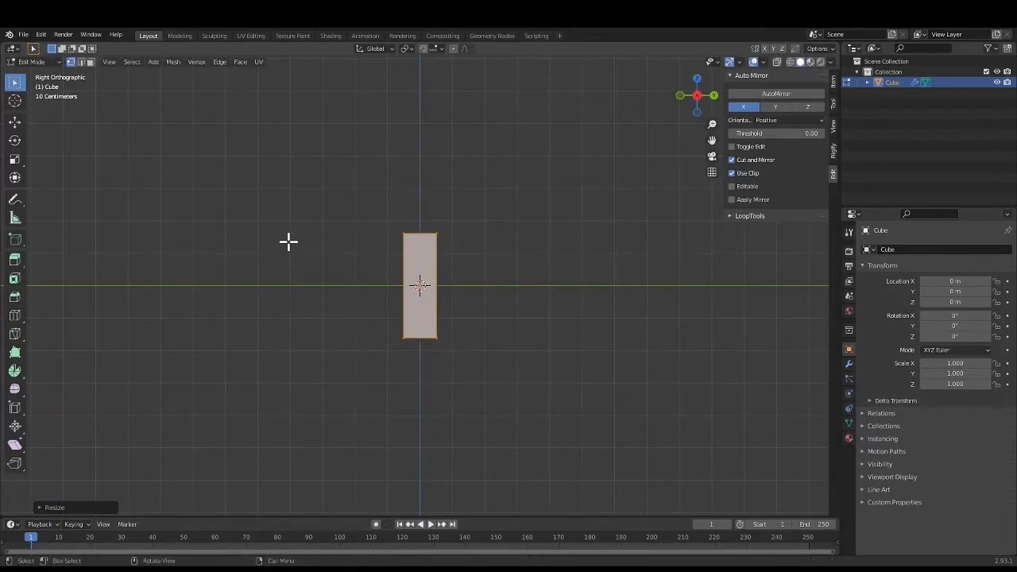
click(712, 95)
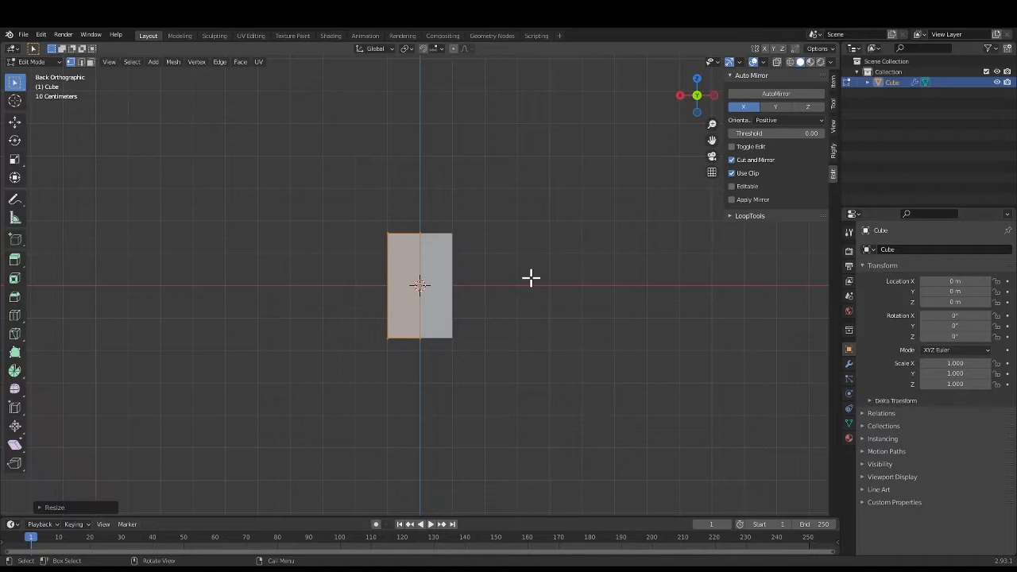
key(s)
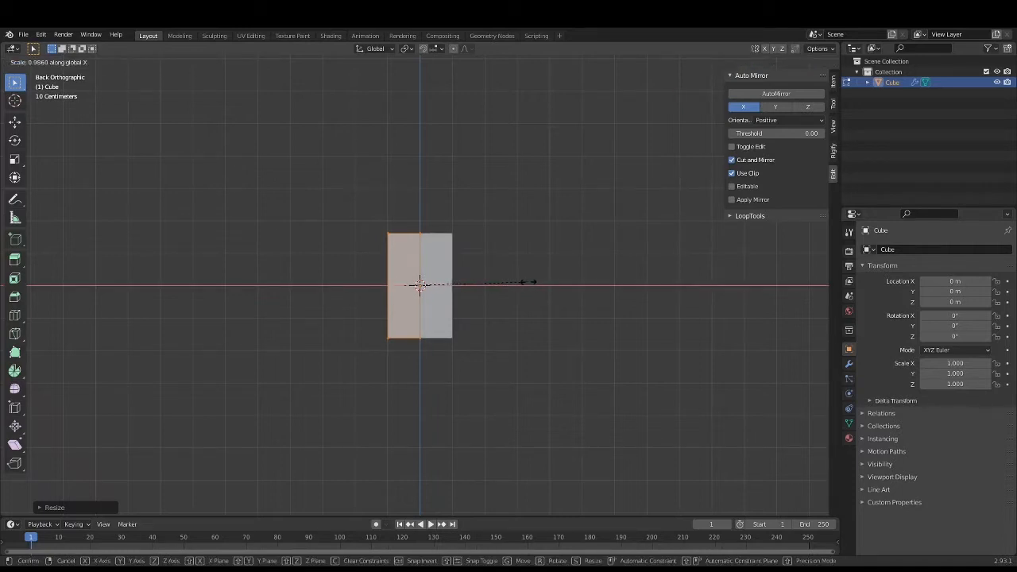
click(525, 282)
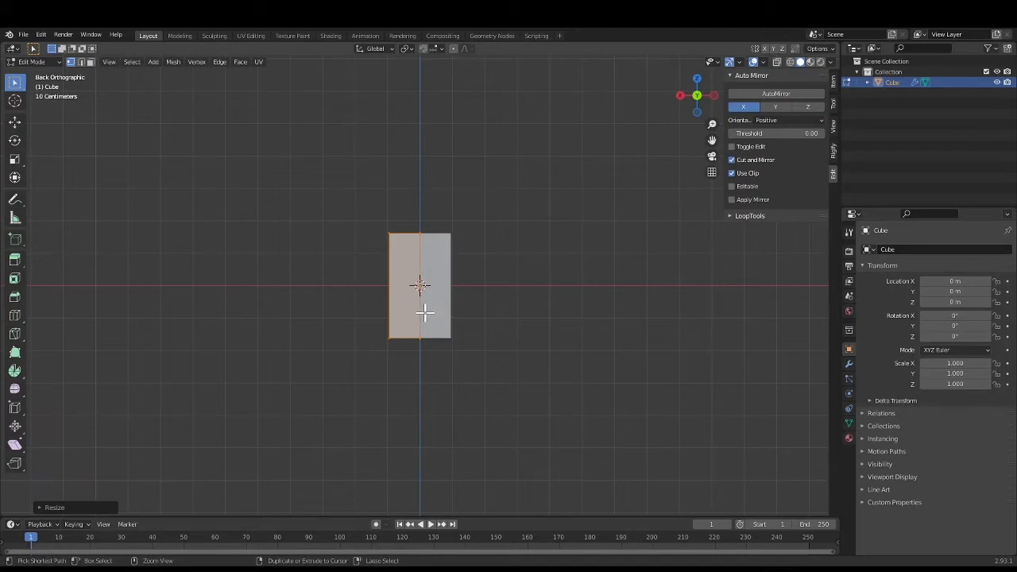
Add four evenly spaced horizontal loop cuts across the torso block without sliding them
key(ctrl+r)
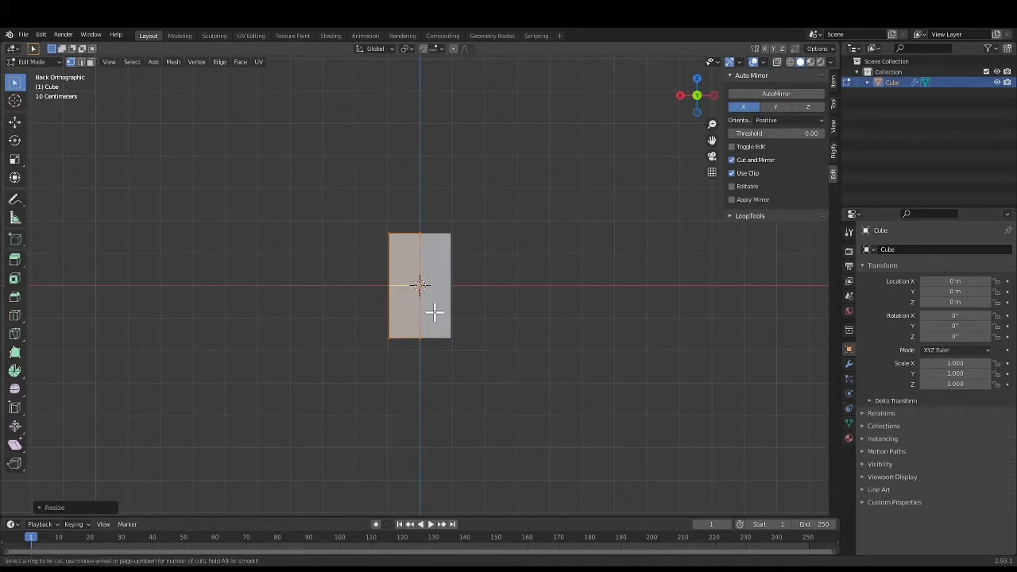
scroll(434, 311, up, 2)
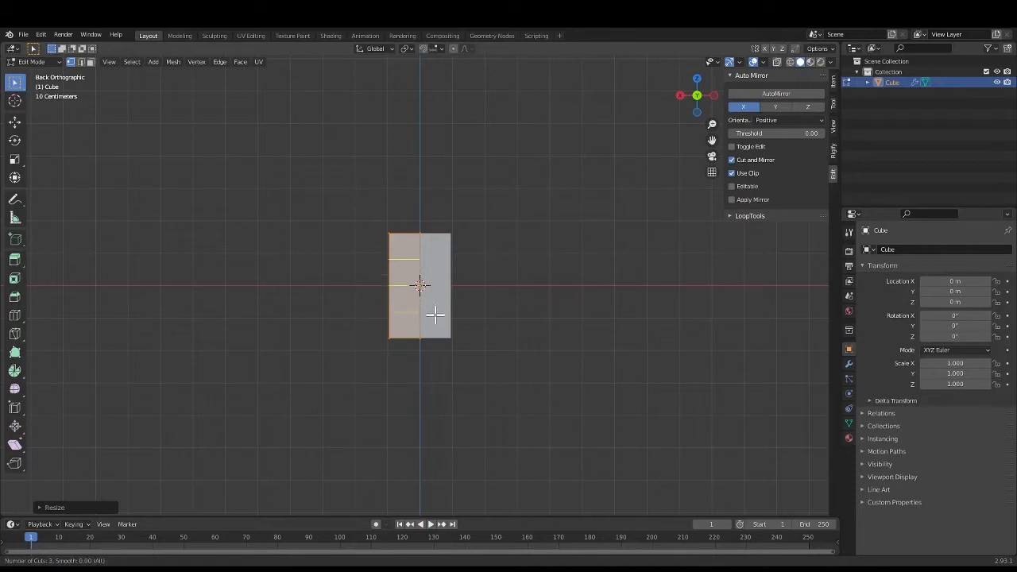
scroll(435, 314, up, 1)
click(435, 316)
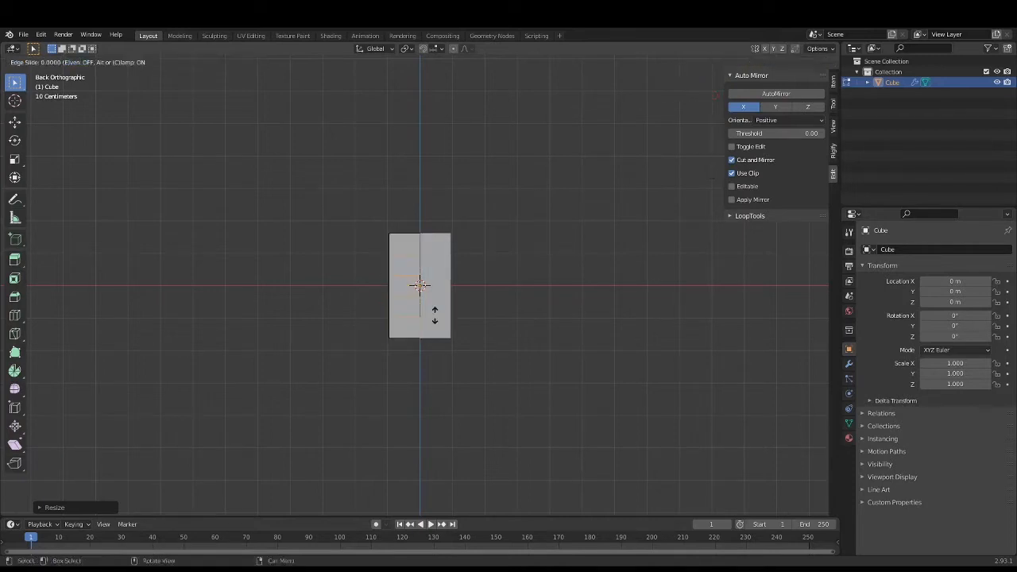
right_click(434, 315)
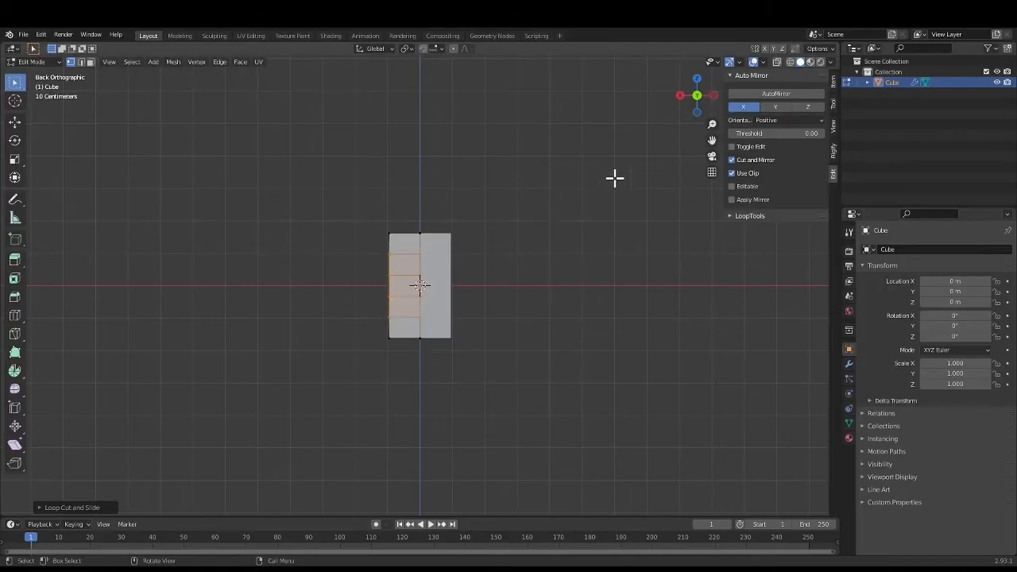
Enable X-ray and move the torso's lower outer corner vertices inward beside the centre line to form a slanted hip underside
click(774, 64)
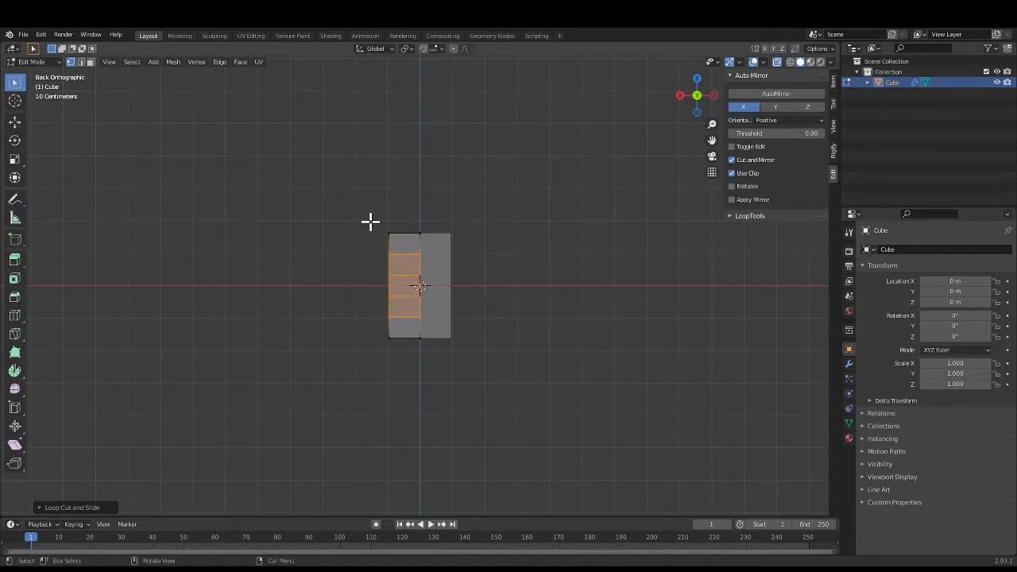
click(399, 341)
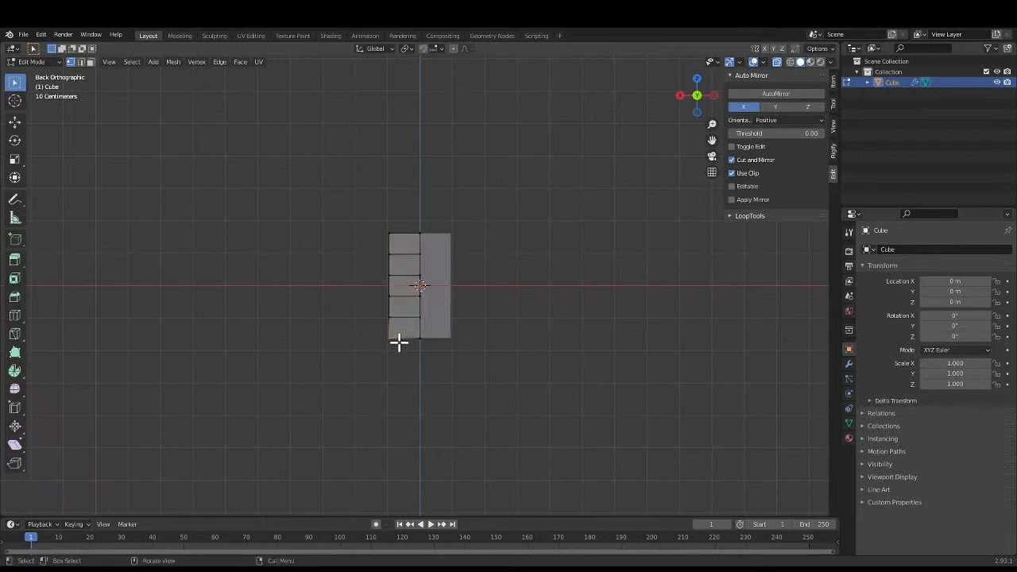
key(g)
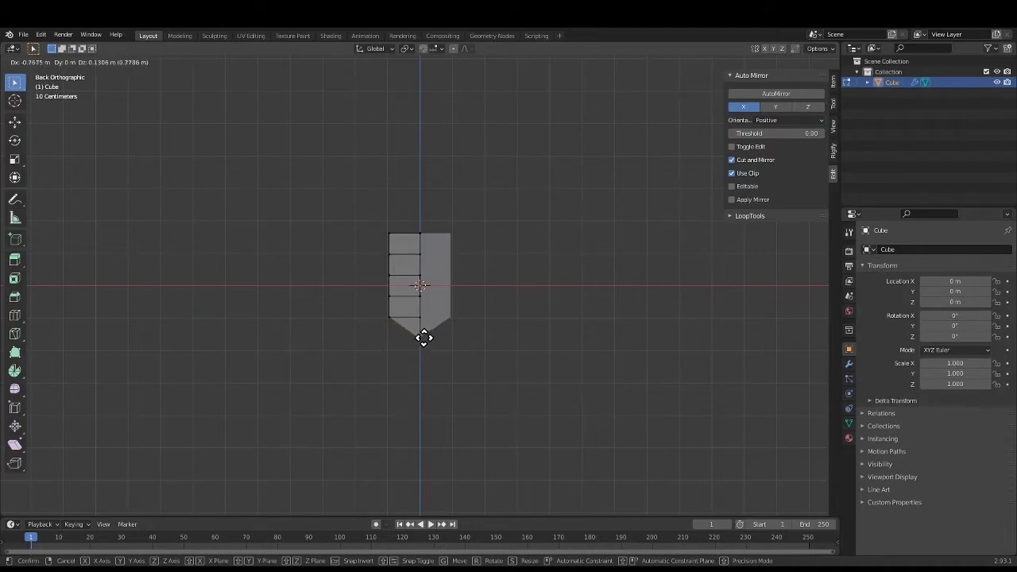
click(397, 368)
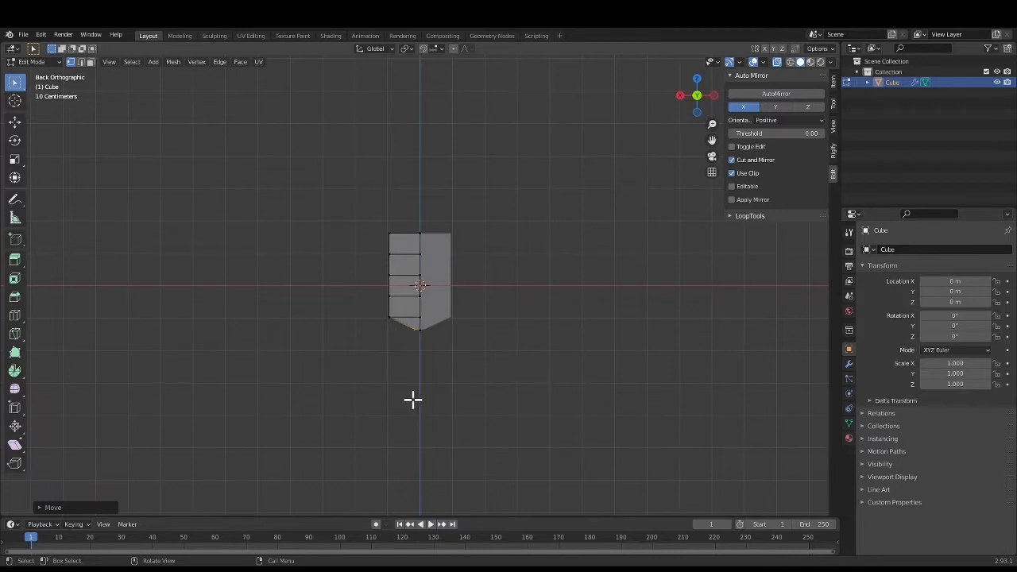
Select the slanted face under the hip and extrude it about 1.1 m outward along its normal to start the leg
middle_drag(413, 399, 427, 381)
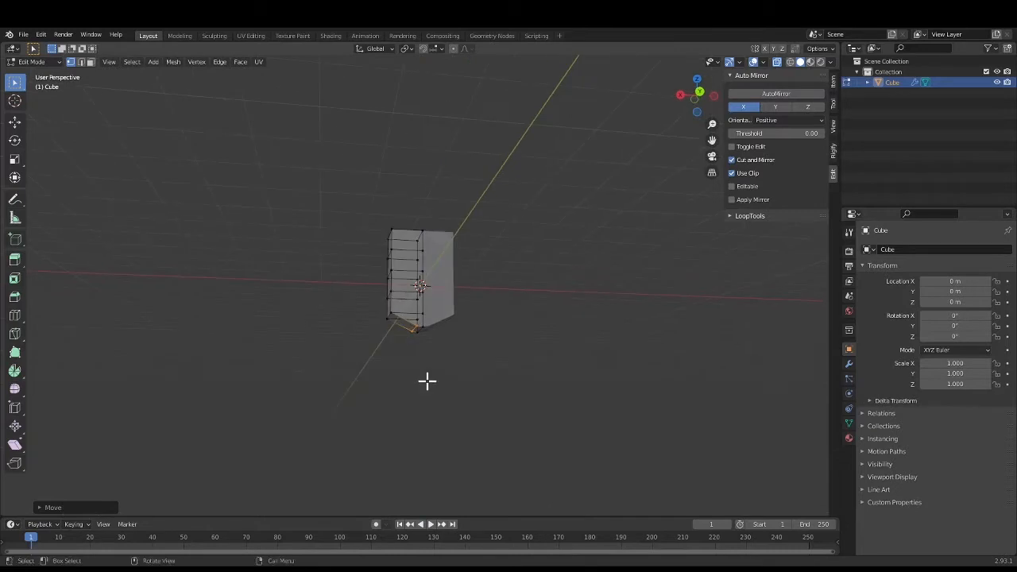
click(419, 369)
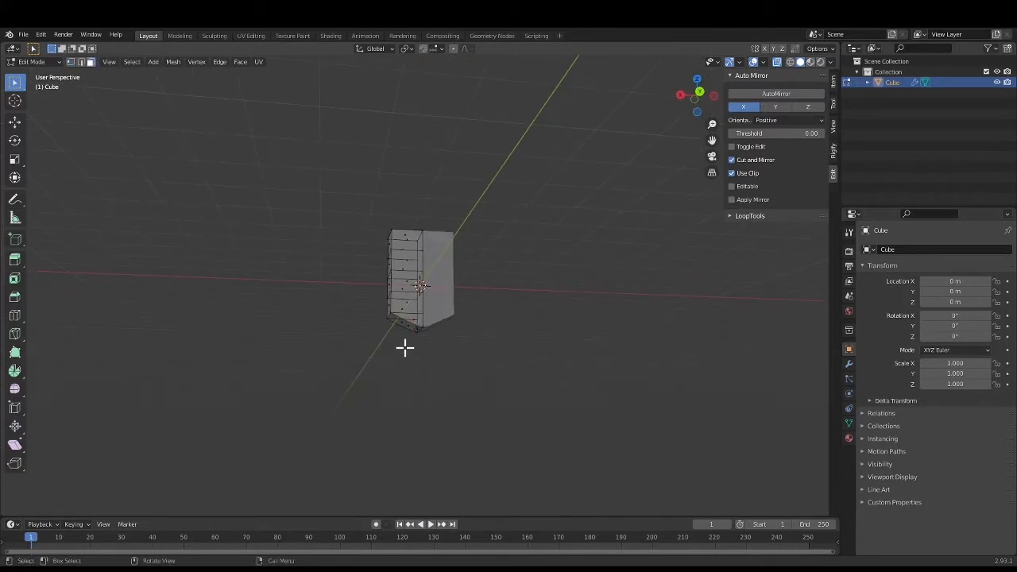
click(402, 318)
click(699, 91)
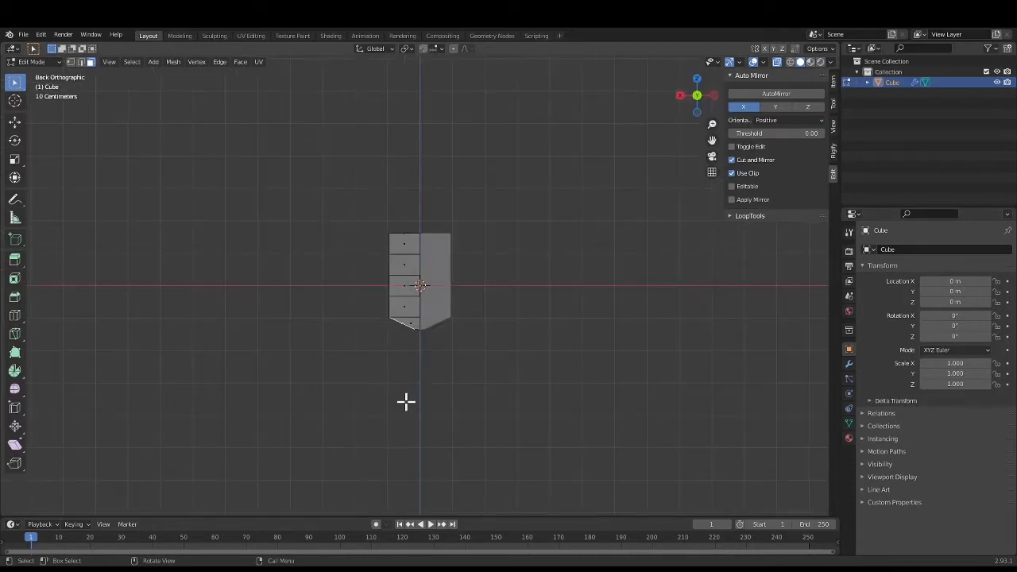
key(e)
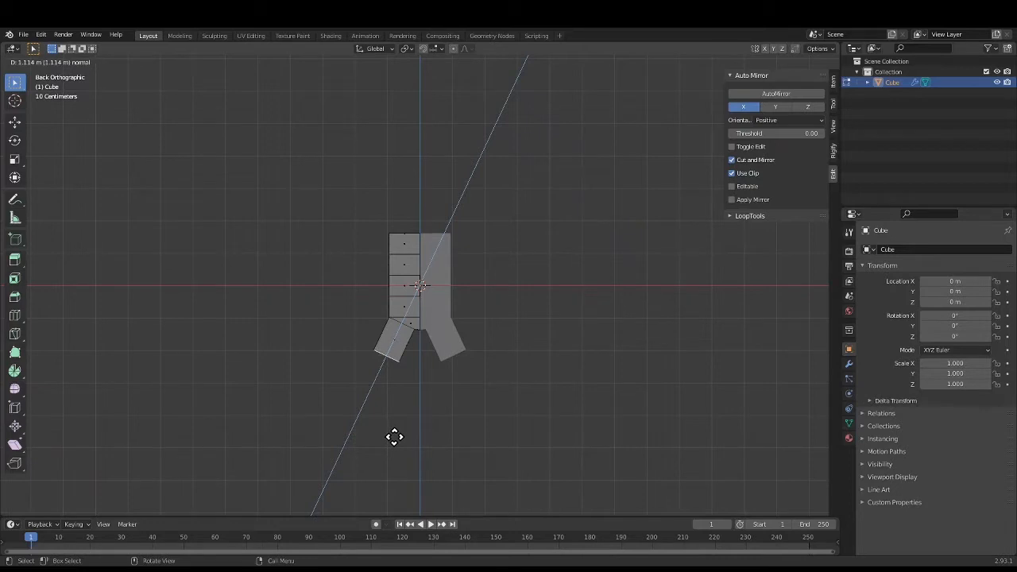
click(394, 436)
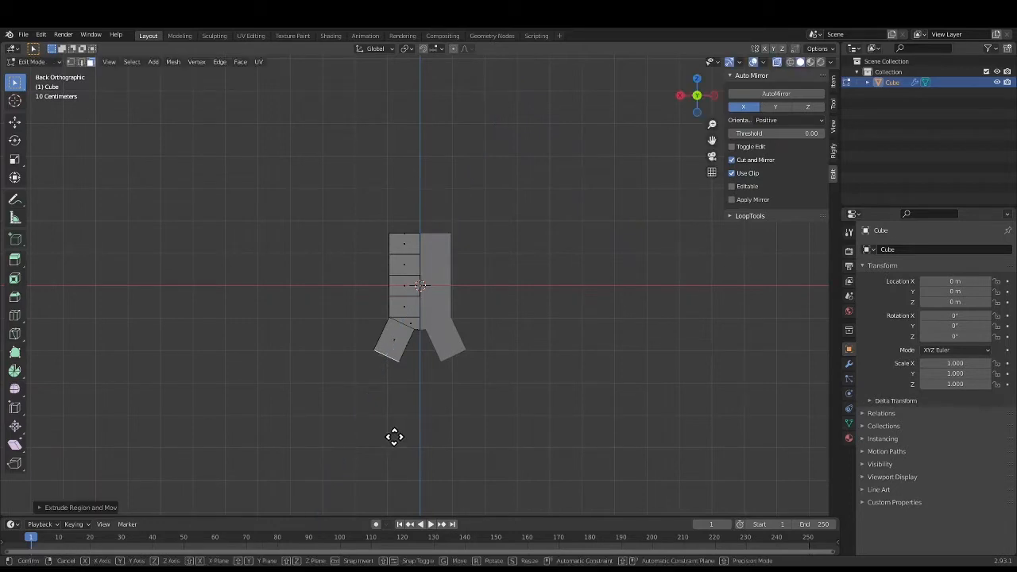
Move the leg's end face about 0.49 m inward beneath the torso and rotate it about -25° to level it
key(g)
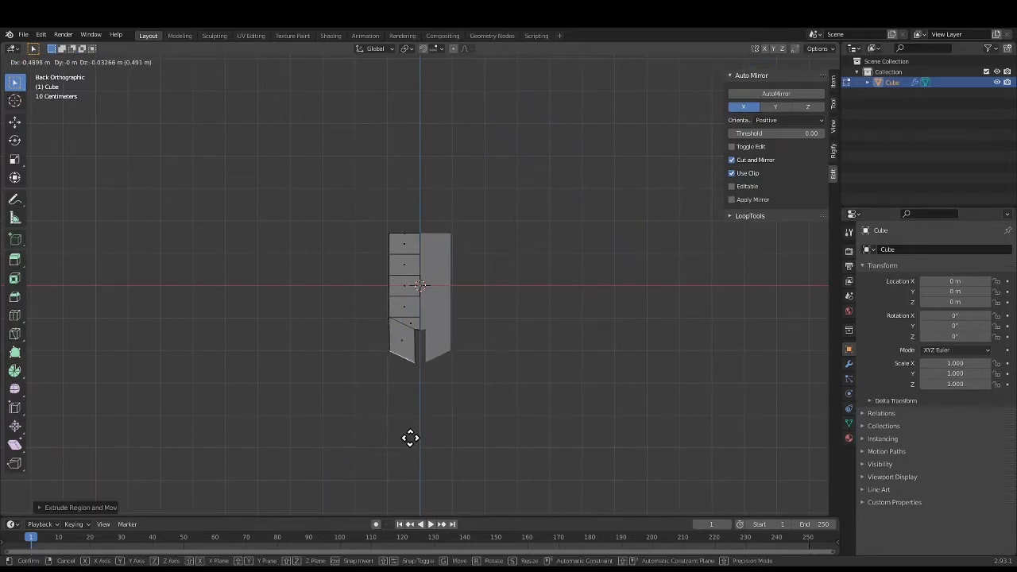
click(409, 438)
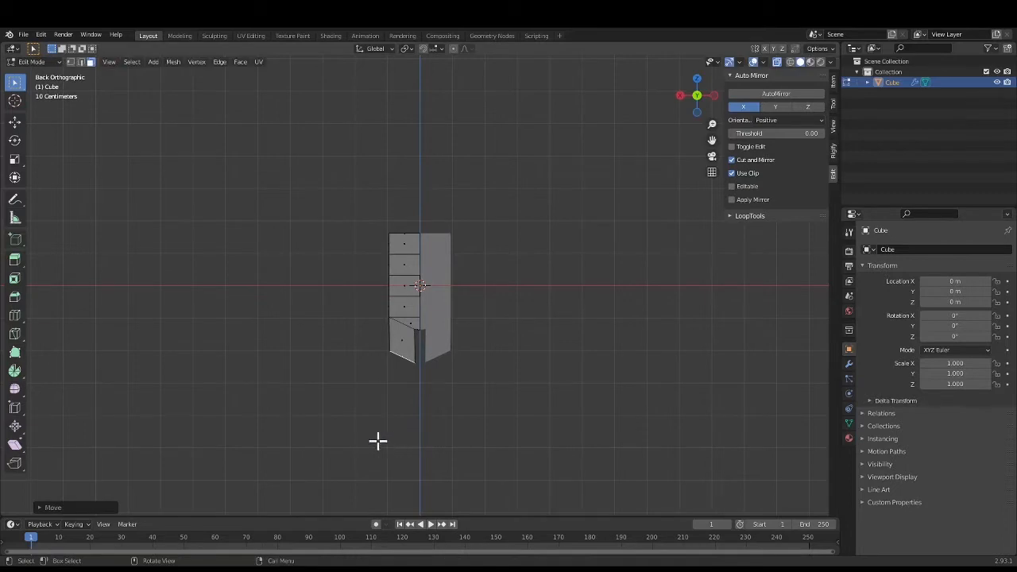
key(r)
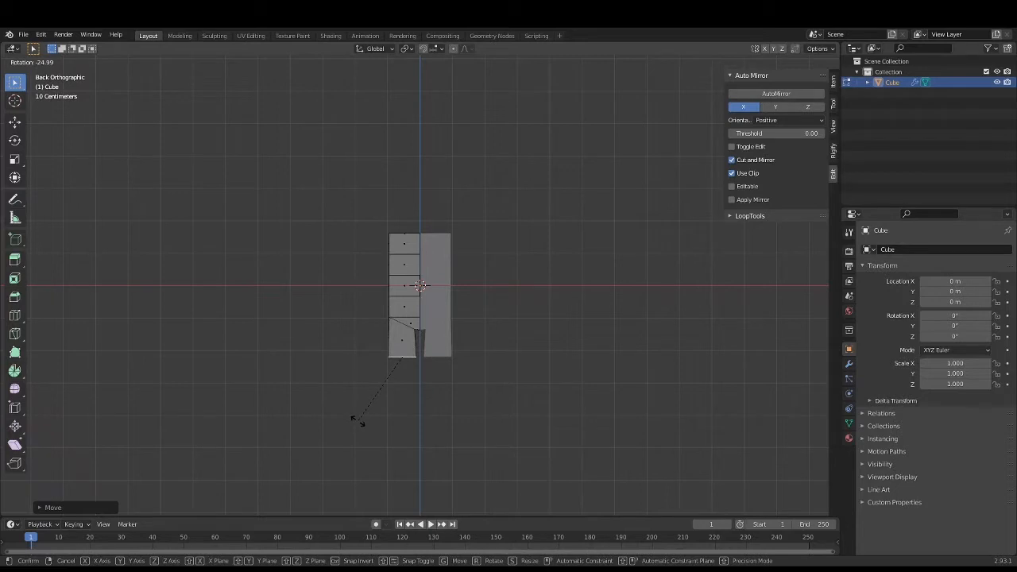
click(355, 421)
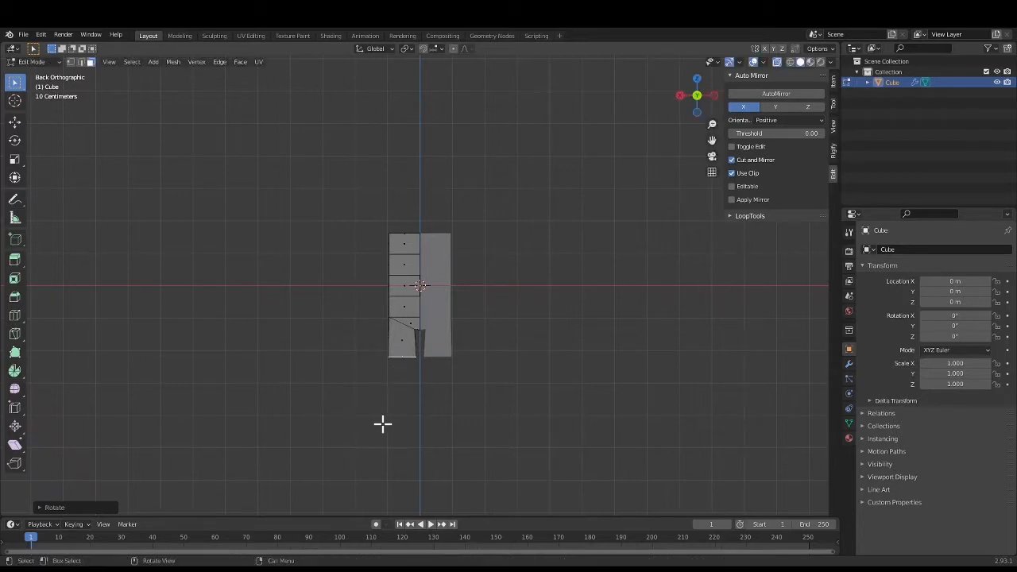
Lower the leg's end face about 1.08 m and scale it to about 0.65 to taper the thigh
key(g)
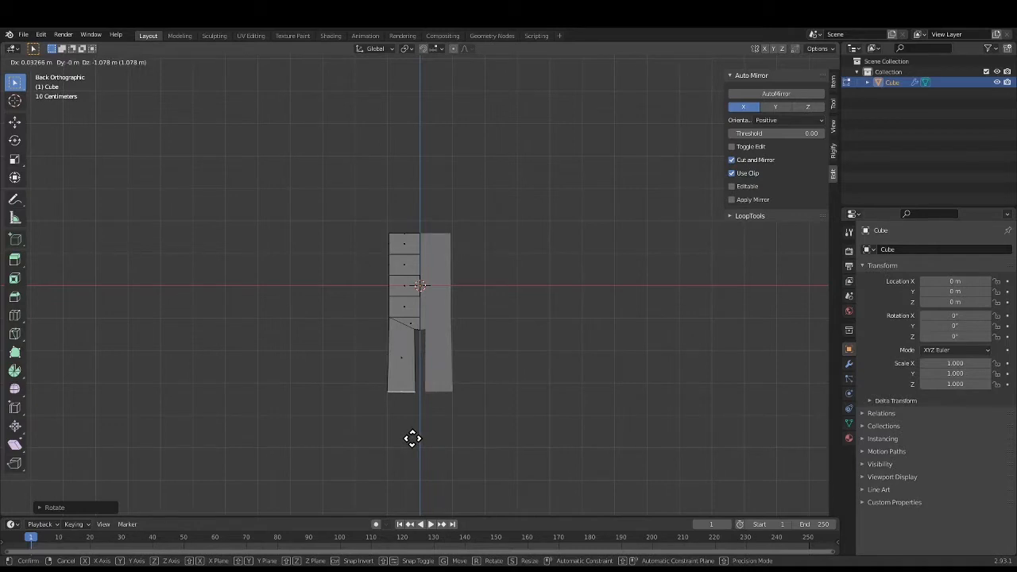
click(411, 438)
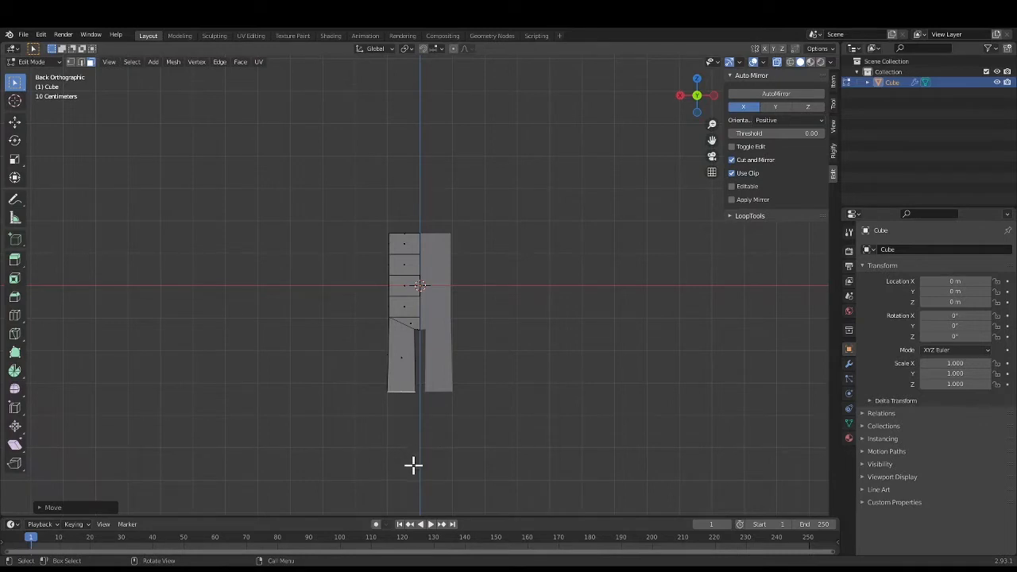
key(s)
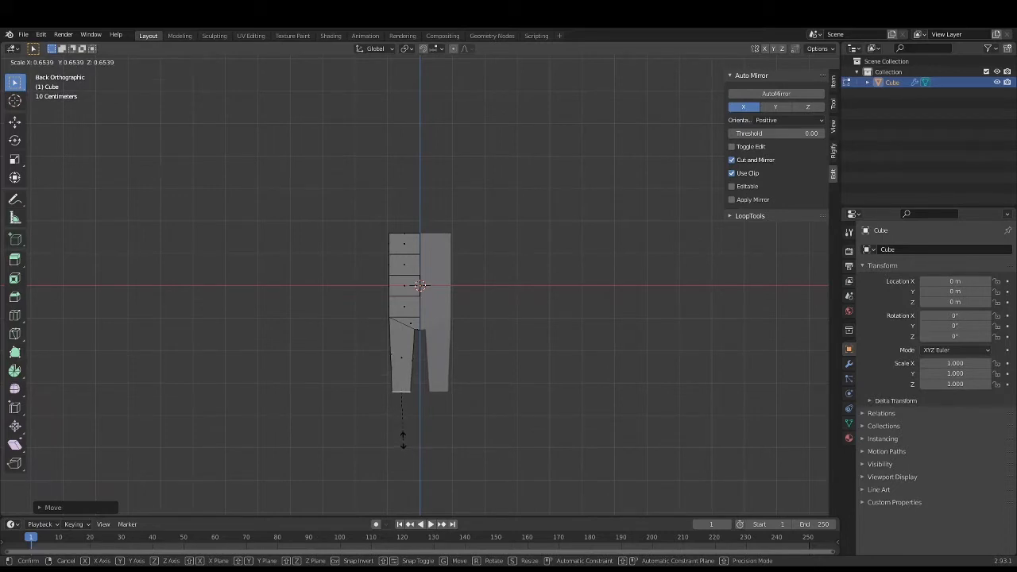
click(403, 439)
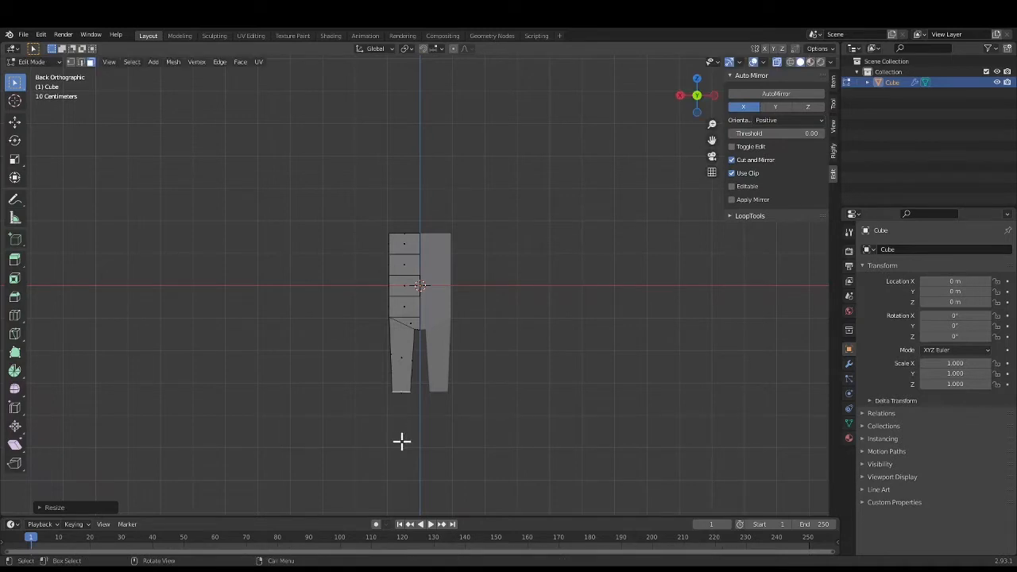
Extrude two short knee segments downward from the thigh's end face, scaling the end face slightly between them
key(e)
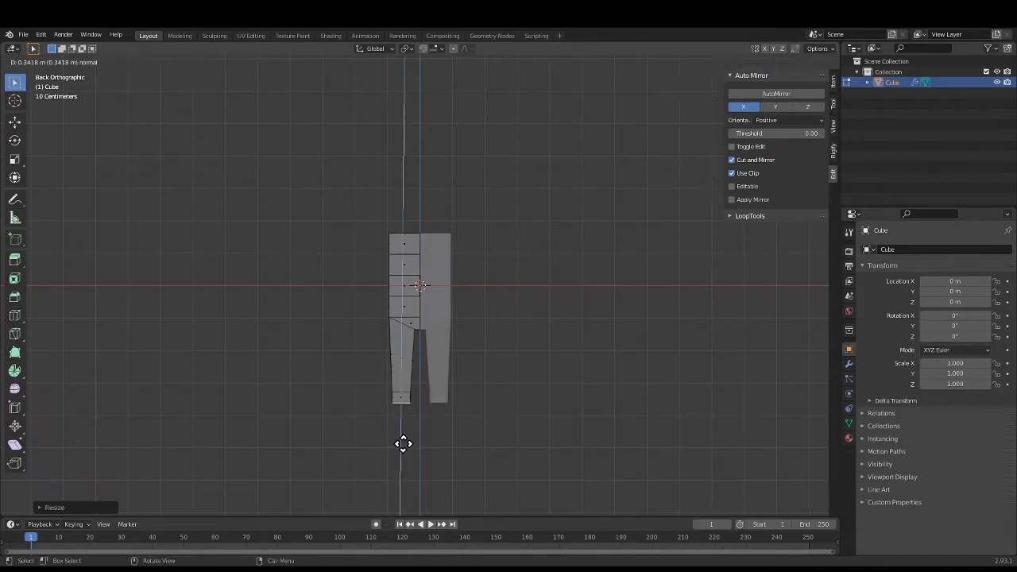
click(403, 440)
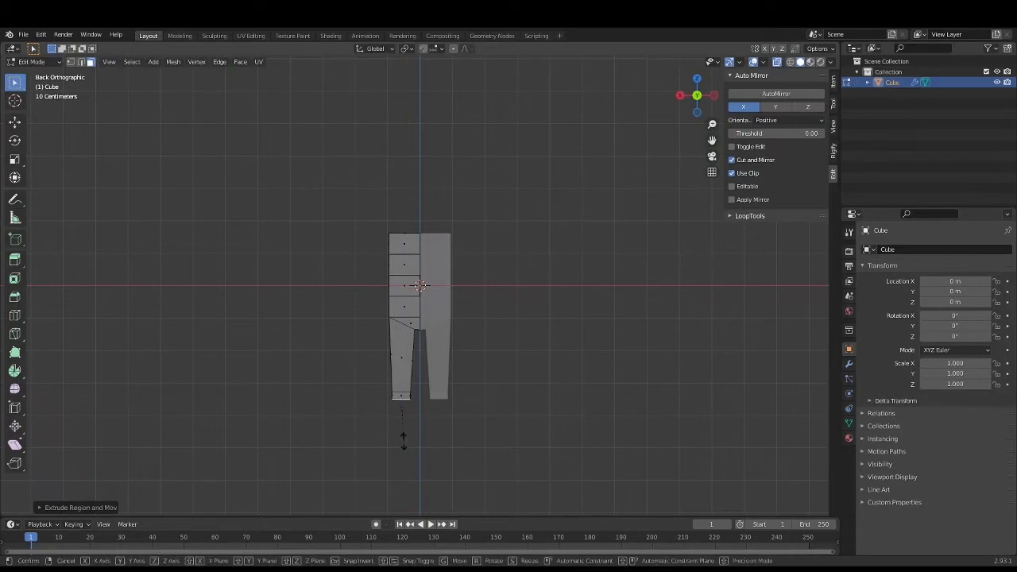
key(s)
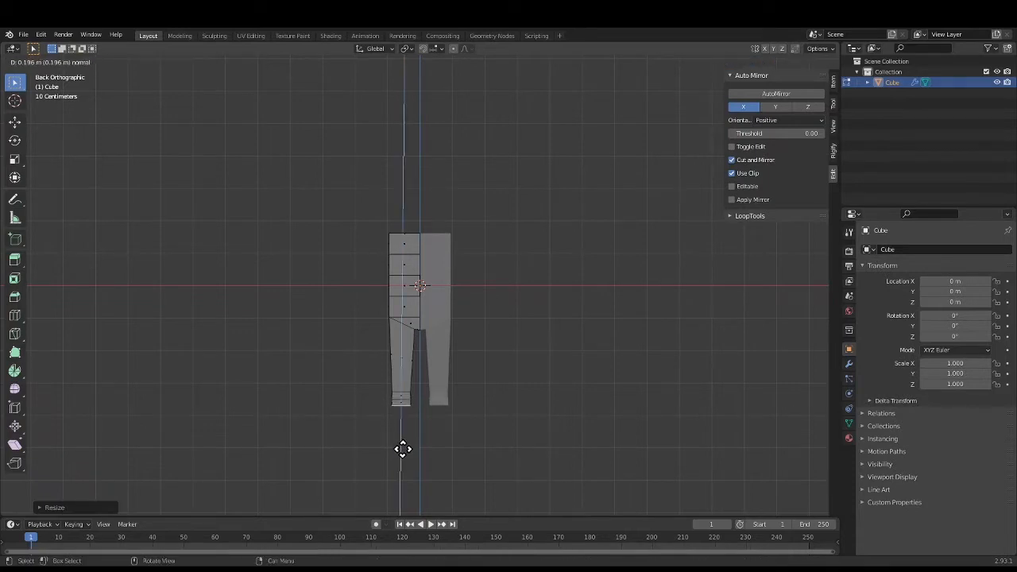
click(400, 446)
Extrude the upper calf segment downward from the knee and widen its end face slightly
key(e)
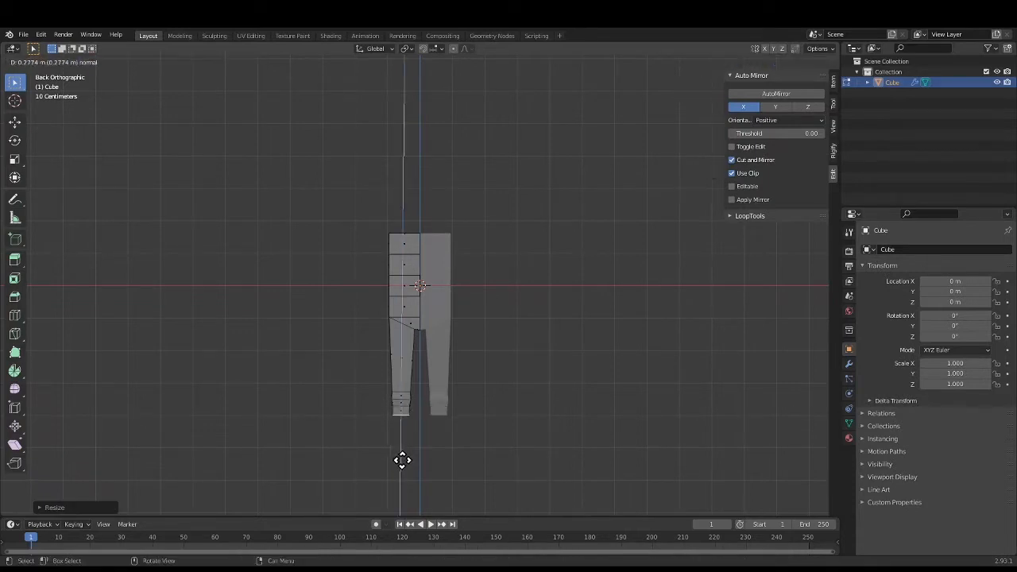
click(403, 469)
key(s)
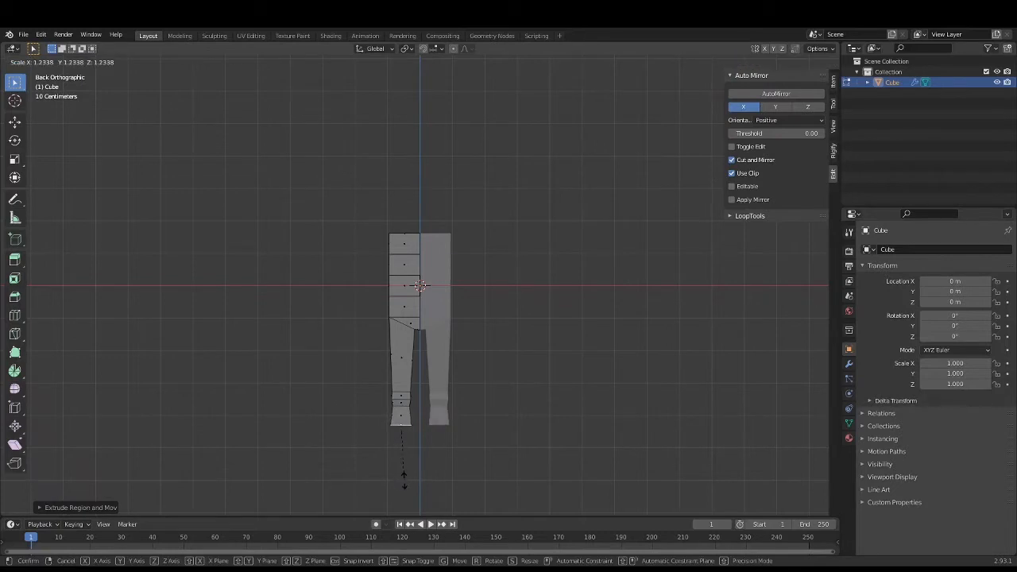
click(405, 475)
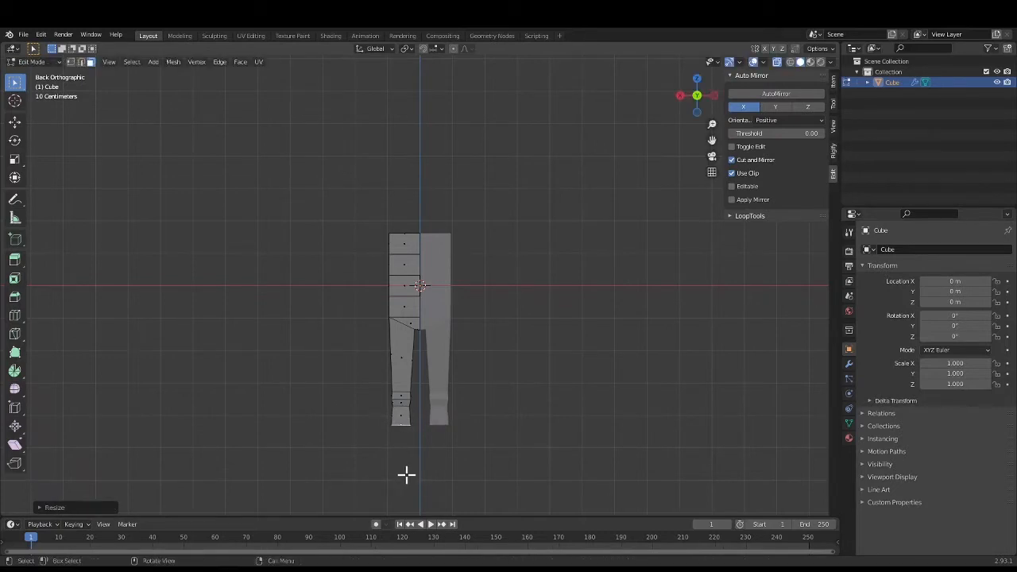
Extrude the shin about 2.29 m downward and scale its end face to about 0.67 for a narrow ankle
key(e)
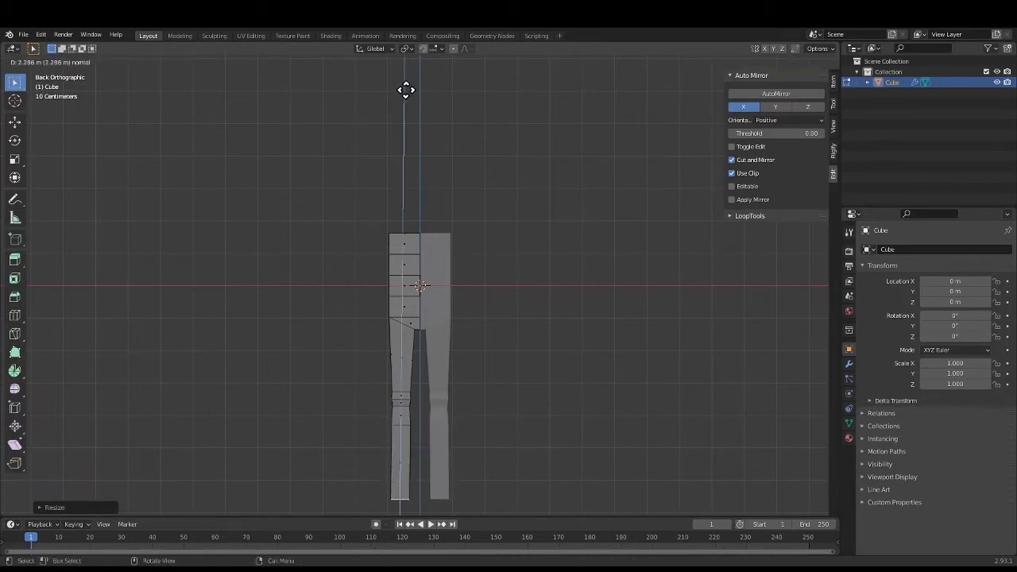
click(405, 90)
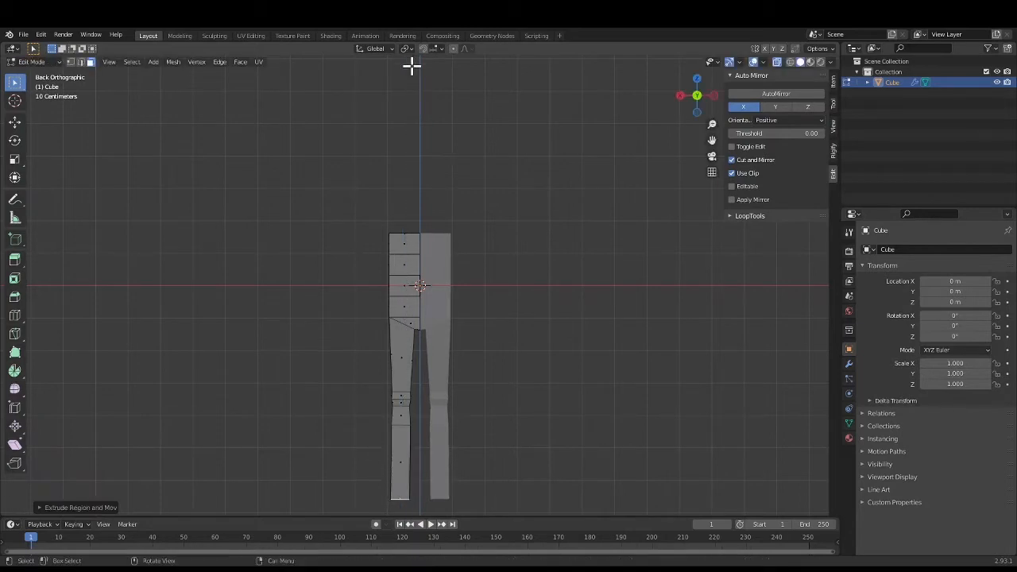
key(s)
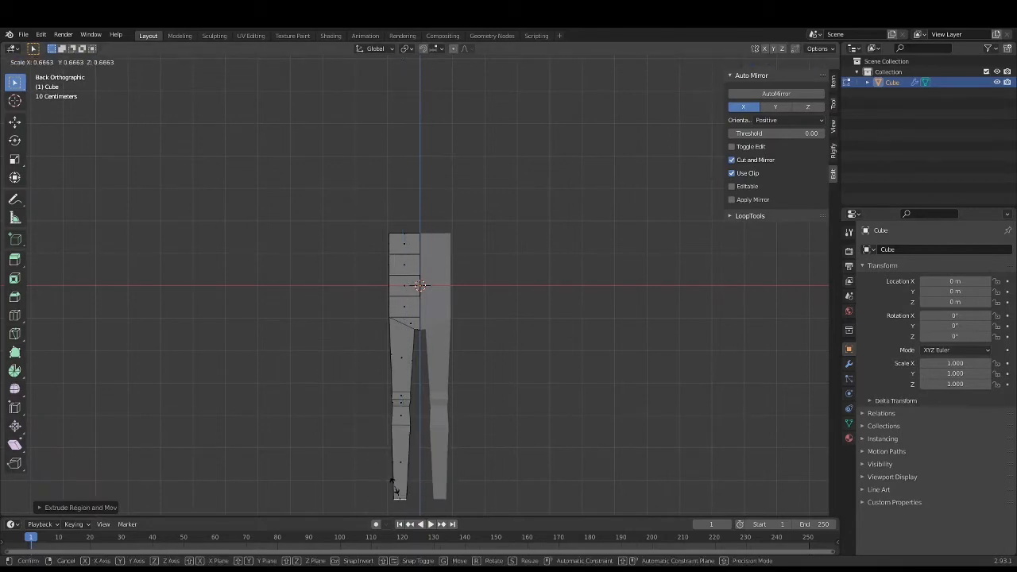
click(395, 490)
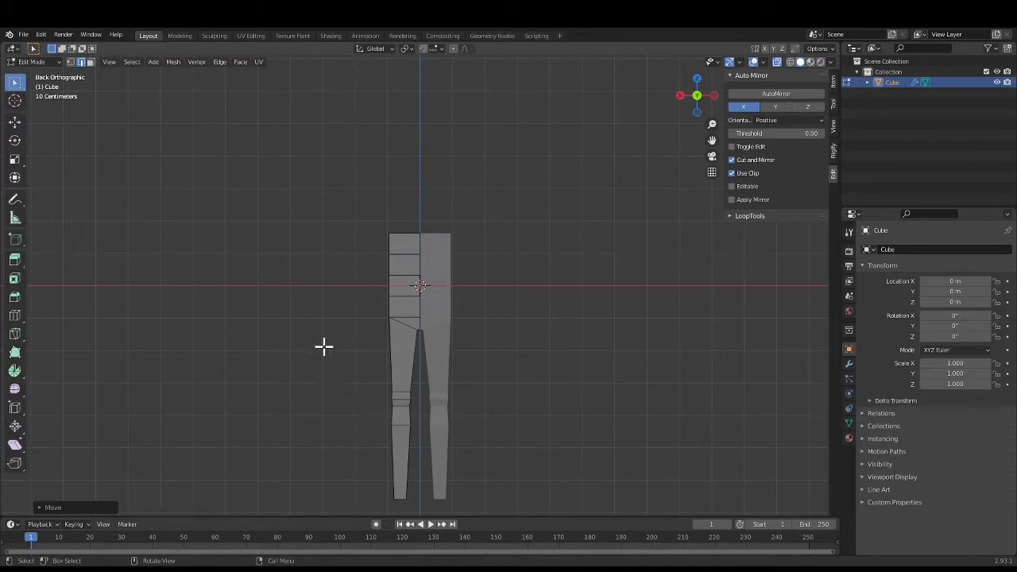
Select the whole lower leg from the knee down, move it about 0.07 m toward the centre line, and deselect it
drag(324, 347, 415, 511)
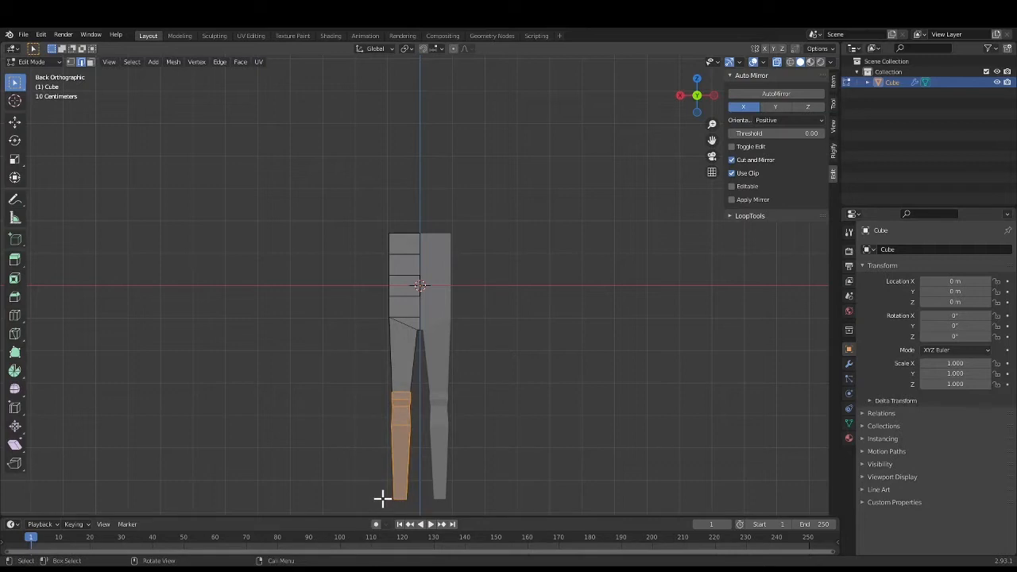
key(g)
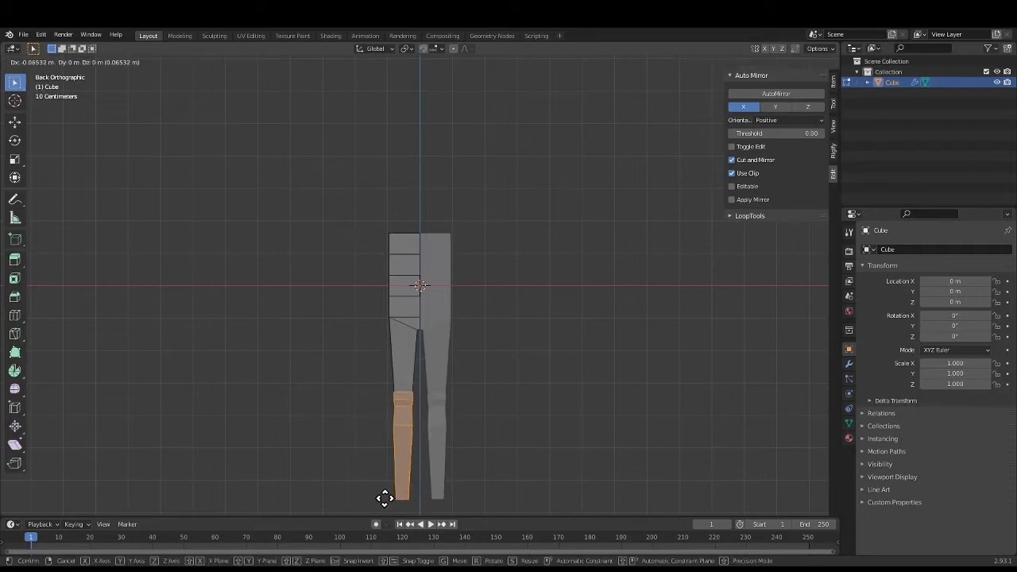
click(385, 498)
click(296, 399)
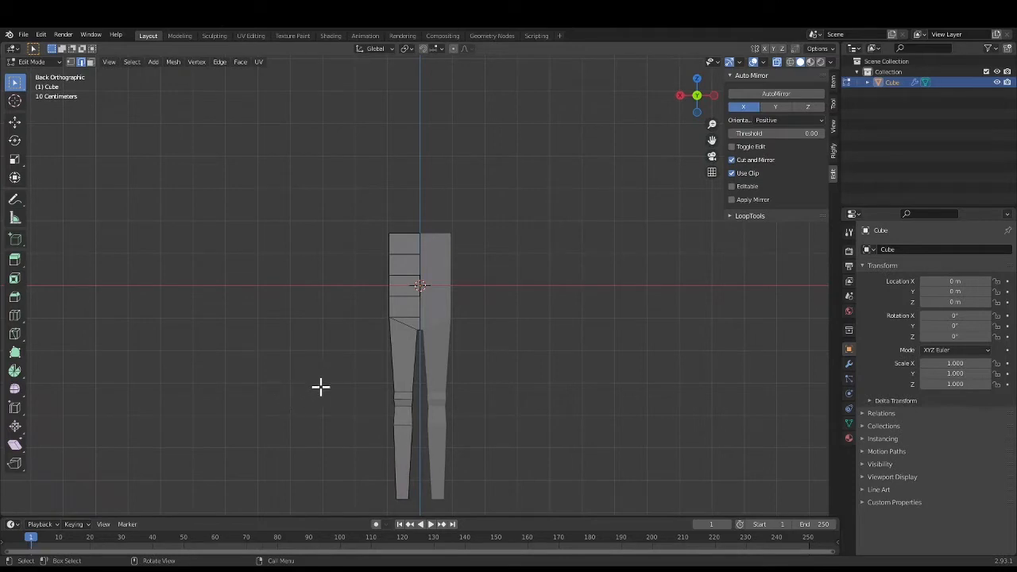
In vertex selection, widen the torso's upper outer corner slightly and pull the outer waist vertices toward the centre line
drag(389, 223, 392, 291)
key(1)
drag(367, 224, 360, 302)
key(g)
click(372, 247)
key(g)
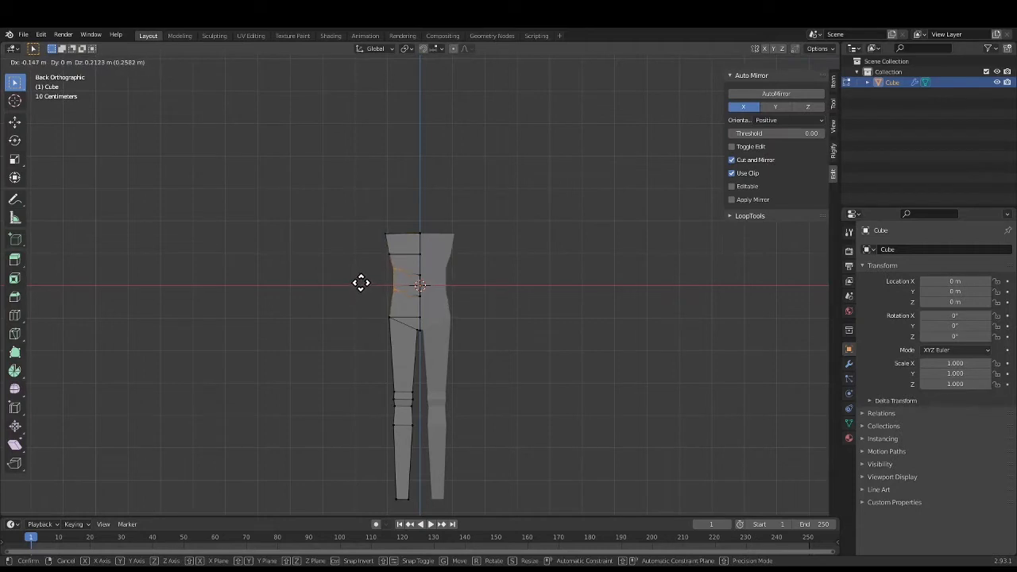
click(361, 285)
Select the waist section and move it about 0.16 m toward the centre line, and raise its upper edge loop toward the chest
drag(365, 303, 429, 271)
key(g)
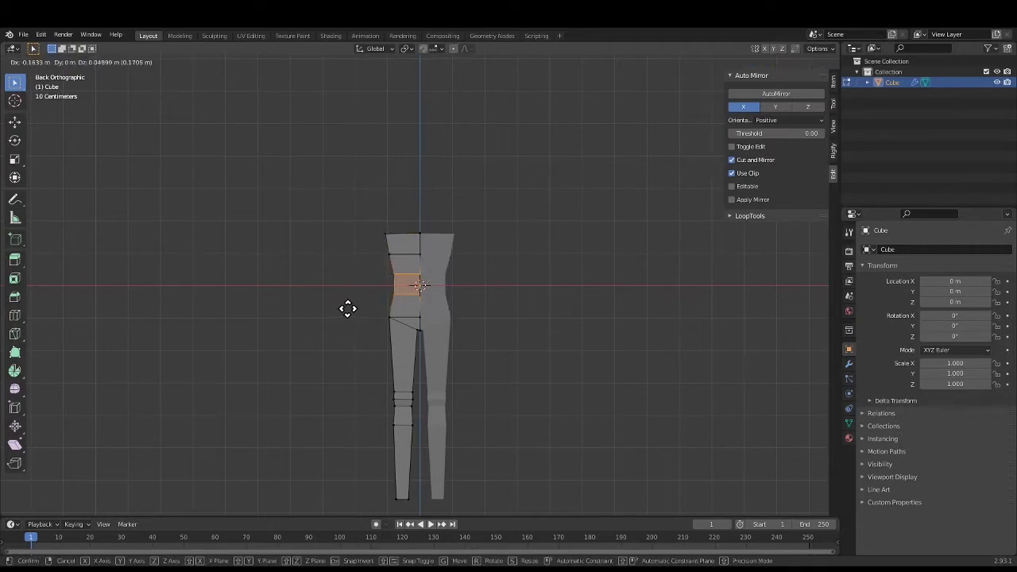
click(348, 306)
alt+click(414, 274)
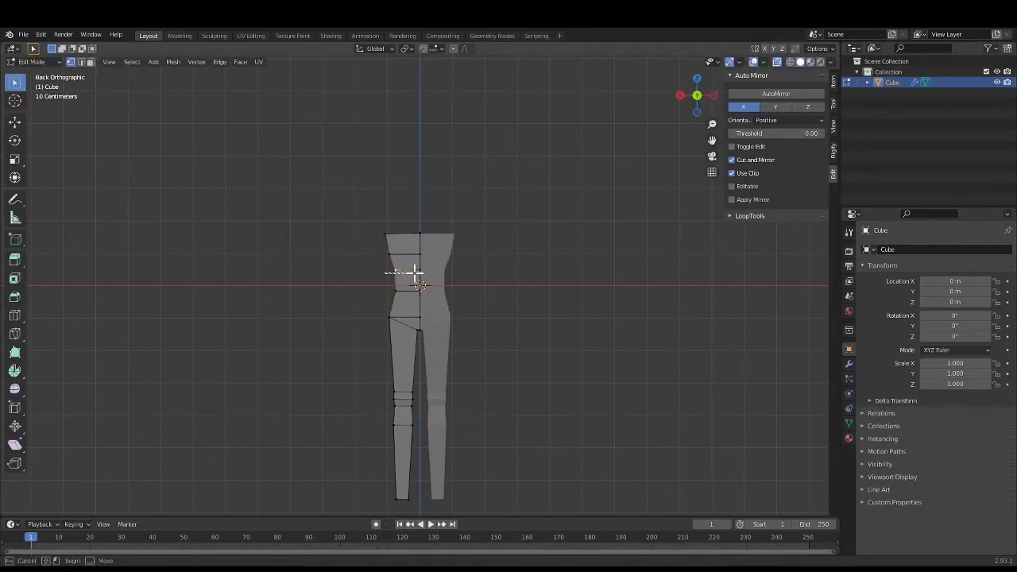
key(g)
click(344, 278)
Select the torso's top face, extrude it a short way upward and scale it to about 0.66 to form the shoulder slope
middle_drag(379, 233, 414, 242)
click(693, 99)
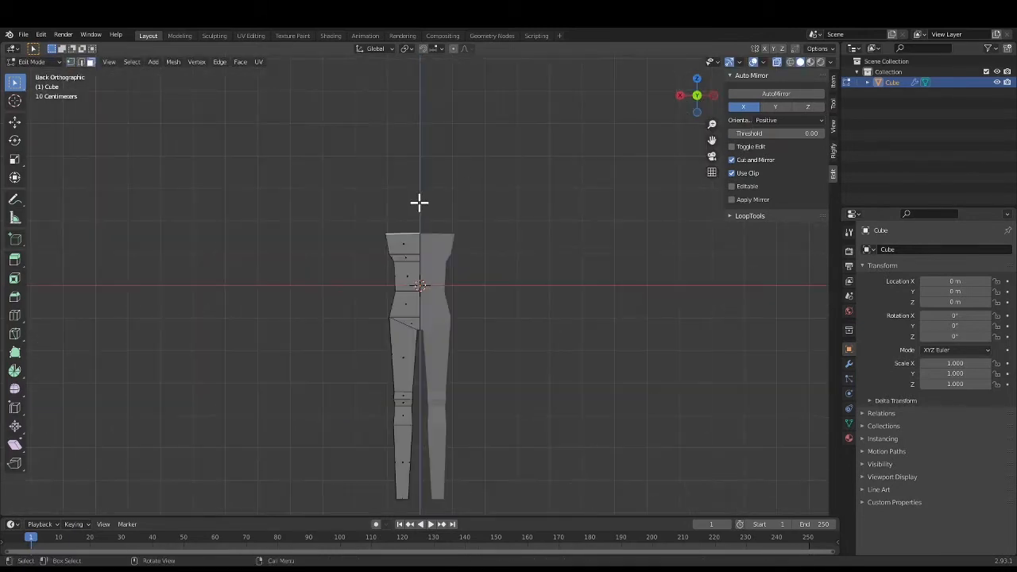
key(e)
click(422, 190)
key(s)
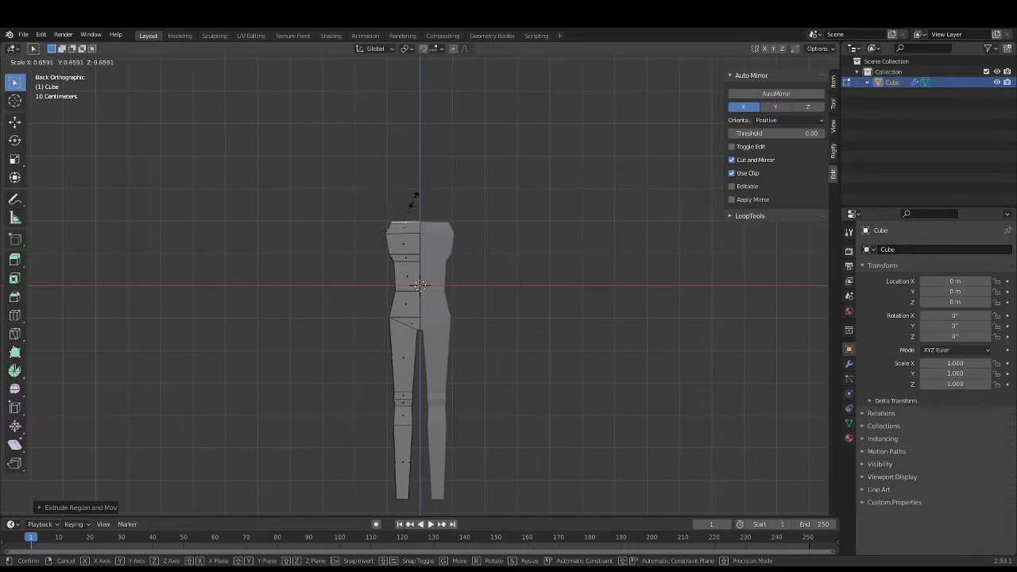
click(416, 200)
Select all the chest and shoulder faces and move them slightly down along the Z axis
drag(331, 192, 482, 273)
key(g)
key(z)
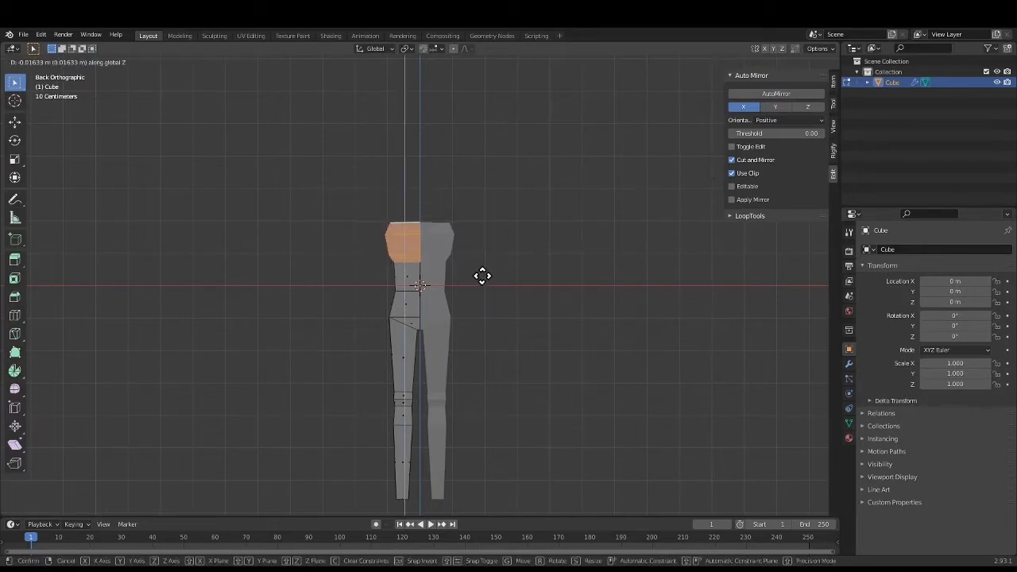
click(497, 275)
click(500, 275)
Select the outer chest face and the sloped shoulder face above it, and extrude them about 0.32 m outward
click(355, 260)
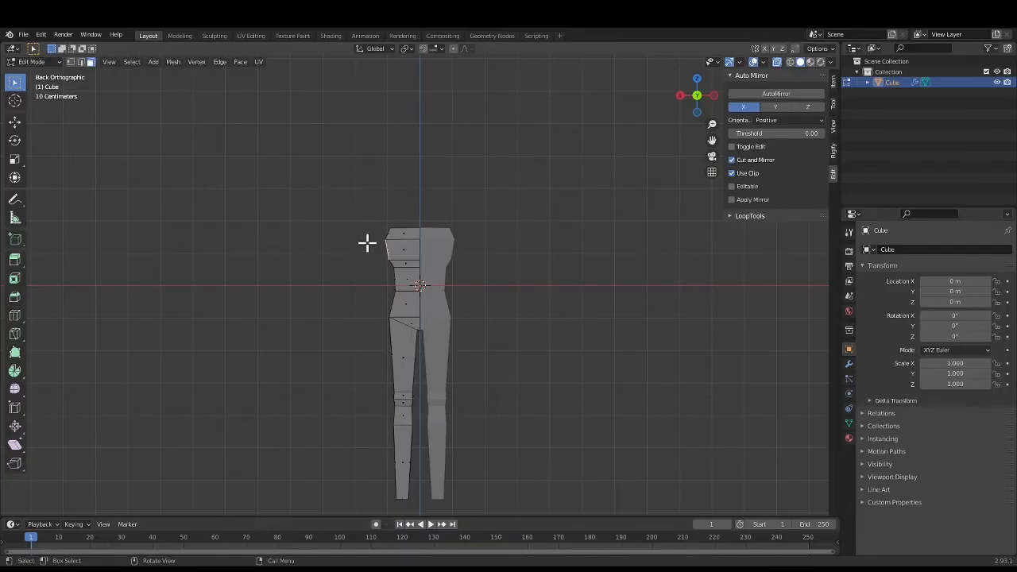
click(680, 95)
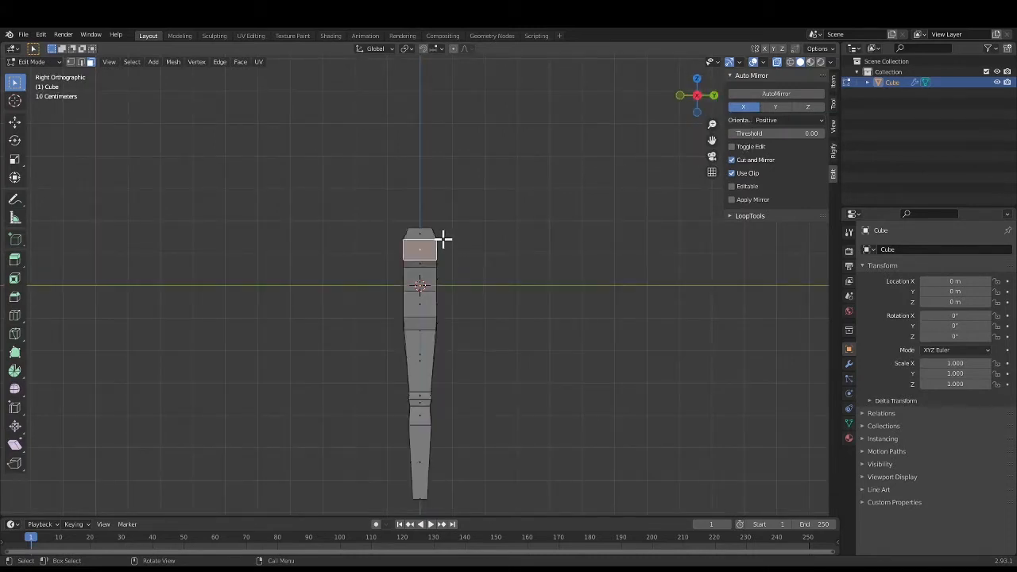
shift+click(417, 236)
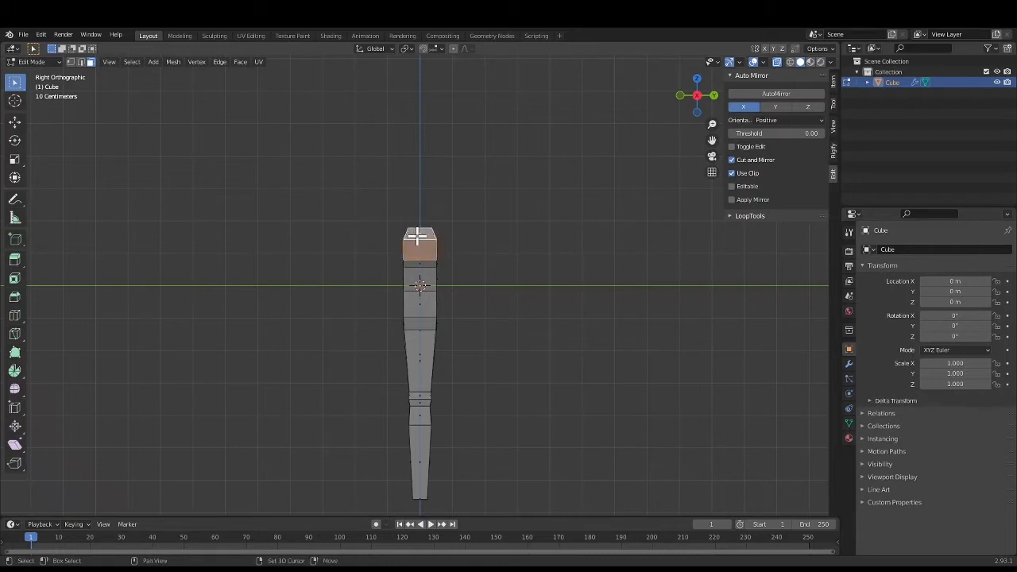
mouse_move(694, 96)
mouse_down()
mouse_move(668, 108)
mouse_move(704, 92)
mouse_up()
click(703, 102)
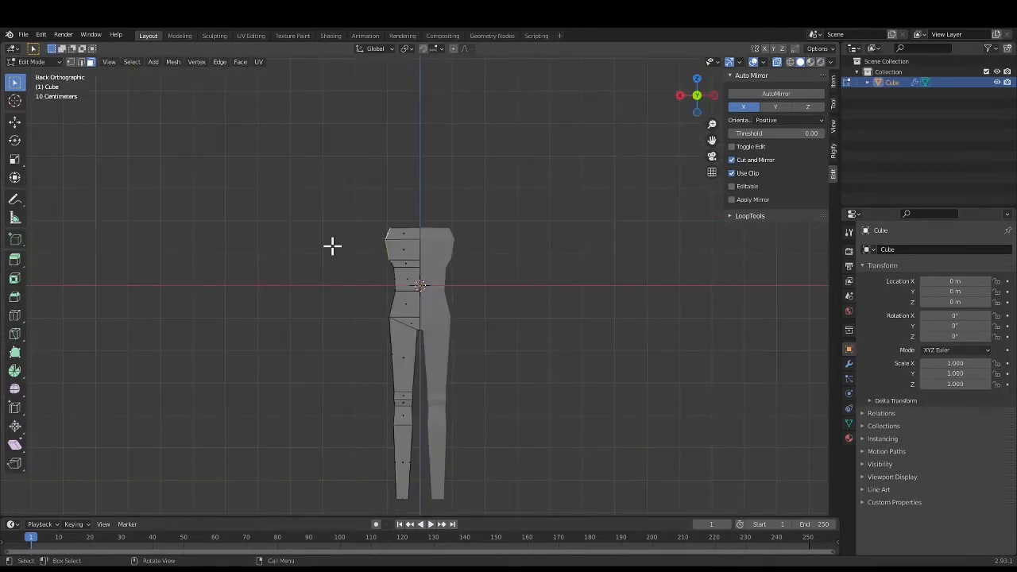
key(e)
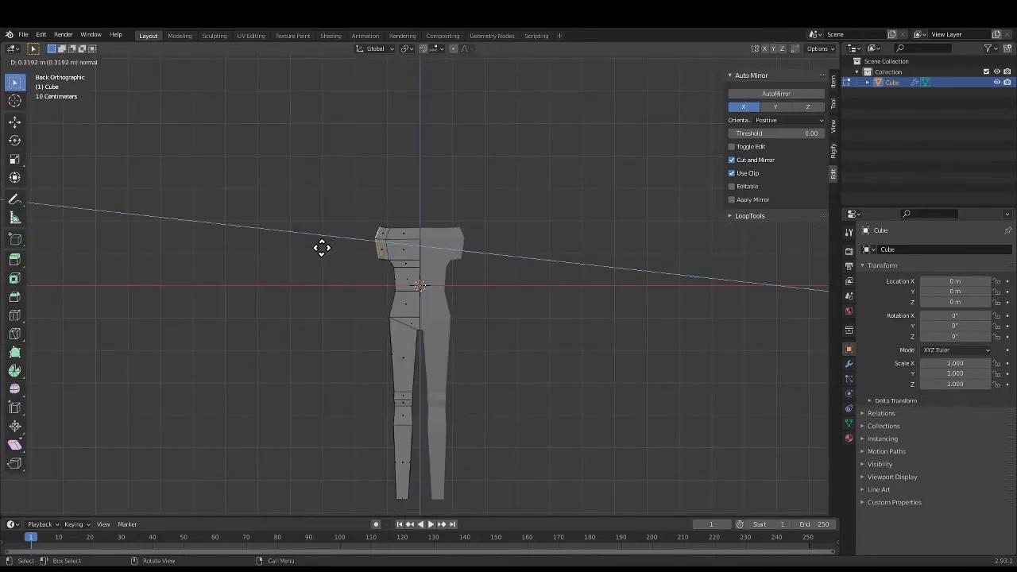
click(322, 248)
key(s)
key(y)
key(0)
key(0)
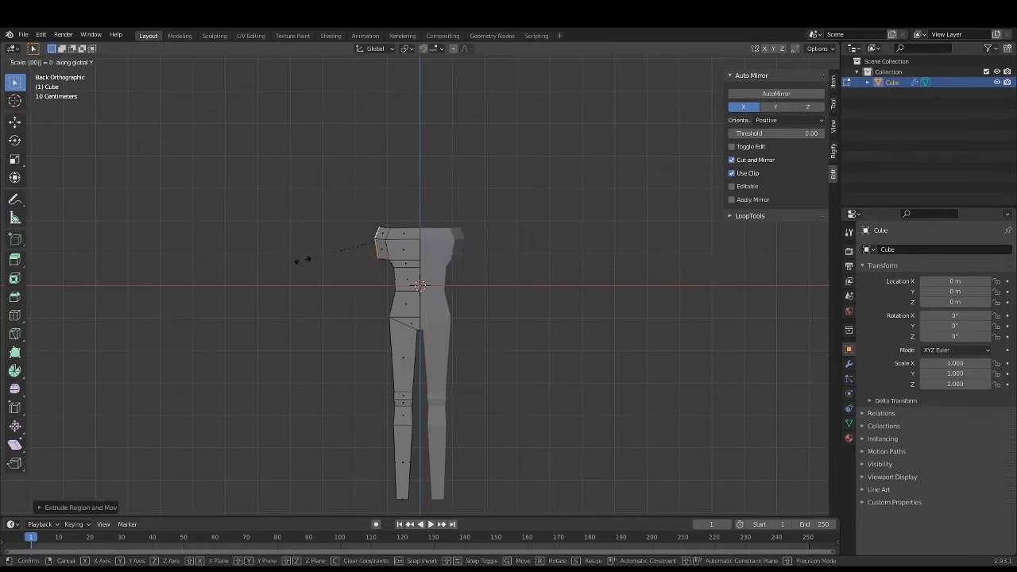
key(Return)
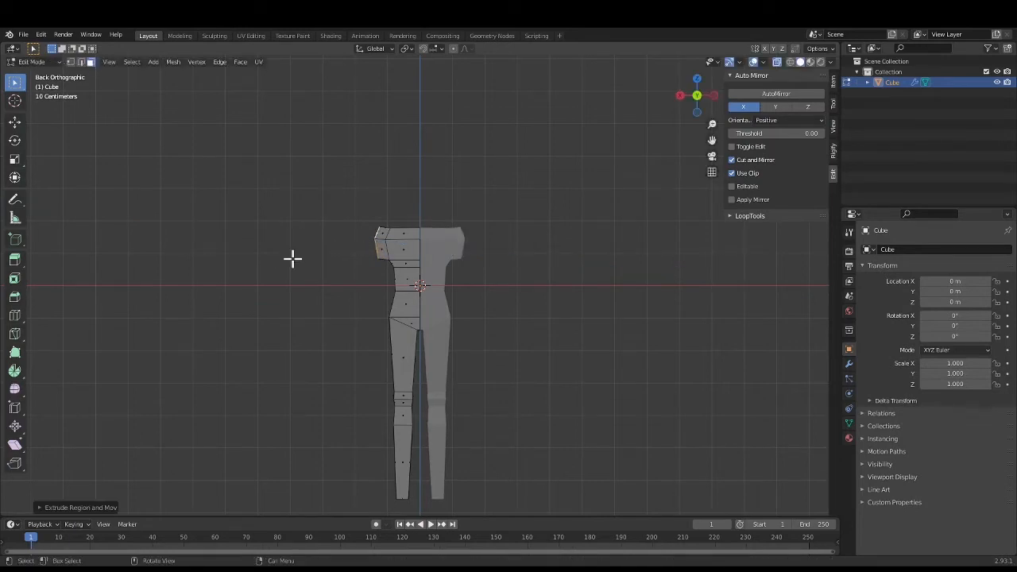
Flatten the extruded shoulder end faces by scaling them to 0 along the X axis
key(s)
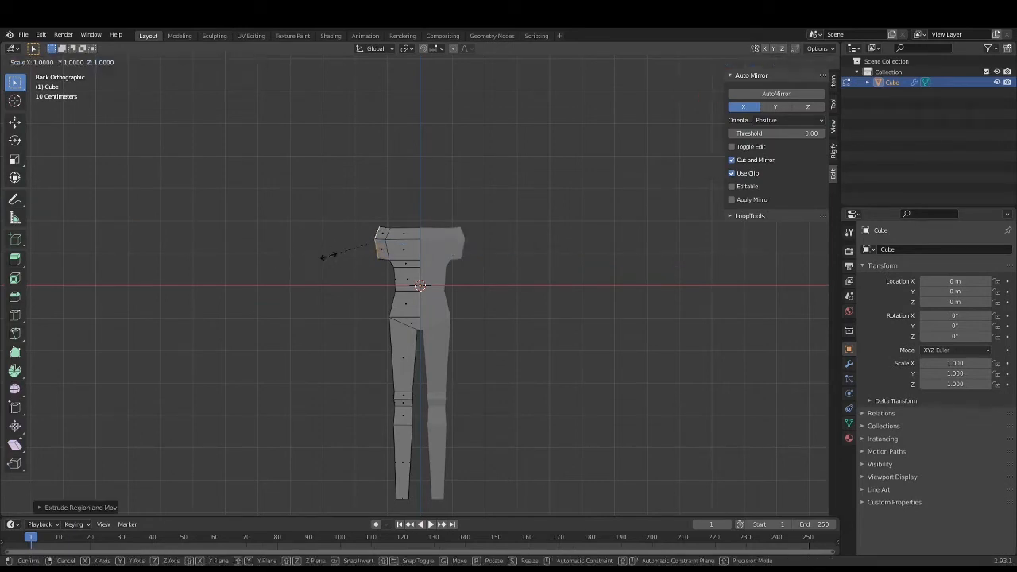
key(0)
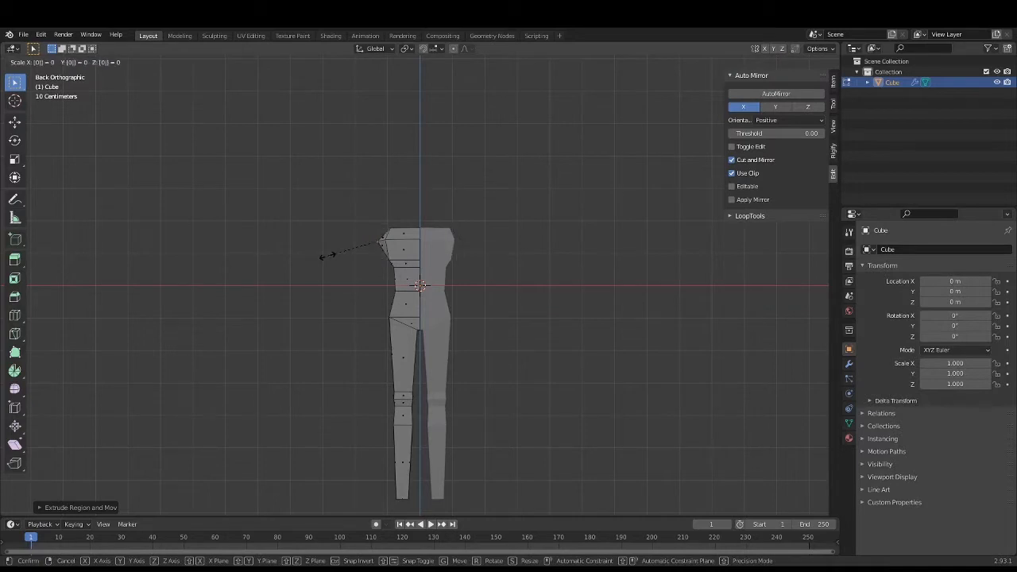
key(x)
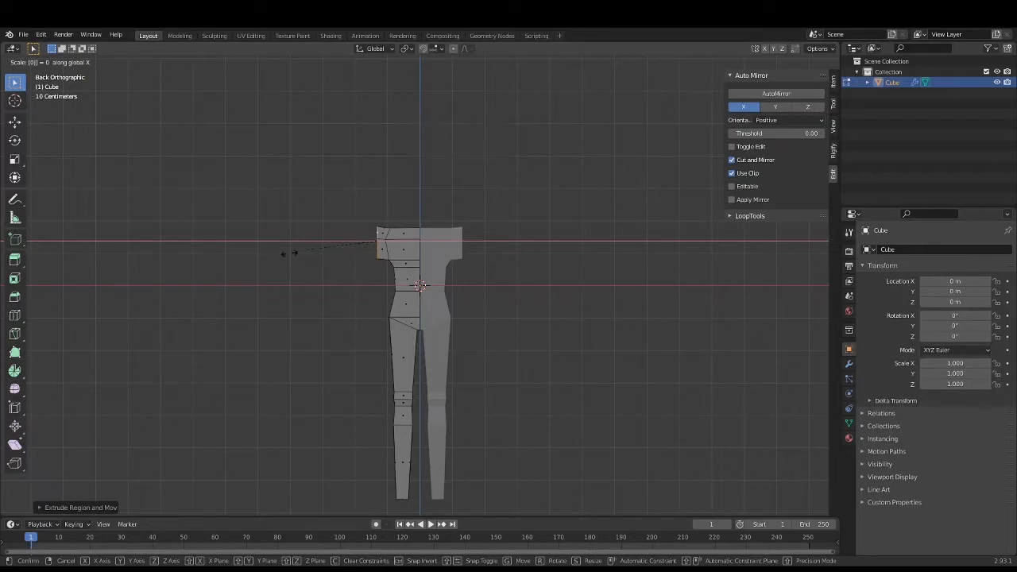
key(Return)
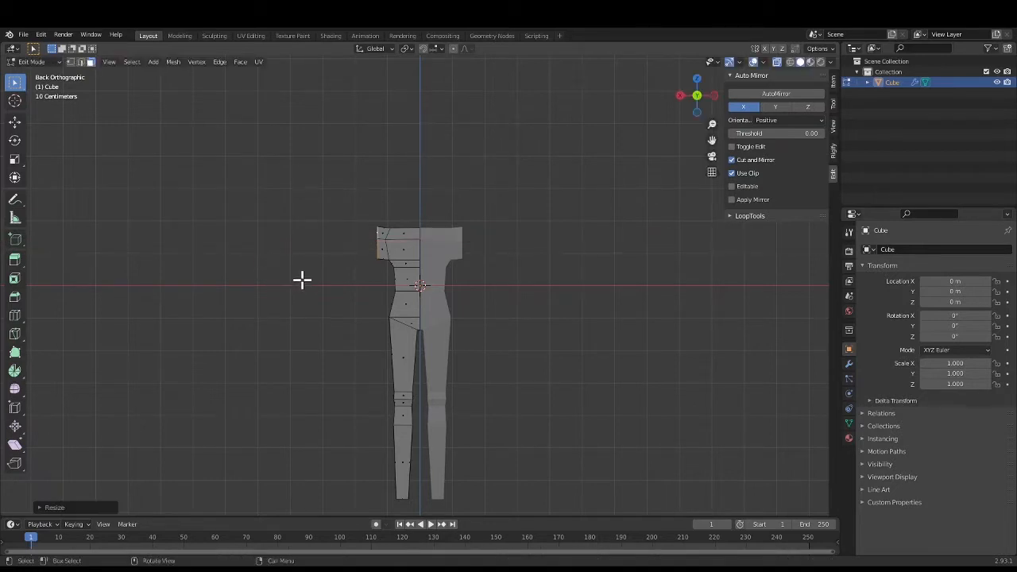
Move the flattened shoulder end faces down about 0.05 m along the Z axis
scroll(302, 279, up, 1)
key(g)
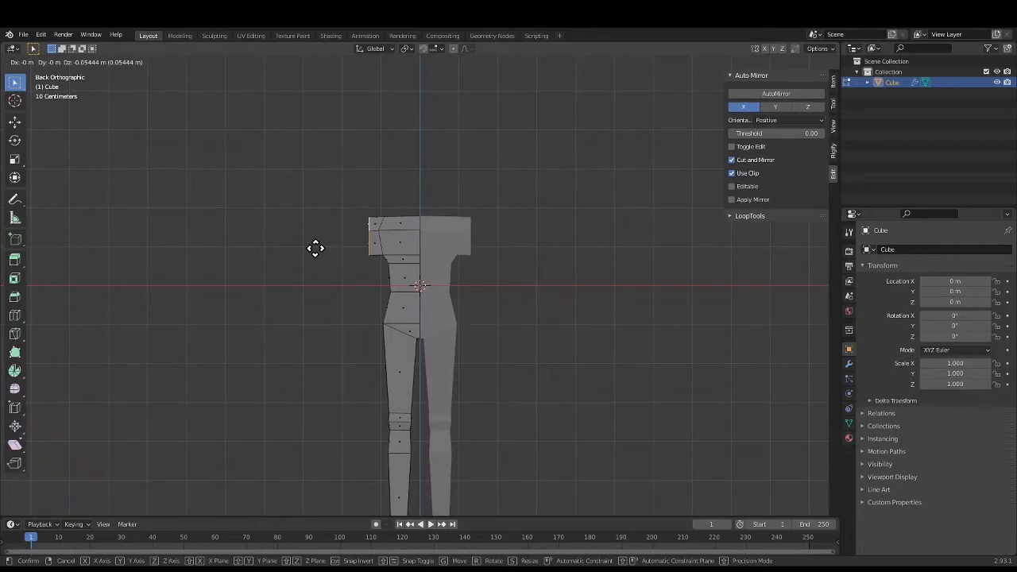
click(316, 248)
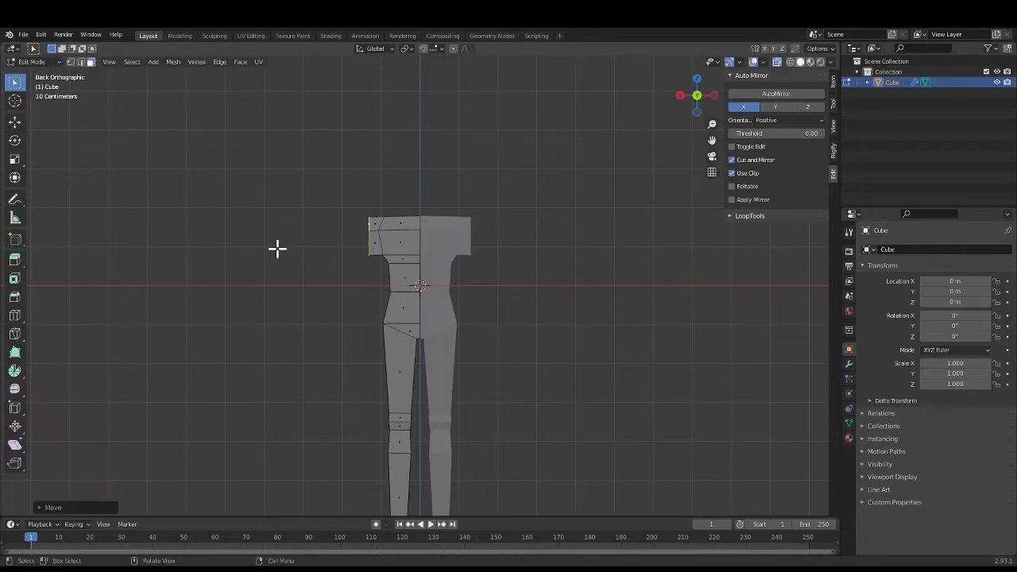
Scale the shoulder end faces to about 0.54 and move them about 0.16 m in toward the torso
key(s)
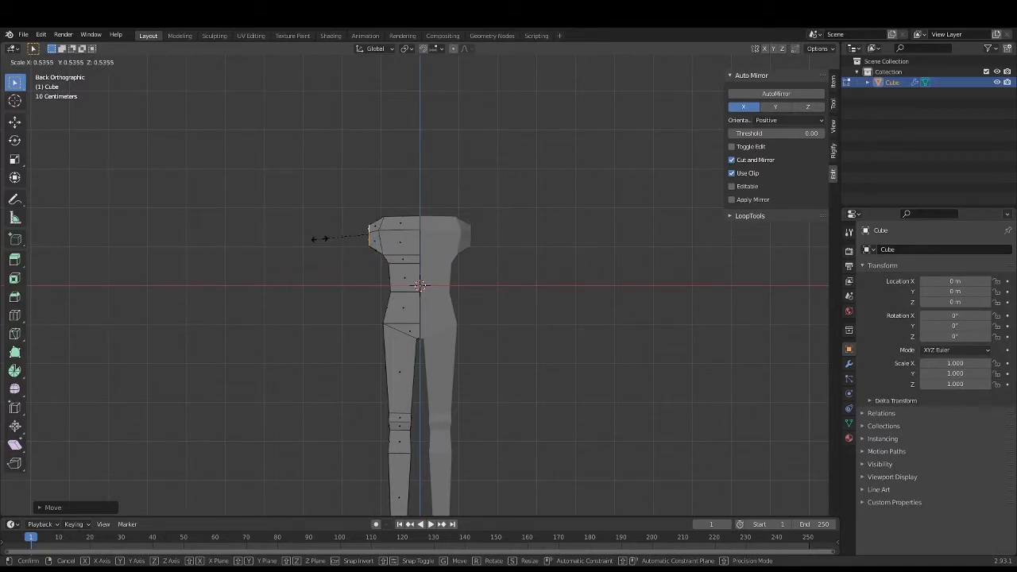
click(320, 238)
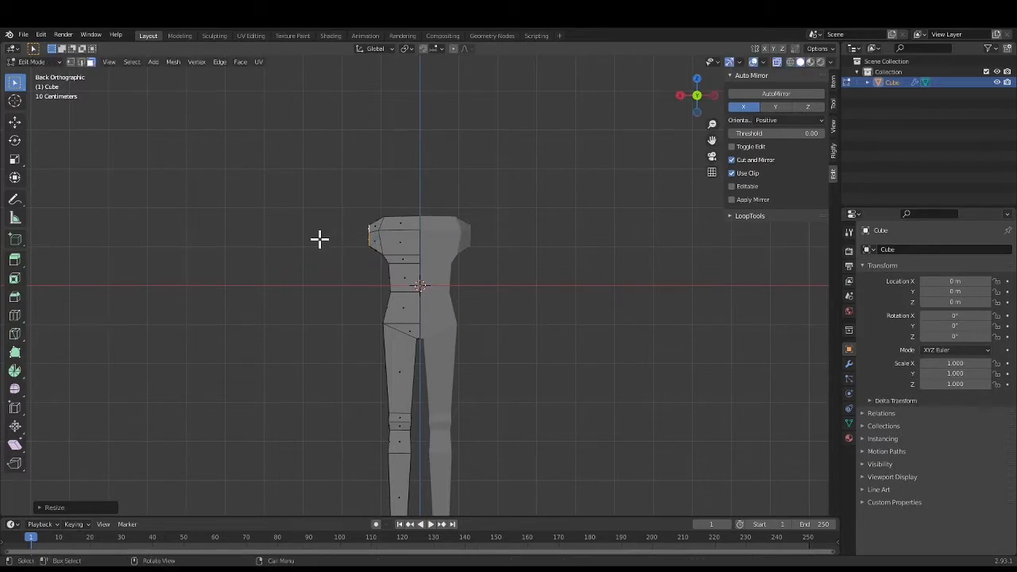
key(g)
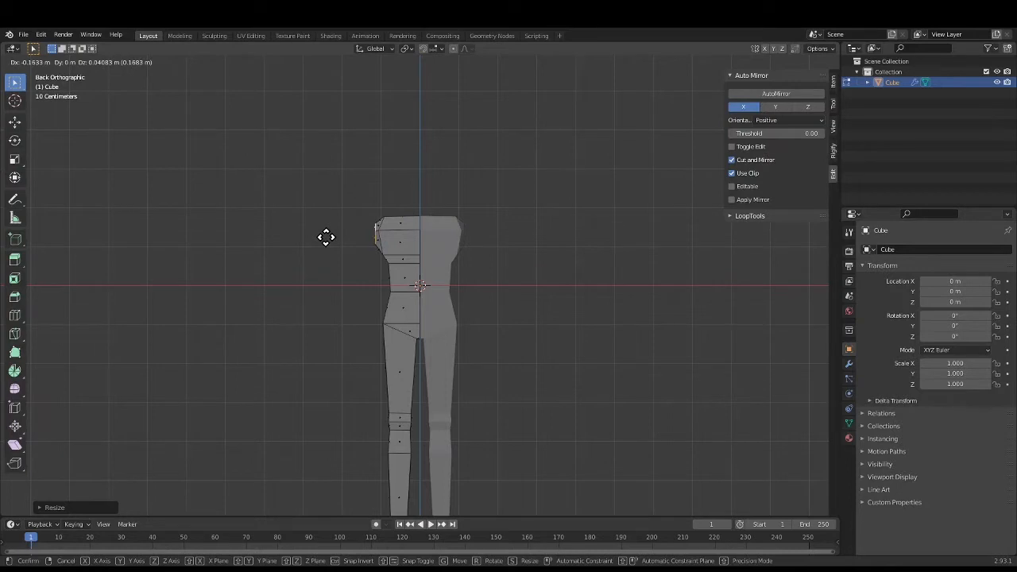
click(325, 236)
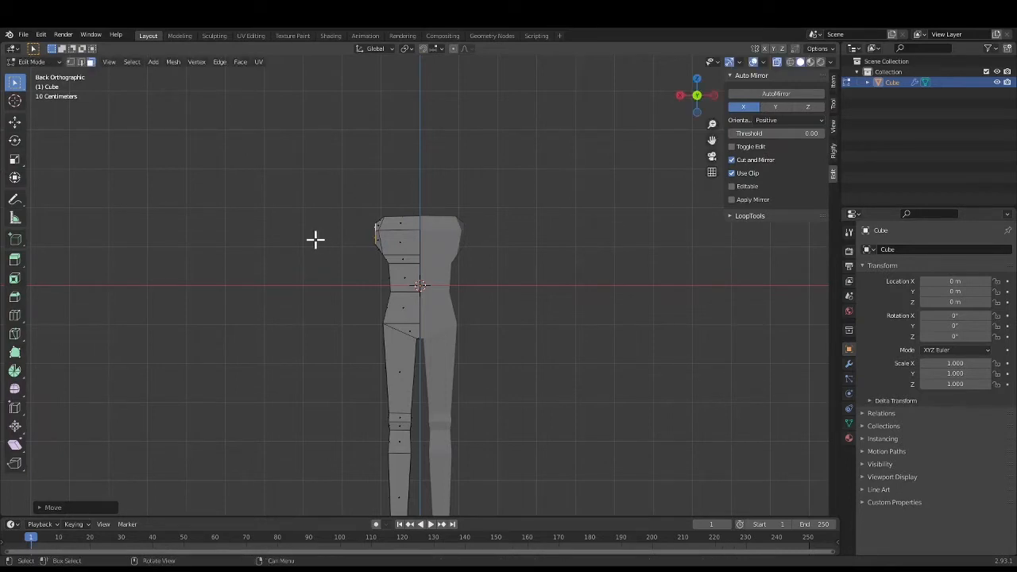
Extrude the upper arm outward in two segments, enlarging the first end to about 1.14 and narrowing the second
key(e)
click(291, 240)
key(s)
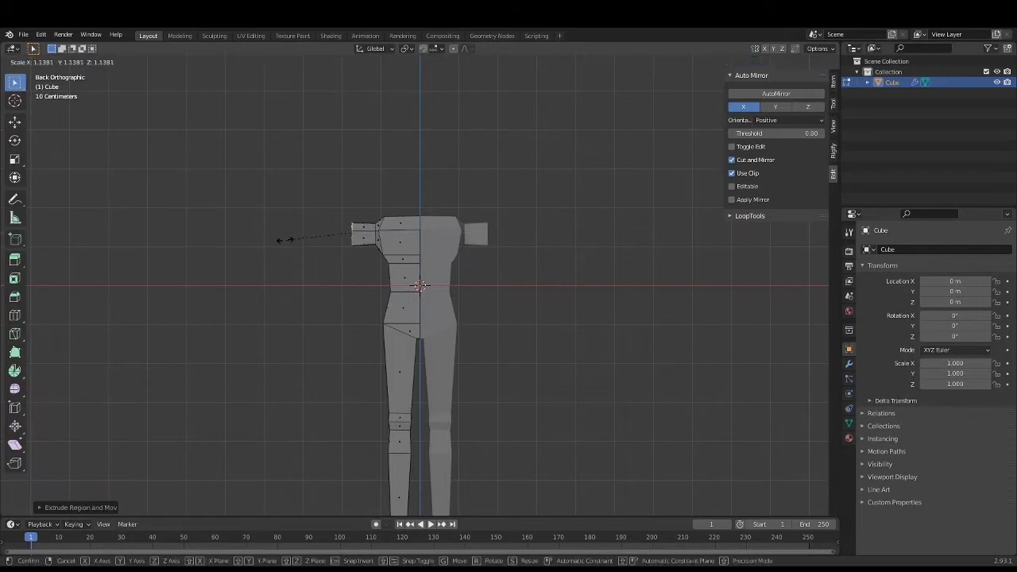
click(278, 239)
key(e)
click(251, 239)
key(s)
click(270, 239)
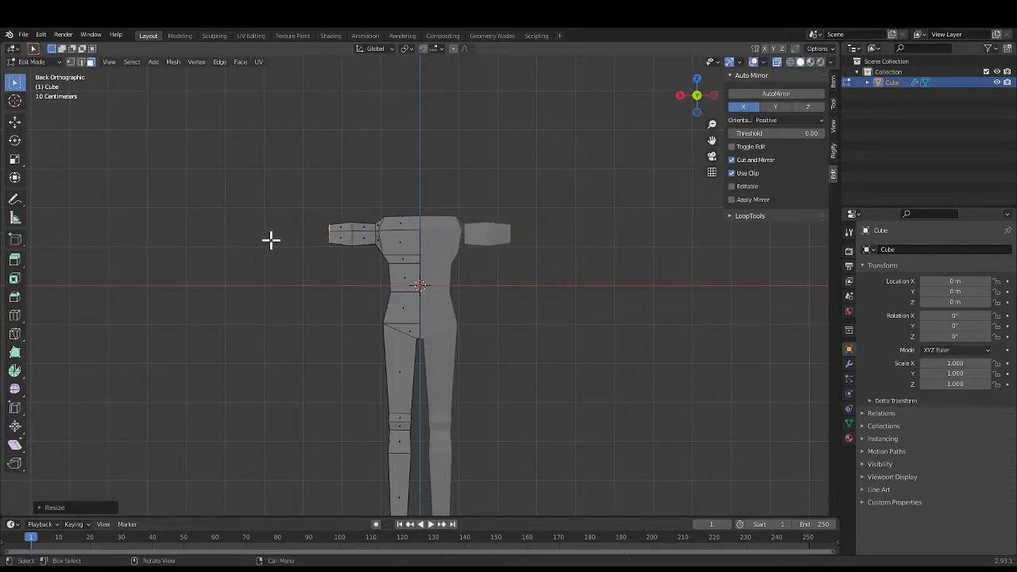
Extrude the arm end outward in three short segments, scaling each end to shape the elbow
key(e)
click(253, 240)
key(s)
click(254, 241)
key(e)
click(259, 240)
key(s)
click(266, 240)
key(e)
click(254, 242)
key(s)
click(235, 239)
Extrude the forearm about 1.16 m outward from the elbow and scale its end down to taper toward the wrist
key(e)
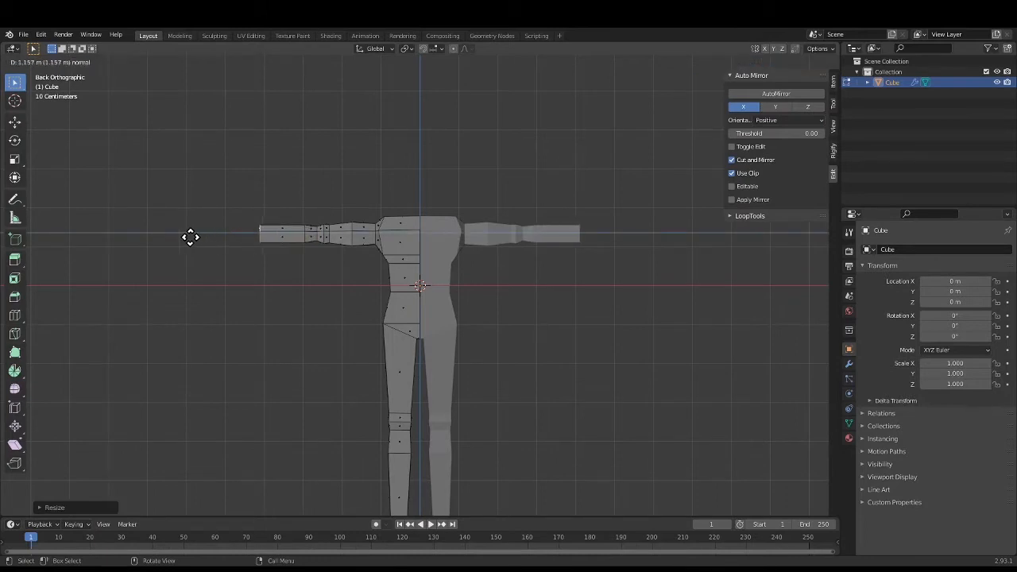
click(190, 237)
key(s)
click(213, 234)
key(e)
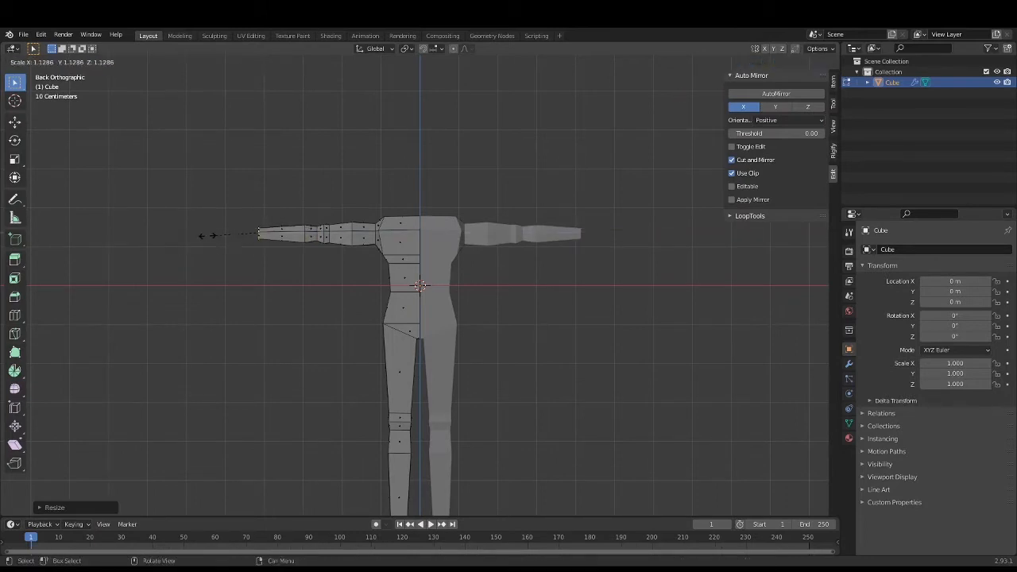
click(211, 236)
key(ctrl+z)
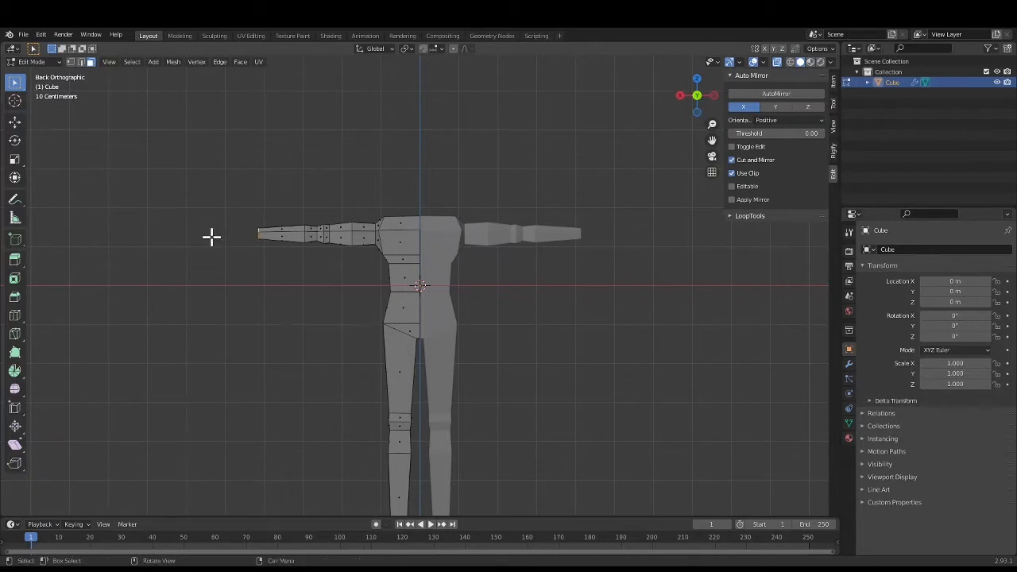
Extrude the wrist end about 0.25 m outward and scale it up to about 1.32
key(e)
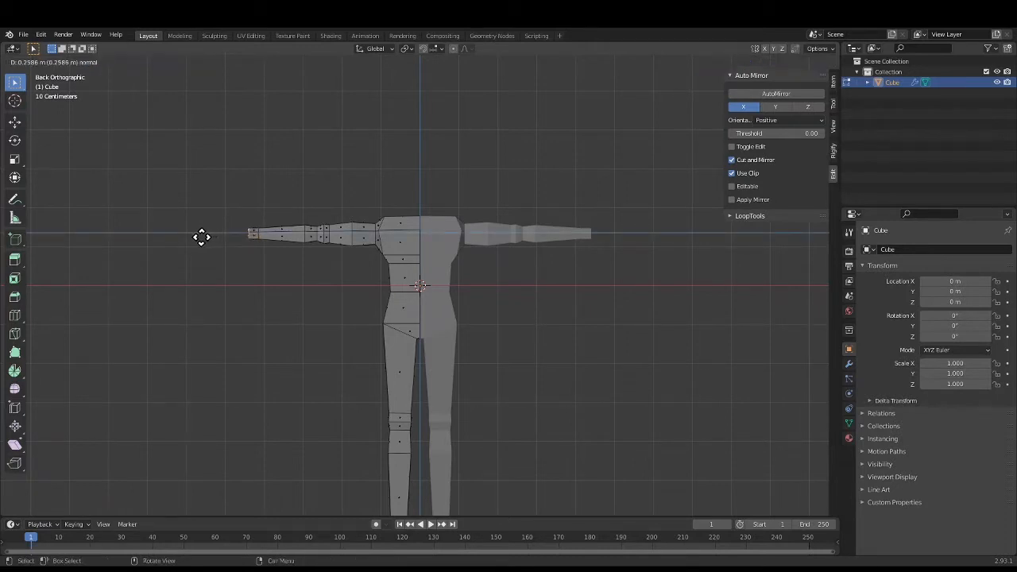
click(203, 237)
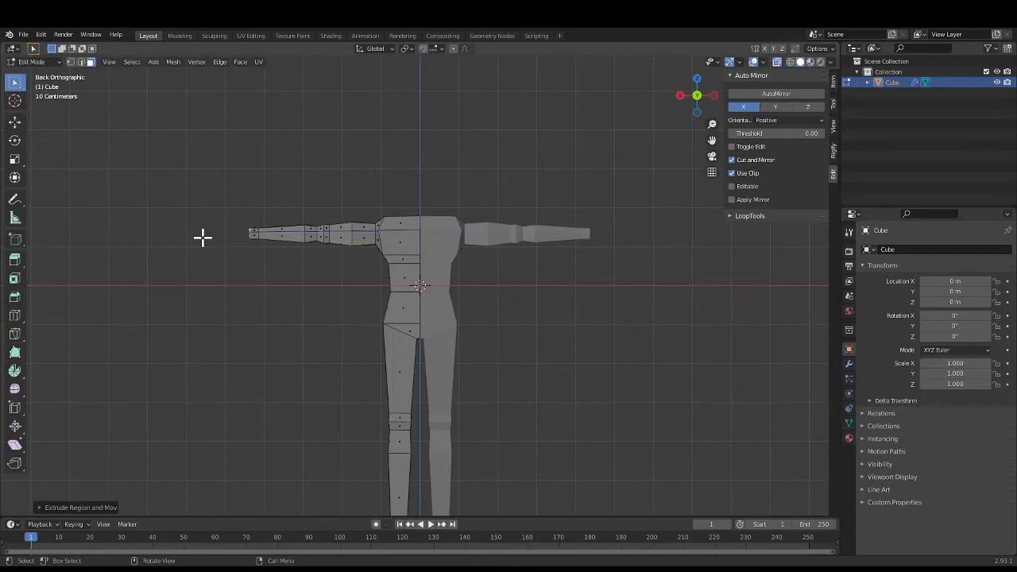
key(s)
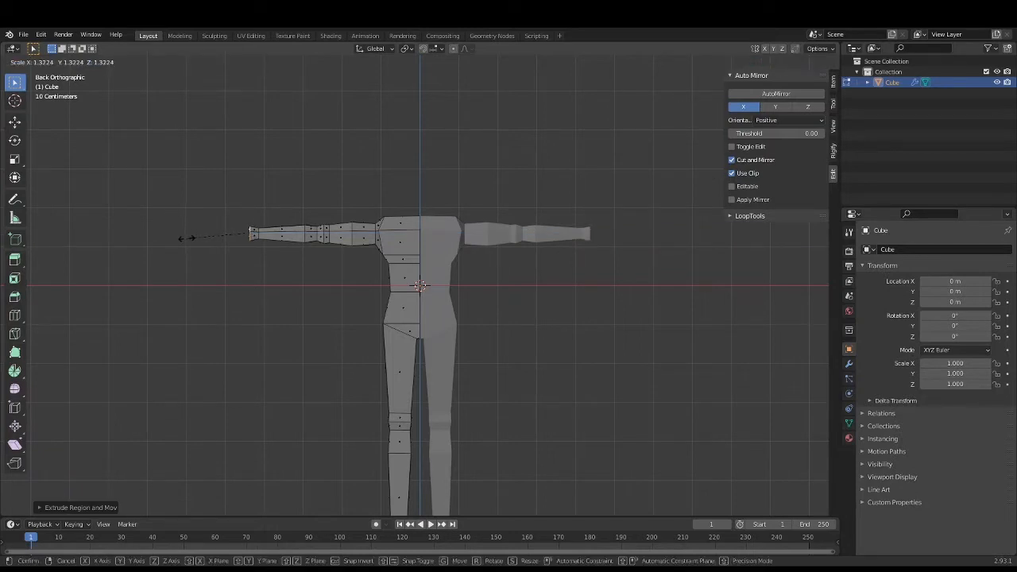
click(185, 238)
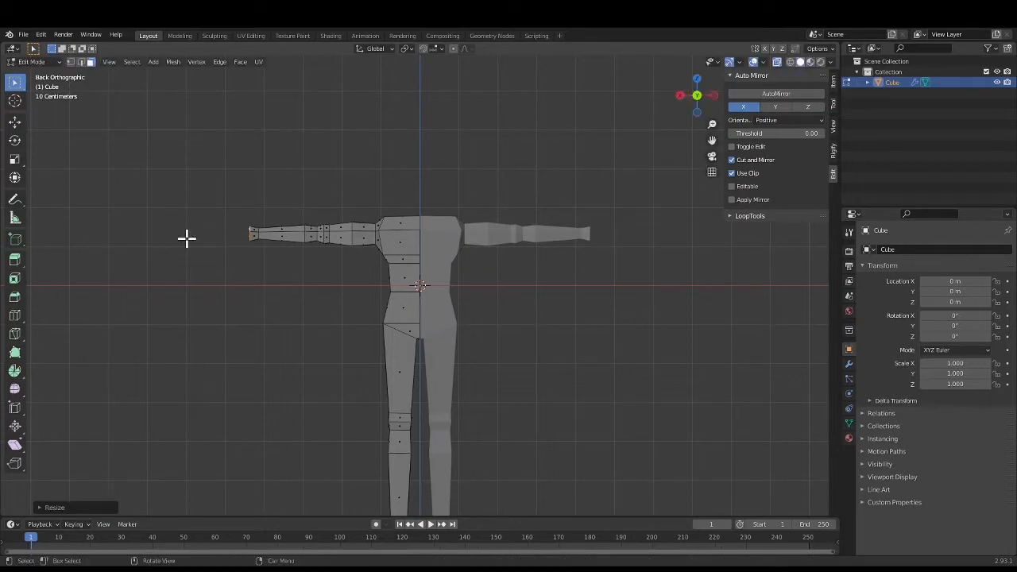
Extrude the hand about 0.65 m outward and scale its end to about 0.51 along the Z axis
key(e)
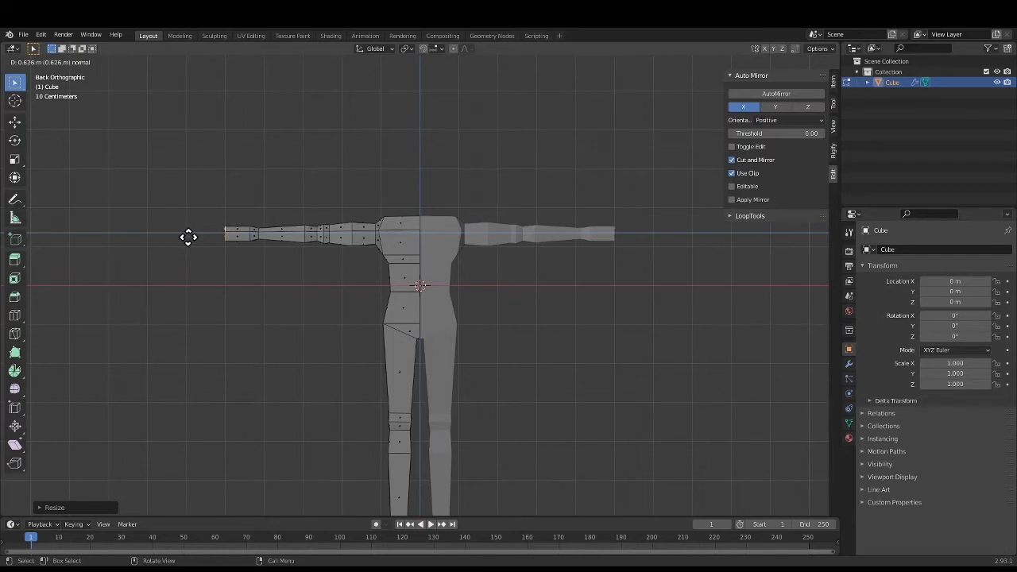
click(184, 236)
key(s)
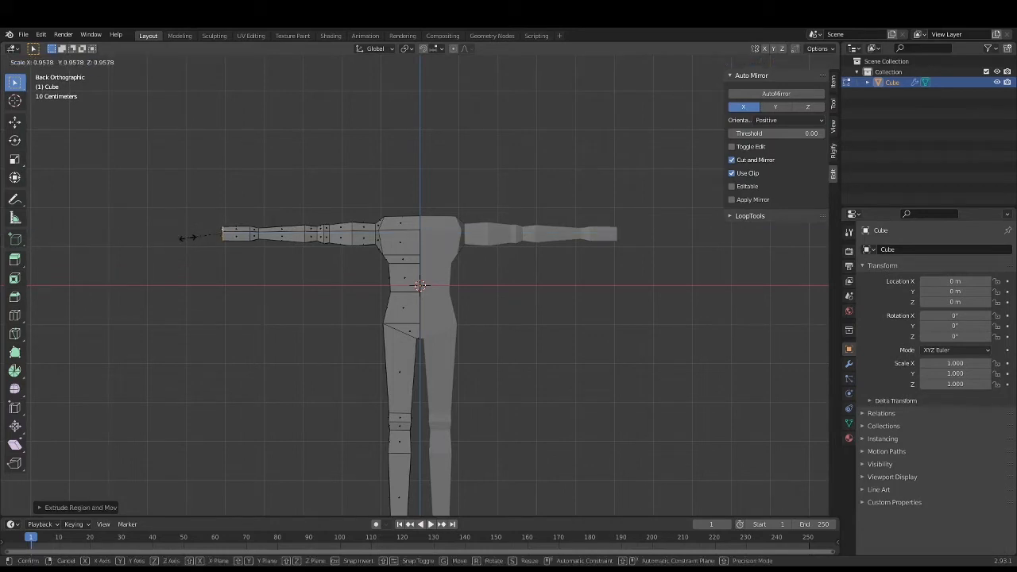
key(z)
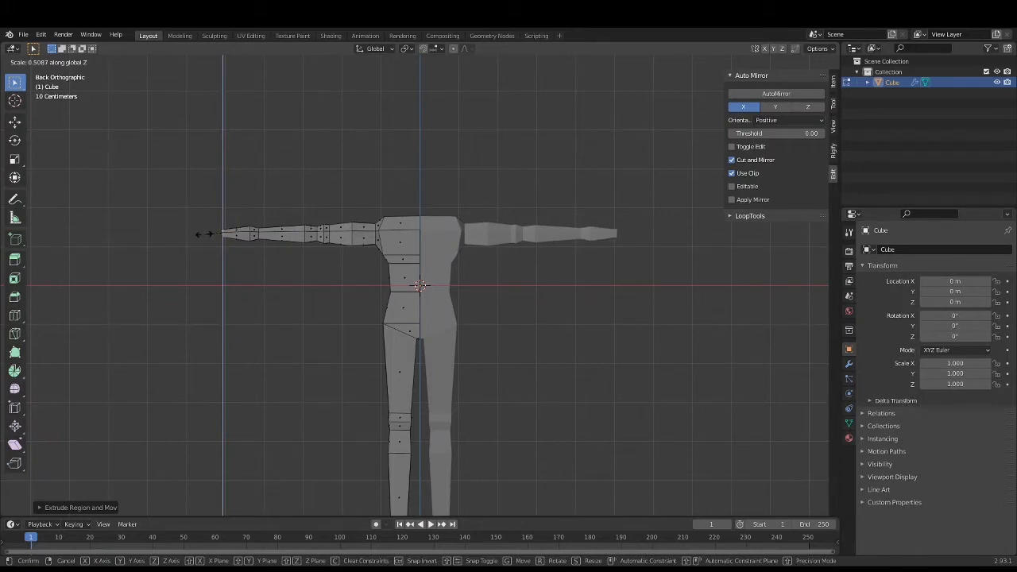
click(205, 234)
Select the edge loop at the base of the hand and scale it to about 0.96
key(2)
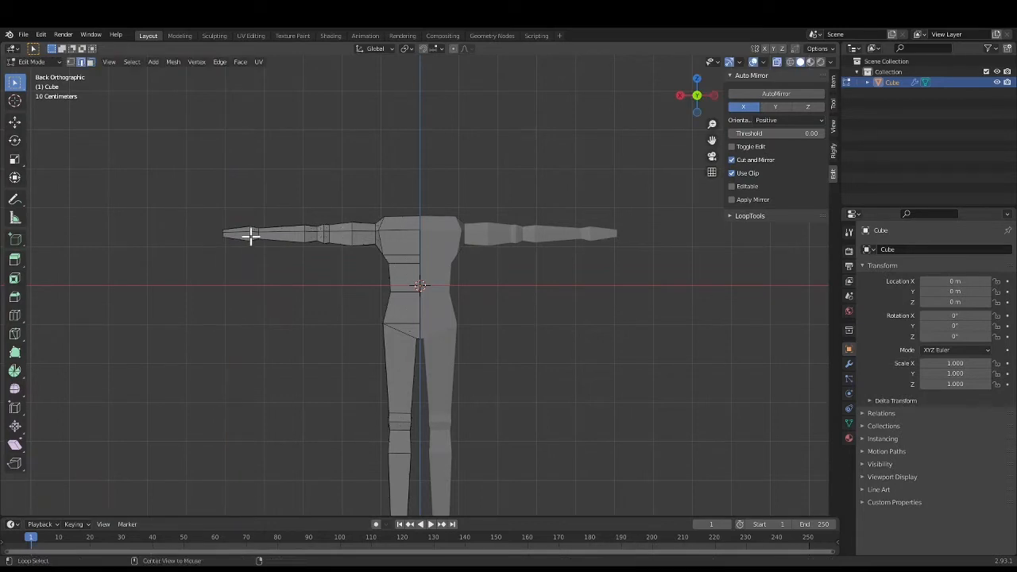
alt+click(251, 235)
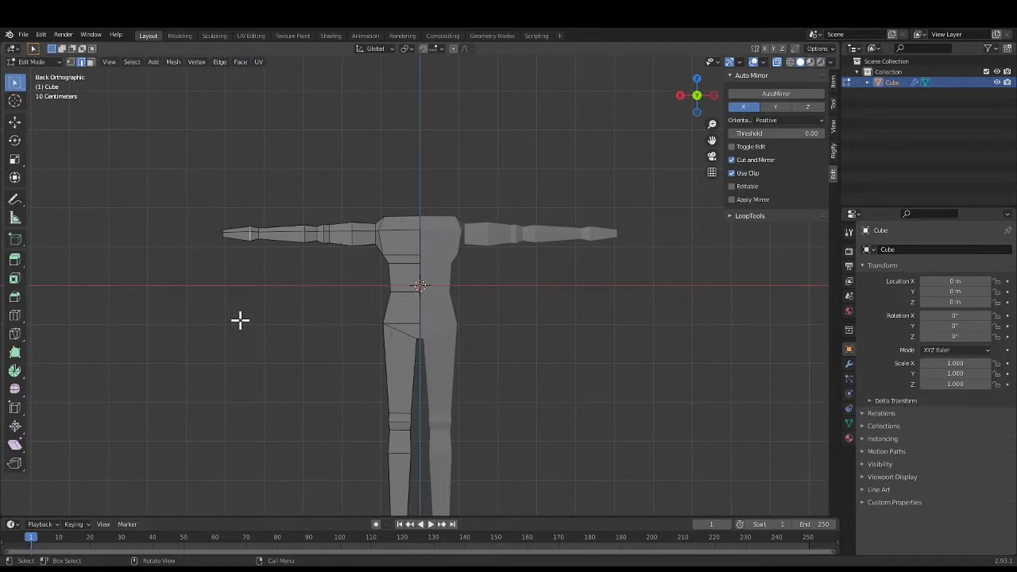
key(s)
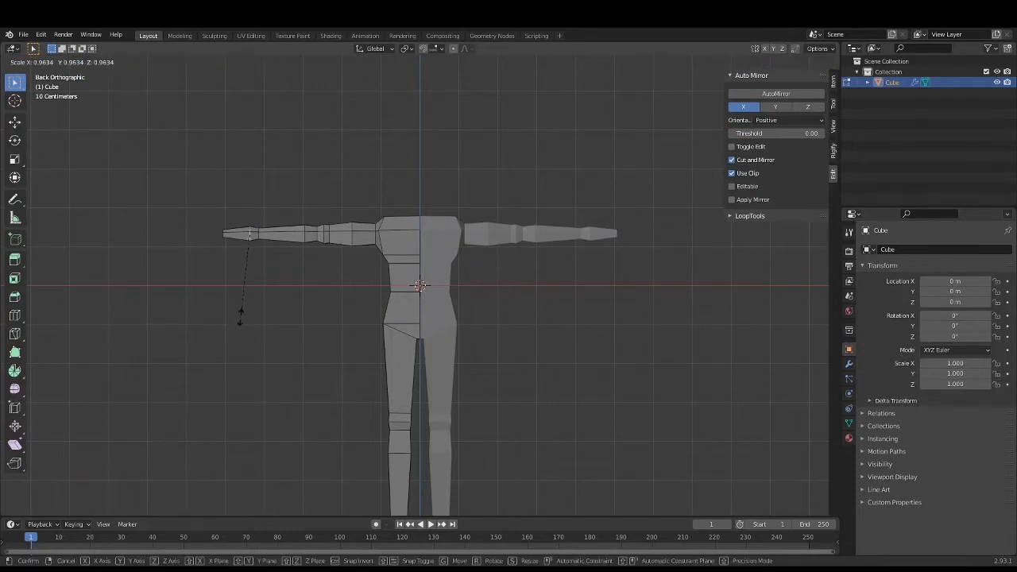
click(240, 318)
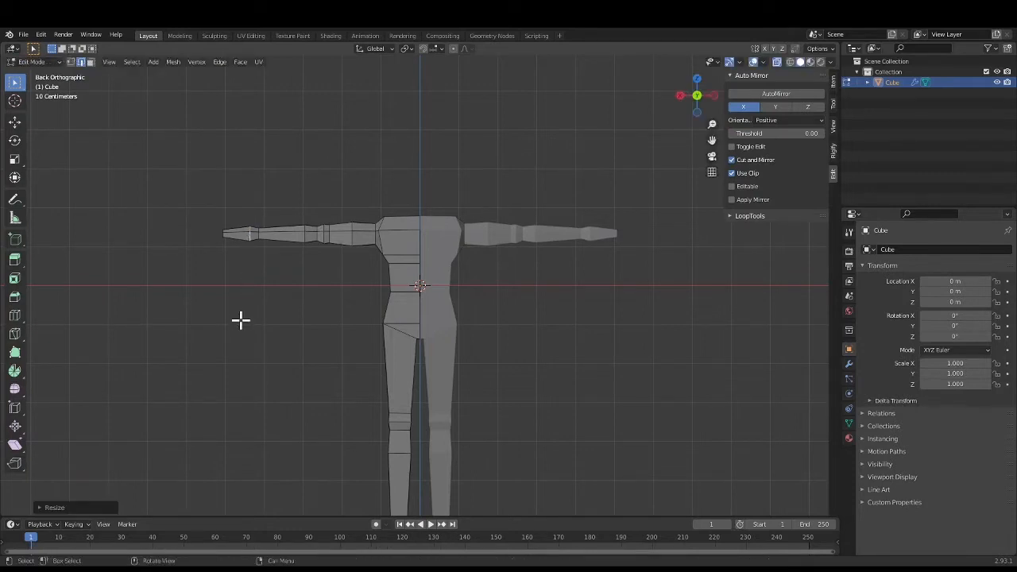
Scale the edge loops at the inner elbow, the shoulder joint and the middle of the upper arm slightly
alt+click(328, 240)
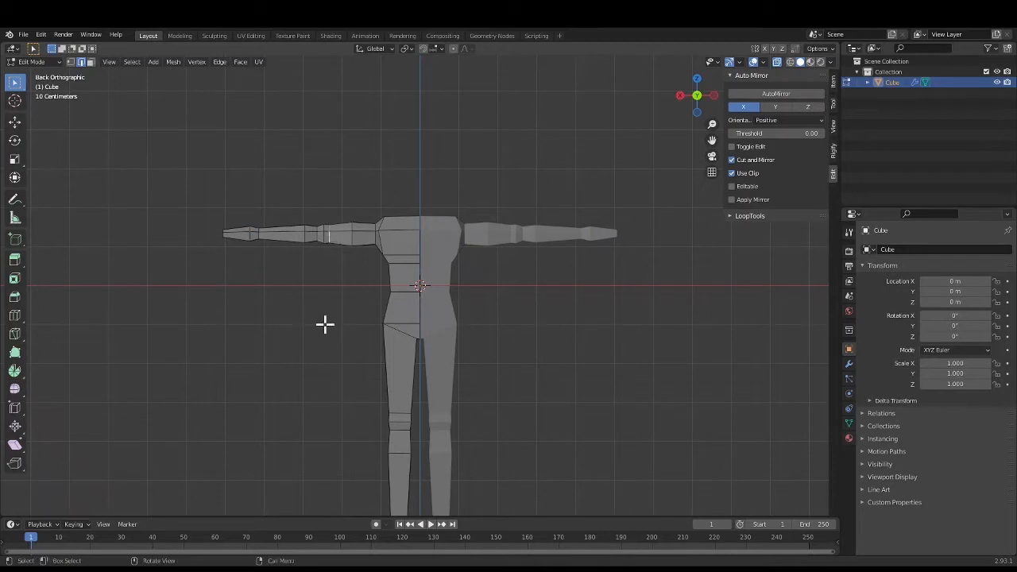
key(s)
click(325, 323)
alt+click(375, 245)
alt+click(375, 244)
key(s)
click(364, 324)
alt+click(352, 242)
key(s)
click(350, 319)
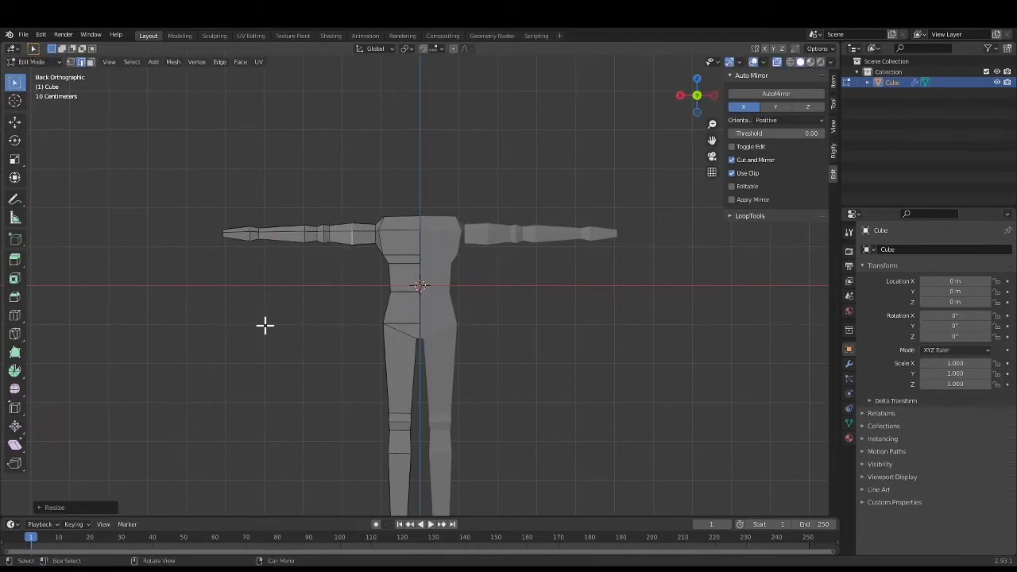
click(207, 342)
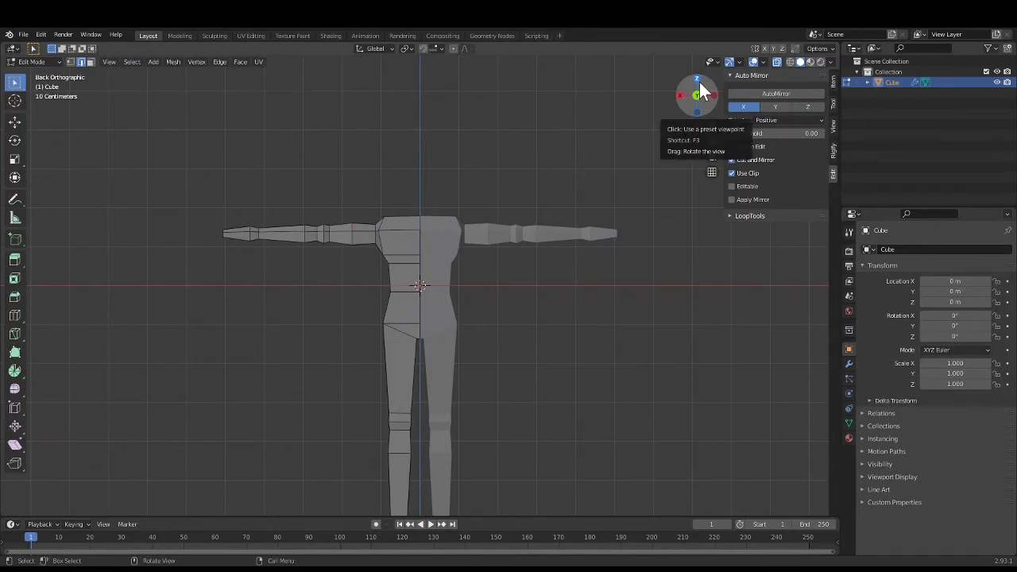
From the top view, select the mid-upper-arm edge loop and widen it slightly along the Y axis
drag(699, 82, 700, 80)
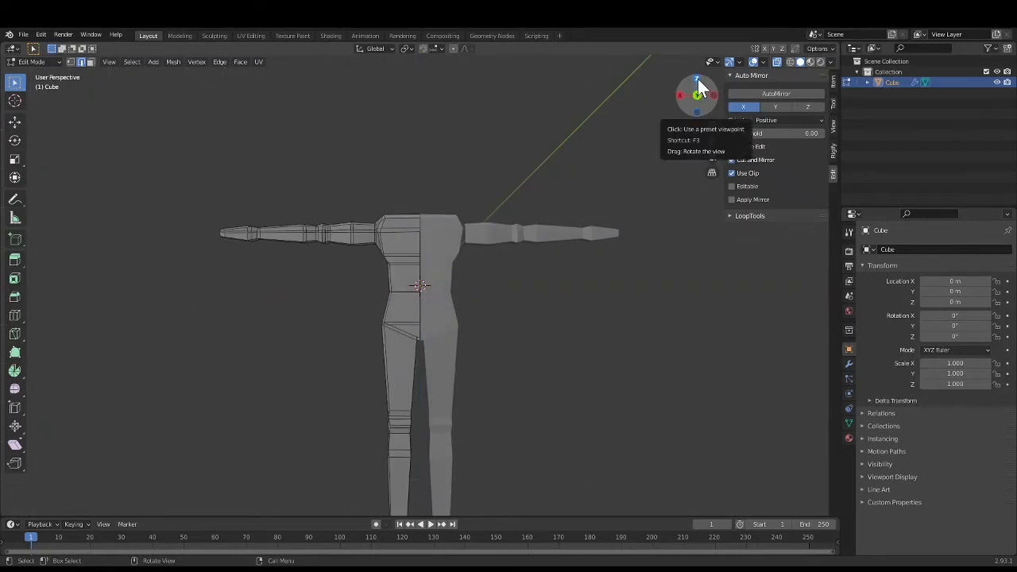
click(697, 79)
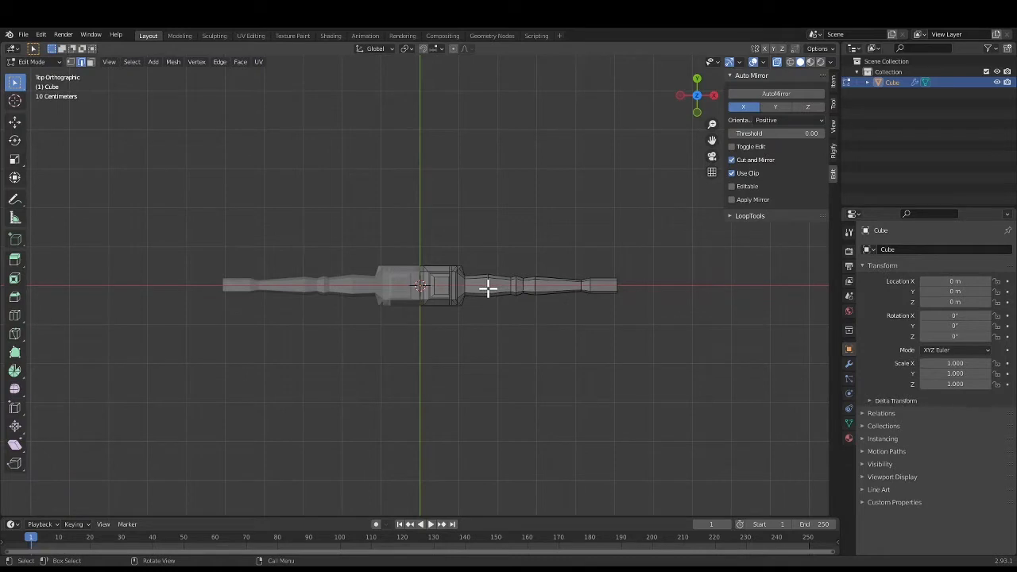
drag(699, 82, 700, 80)
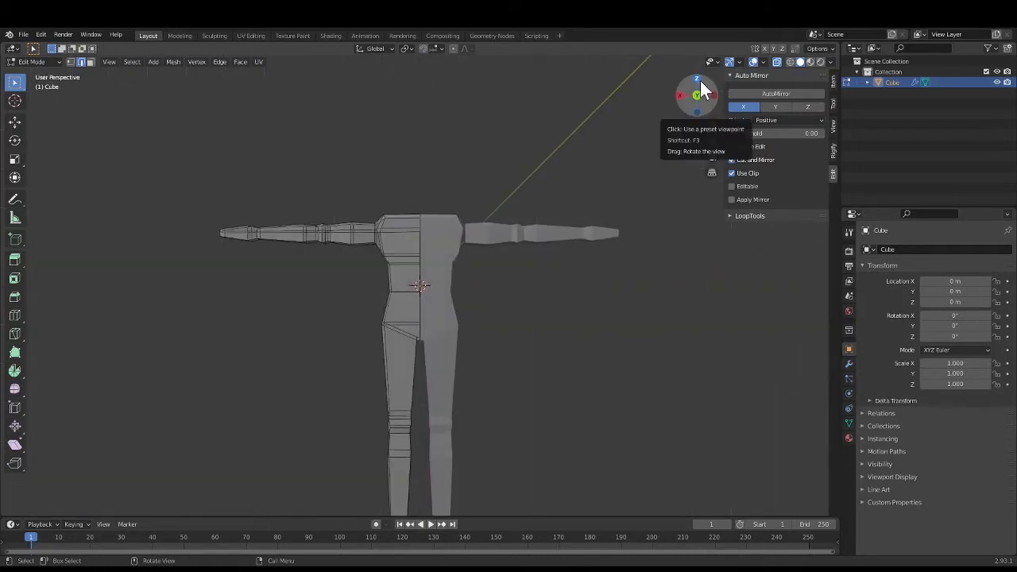
click(698, 79)
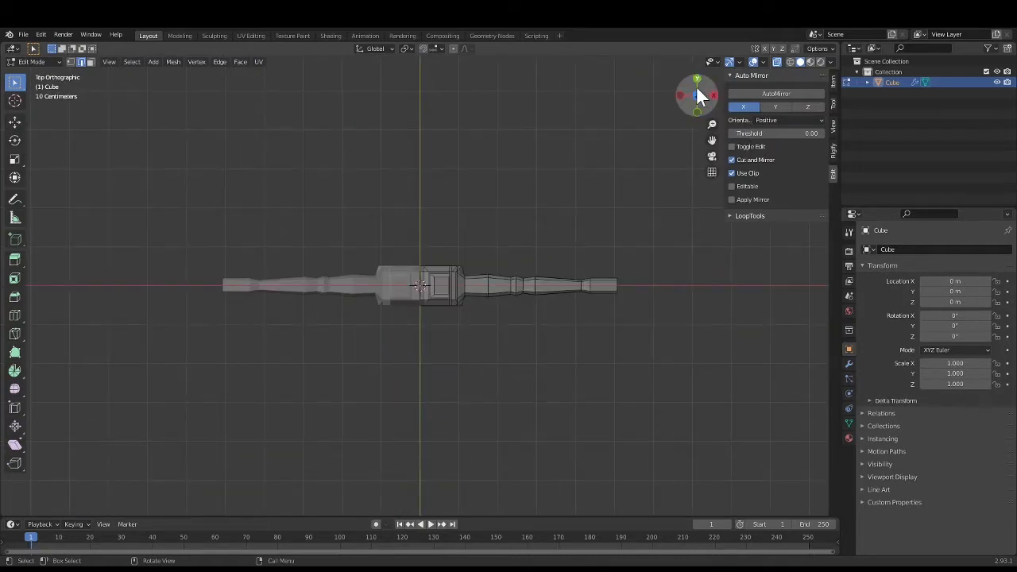
alt+click(488, 287)
key(s)
key(y)
click(495, 411)
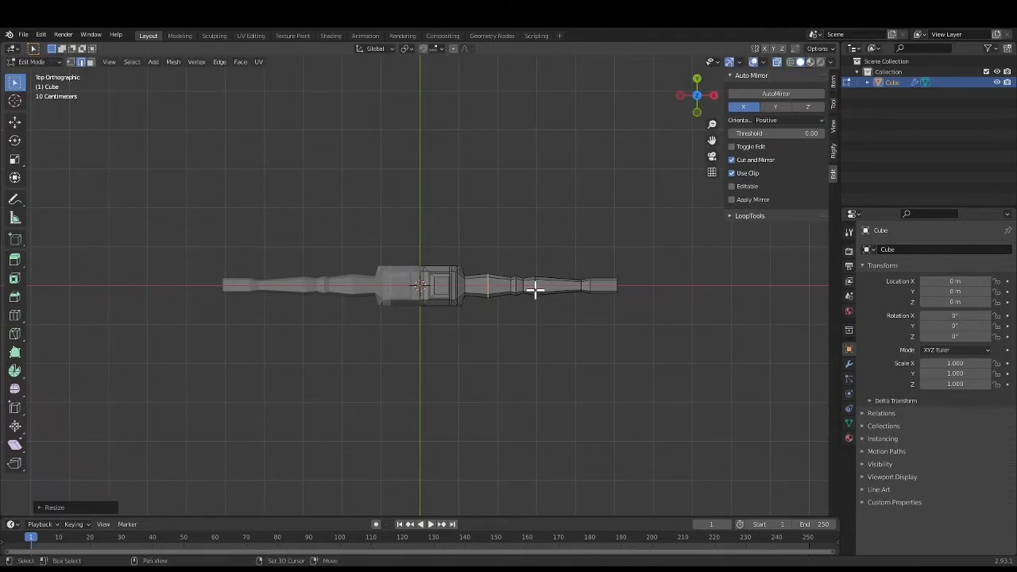
Select the edge loop at the base of the hand and widen it along the Y axis
alt+click(534, 288)
alt+click(590, 291)
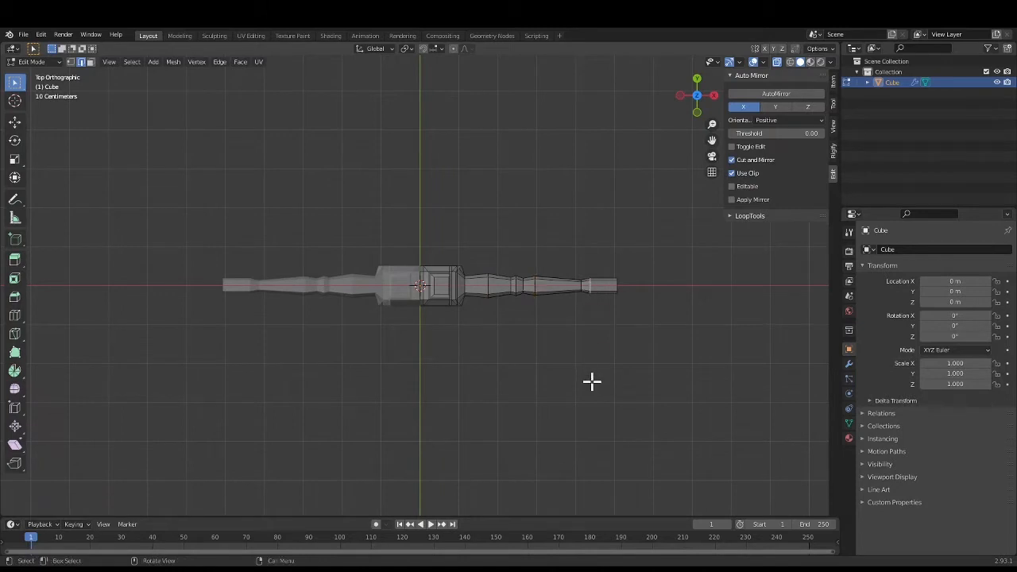
key(s)
key(y)
click(596, 400)
Select the edge loop at the end of the hand and scale it down
alt+click(617, 292)
key(s)
click(709, 373)
click(586, 417)
Turn off X-ray and extrude the small side face at the base of the hand outward about 0.095 m to start the thumb
middle_drag(707, 370, 572, 354)
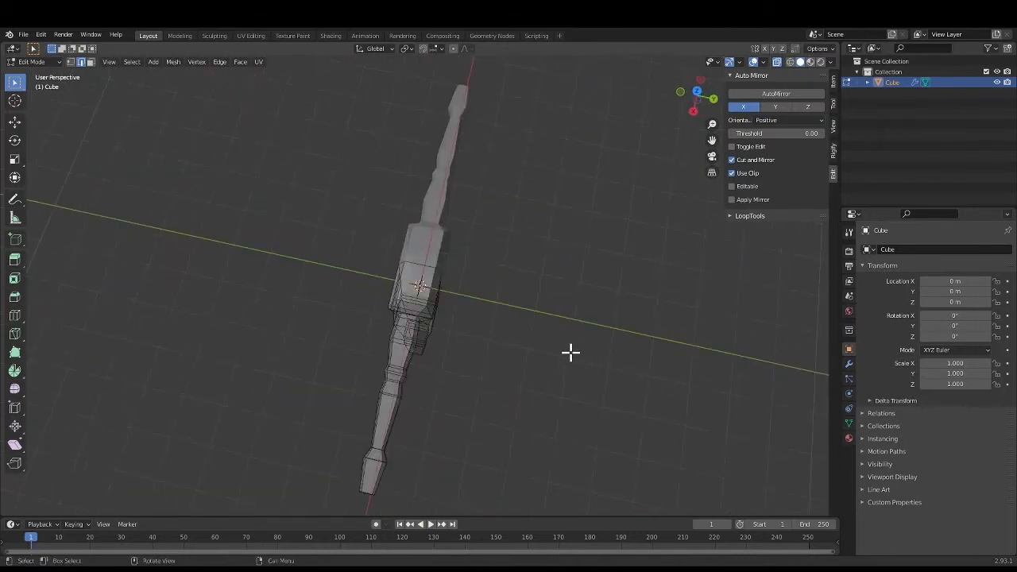
click(711, 100)
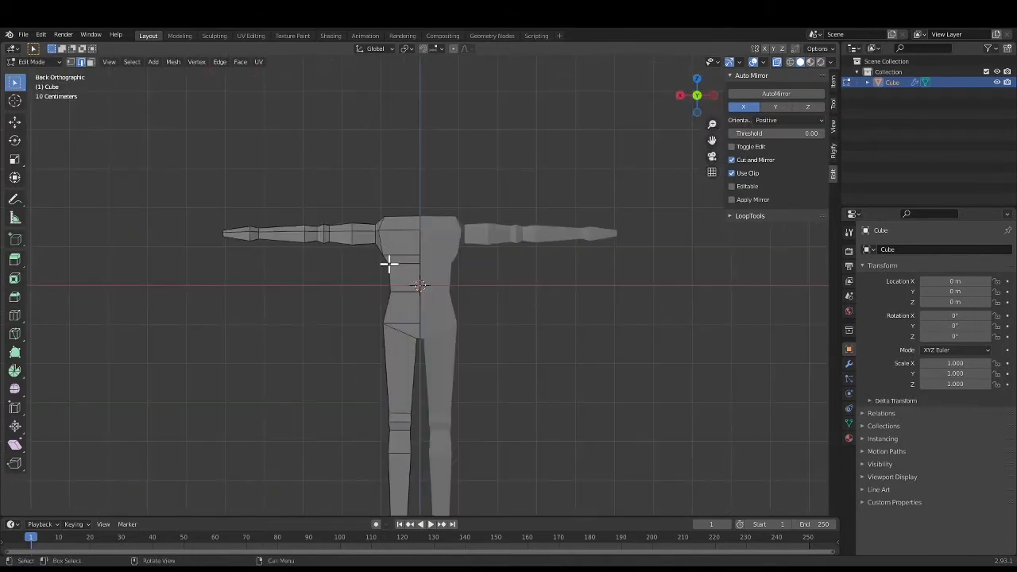
middle_drag(309, 302, 343, 340)
scroll(234, 328, up, 1)
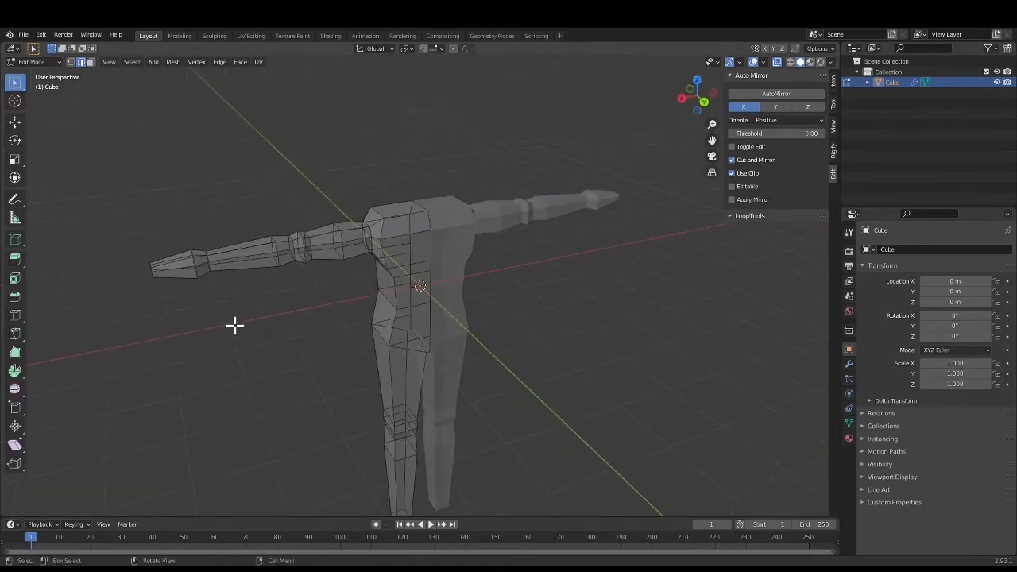
key(3)
middle_drag(185, 268, 289, 359)
scroll(221, 361, up, 1)
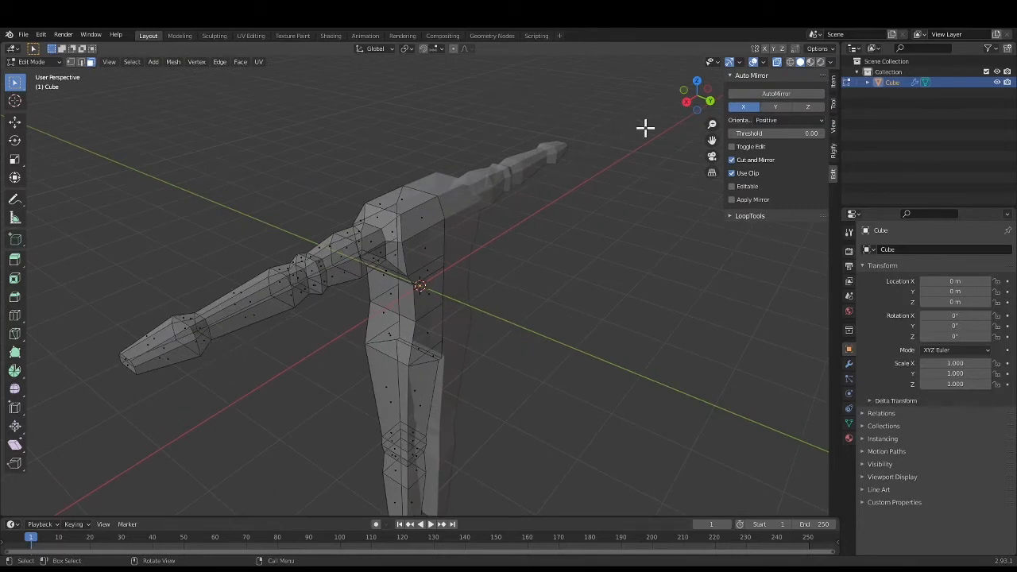
click(776, 63)
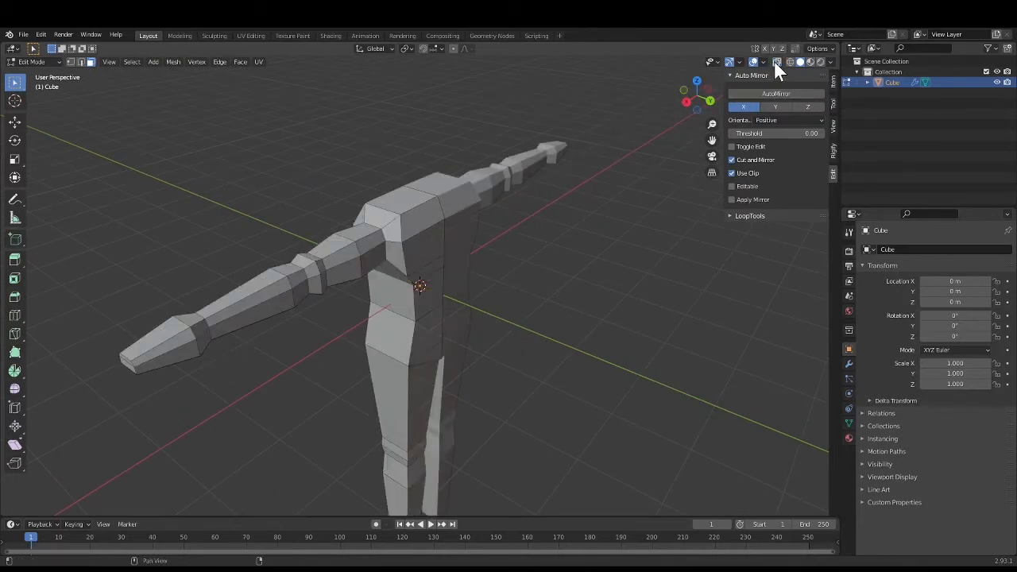
click(182, 344)
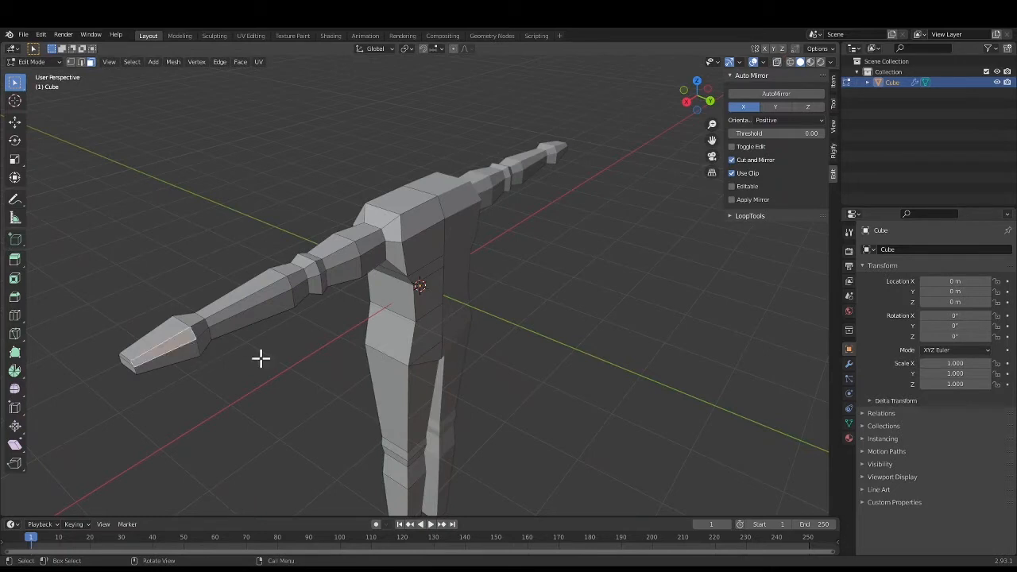
click(200, 329)
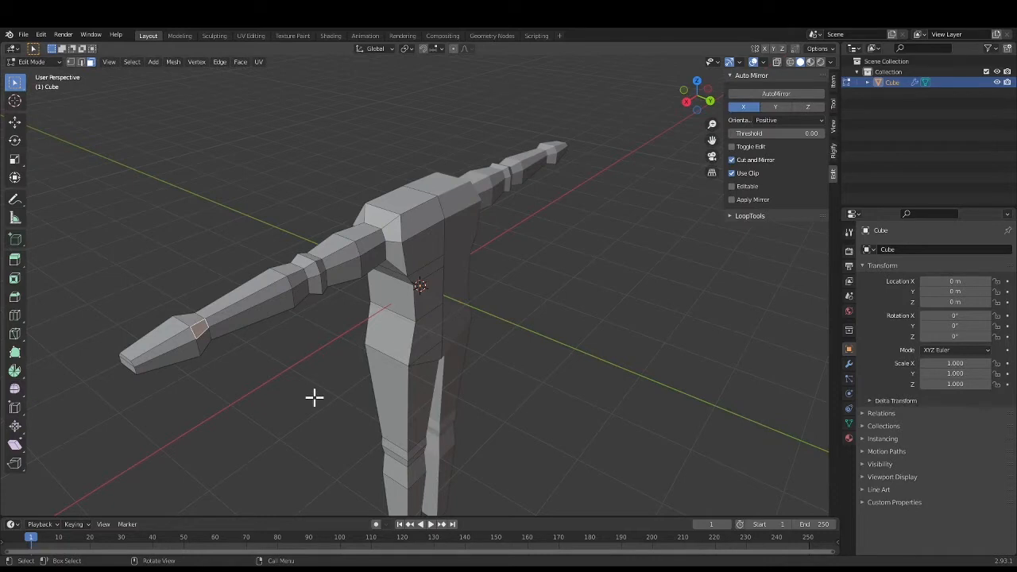
key(e)
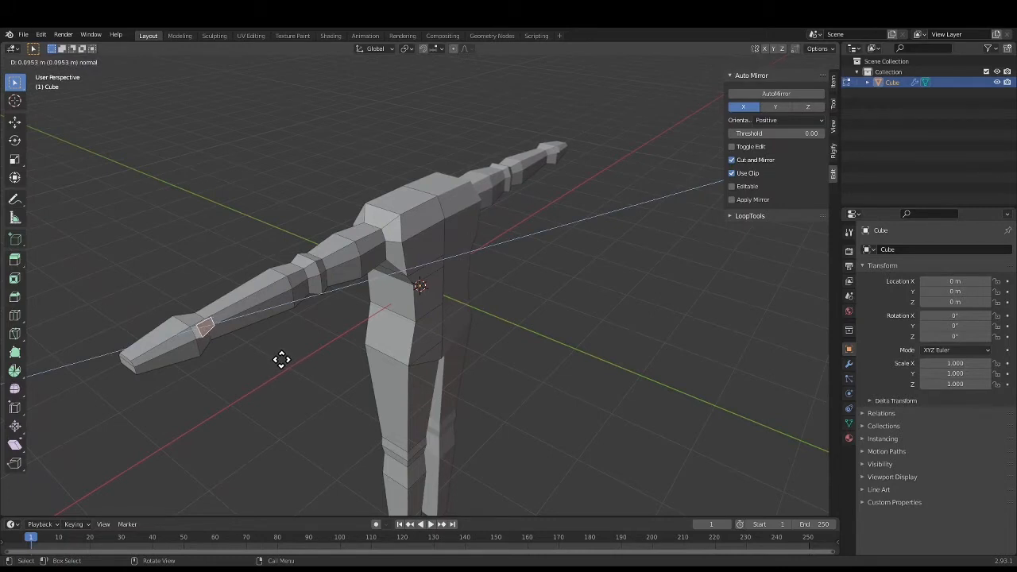
click(281, 359)
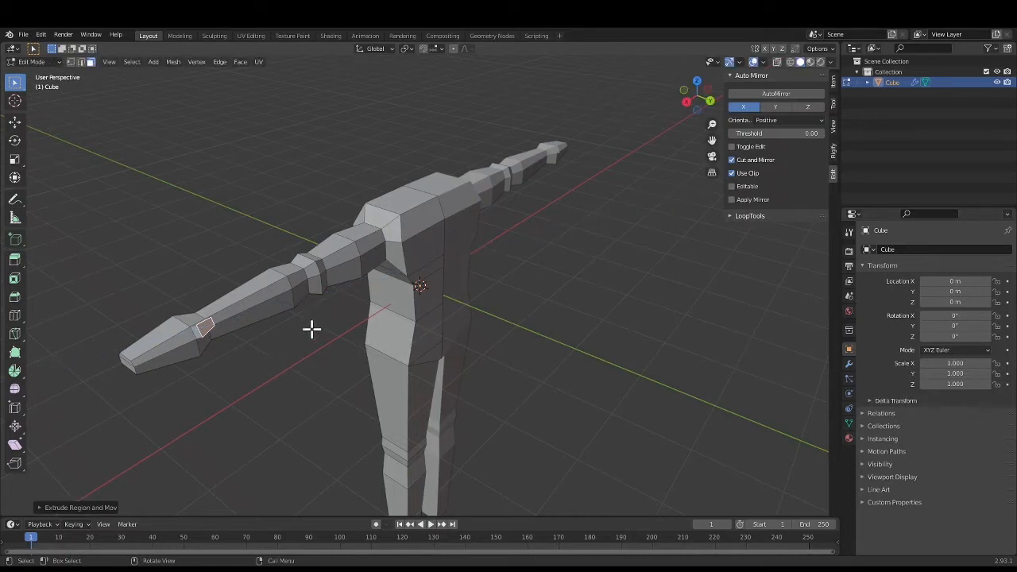
From the bottom view, rotate the extruded thumb-base face about 20° toward the fingers
click(697, 108)
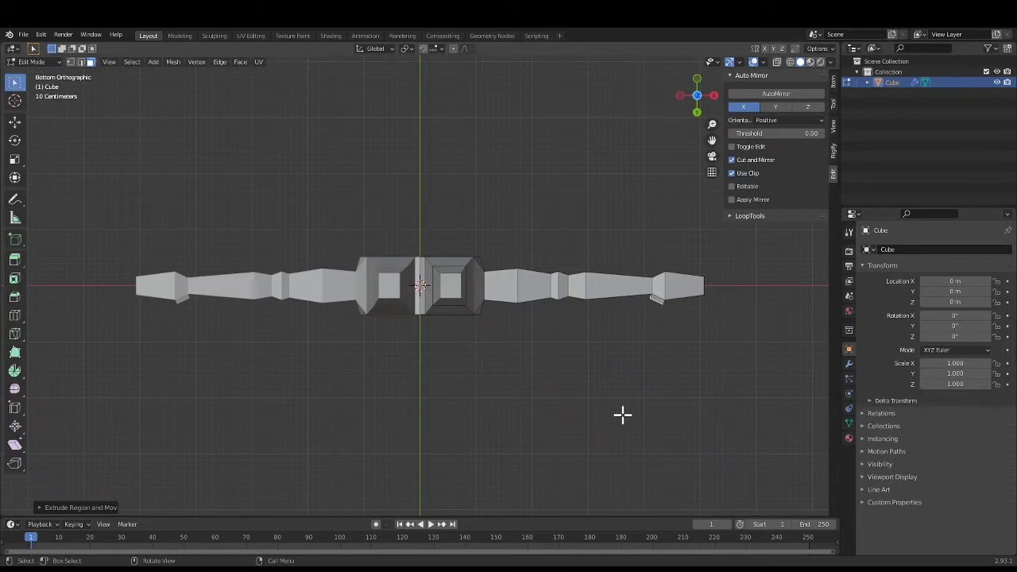
key(r)
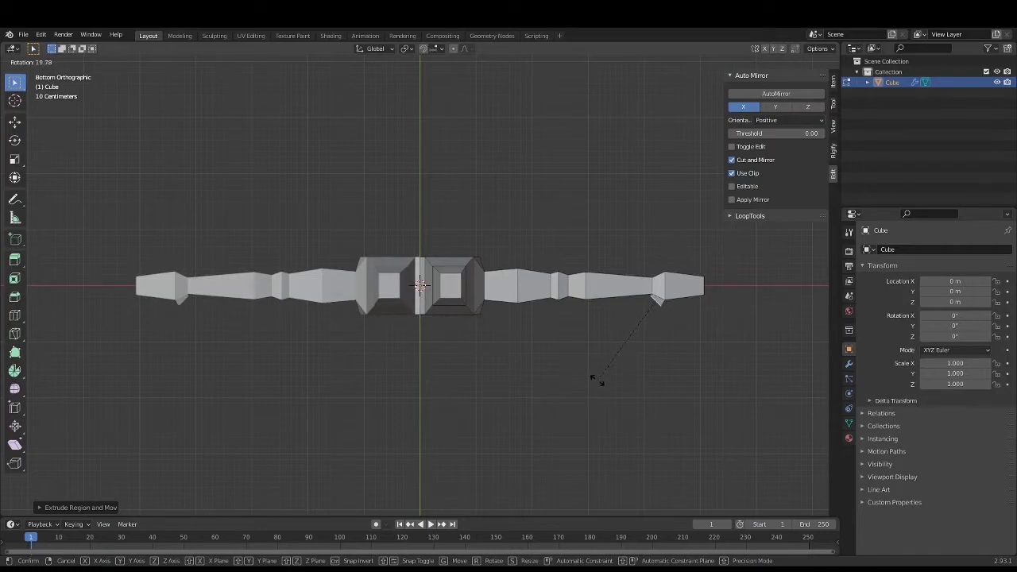
click(597, 378)
Extrude the thumb's end face about 0.4 m along the hand and scale the tip to about 0.88
key(2)
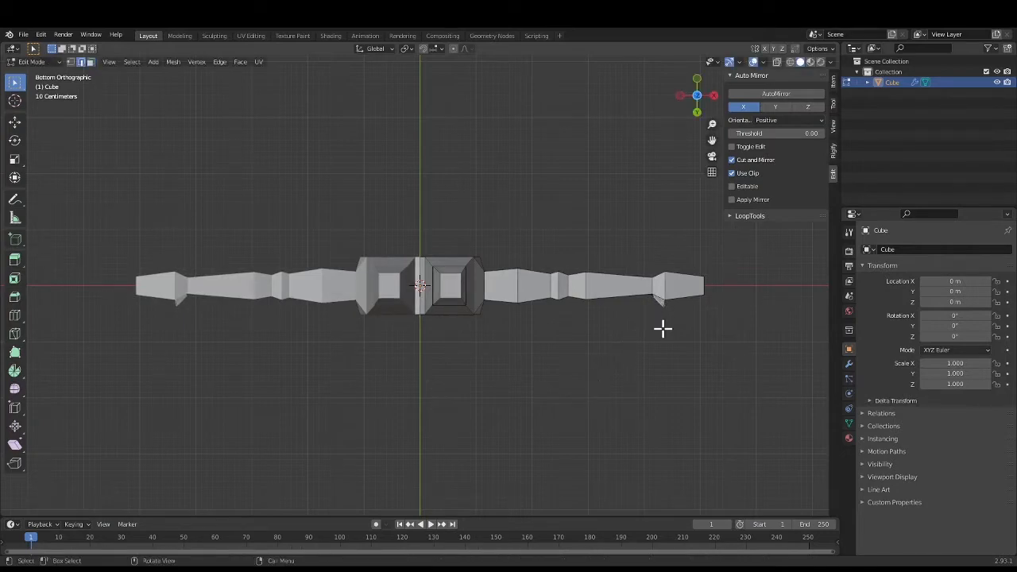
key(k)
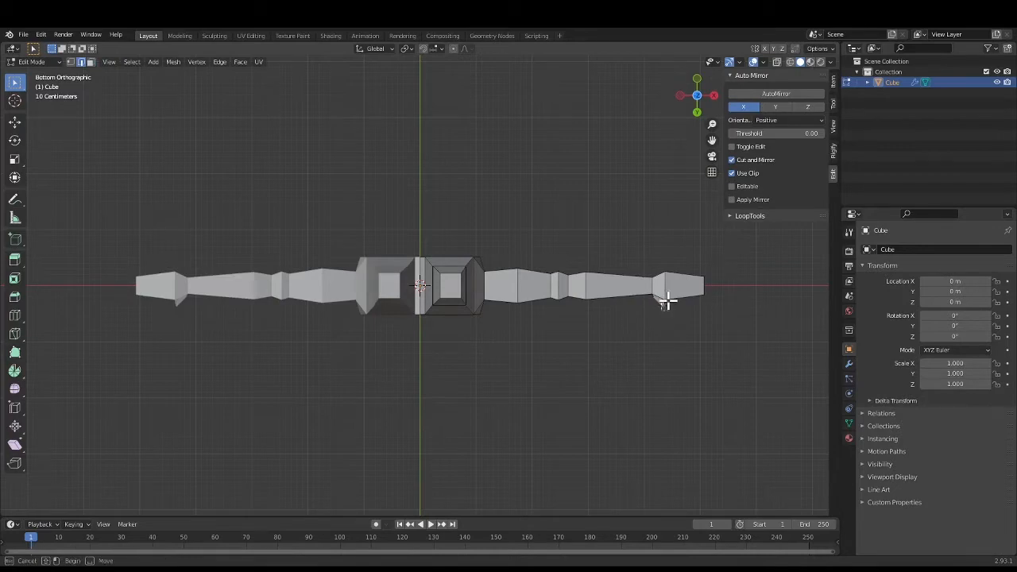
drag(668, 299, 670, 297)
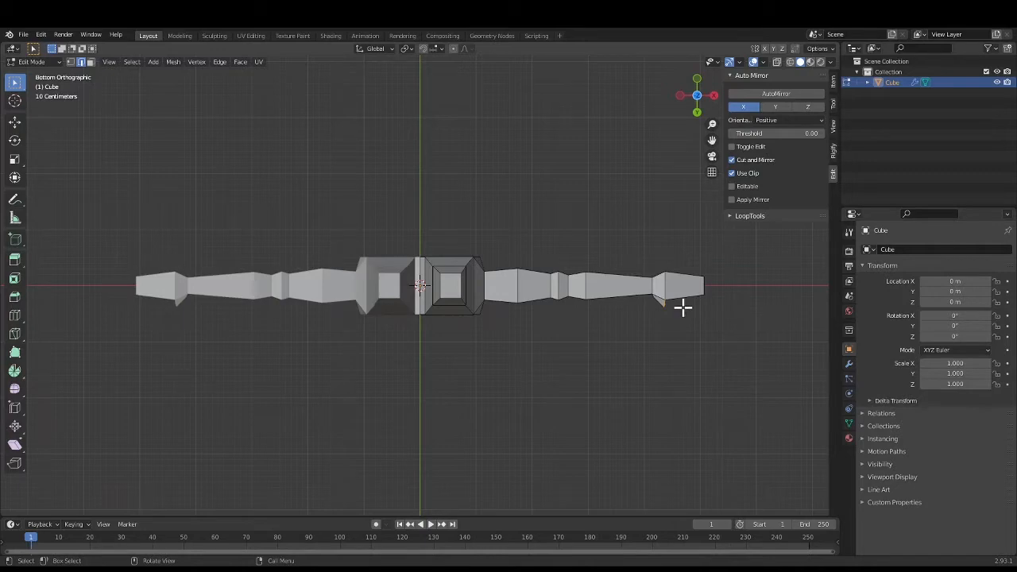
key(g)
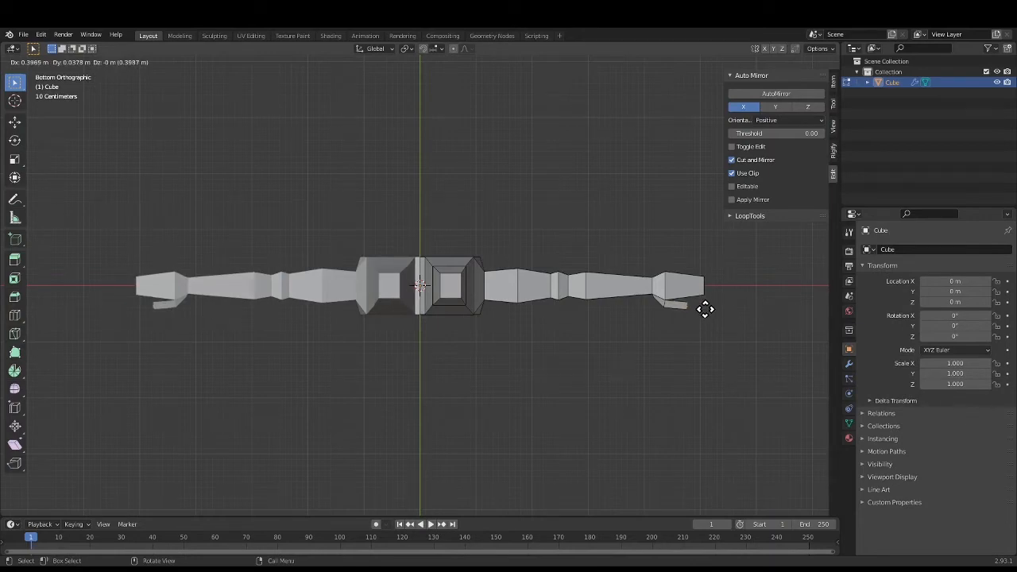
click(706, 310)
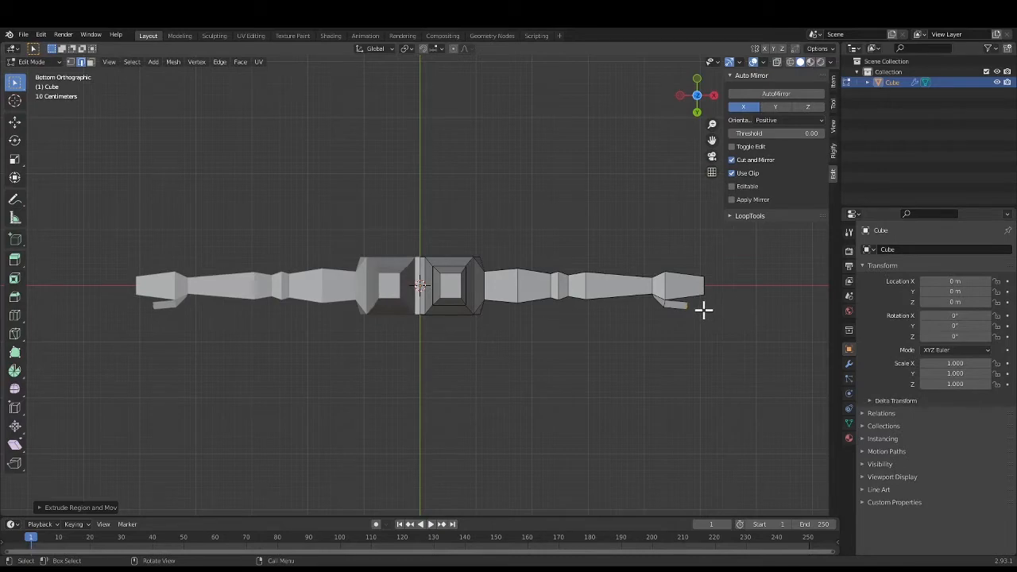
key(s)
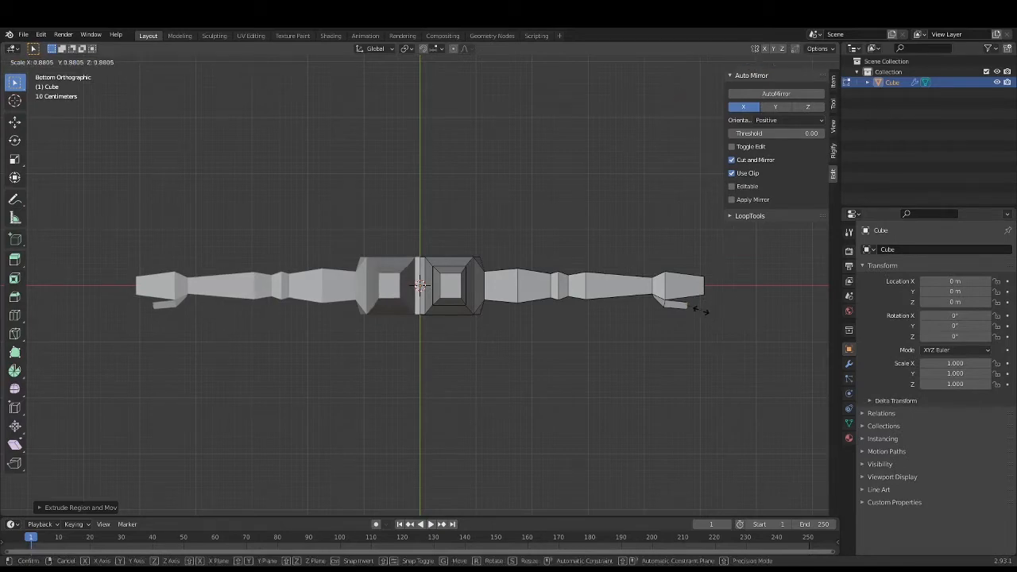
click(699, 310)
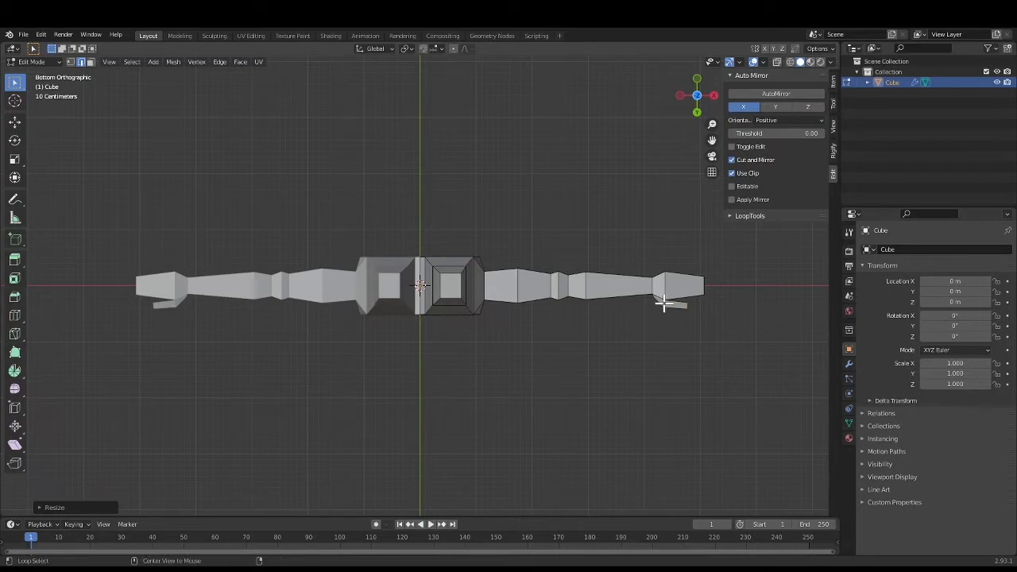
Select the edge loop at the thumb's base and scale it up to about 1.27
alt+click(663, 303)
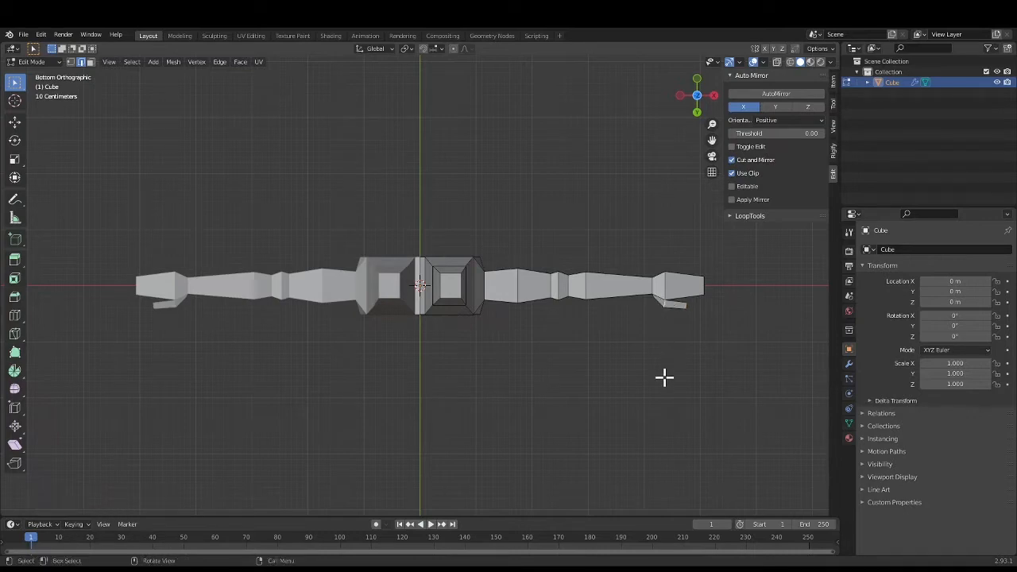
key(s)
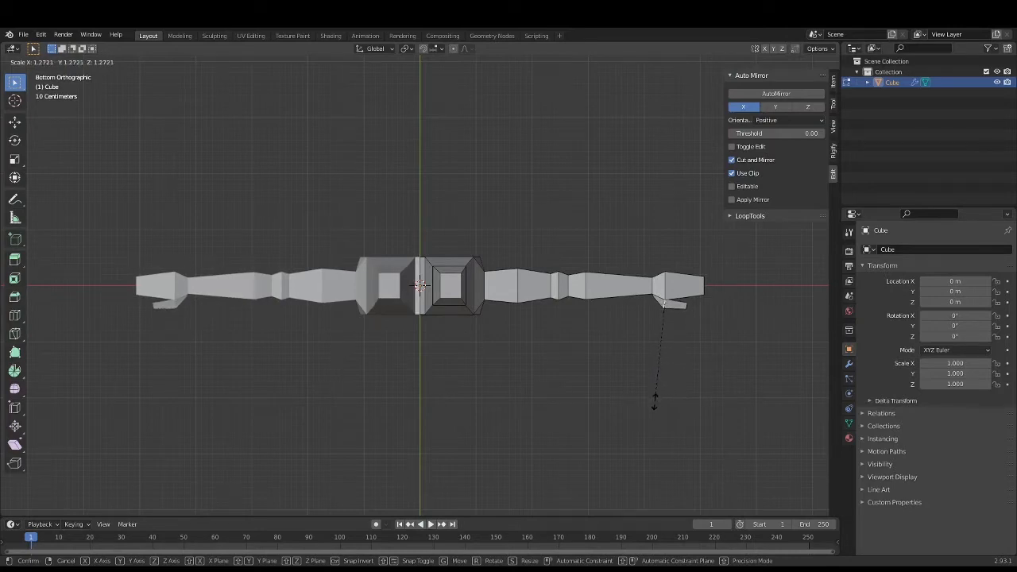
click(654, 402)
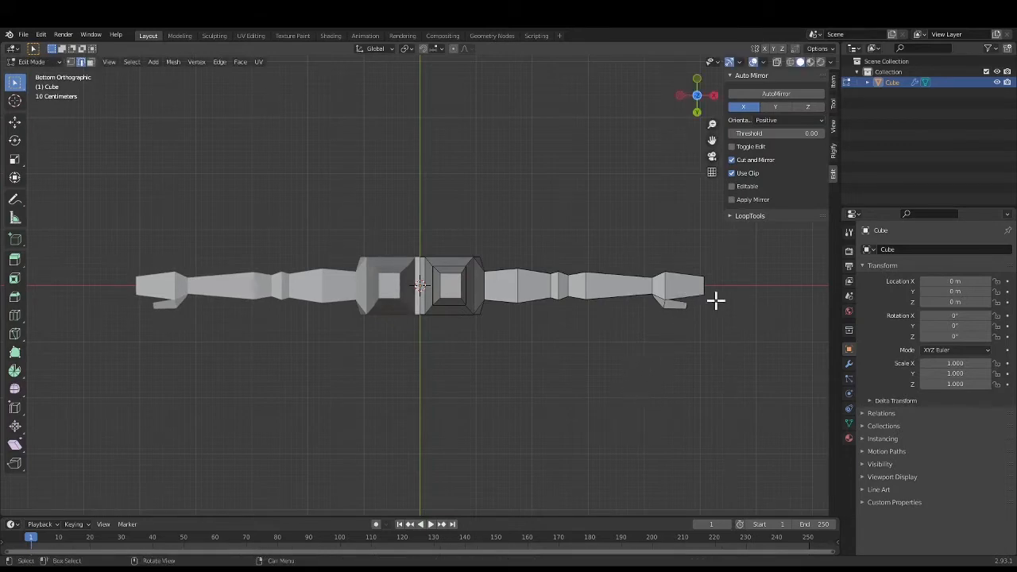
From the right view, move the thumb's tip face about 0.1 m downward and rotate it about 25°
click(695, 111)
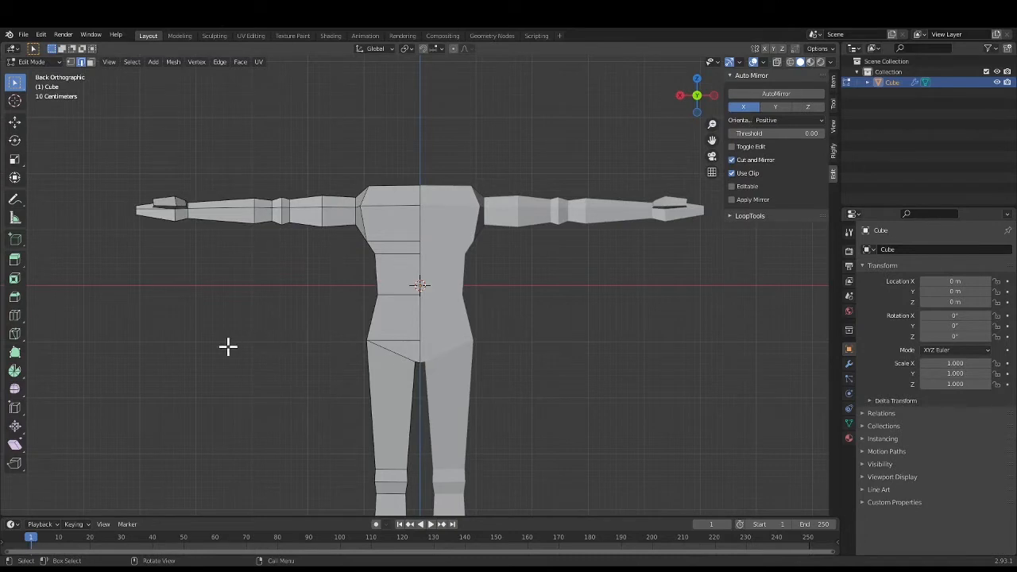
middle_drag(229, 346, 322, 376)
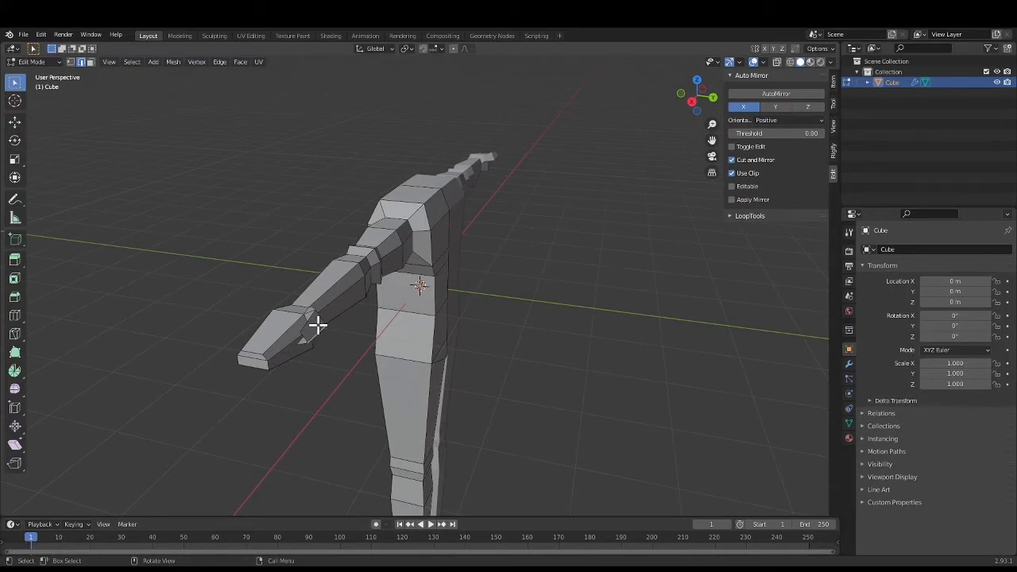
key(3)
click(703, 94)
click(696, 95)
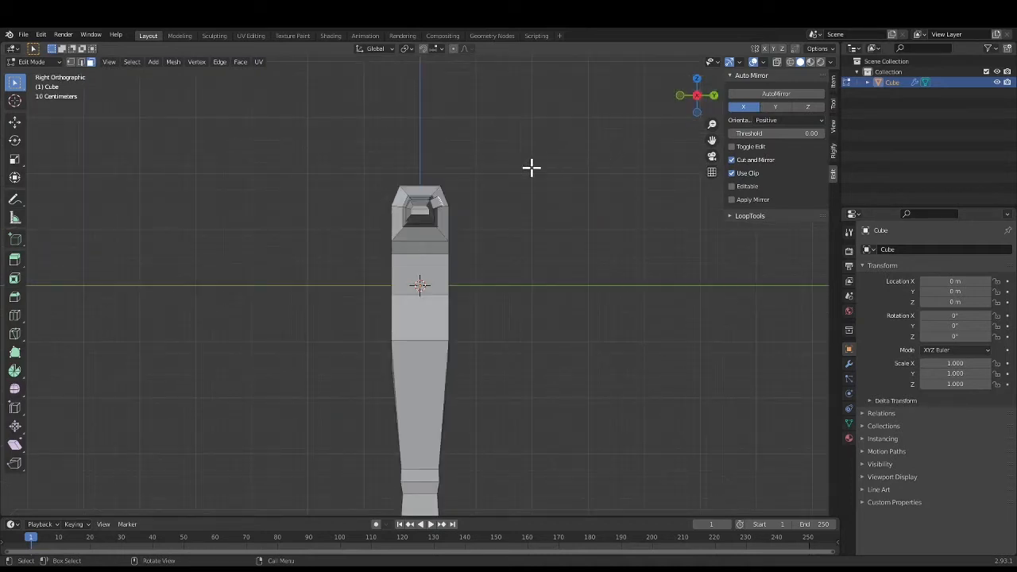
key(g)
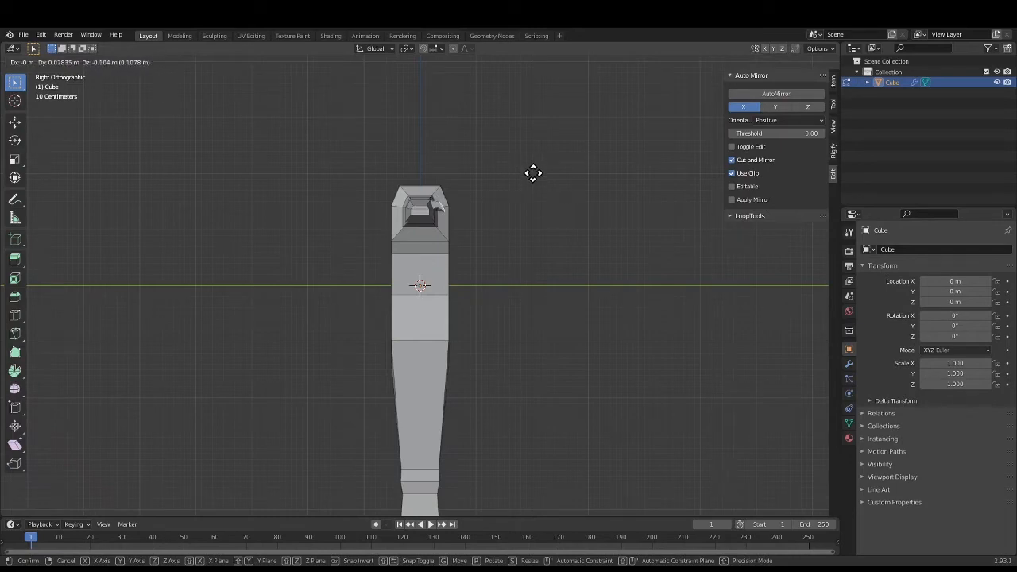
click(532, 172)
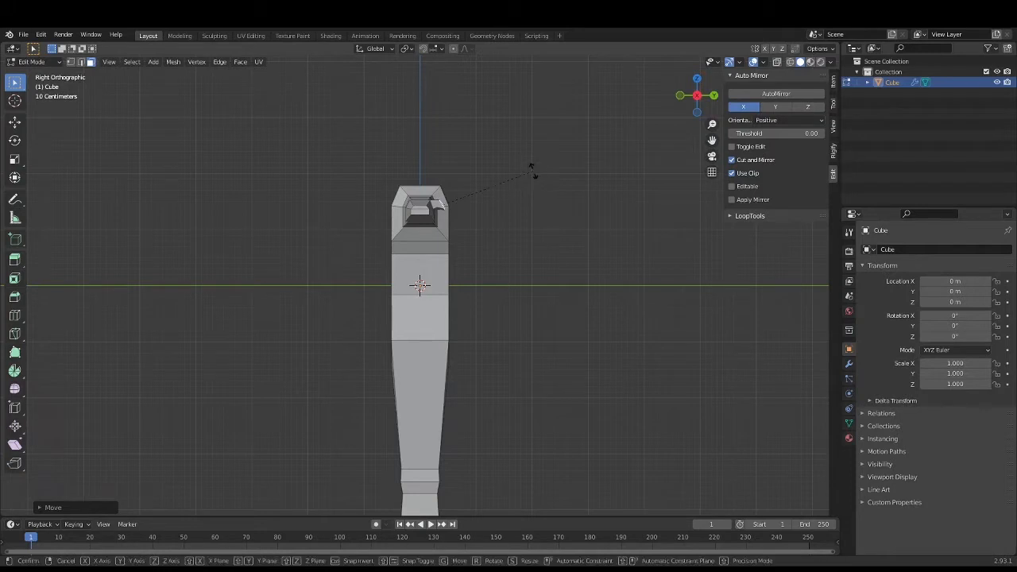
key(r)
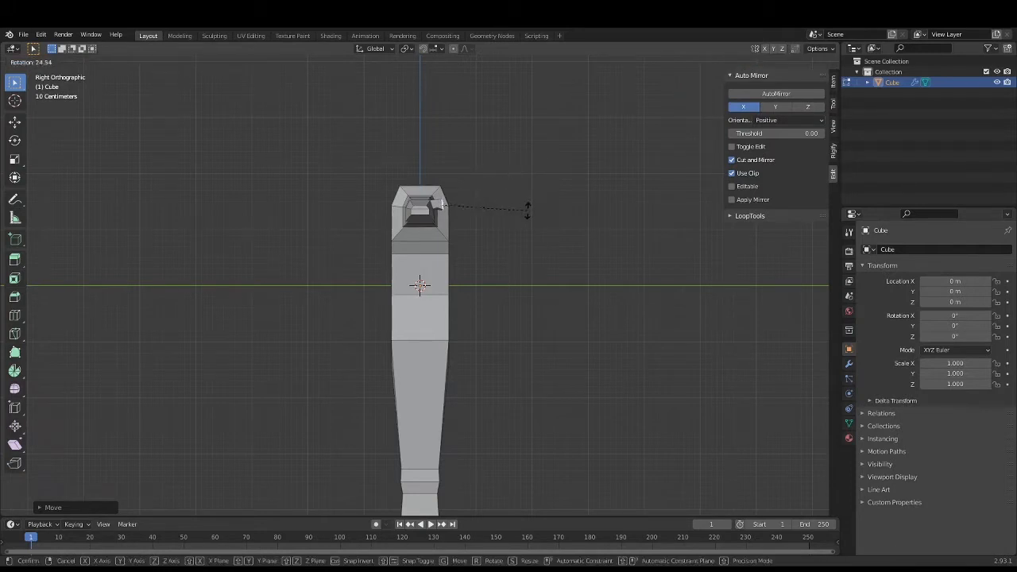
click(525, 213)
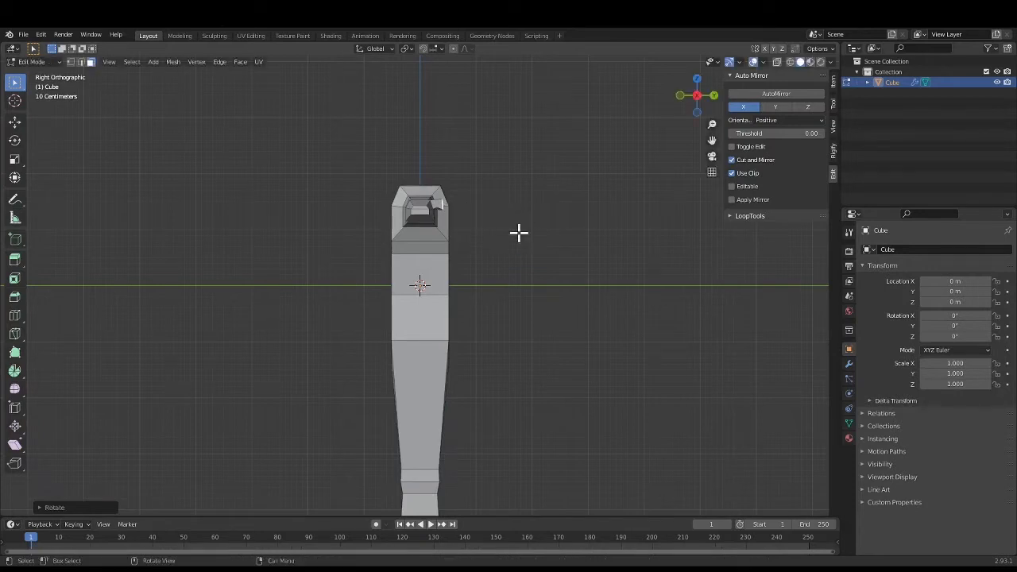
Add two evenly spaced lengthwise loop cuts down the side of the body, running through the arm and leg
middle_drag(511, 193, 621, 116)
click(687, 97)
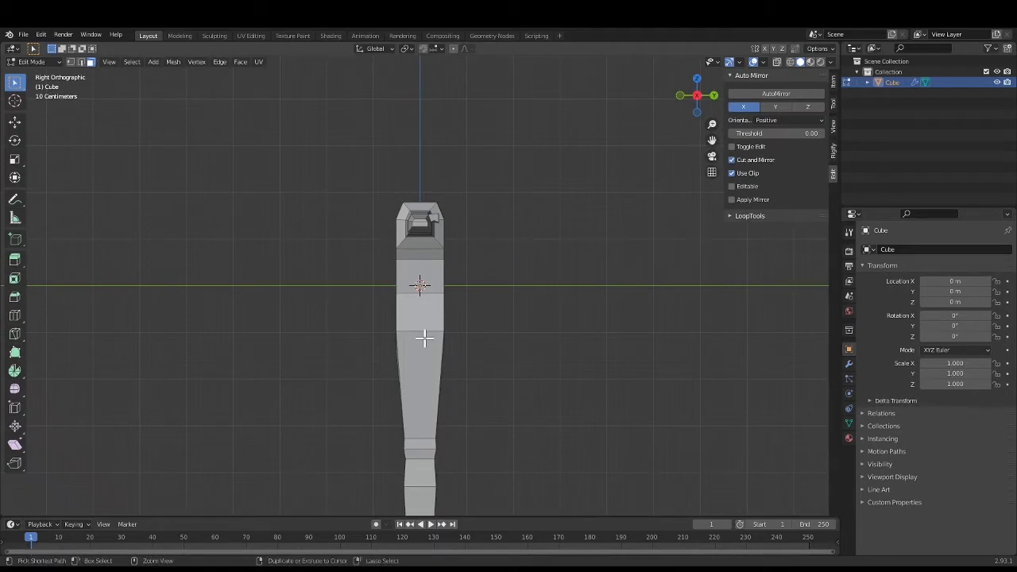
key(ctrl+r)
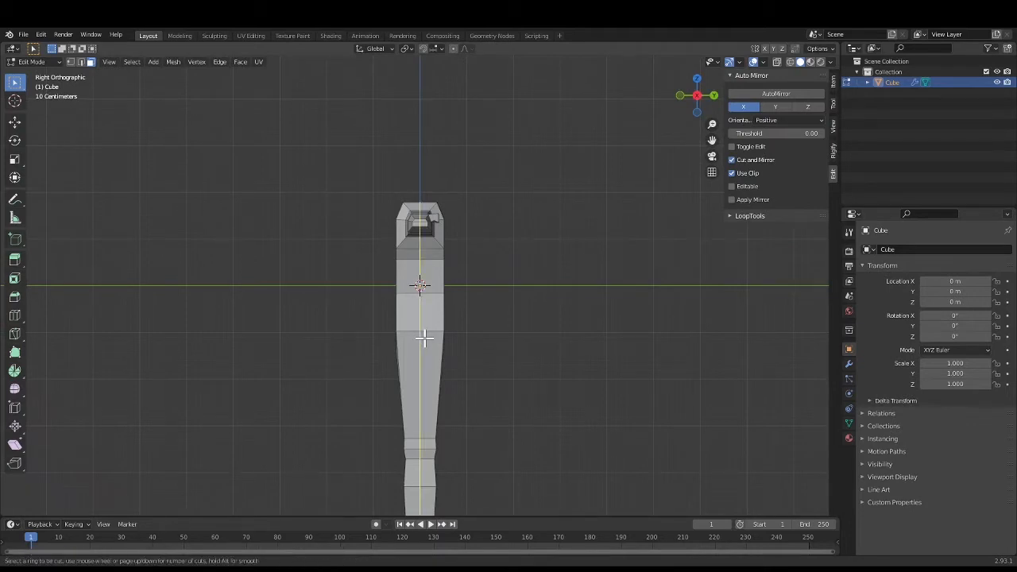
scroll(424, 337, up, 1)
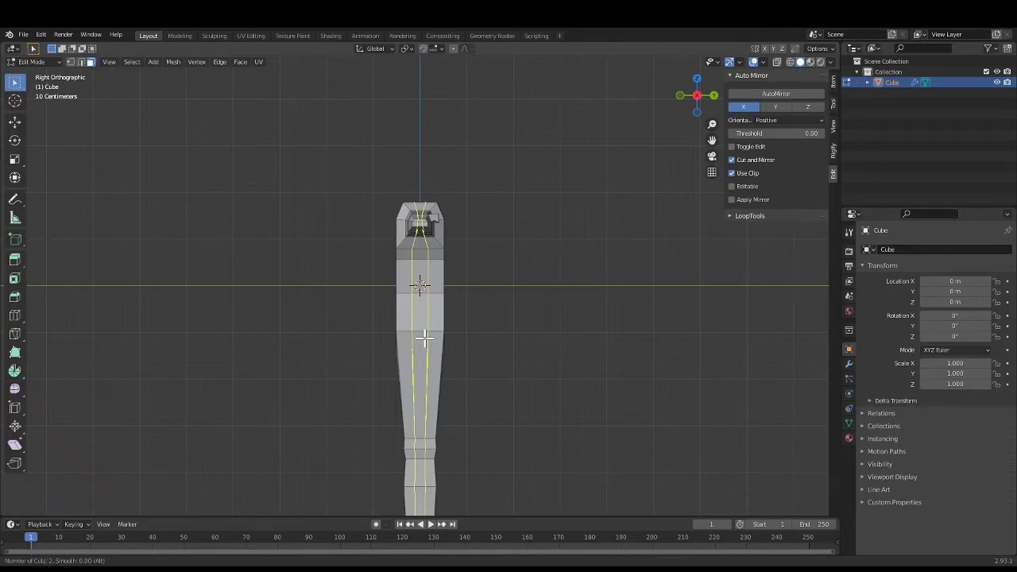
click(425, 338)
right_click(420, 340)
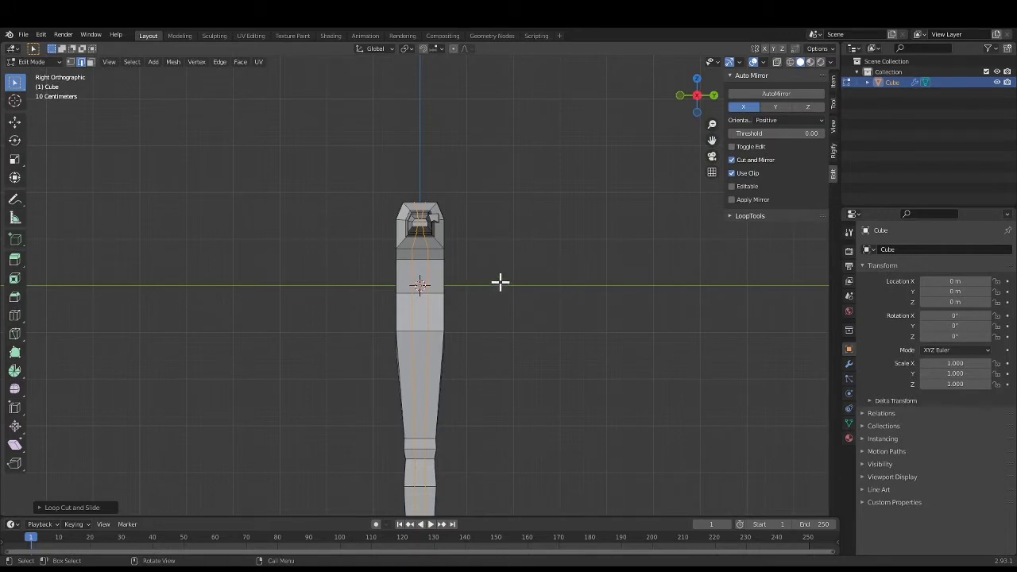
From the back view, move the outer-edge vertices of the torso and leg about 0.17 m inward along X
click(713, 94)
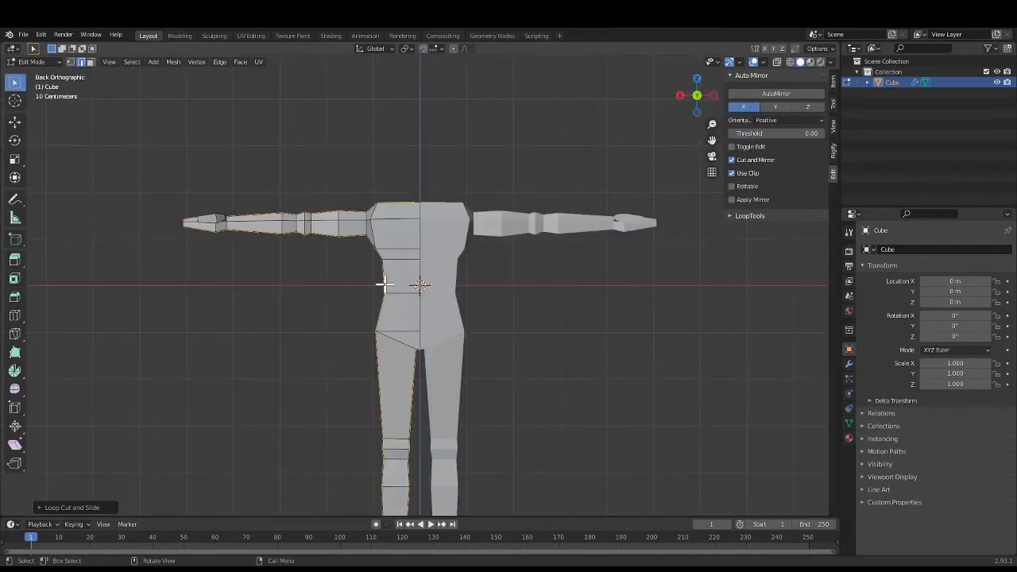
click(293, 324)
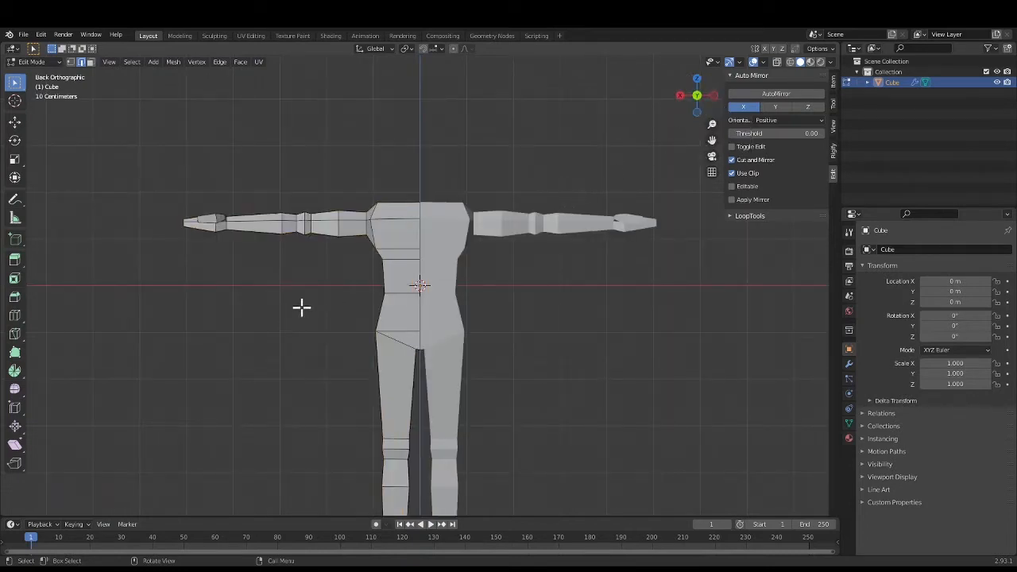
key(1)
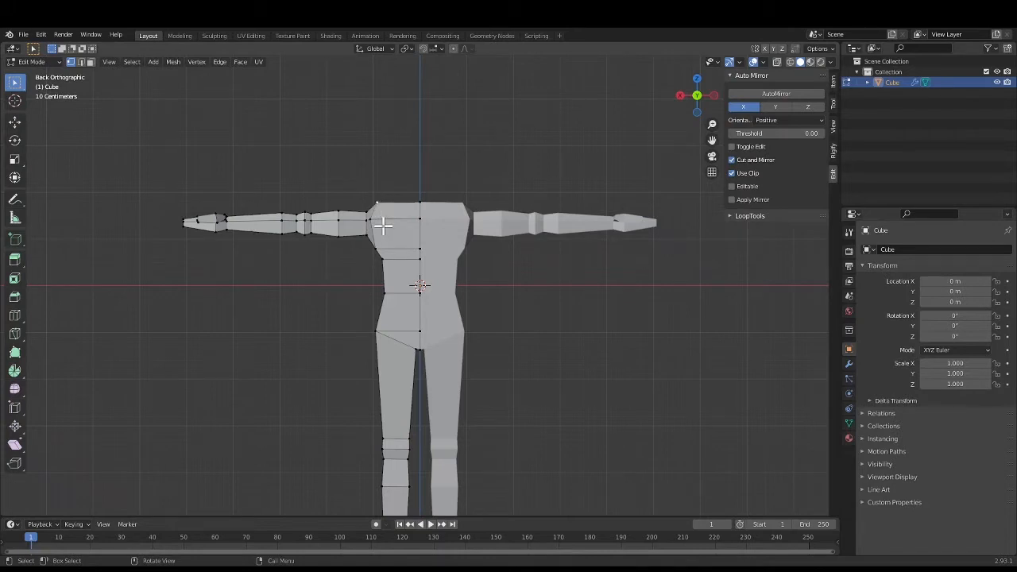
key(c)
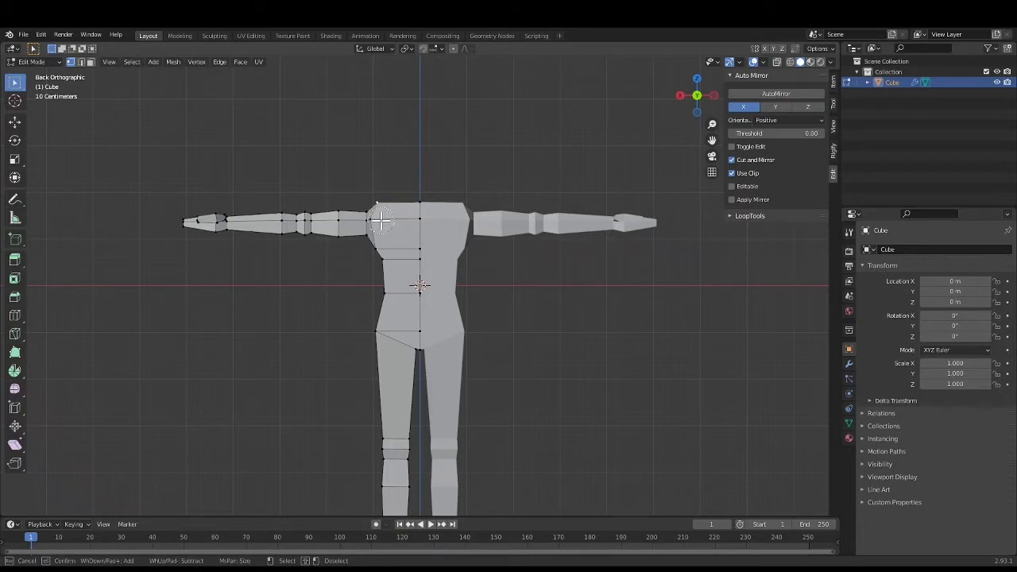
drag(382, 222, 381, 292)
mouse_move(331, 375)
mouse_down()
mouse_move(377, 431)
mouse_move(358, 477)
mouse_up()
shift+middle_drag(329, 368, 336, 249)
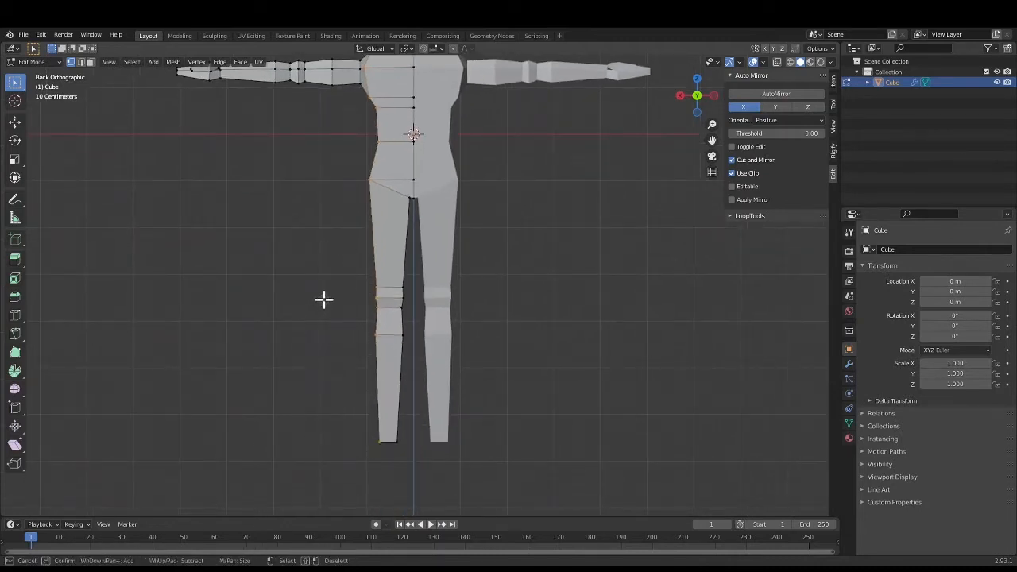
key(Escape)
key(g)
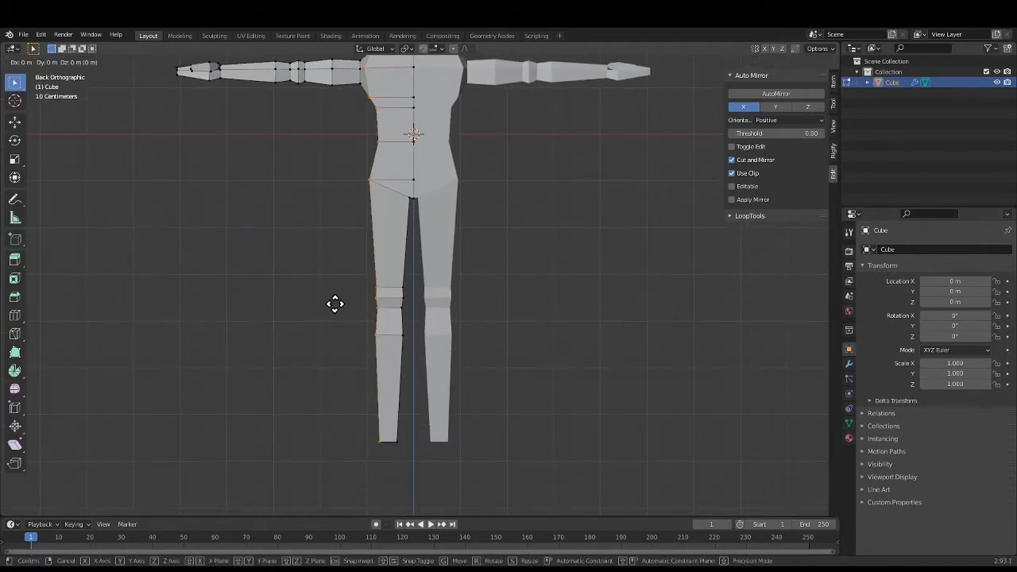
key(x)
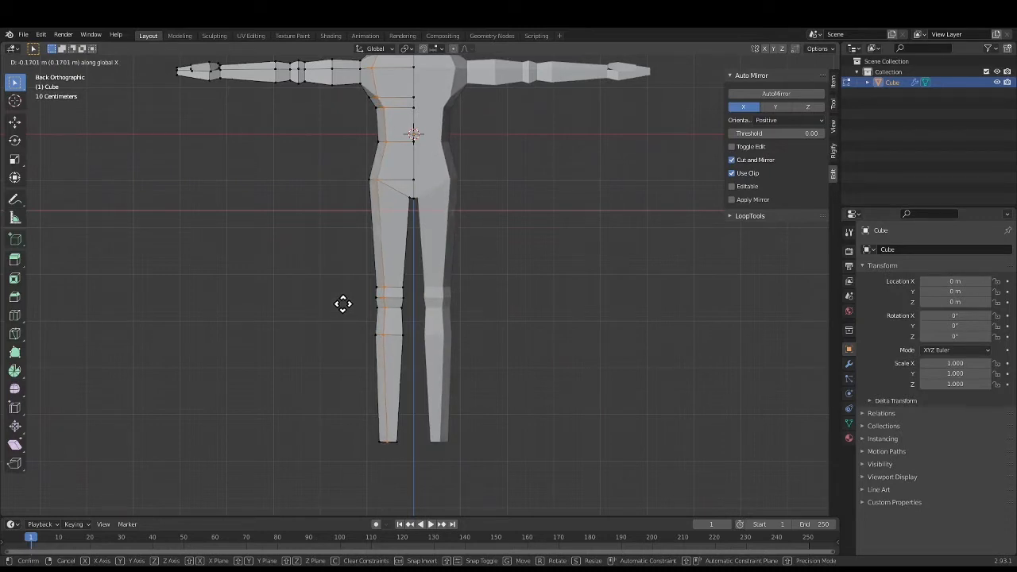
click(342, 303)
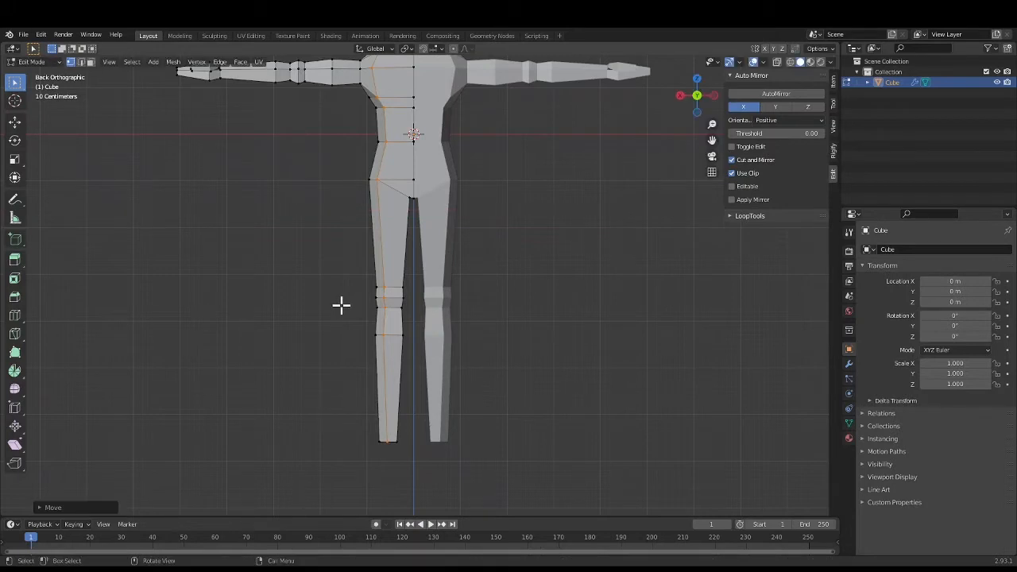
Move the inner-edge vertices of the leg's back, from above the knee to the ankle, along X toward the leg's centre
click(501, 342)
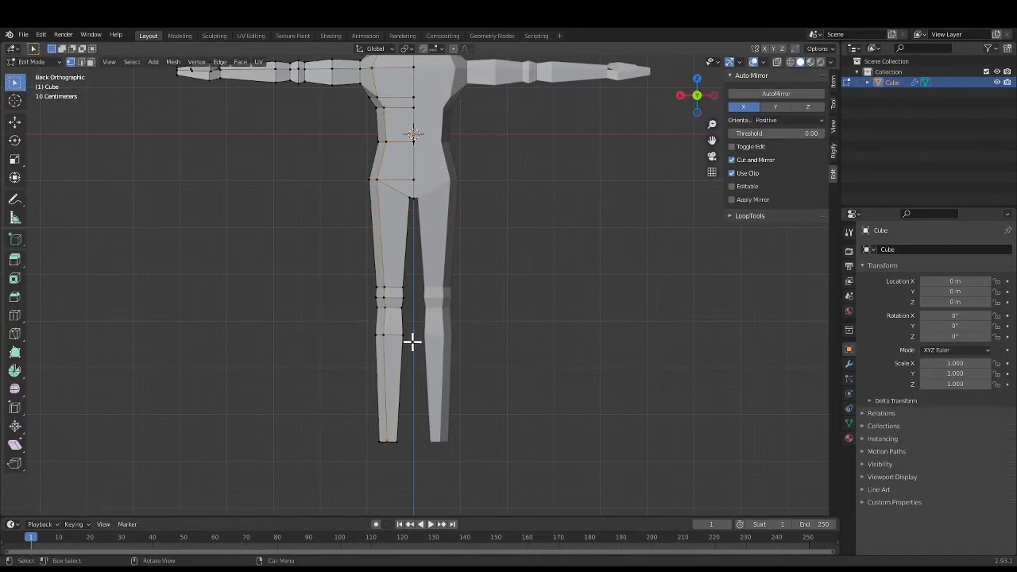
key(c)
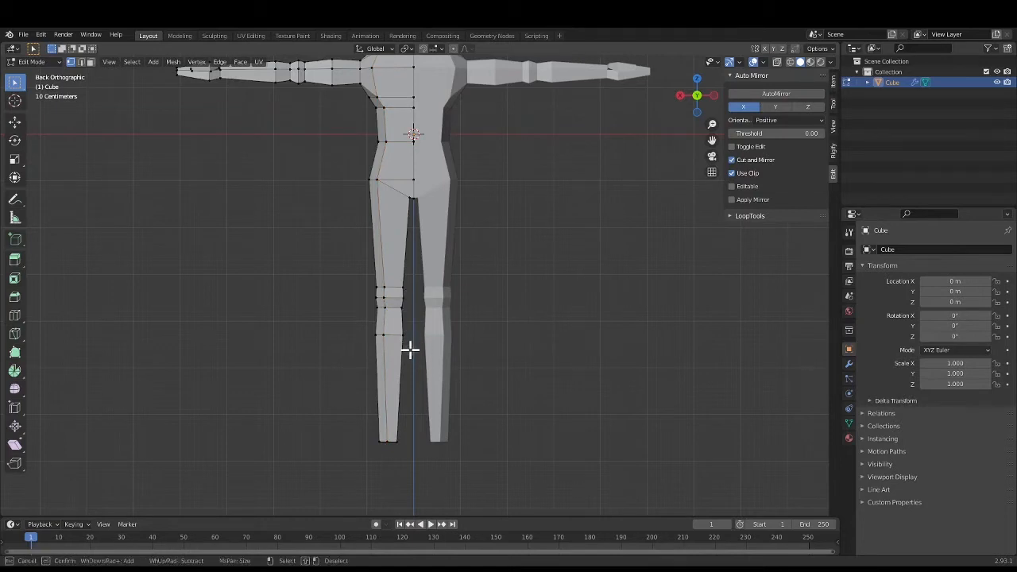
mouse_move(410, 349)
mouse_down()
mouse_move(399, 274)
mouse_move(397, 442)
mouse_up()
key(Escape)
key(g)
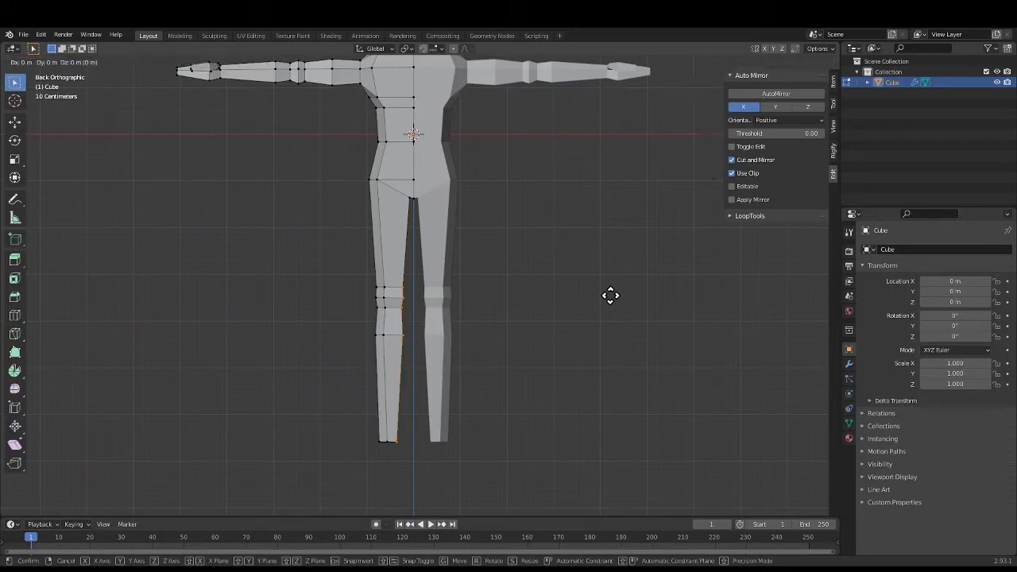
key(x)
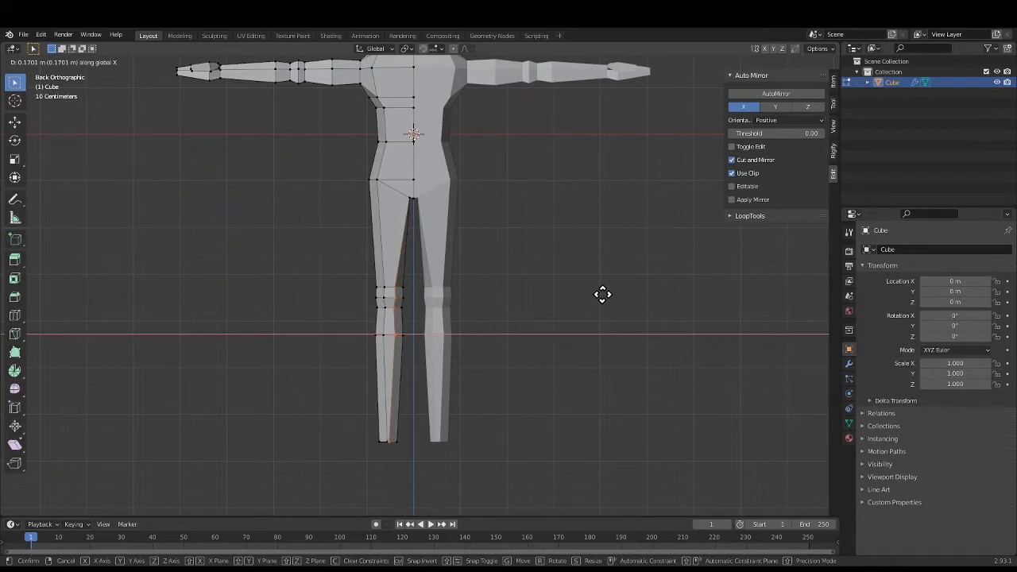
click(604, 293)
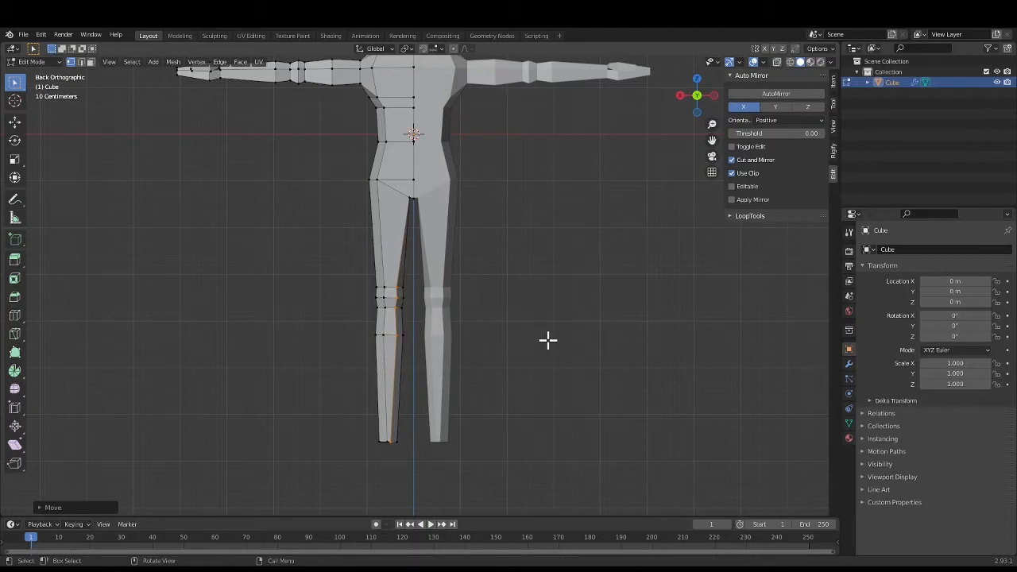
From the front view, move the outer-edge vertices of the torso and leg inward along X
scroll(546, 342, up, 1)
scroll(546, 343, down, 1)
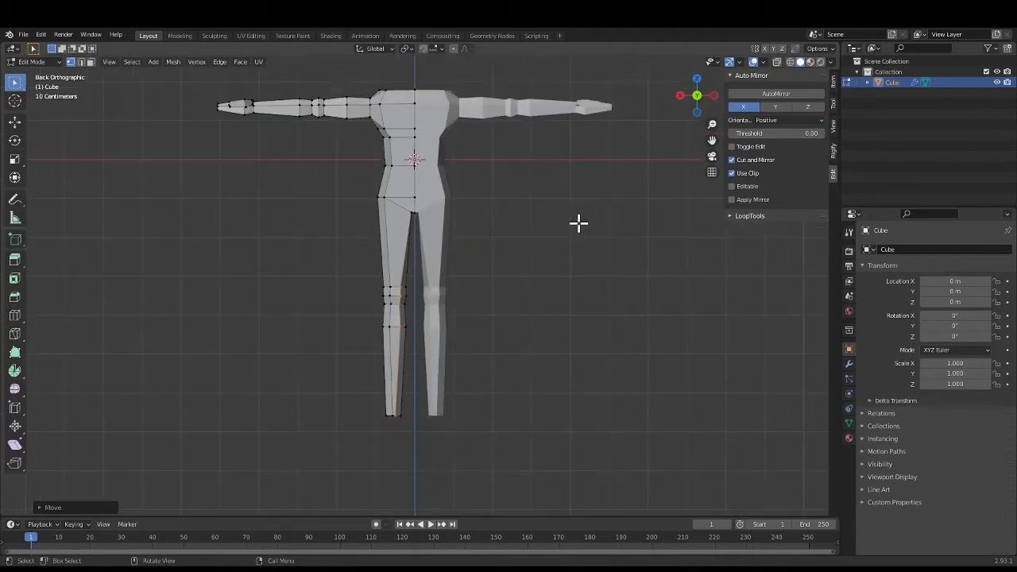
click(694, 97)
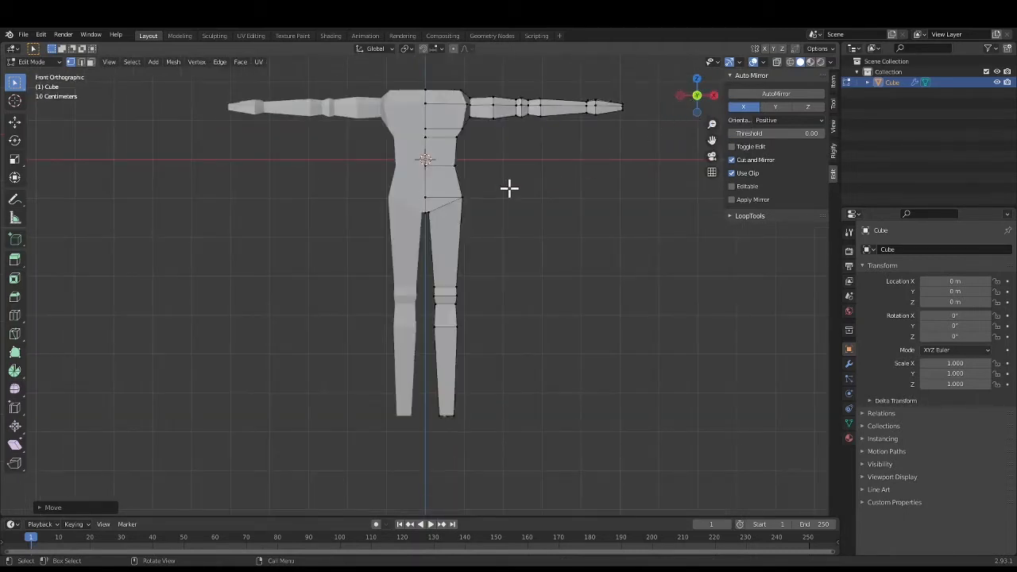
key(c)
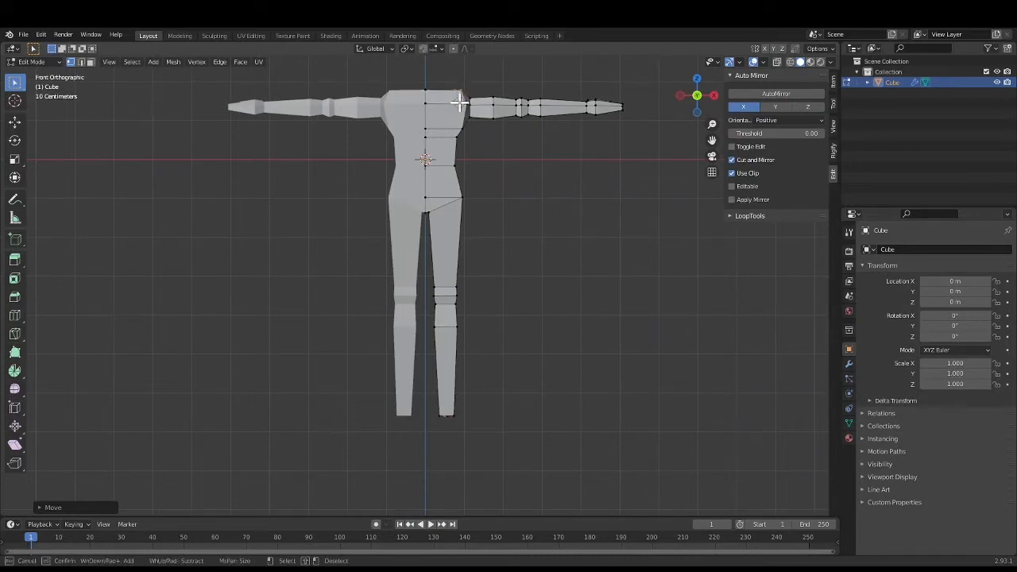
mouse_move(461, 103)
mouse_down()
mouse_move(453, 85)
mouse_move(461, 413)
mouse_move(442, 429)
mouse_up()
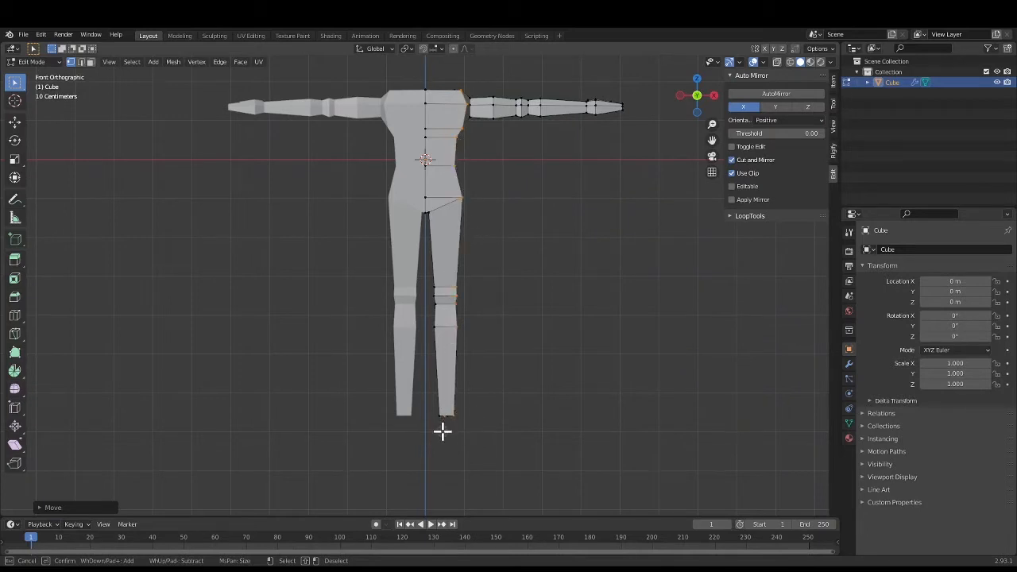
key(Escape)
key(g)
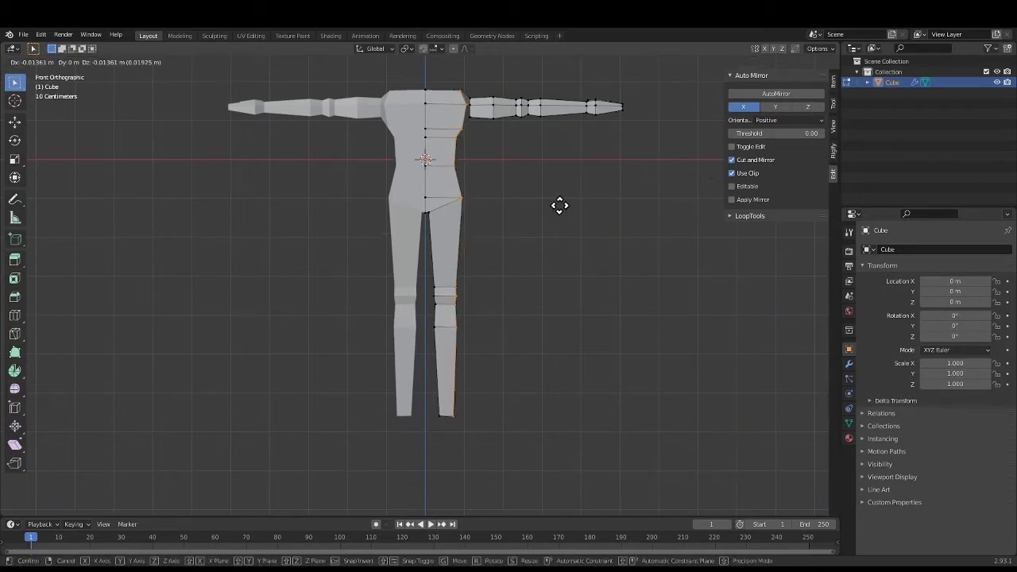
key(x)
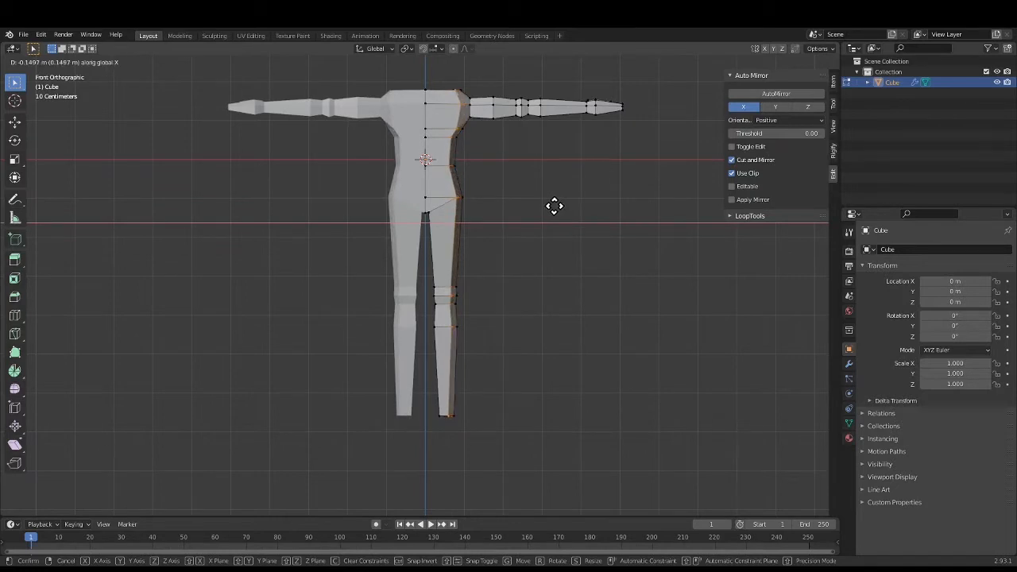
click(550, 206)
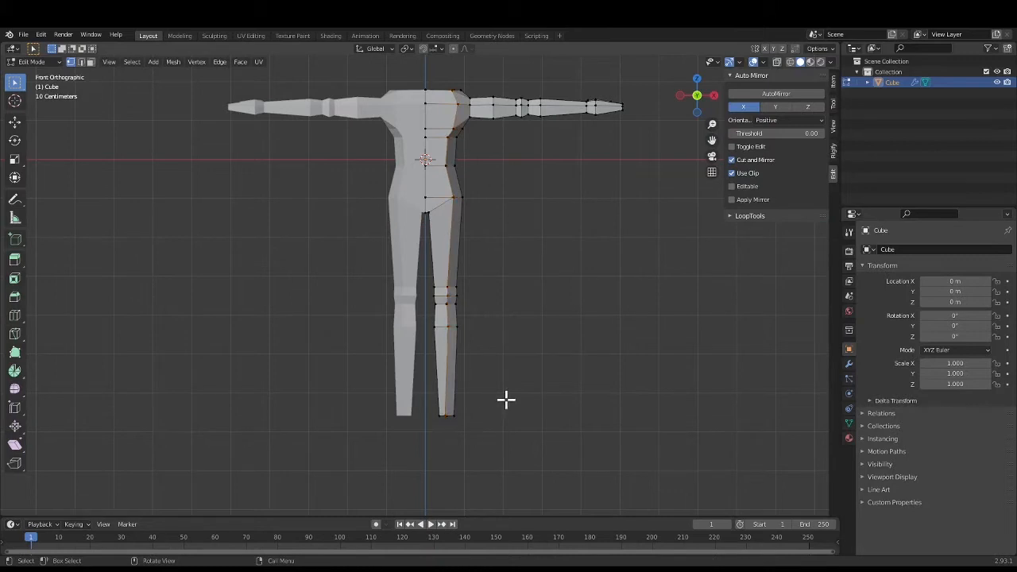
Move the inner-edge vertices of the leg's front, from the ankle to above the knee, about 0.1 m outward along X
key(c)
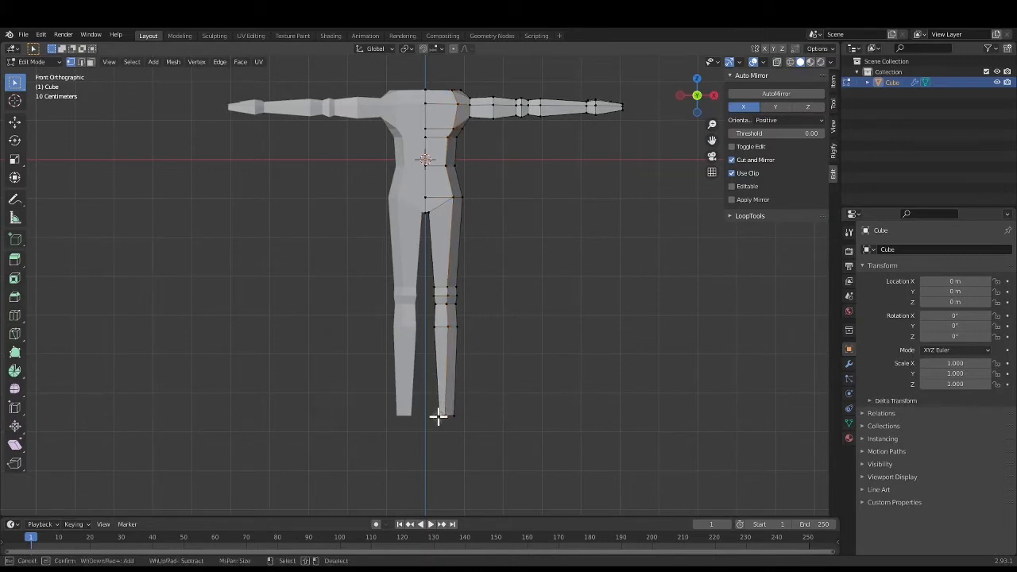
drag(437, 415, 433, 277)
key(Escape)
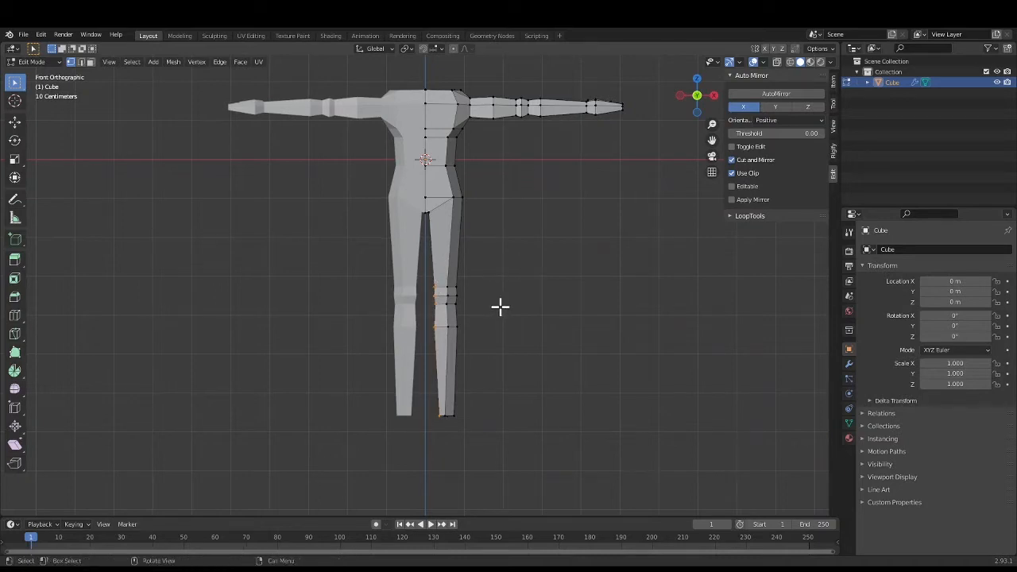
key(g)
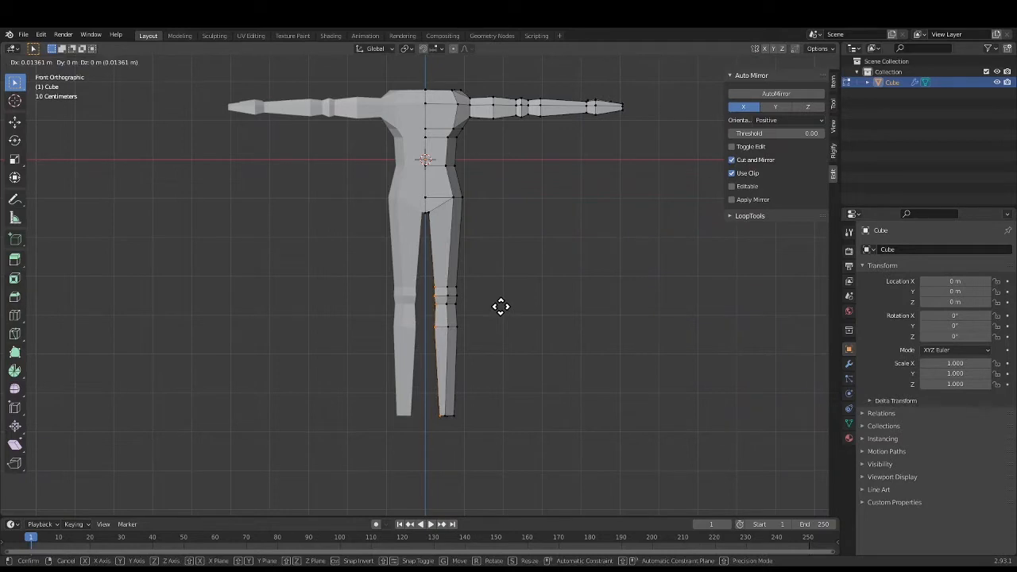
key(x)
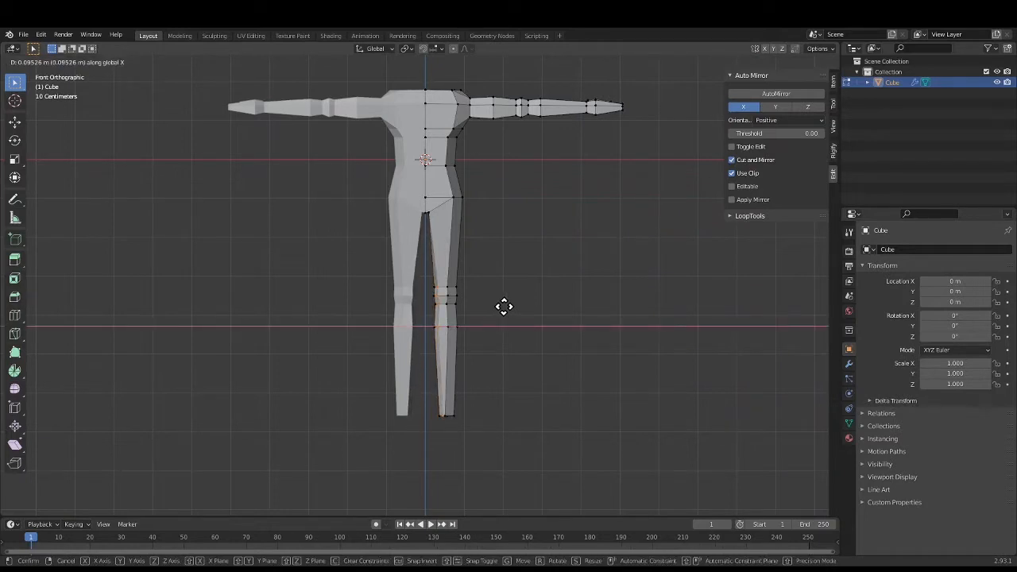
click(503, 306)
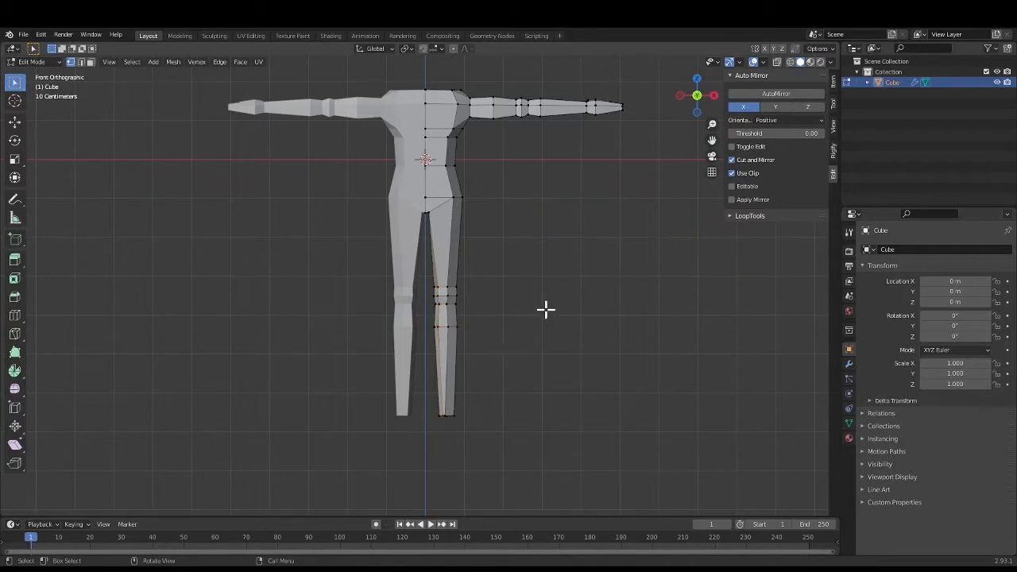
Adjust the front centreline vertices at the waist and lower chest slightly, and pull the pelvis centre vertex forward
middle_drag(585, 275, 520, 300)
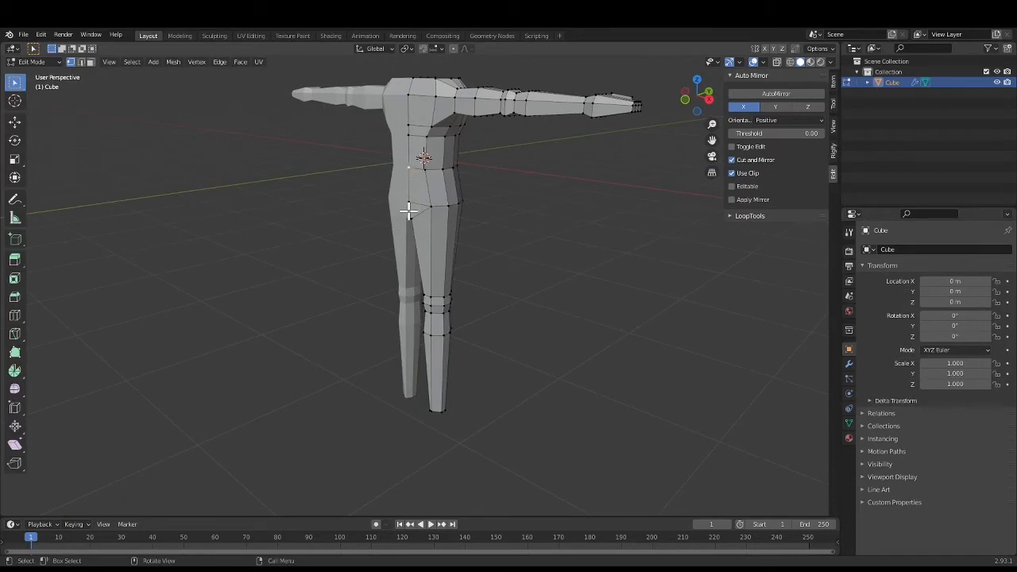
click(408, 133)
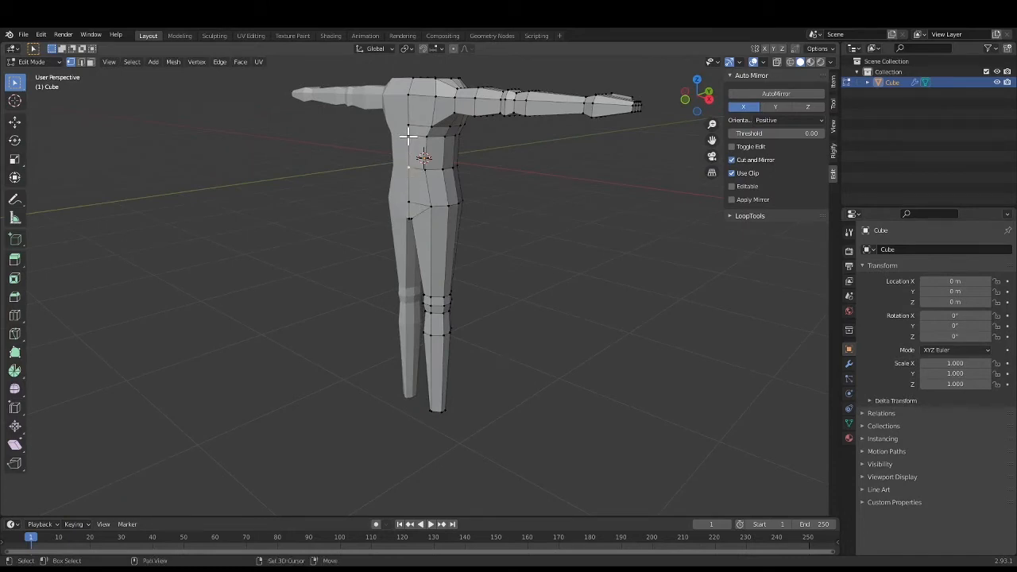
key(g)
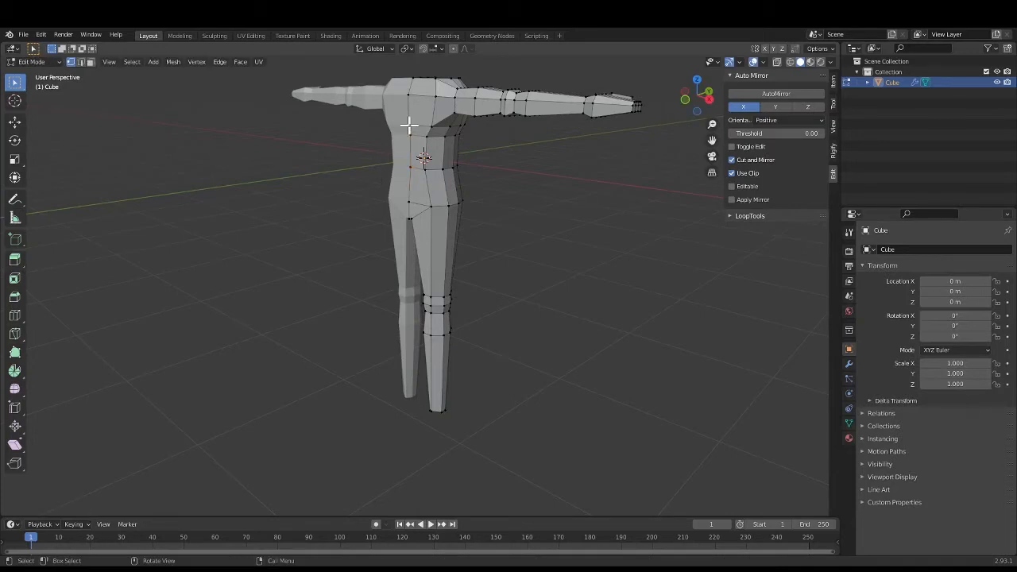
click(413, 126)
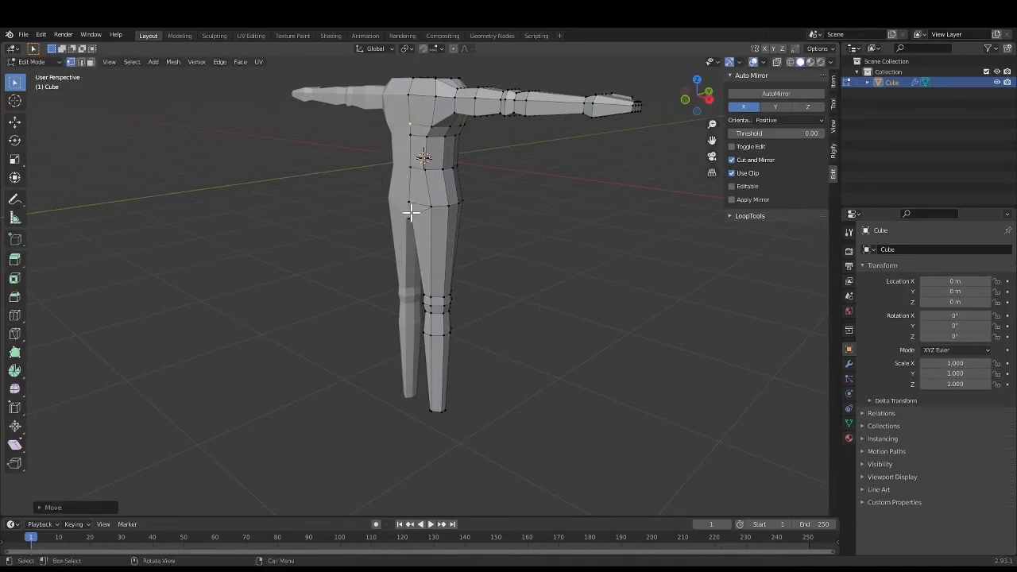
click(410, 203)
key(g)
click(404, 220)
Try to move the front crotch vertex forward and up from the right view
click(413, 223)
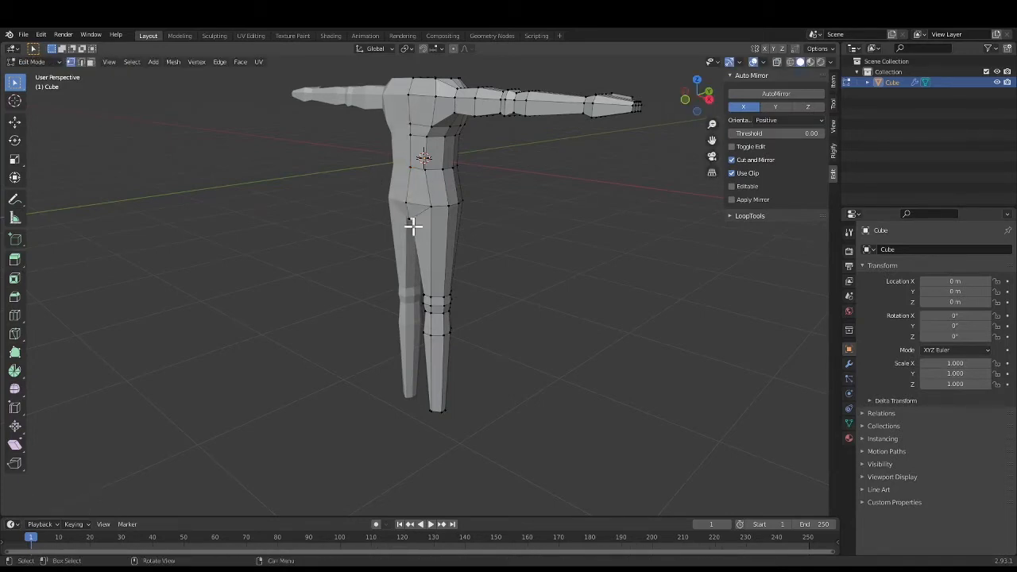
click(708, 101)
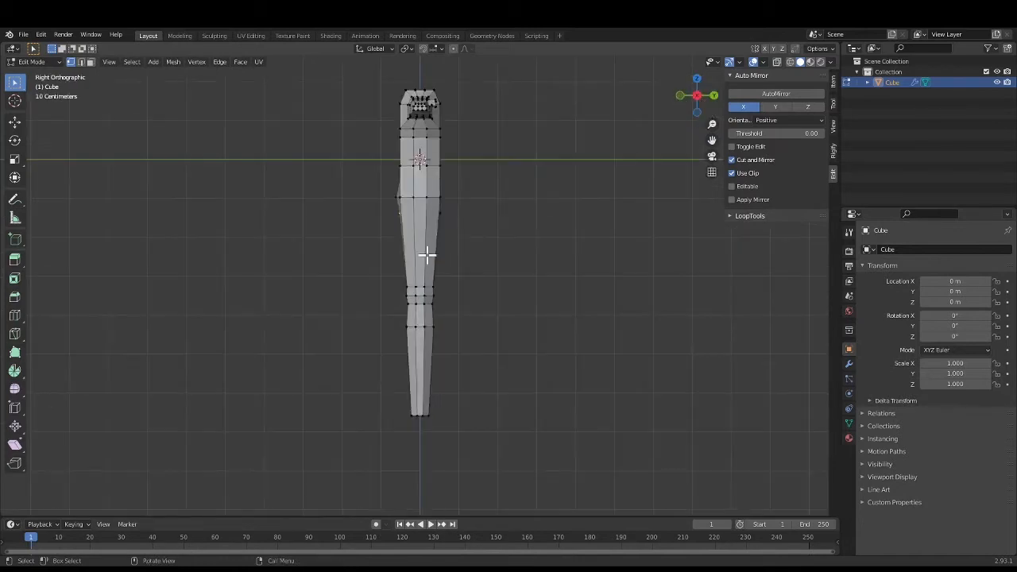
key(g)
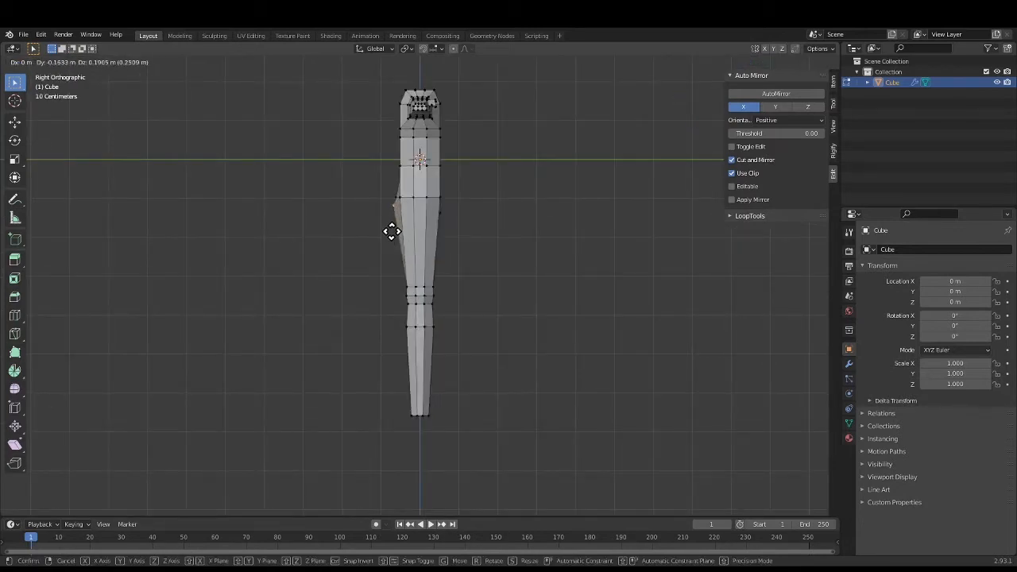
click(395, 236)
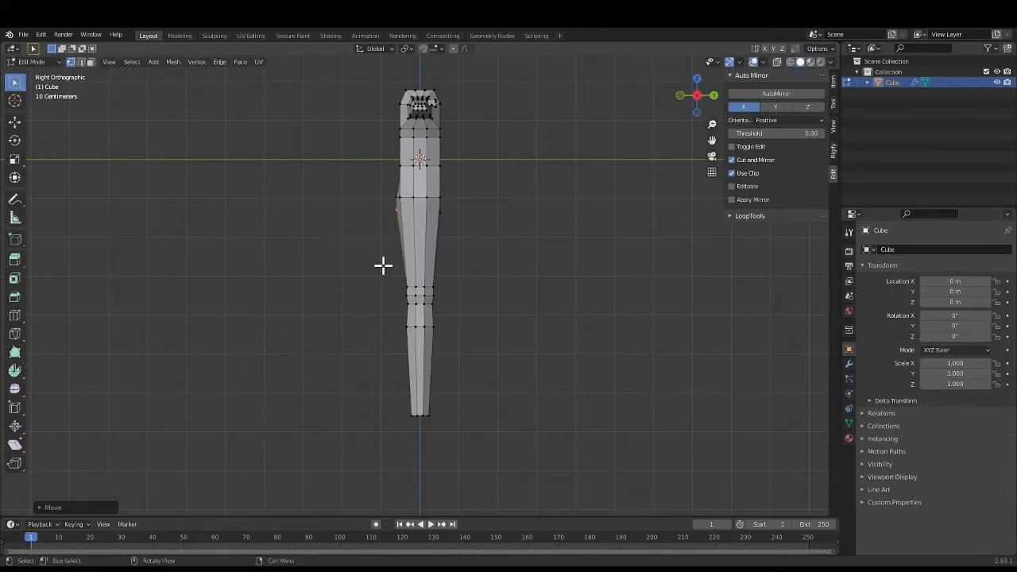
click(389, 253)
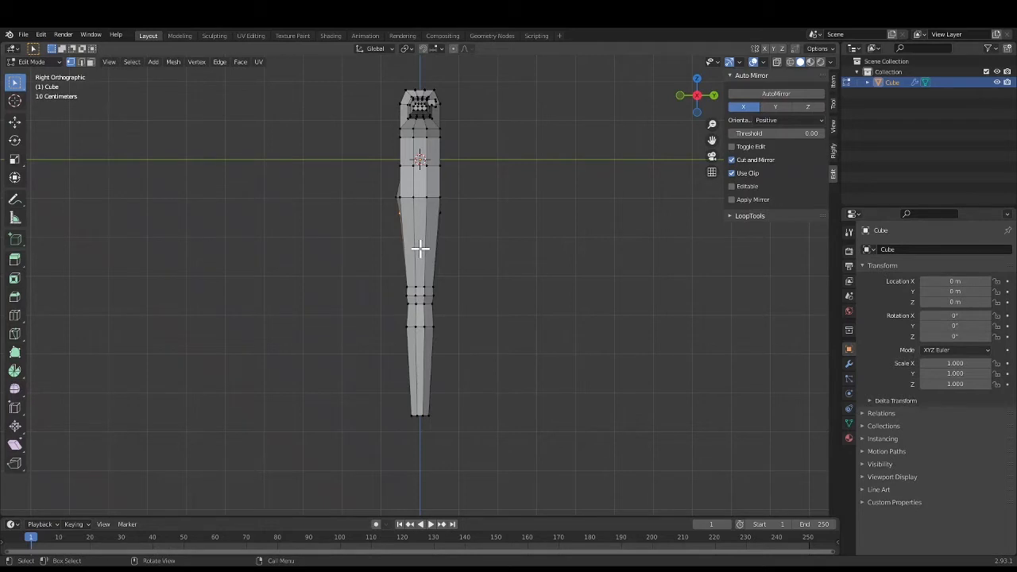
Add a single loop cut around the upper thigh and slide it up close to the hip
key(ctrl+r)
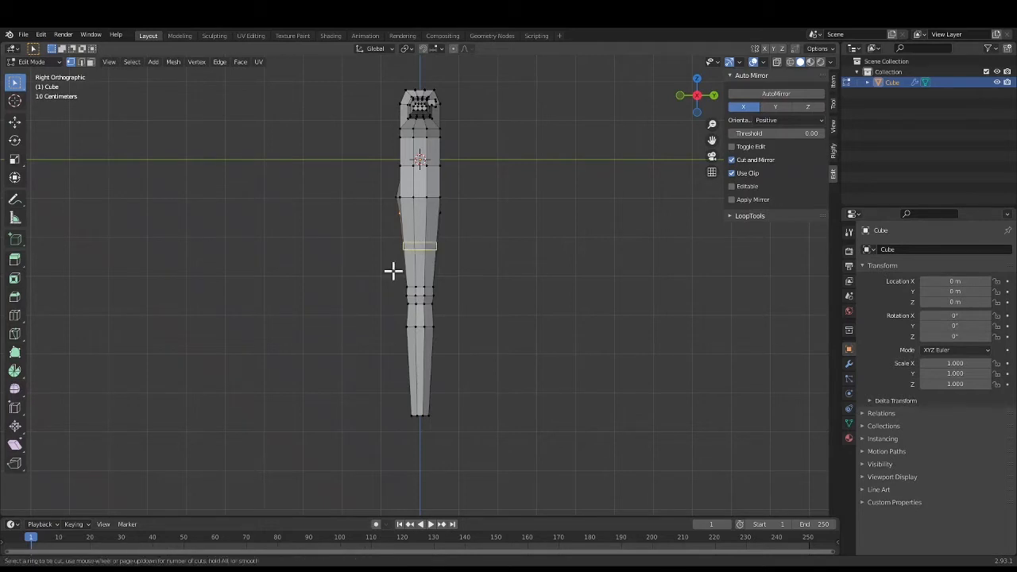
scroll(416, 259, up, 1)
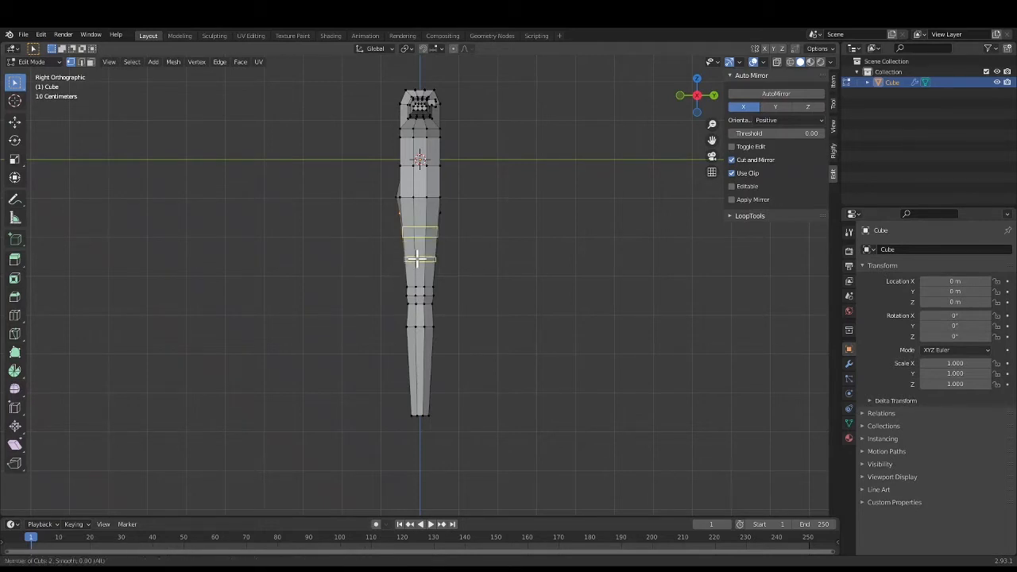
scroll(417, 259, down, 1)
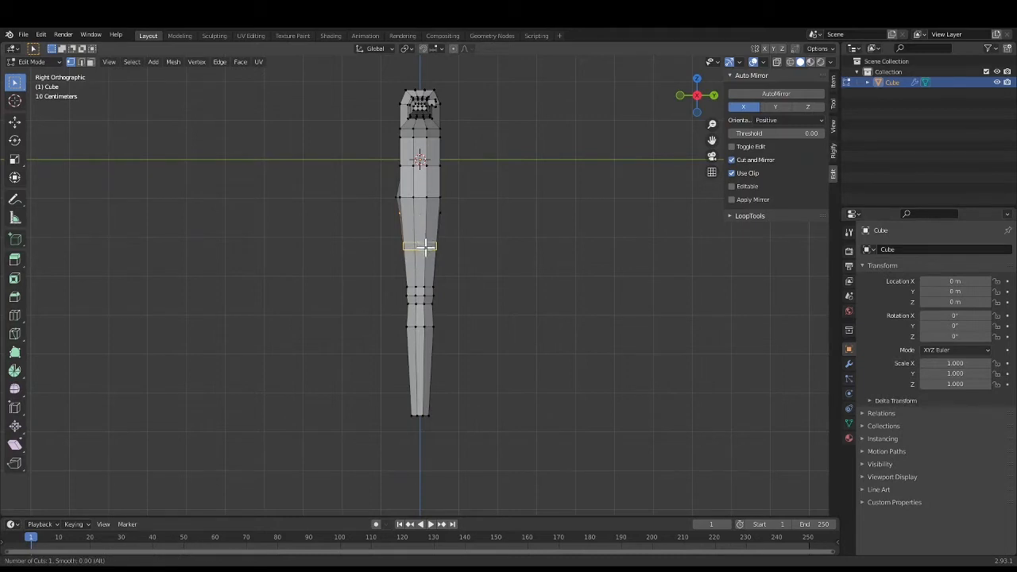
click(425, 247)
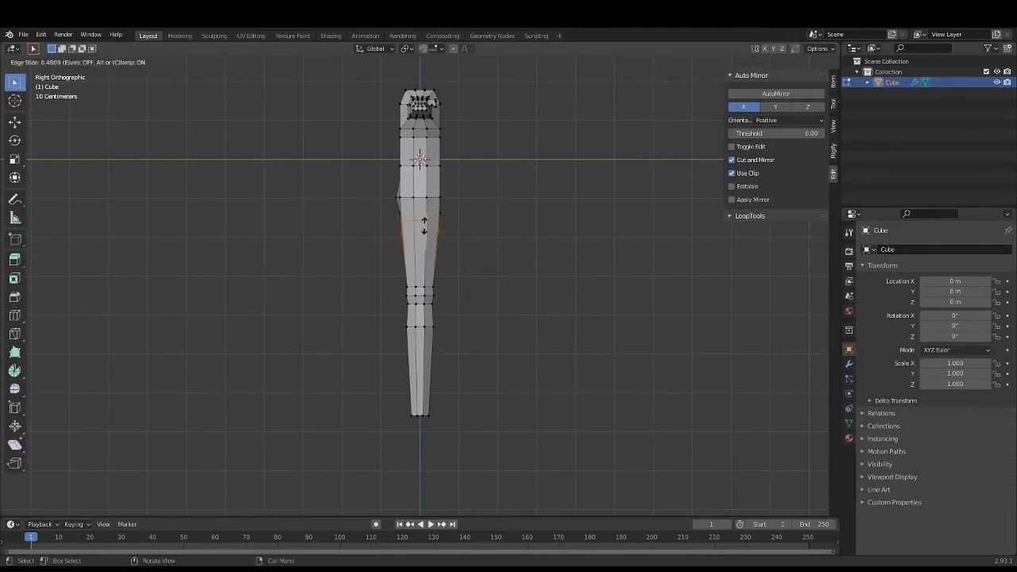
click(413, 220)
middle_drag(386, 215, 609, 304)
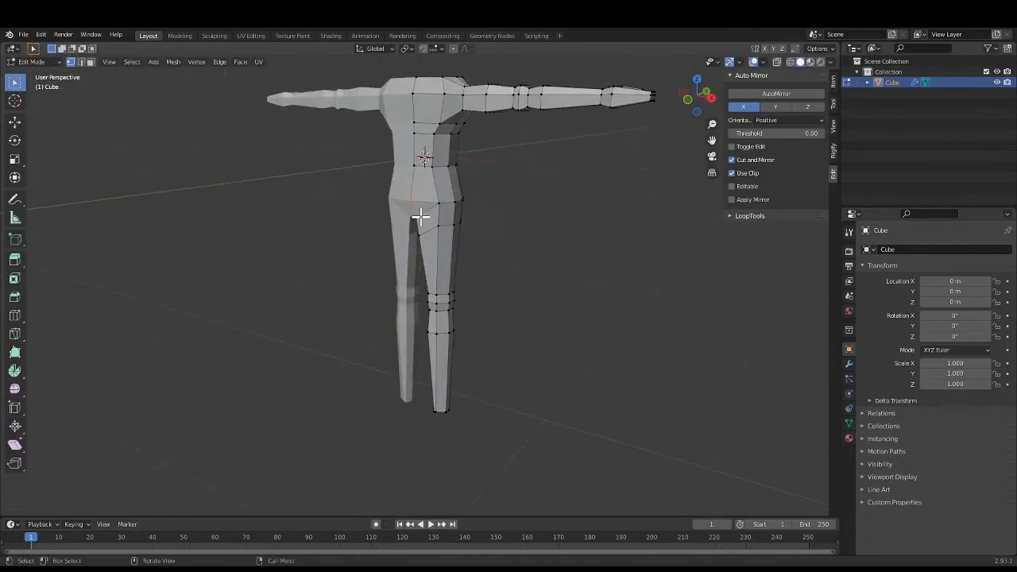
Add a loop cut around the pelvis between the waist and hips, and scale the new loop in slightly
key(KP_3)
middle_drag(526, 234, 426, 189)
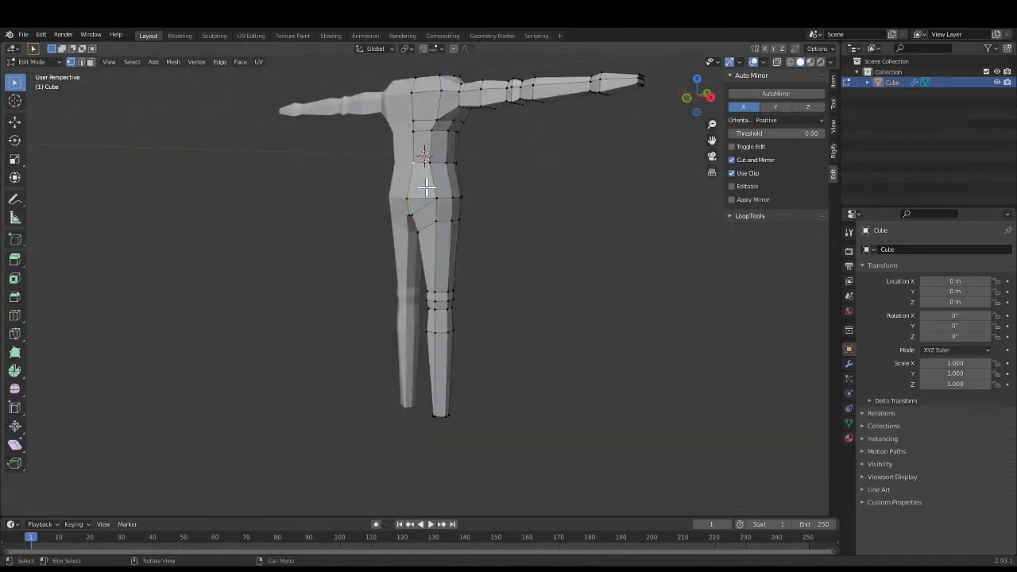
key(ctrl)
key(ctrl+r)
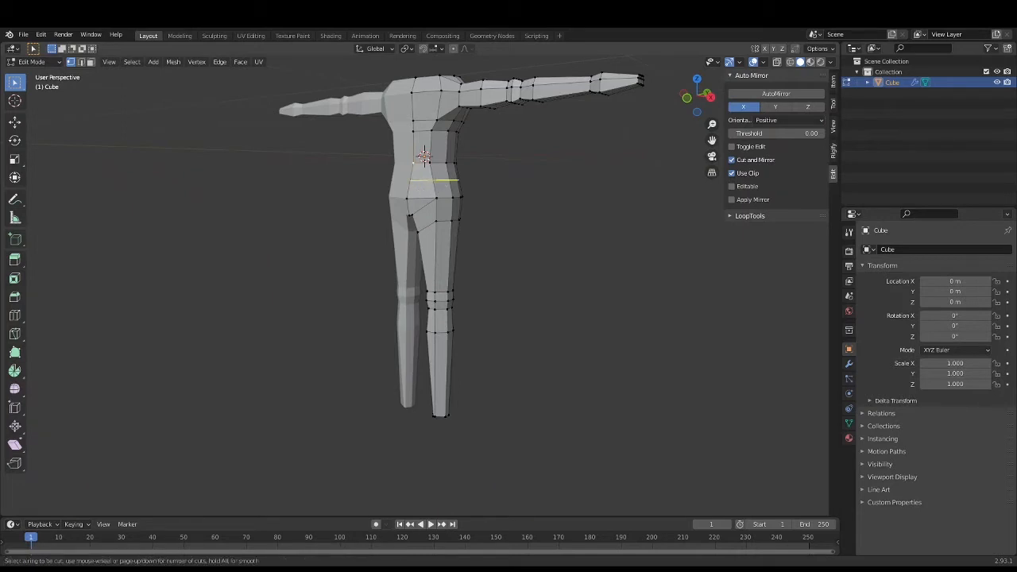
click(428, 183)
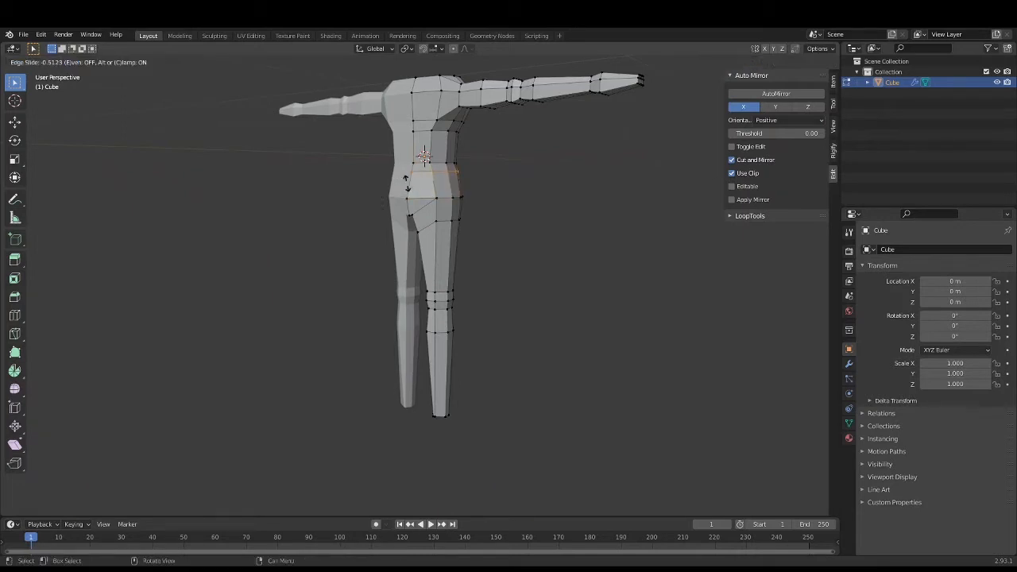
click(405, 189)
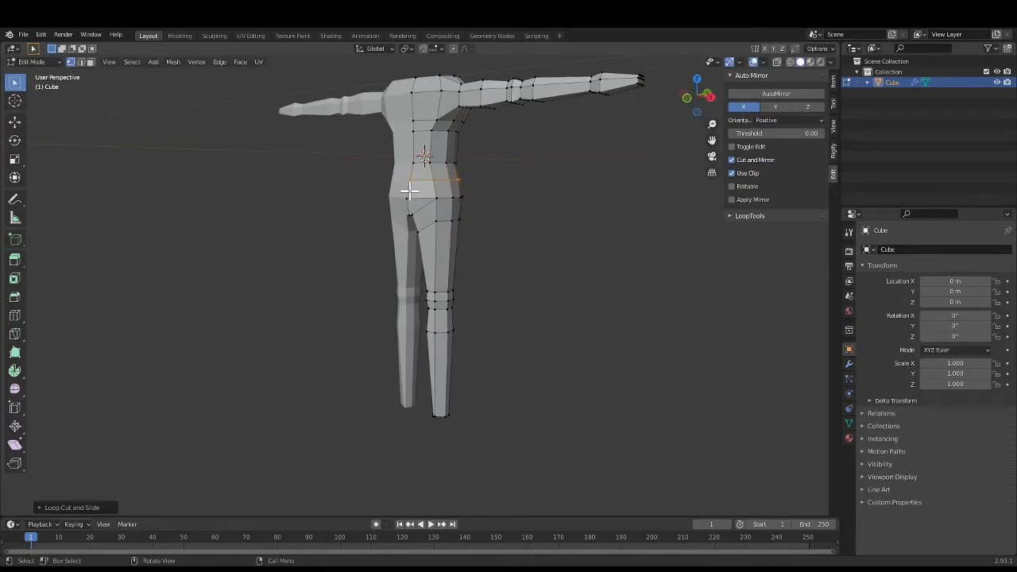
key(s)
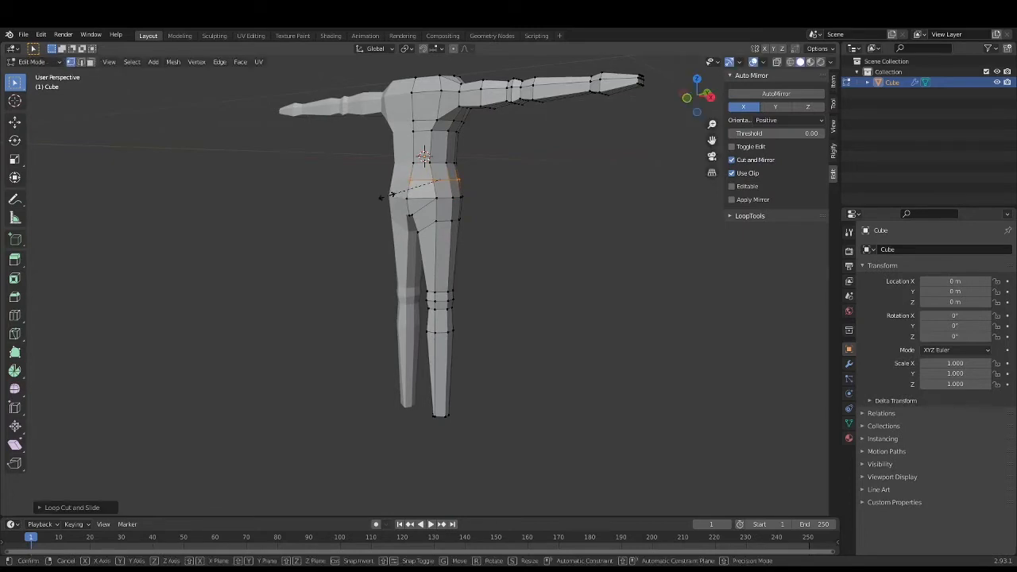
click(397, 194)
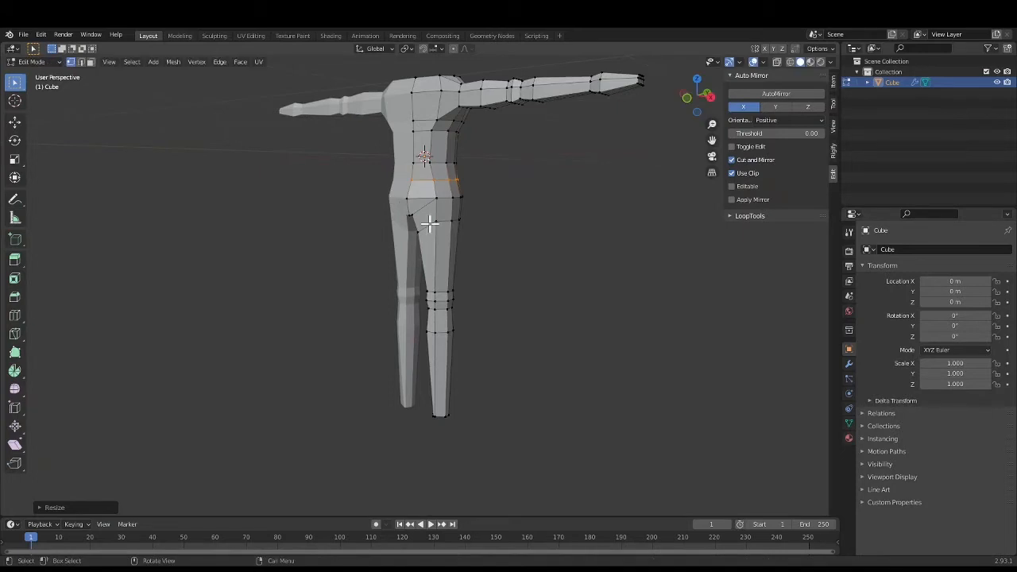
Select the faces at the bottom of the leg and extrude them a short distance straight down as the foot's base
mouse_move(515, 238)
middle_down()
mouse_move(441, 233)
mouse_move(513, 249)
mouse_move(604, 247)
mouse_move(456, 275)
mouse_move(371, 272)
middle_up()
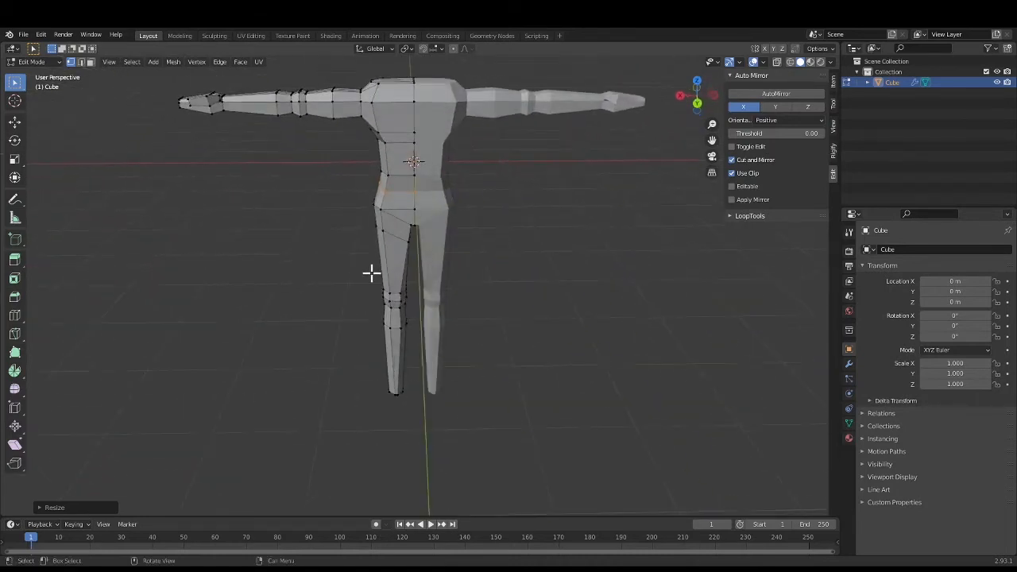
middle_drag(518, 334, 524, 224)
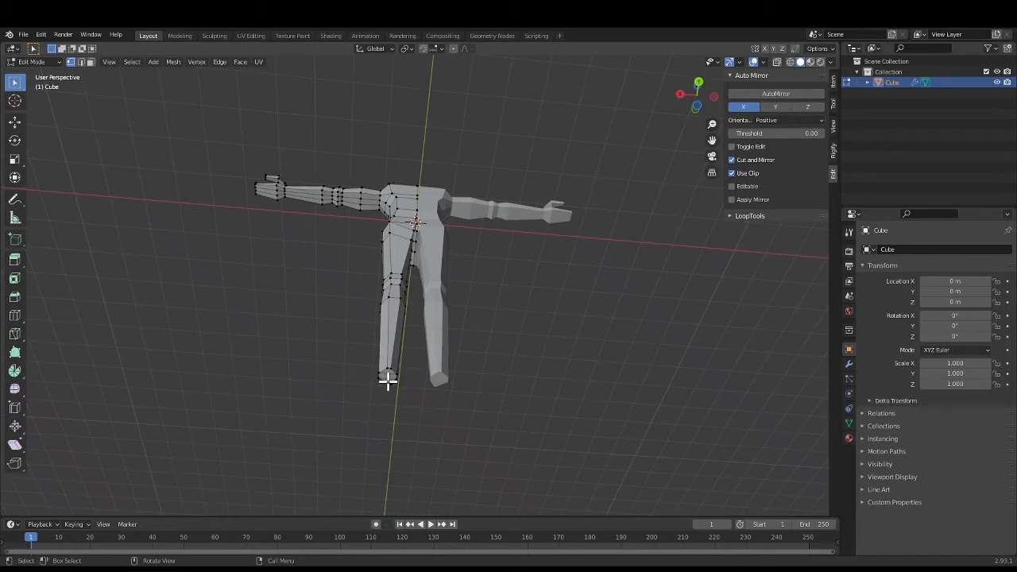
key(3)
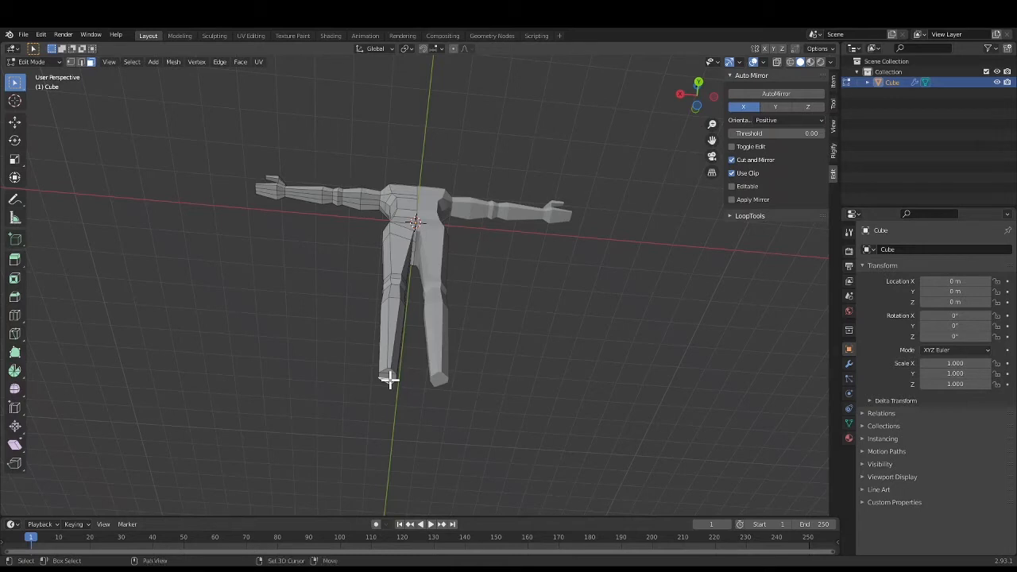
shift+click(387, 375)
click(697, 104)
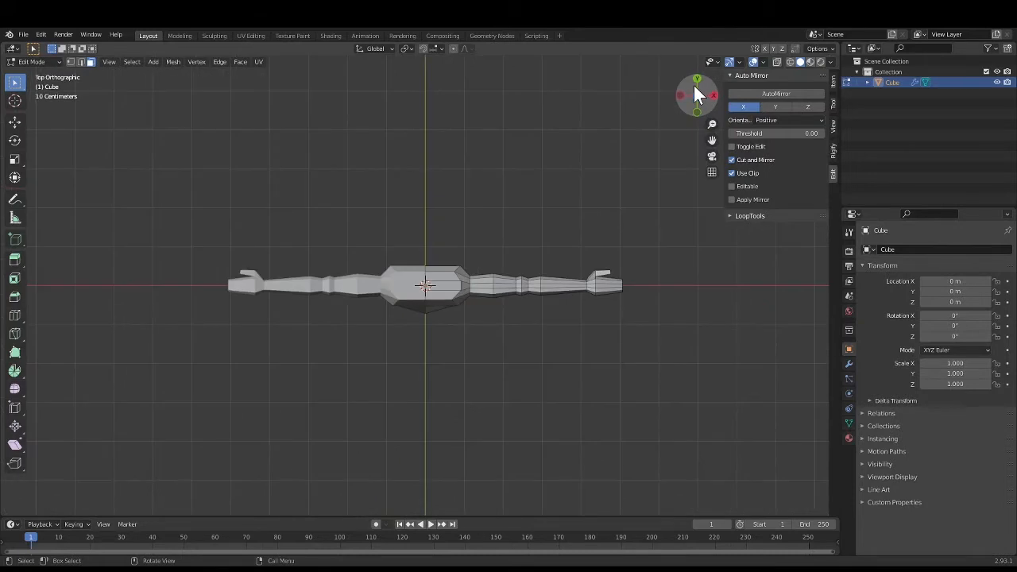
click(699, 79)
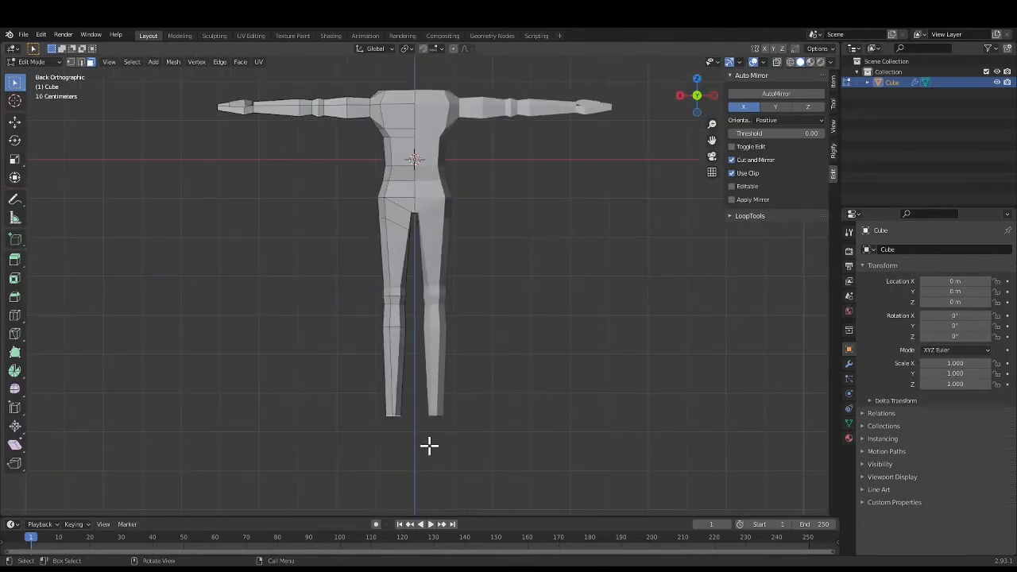
key(e)
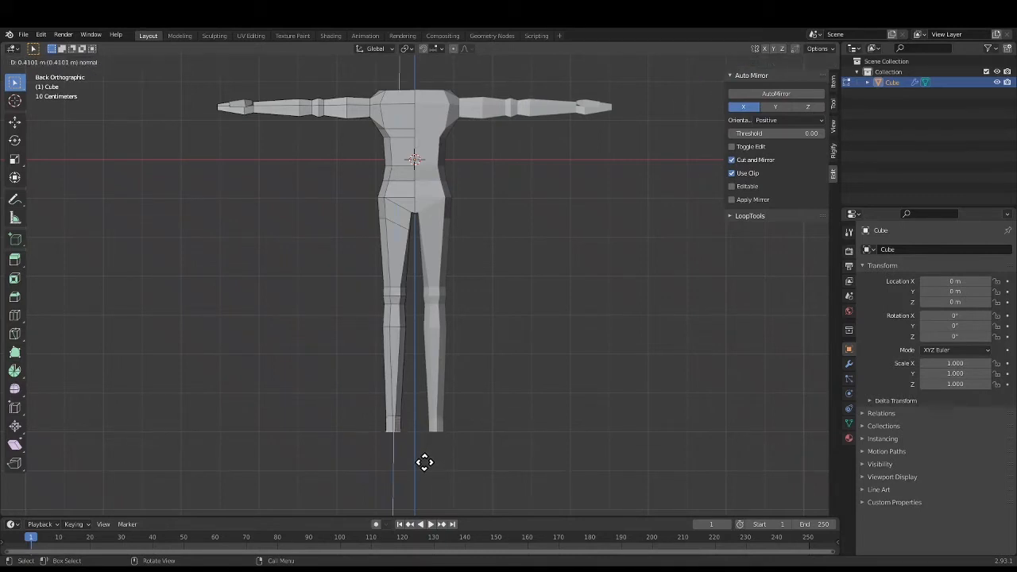
click(424, 464)
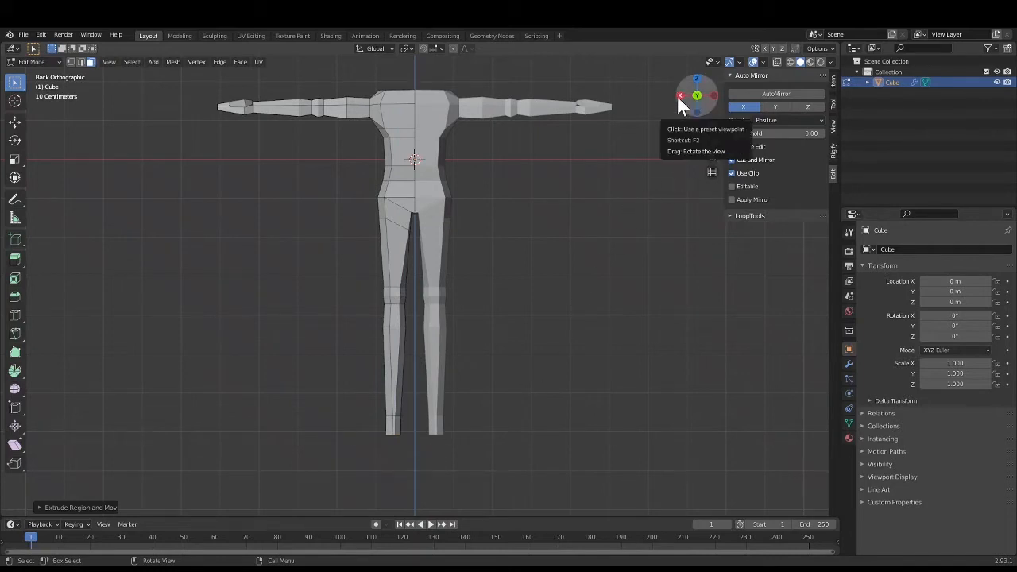
Extrude the +Y-facing faces of the foot's base twice along Y to form a two-segment foot
click(393, 428)
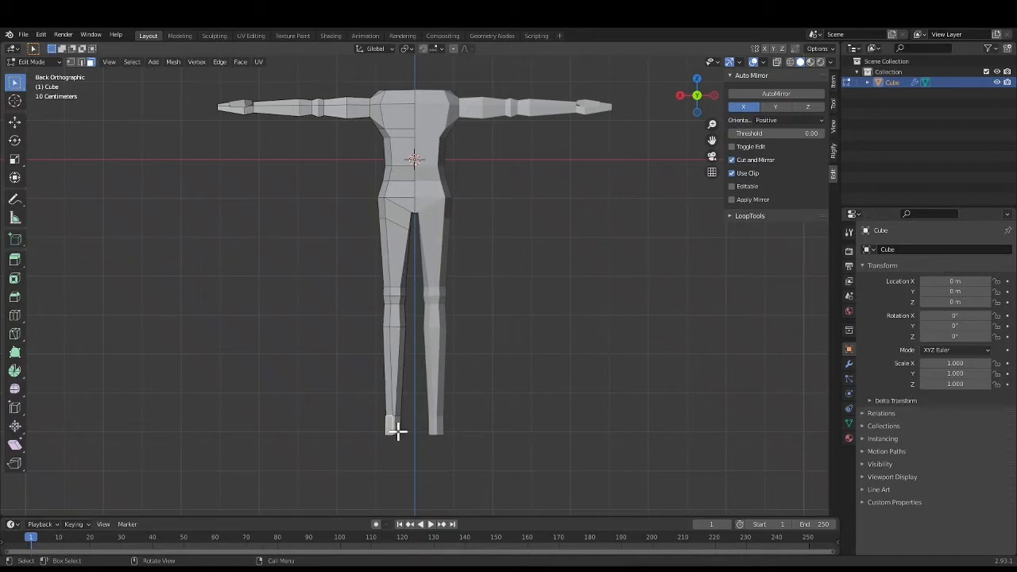
shift+click(394, 429)
click(680, 96)
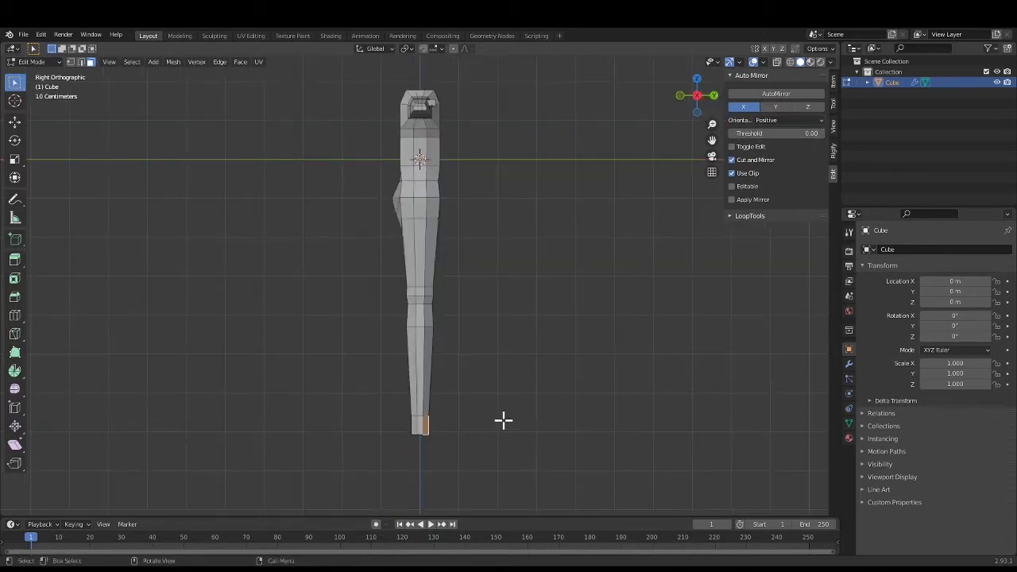
key(e)
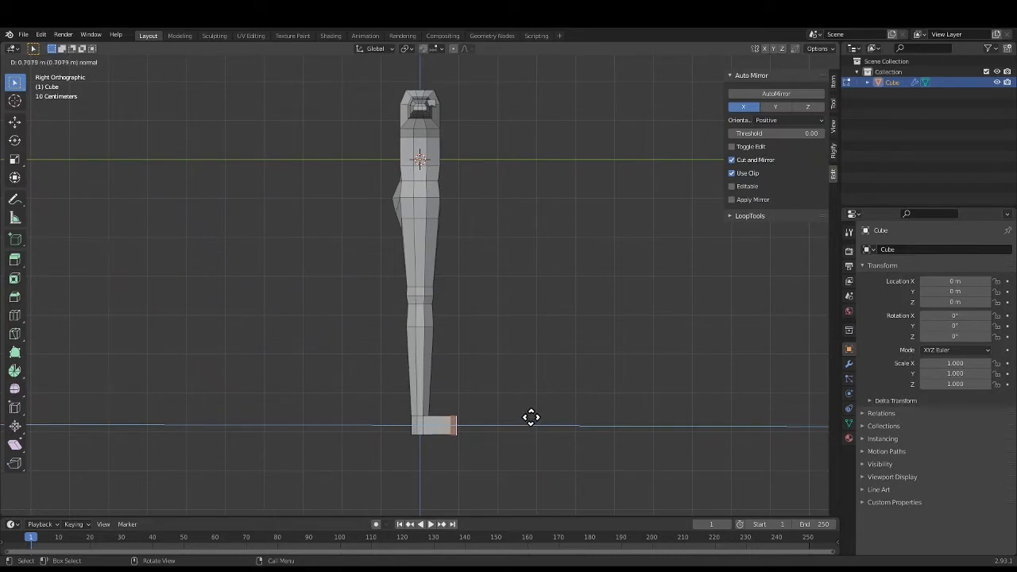
key(y)
click(520, 417)
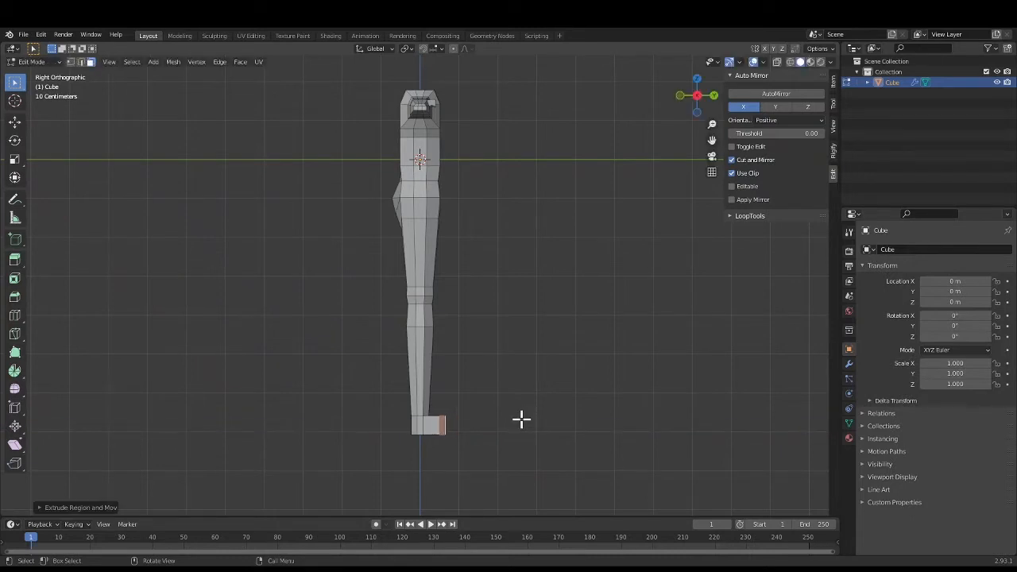
key(e)
click(533, 414)
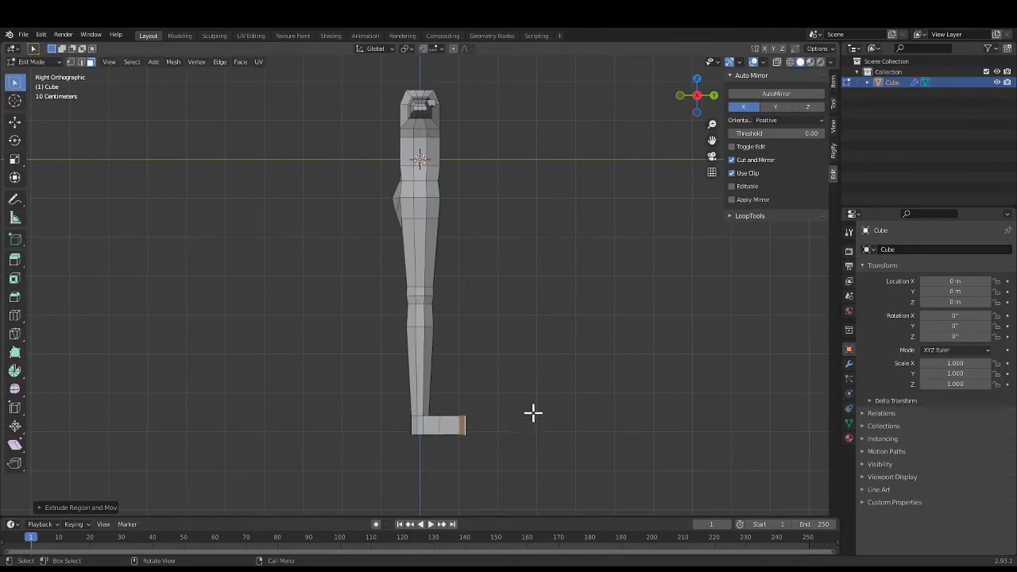
With X-ray on, select the upper vertices at the toe end and lower them about 0.26 m, pulling them slightly back
click(778, 62)
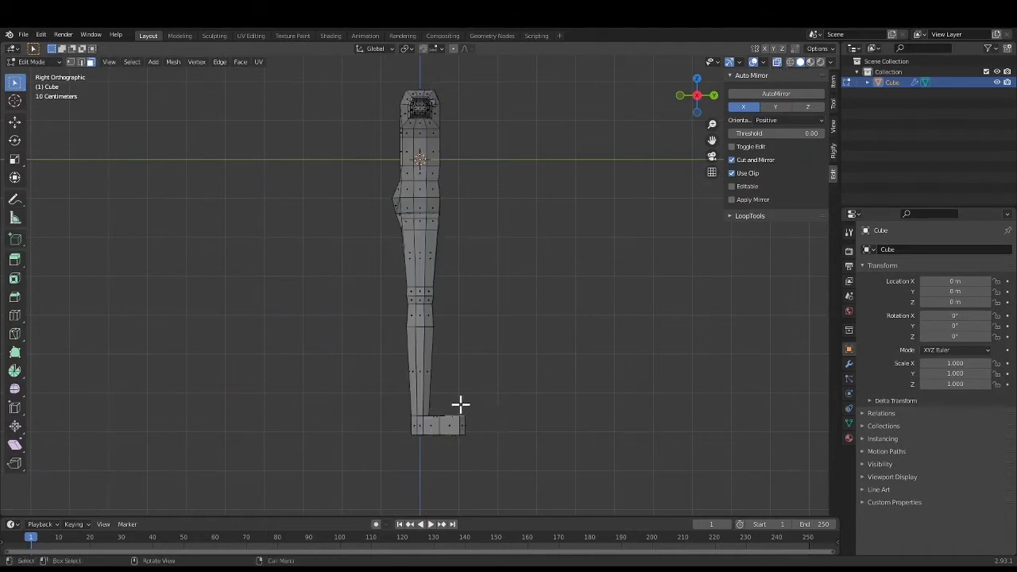
key(1)
drag(456, 409, 477, 425)
key(g)
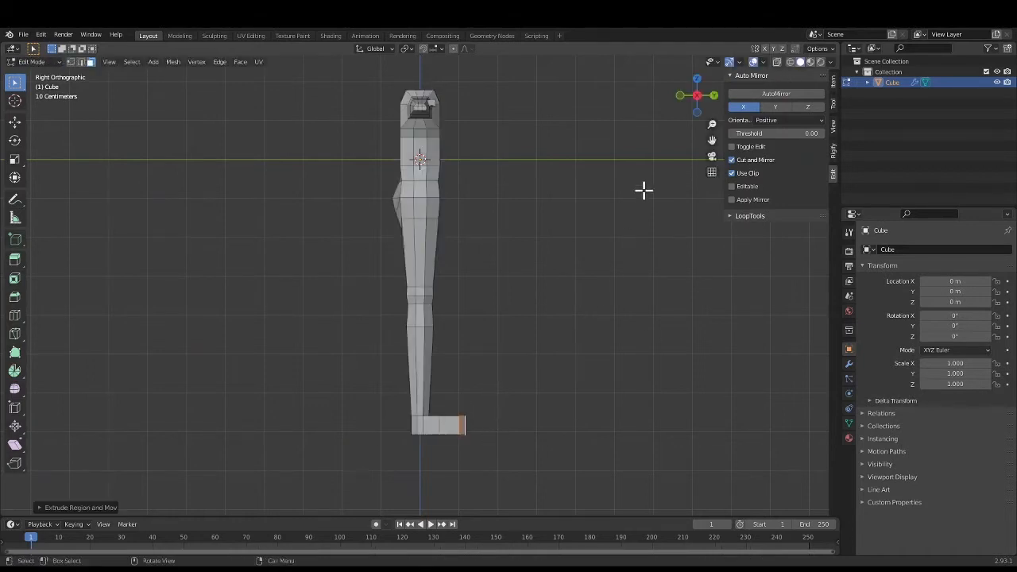
click(778, 63)
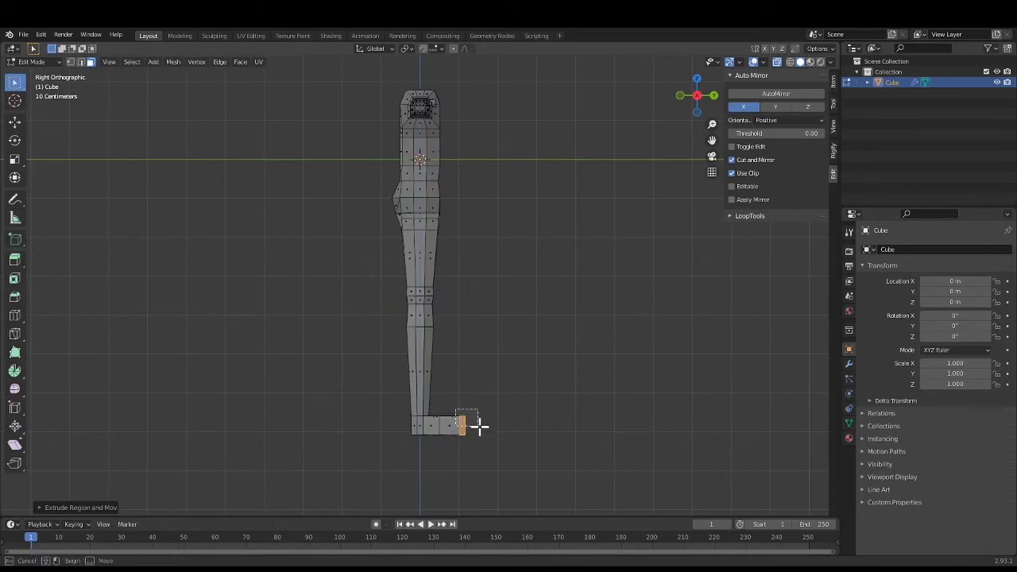
click(497, 407)
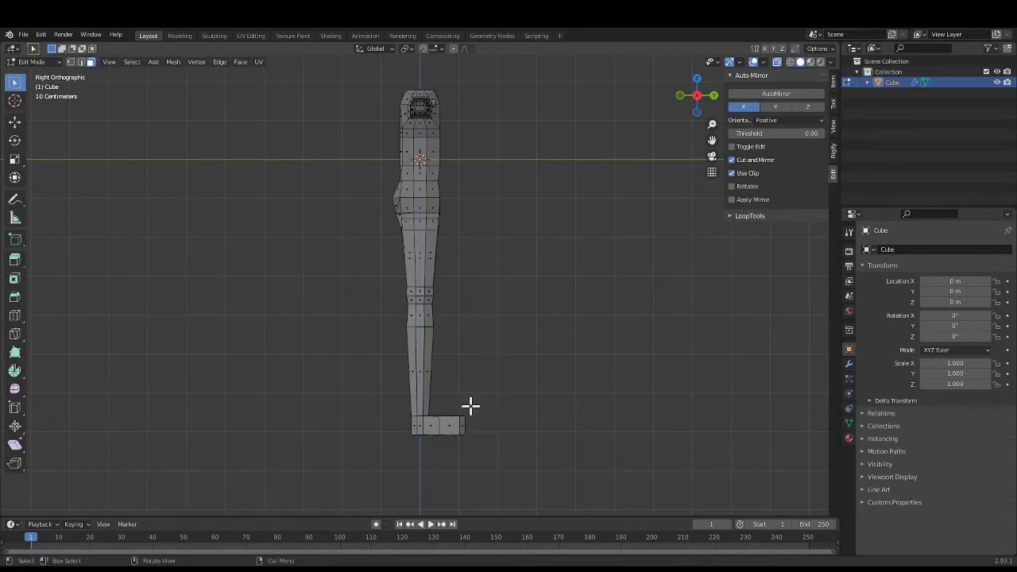
key(2)
drag(459, 410, 471, 422)
key(g)
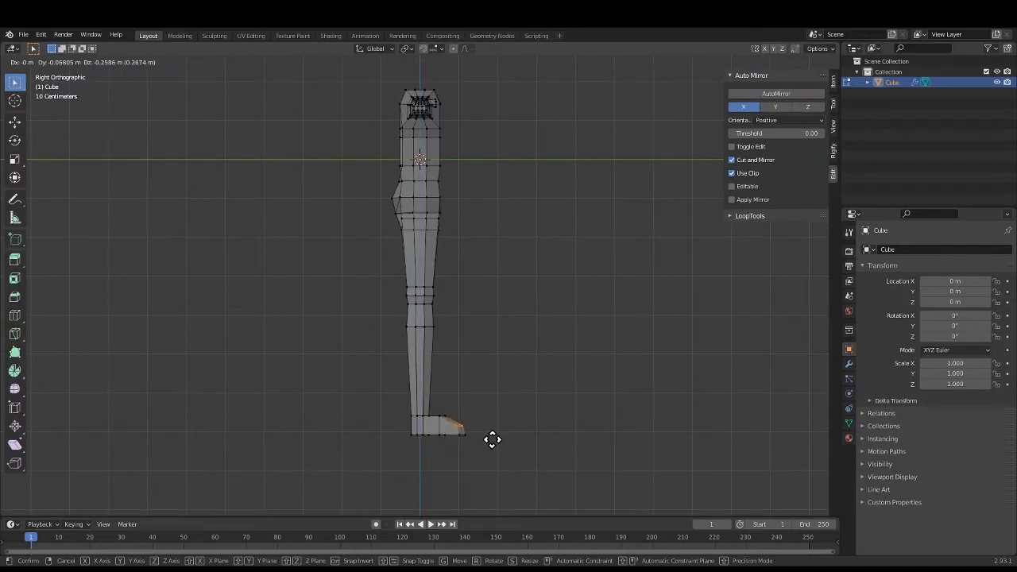
click(492, 440)
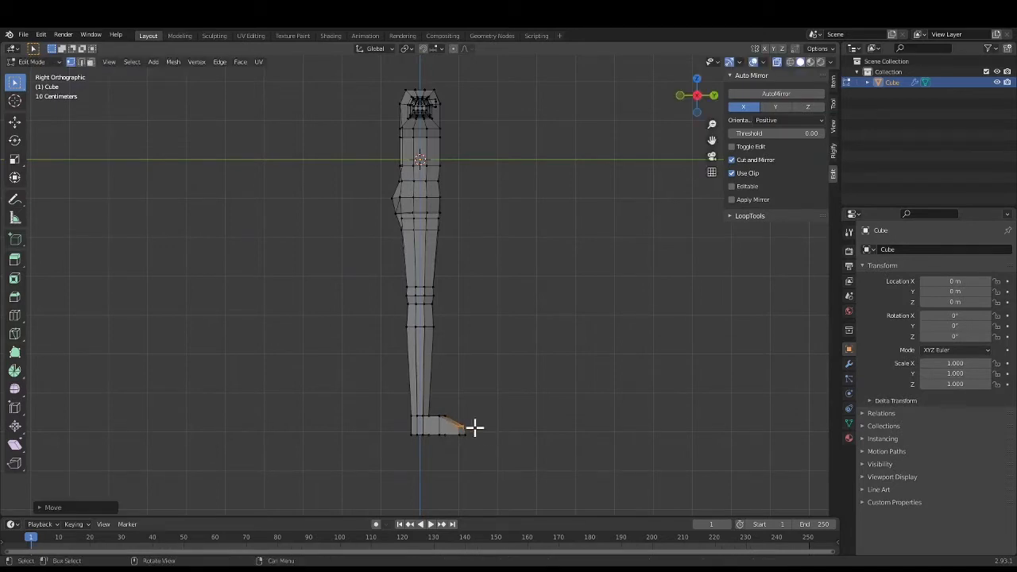
Move the upper mid-foot vertices about 0.14 m down and 0.05 m back toward the ankle to slope the instep
key(b)
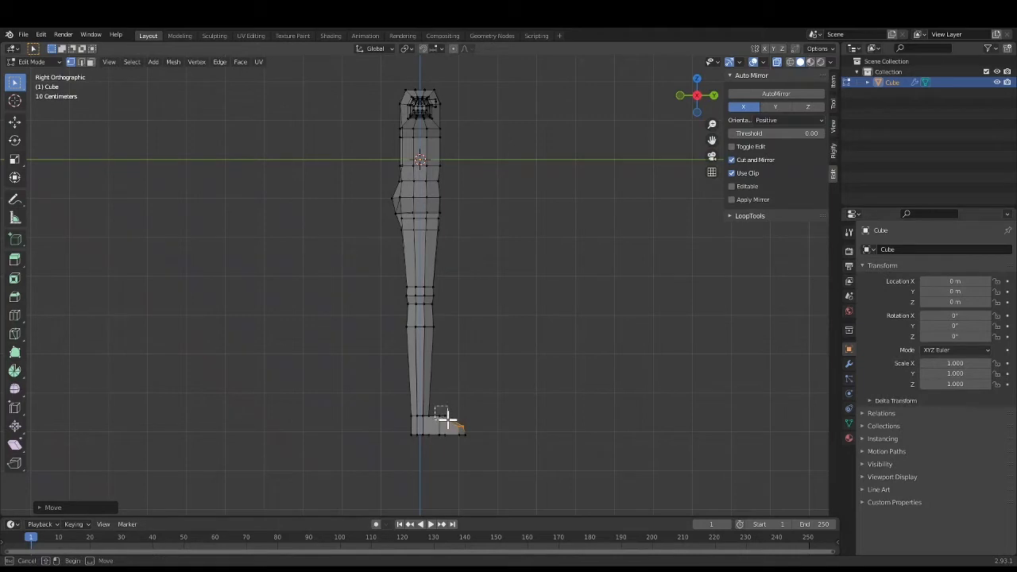
drag(435, 412, 448, 421)
key(g)
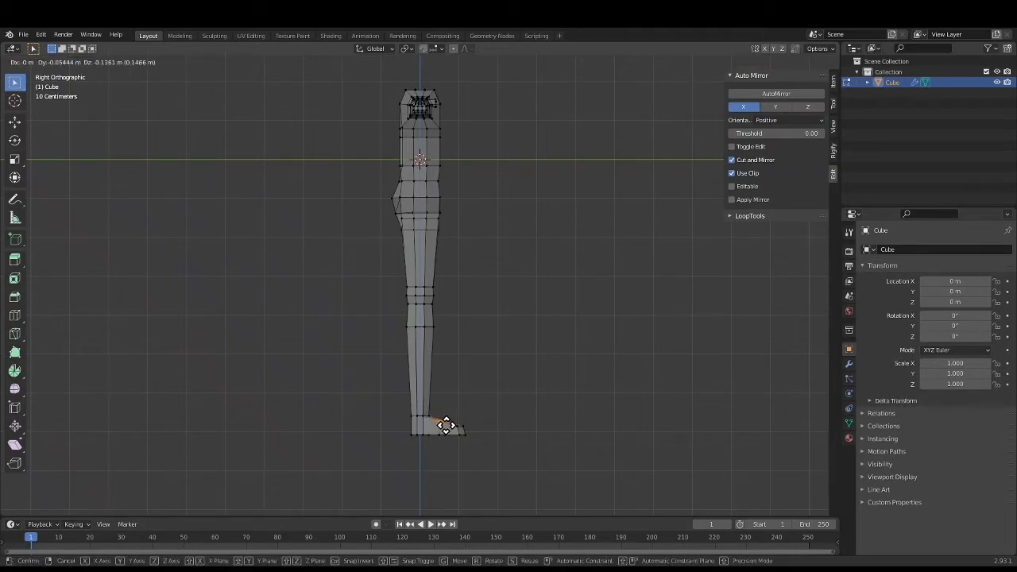
click(445, 426)
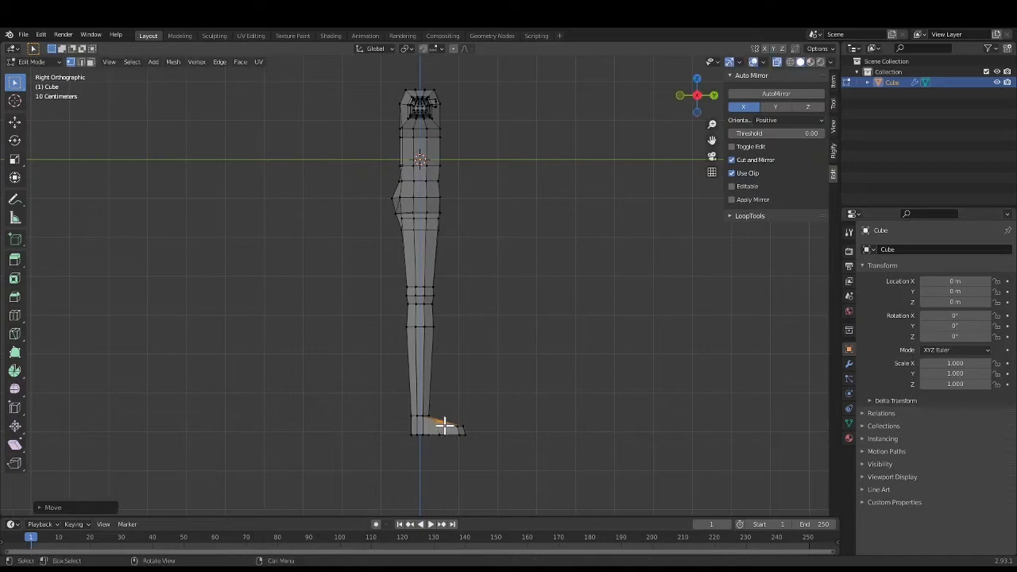
click(484, 461)
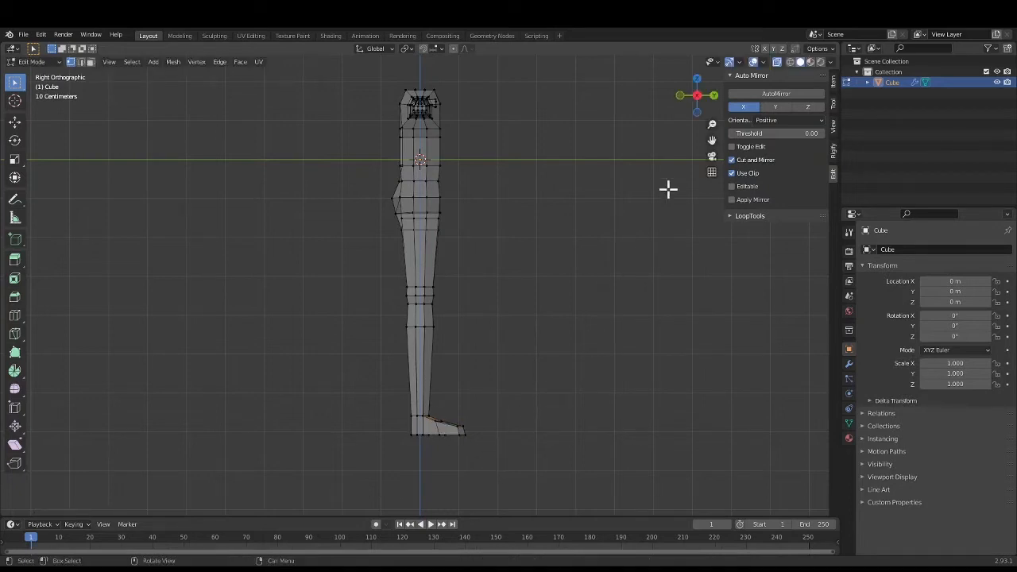
middle_drag(620, 277, 502, 304)
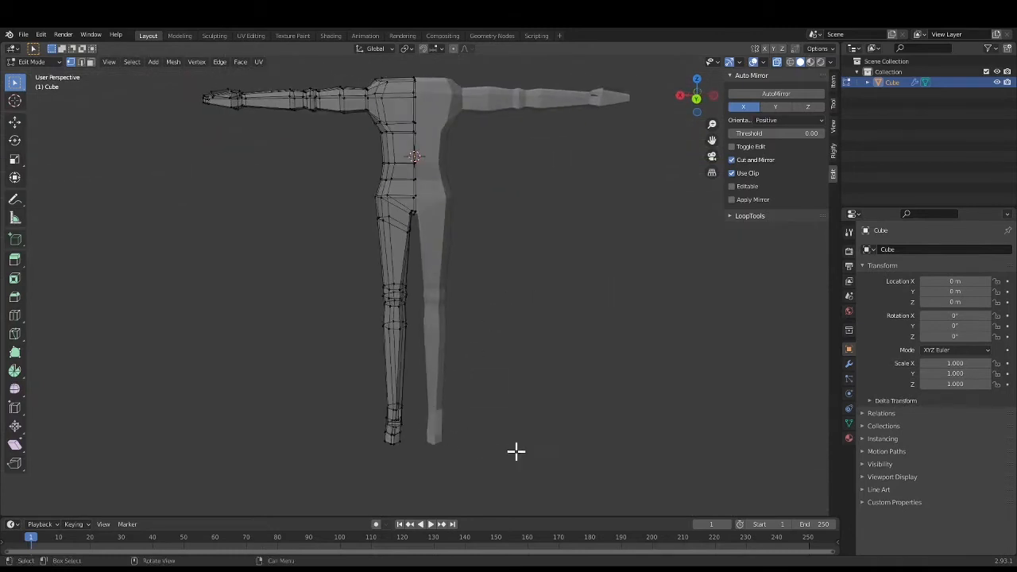
middle_drag(516, 451, 561, 434)
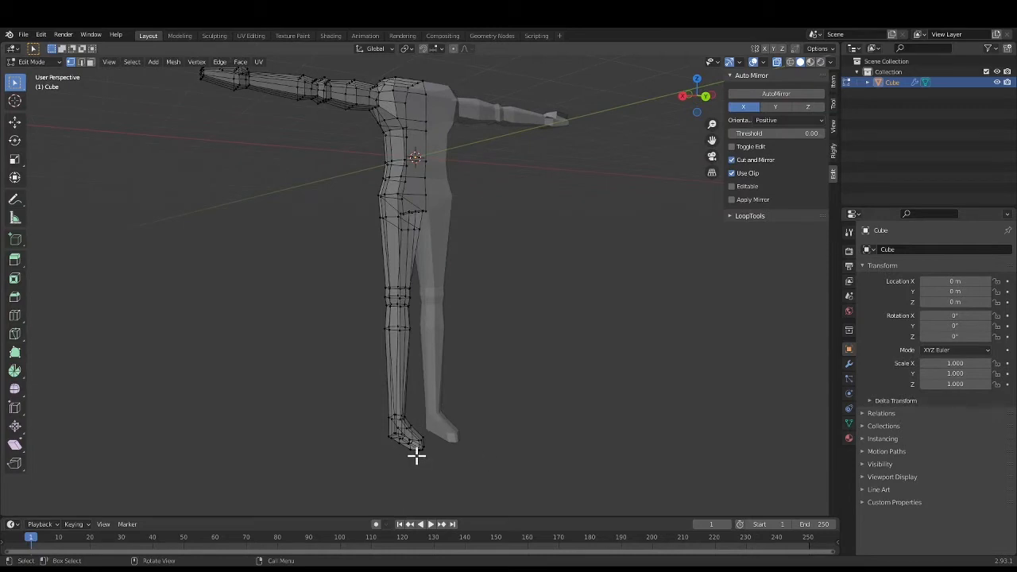
key(c)
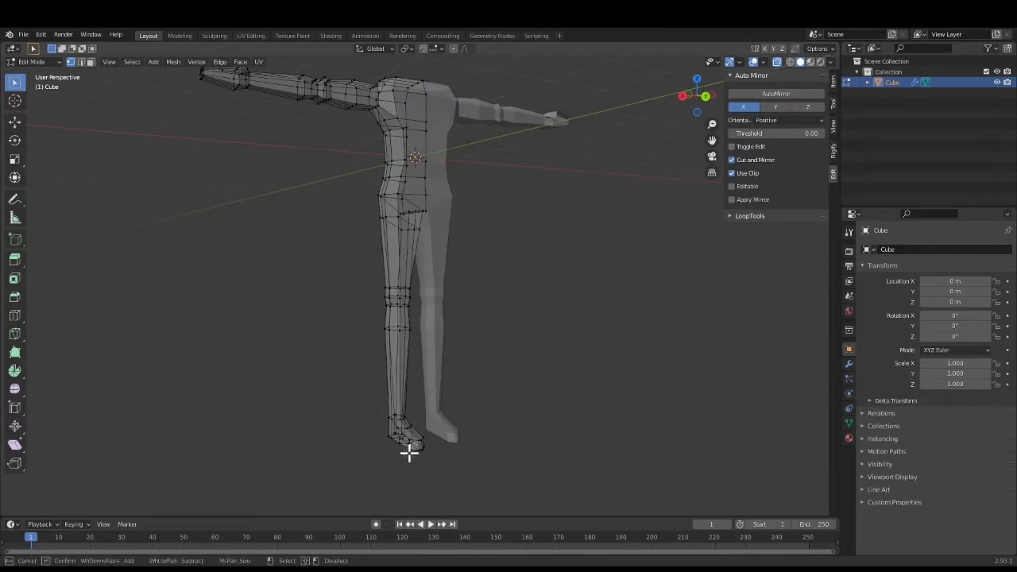
click(681, 96)
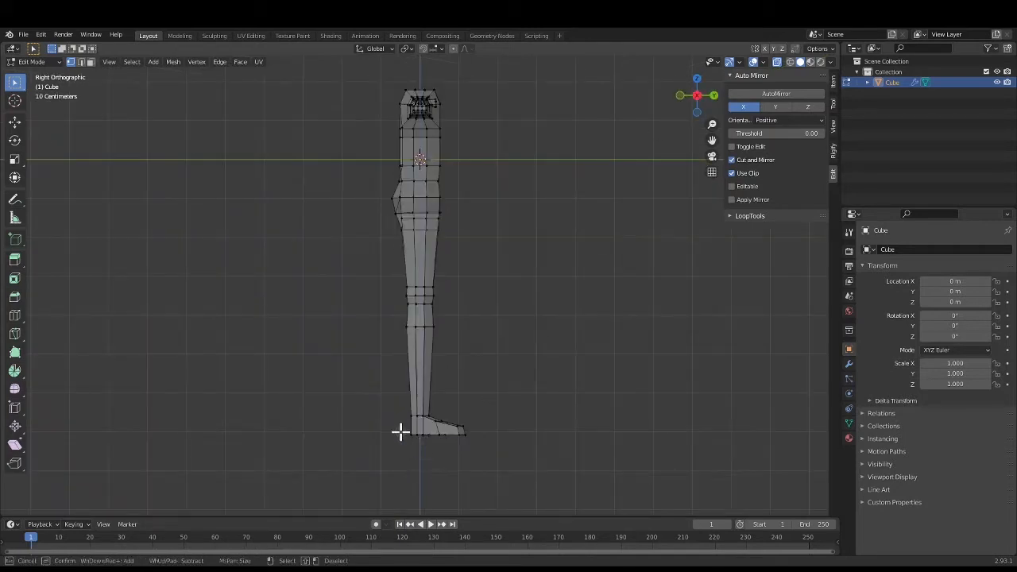
mouse_move(399, 429)
mouse_down()
mouse_move(463, 430)
mouse_move(438, 424)
mouse_up()
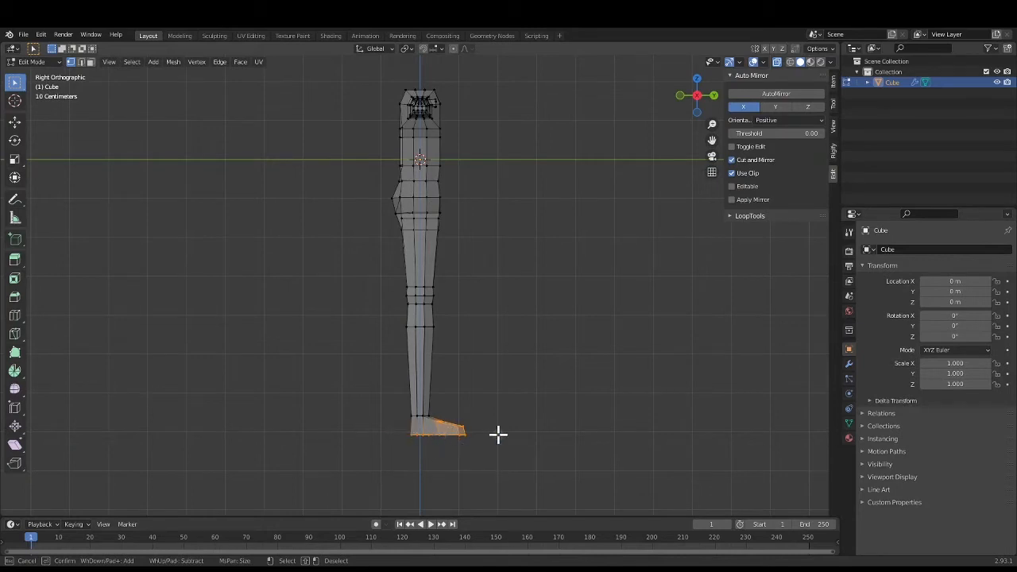
key(Escape)
key(alt+a)
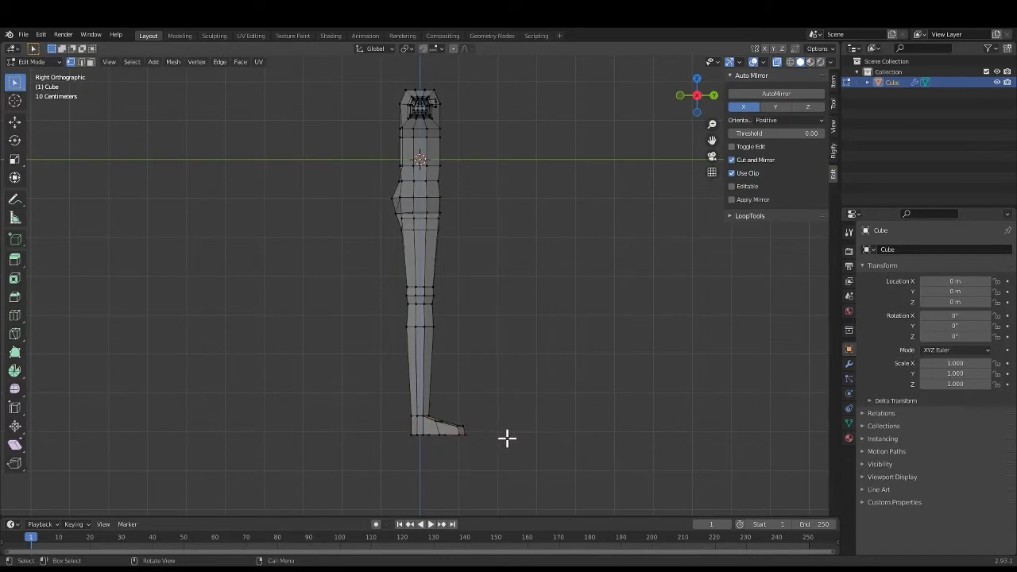
key(c)
mouse_move(479, 434)
mouse_down()
mouse_move(418, 424)
mouse_move(541, 440)
mouse_up()
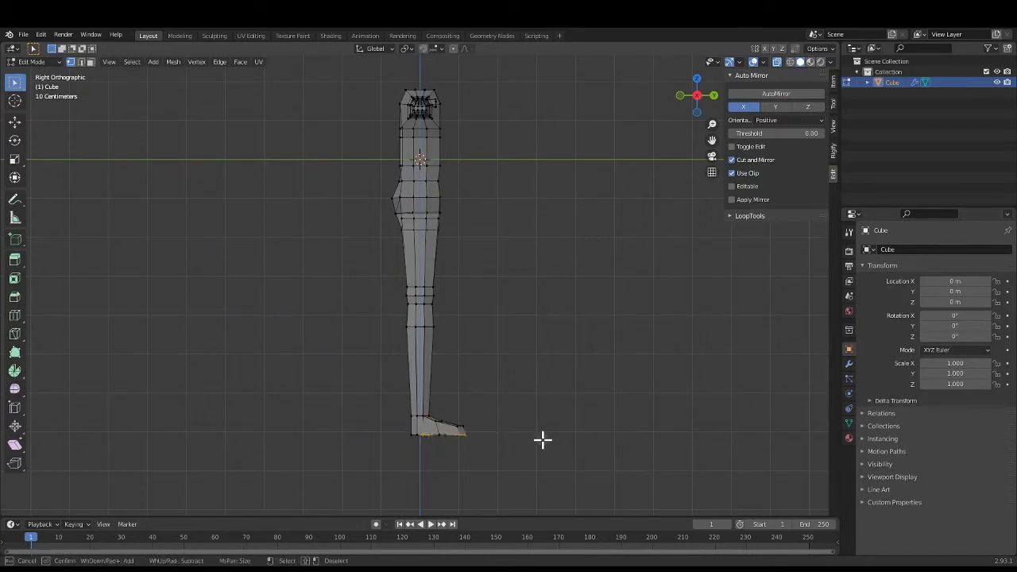
key(Escape)
Select all faces of the foot in face mode and scale them by about 2.0 along X to widen it
key(3)
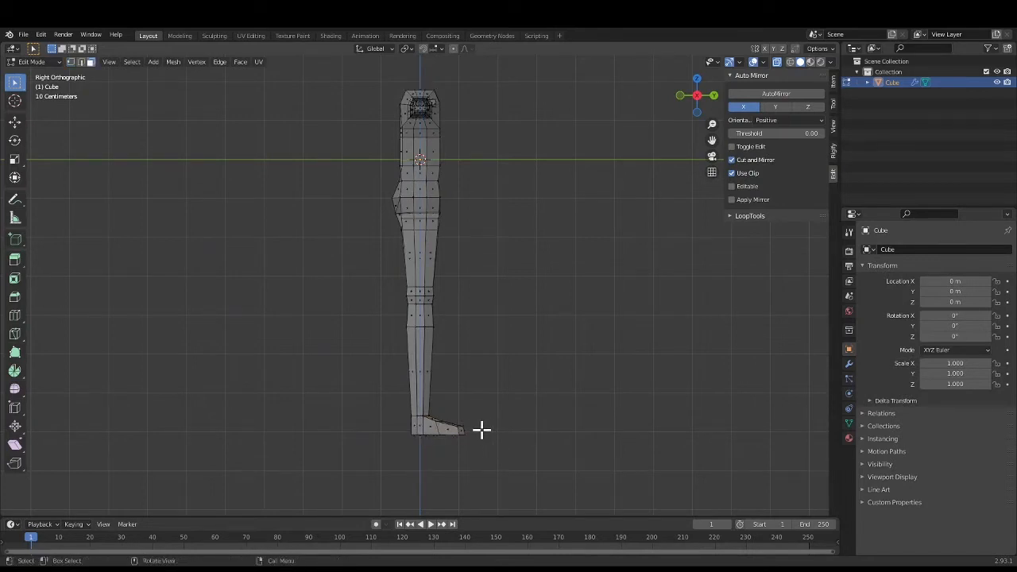
key(c)
mouse_move(477, 426)
mouse_down()
mouse_move(418, 429)
mouse_move(467, 432)
mouse_up()
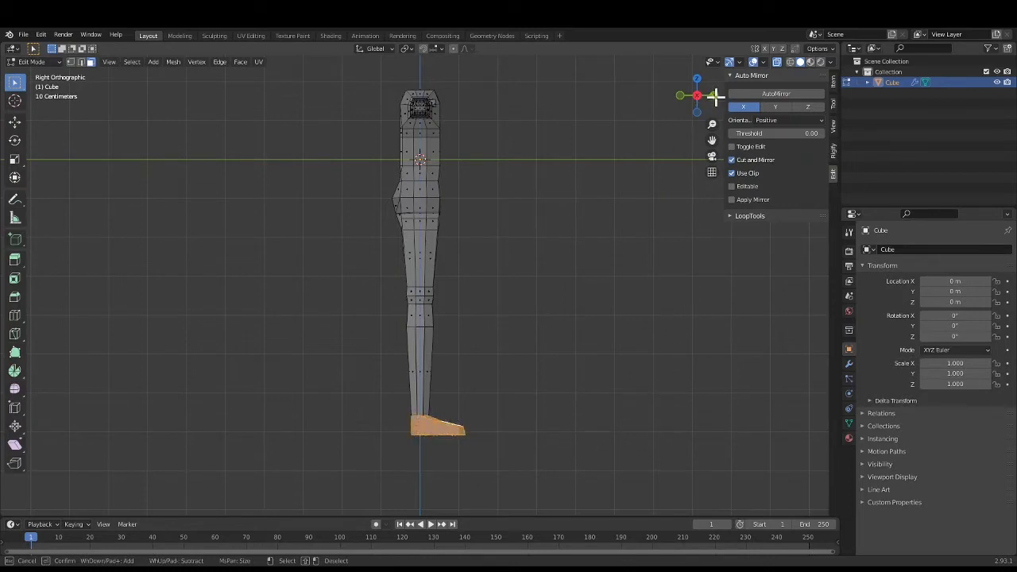
key(Escape)
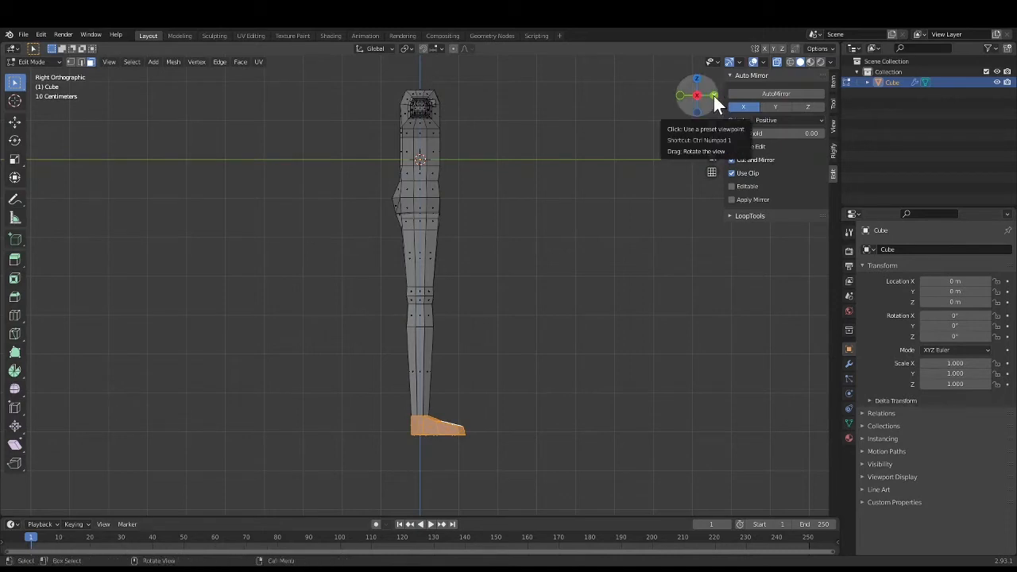
click(713, 95)
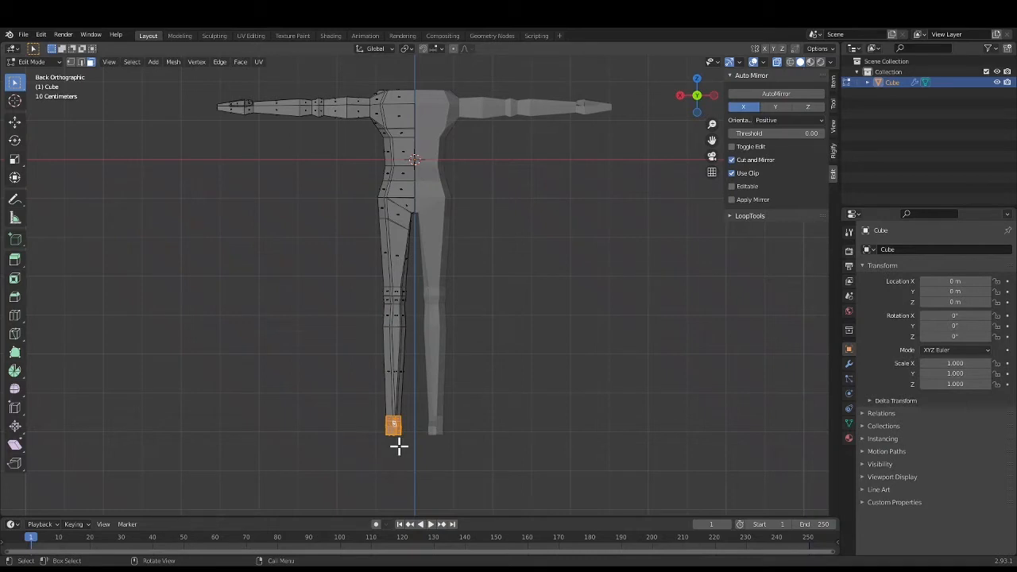
key(s)
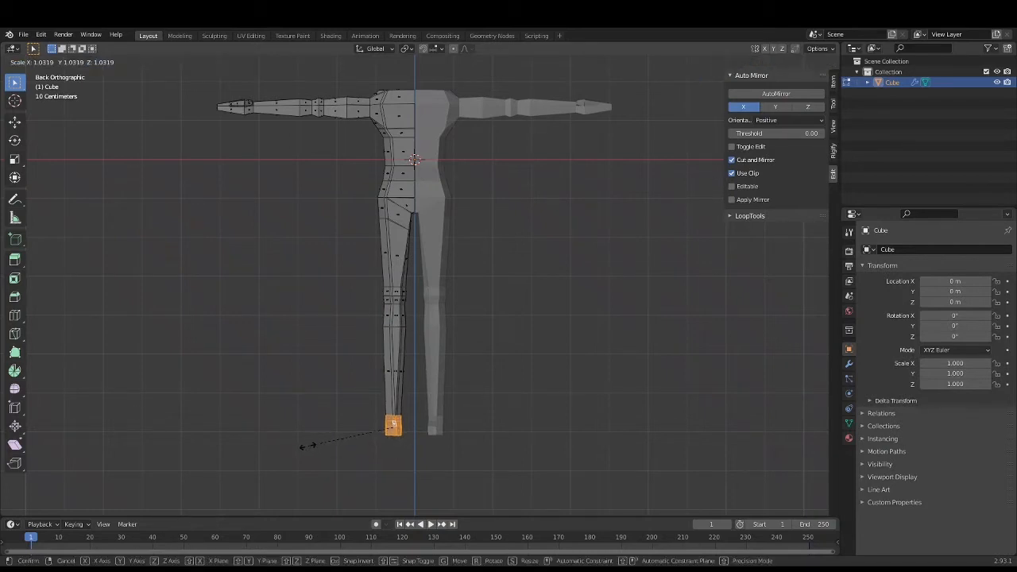
key(x)
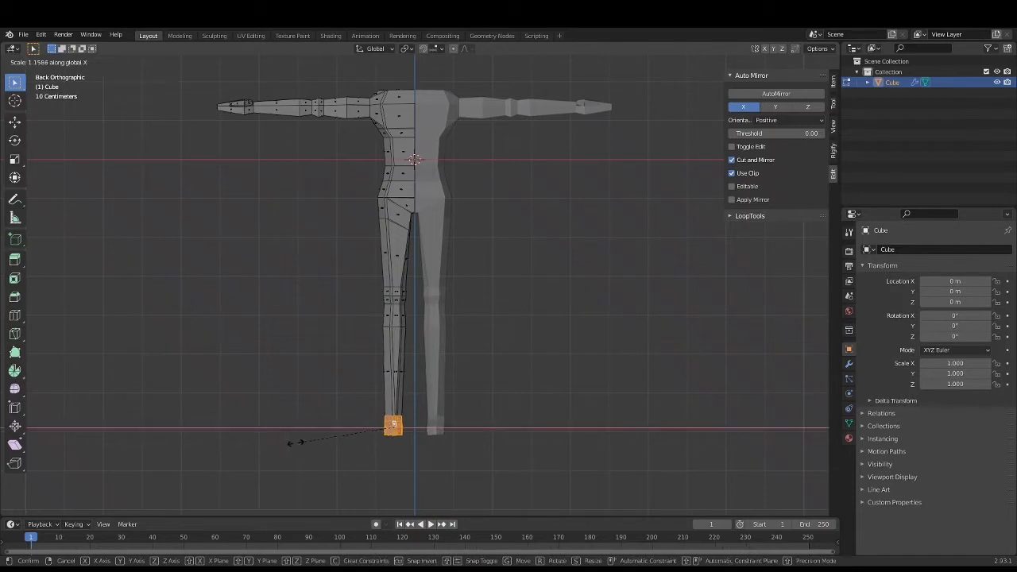
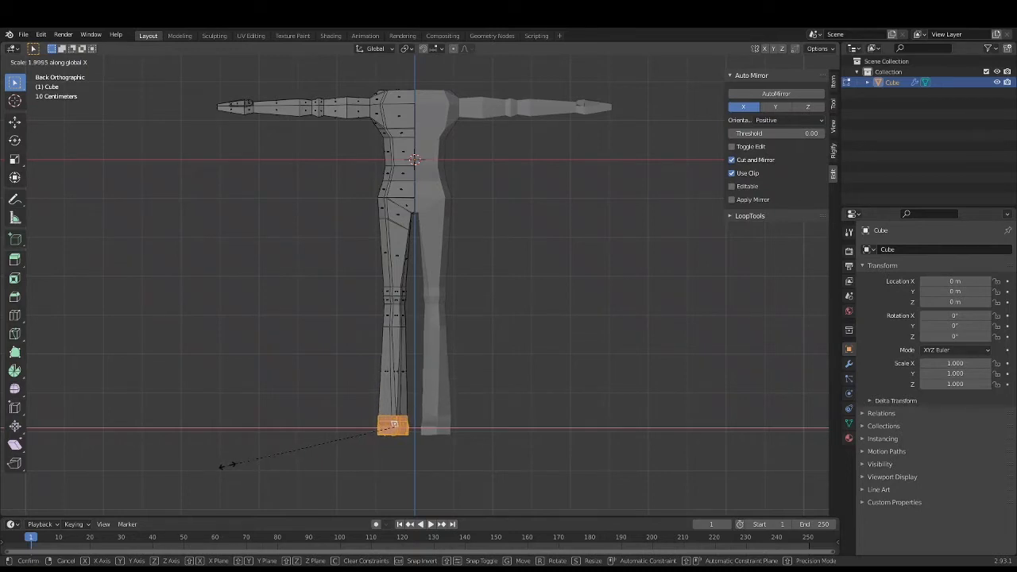
click(226, 465)
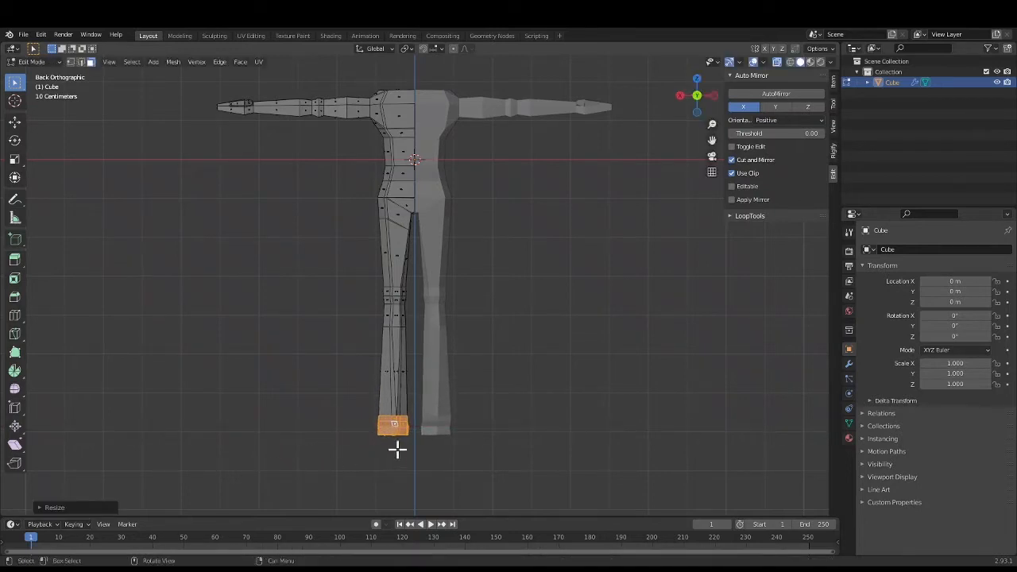
Add a loop cut on the lower leg just above the ankle and scale the loop to about 0.64
middle_drag(463, 463, 451, 481)
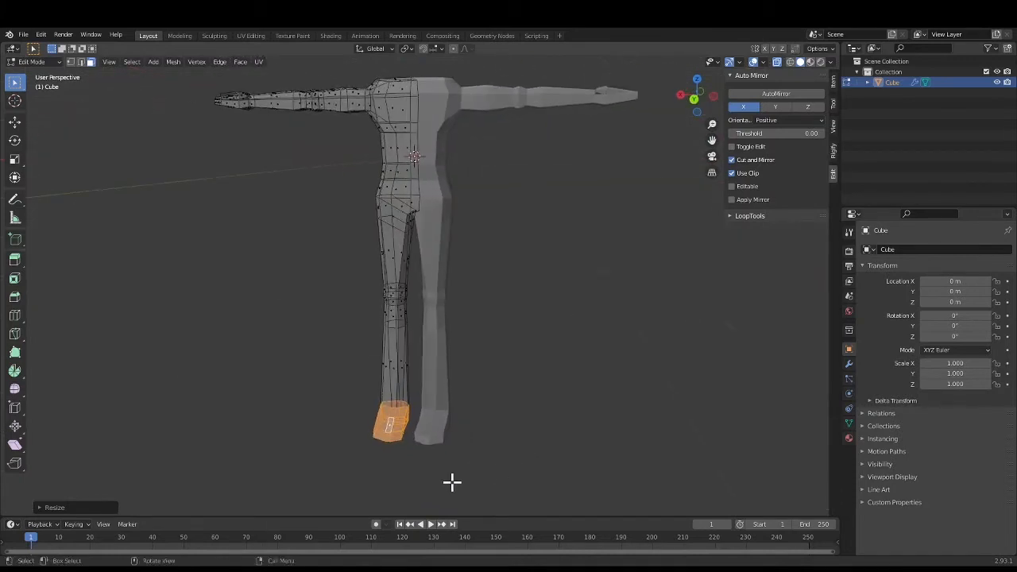
click(390, 395)
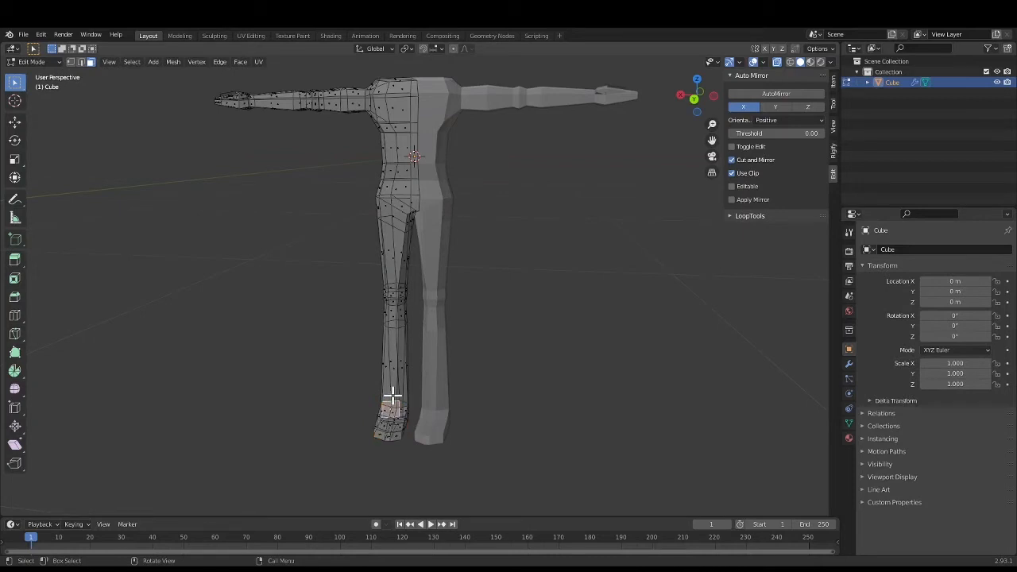
key(ctrl+r)
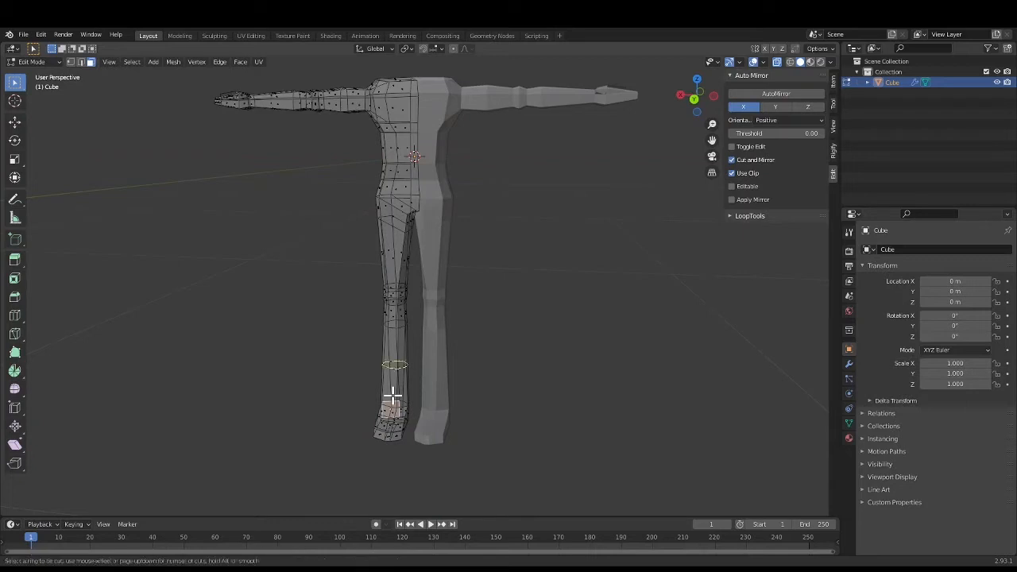
click(394, 391)
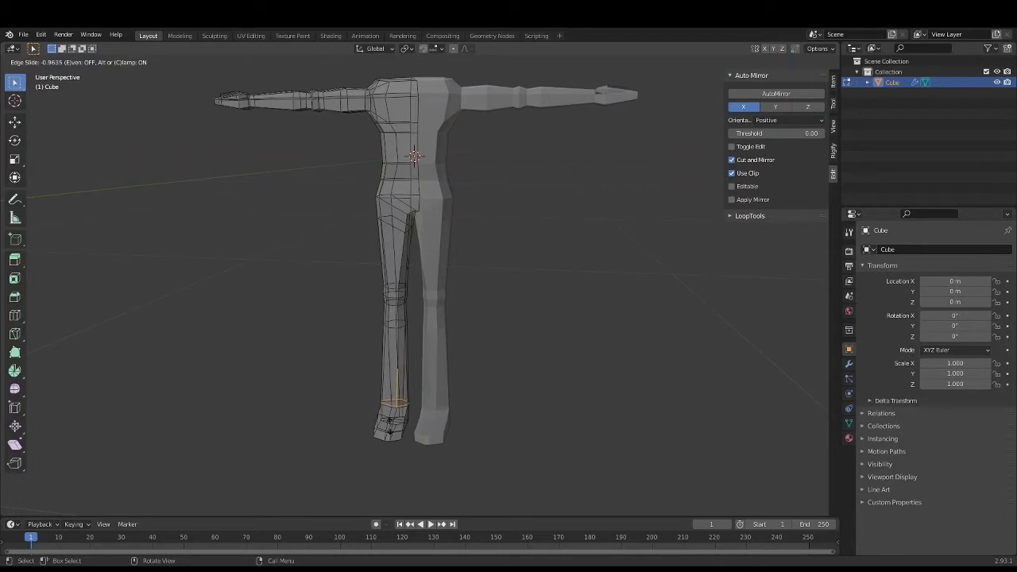
click(389, 425)
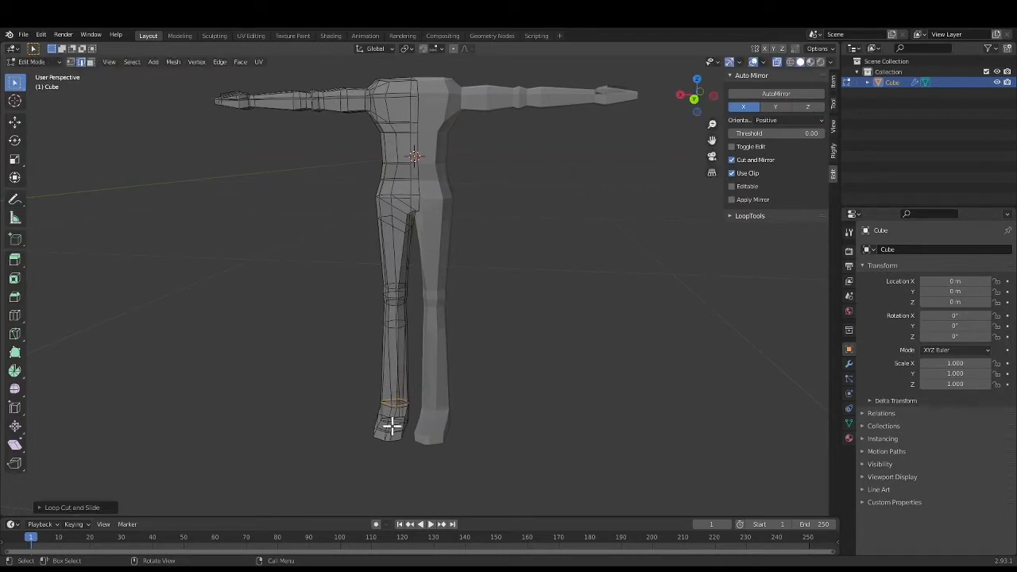
key(s)
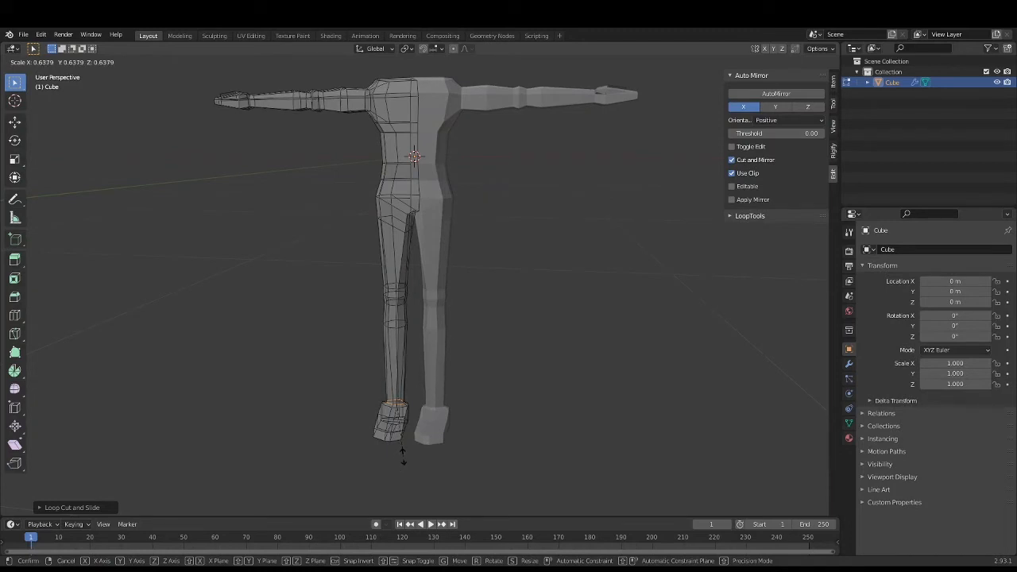
click(403, 455)
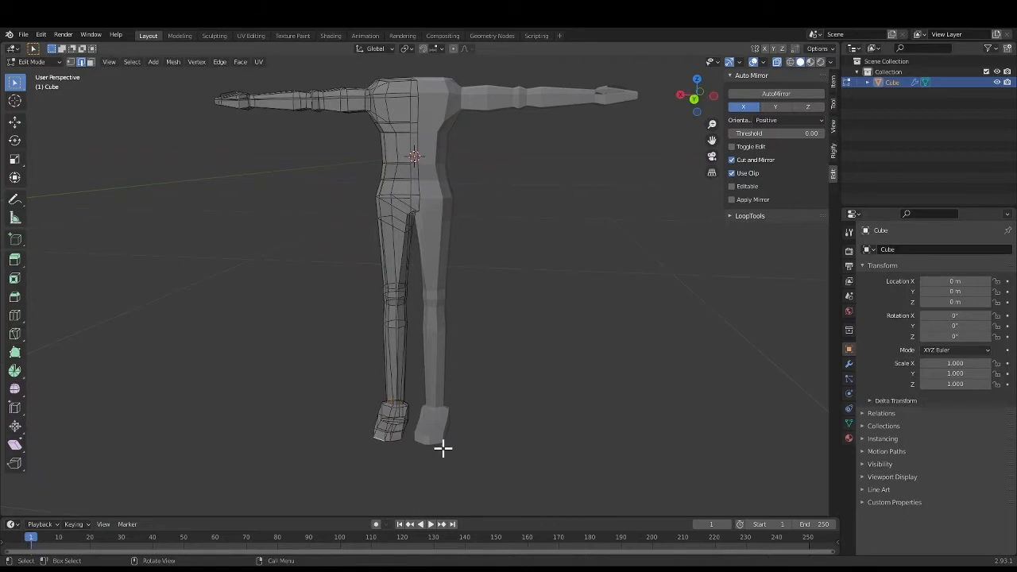
Select the ring of faces between the ankle loop and the foot, and try to extrude it as a region
middle_drag(514, 433, 574, 429)
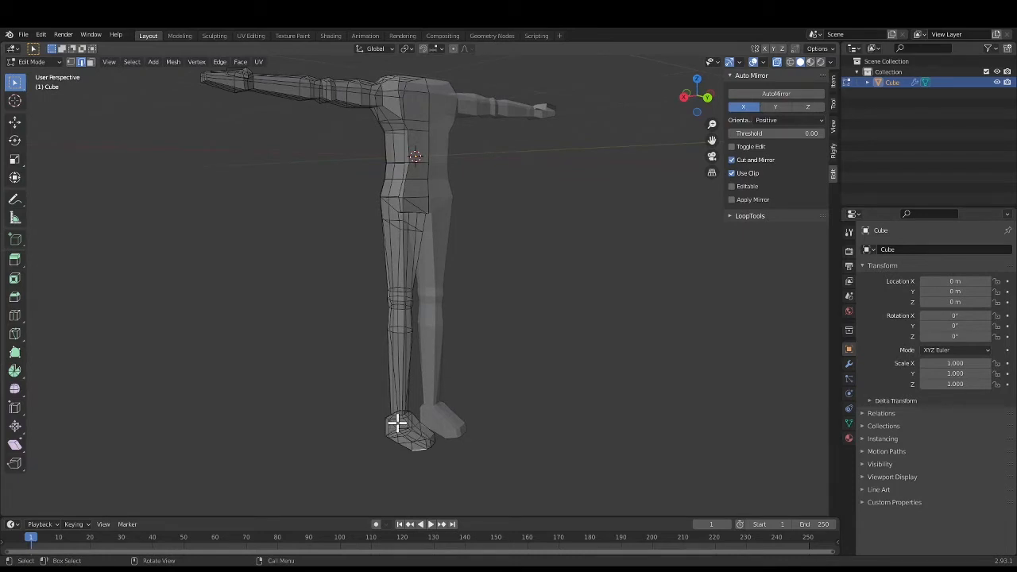
key(3)
alt+click(389, 416)
key(e)
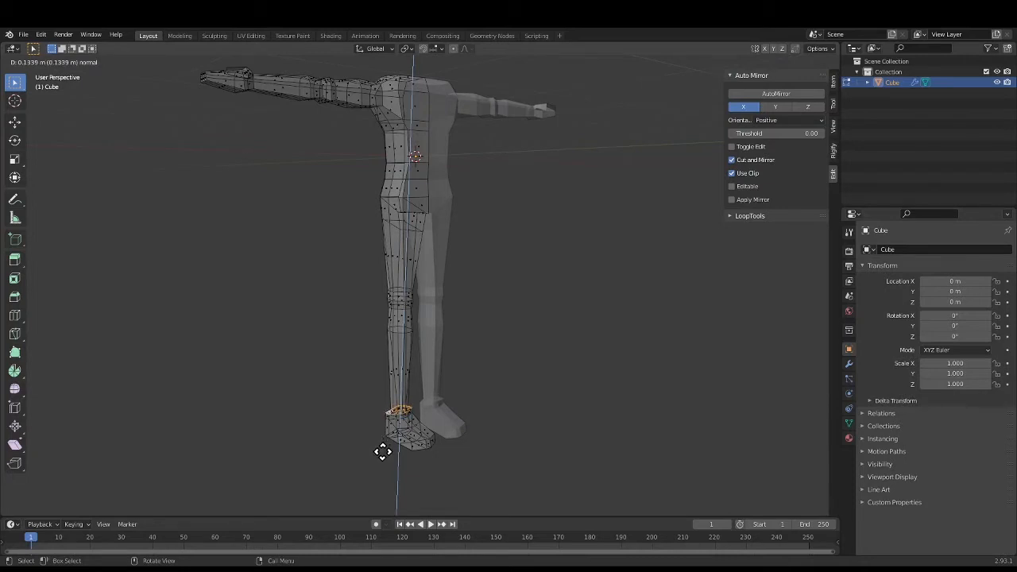
click(382, 451)
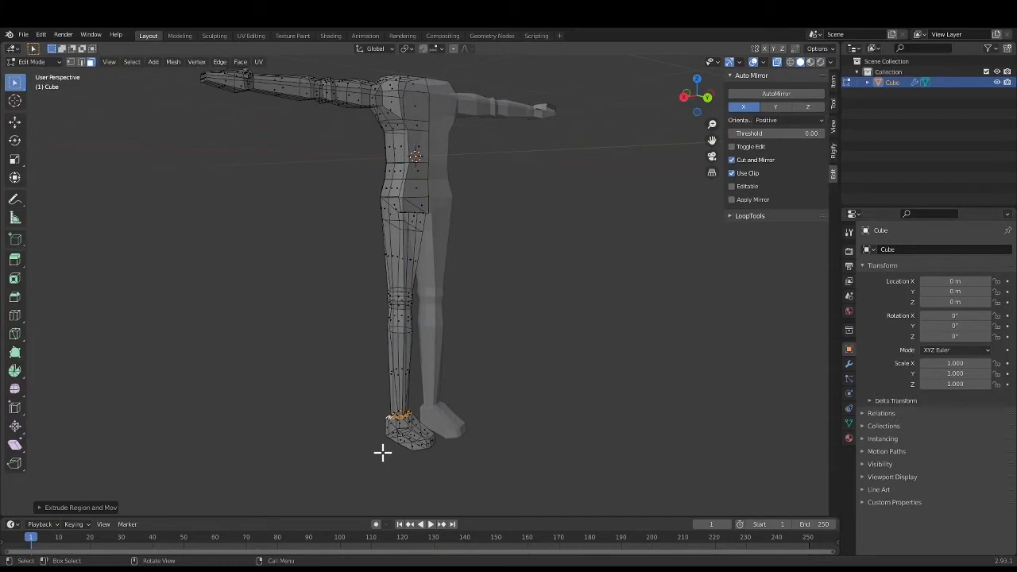
key(e)
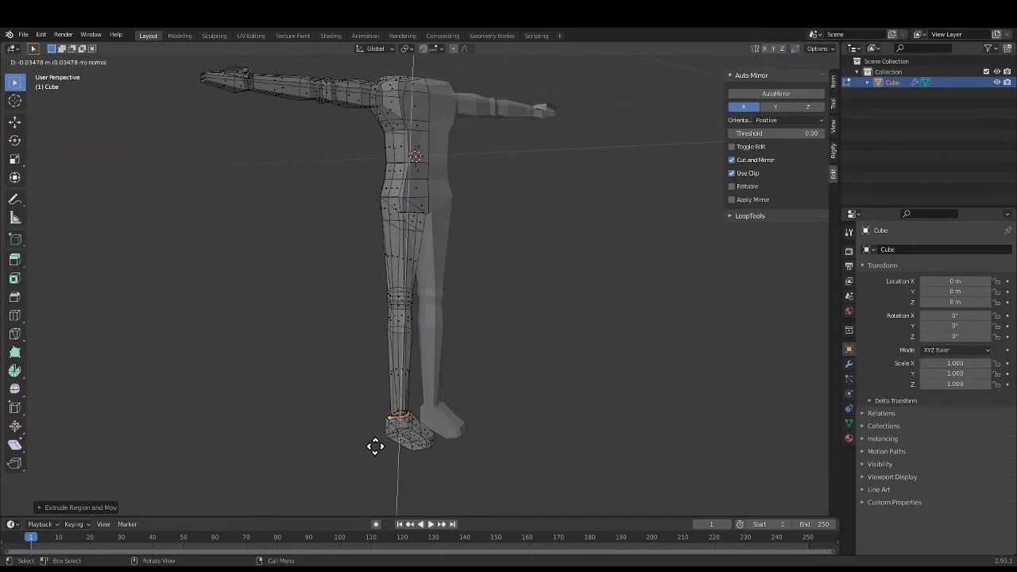
click(375, 448)
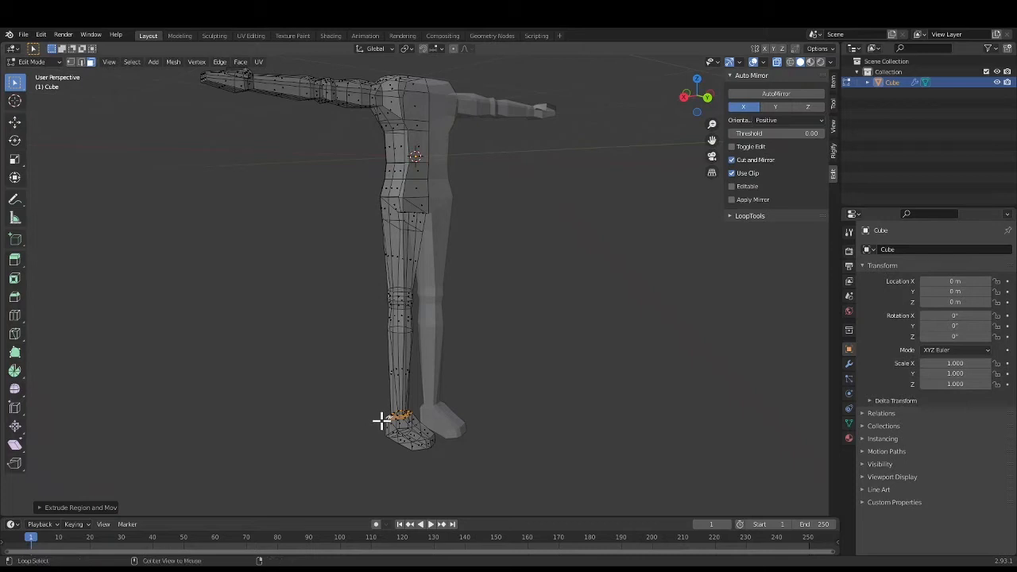
Extrude the ankle ring's faces along their normals by about 0.3 m to form a flared cuff
key(alt+e)
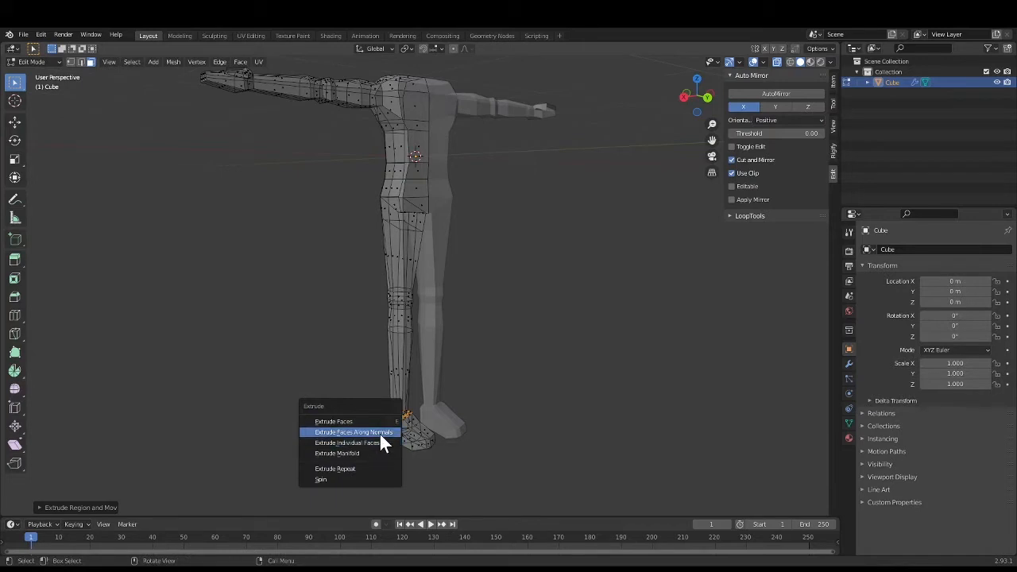
click(379, 432)
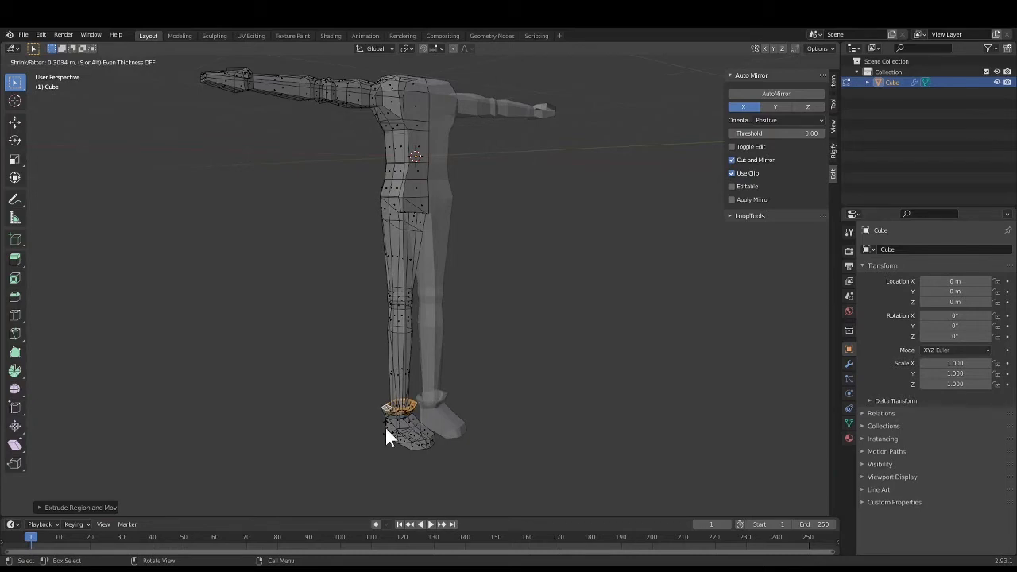
click(386, 433)
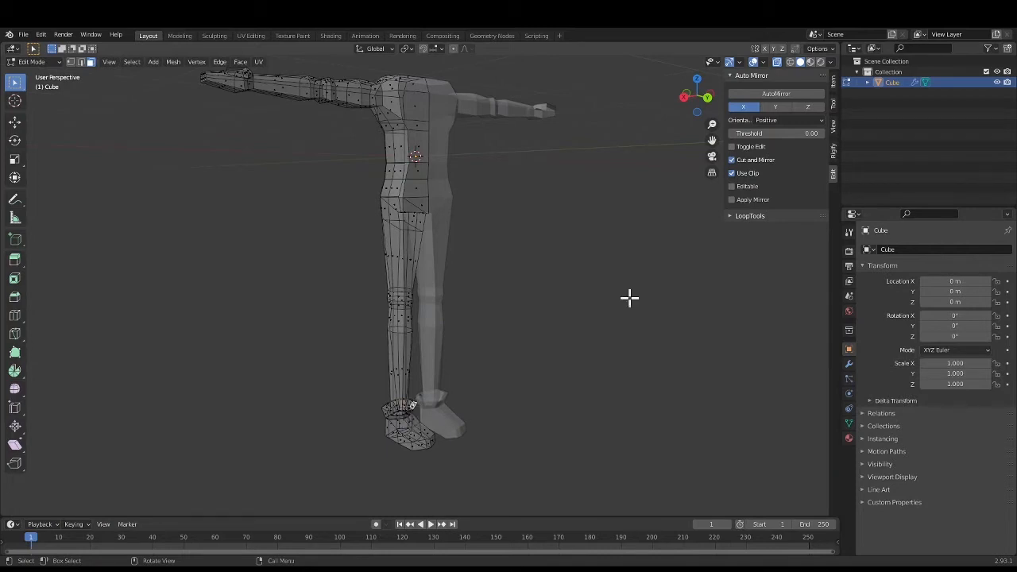
Turn off X-ray and add the rear faces of the ankle cuff to the selection
key(ctrl+KP_1)
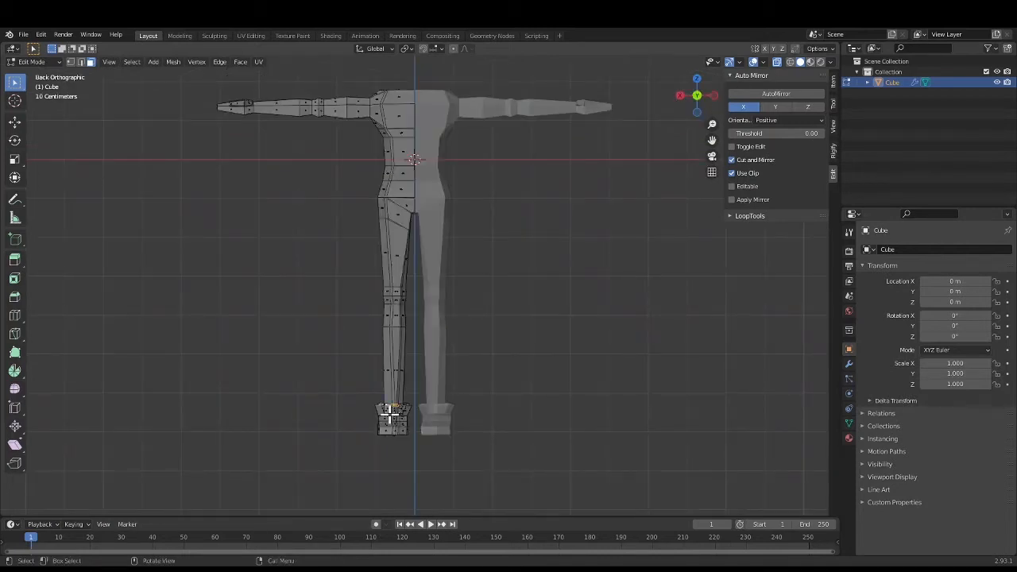
scroll(388, 411, up, 3)
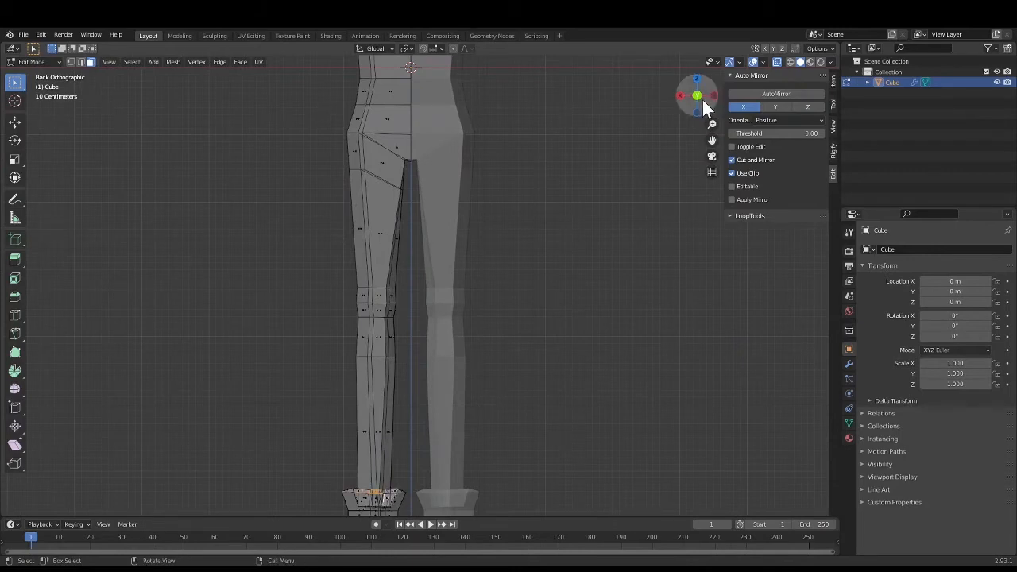
drag(702, 100, 725, 65)
click(775, 62)
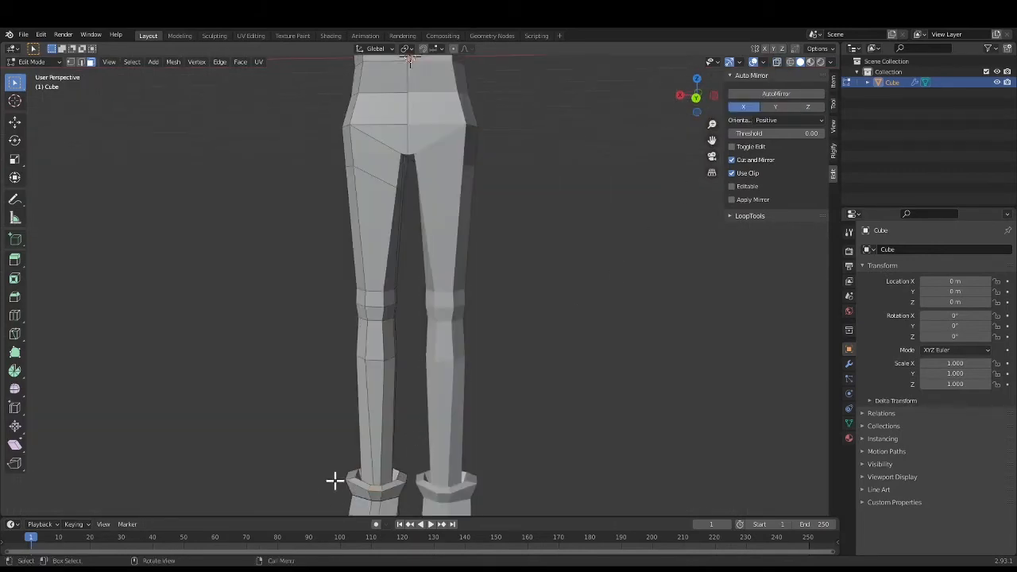
shift+click(363, 484)
shift+click(381, 486)
scroll(509, 467, down, 1)
scroll(504, 451, down, 1)
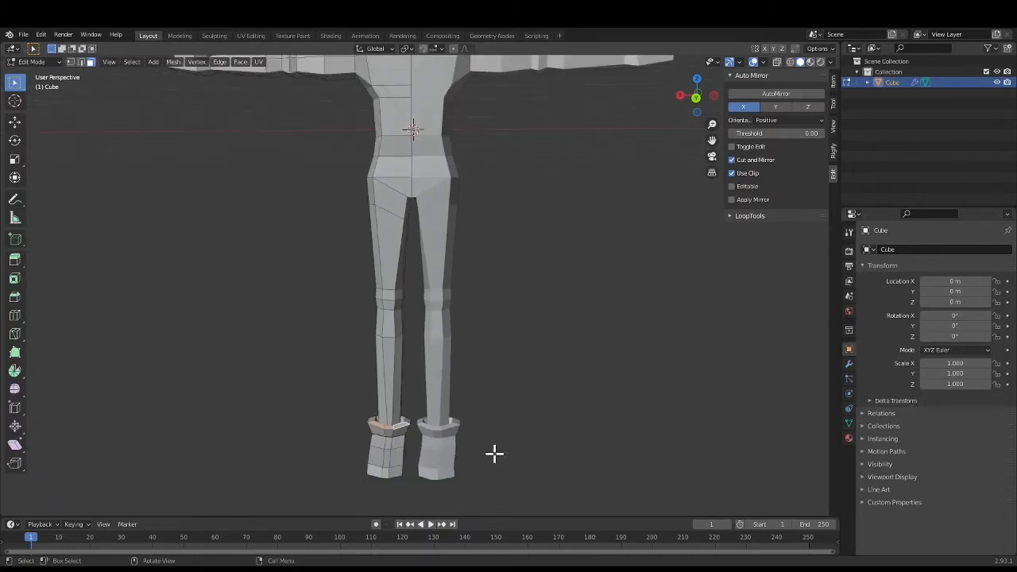
Undo the cuff face selections and the extrusion along normals at the ankle
key(ctrl+z)
key(ctrl+z)
key(ctrl+z)
key(ctrl+z)
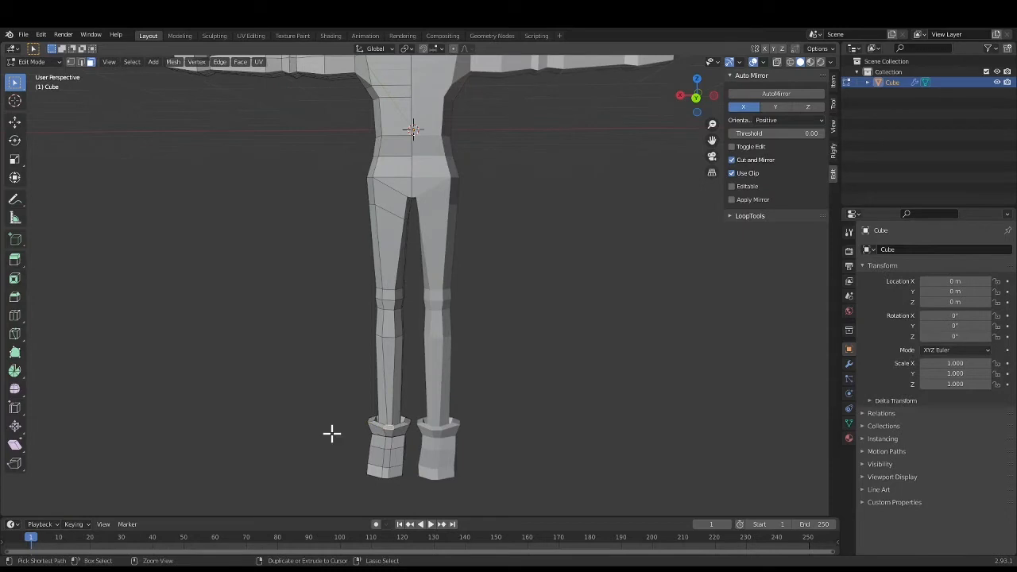
key(ctrl+z)
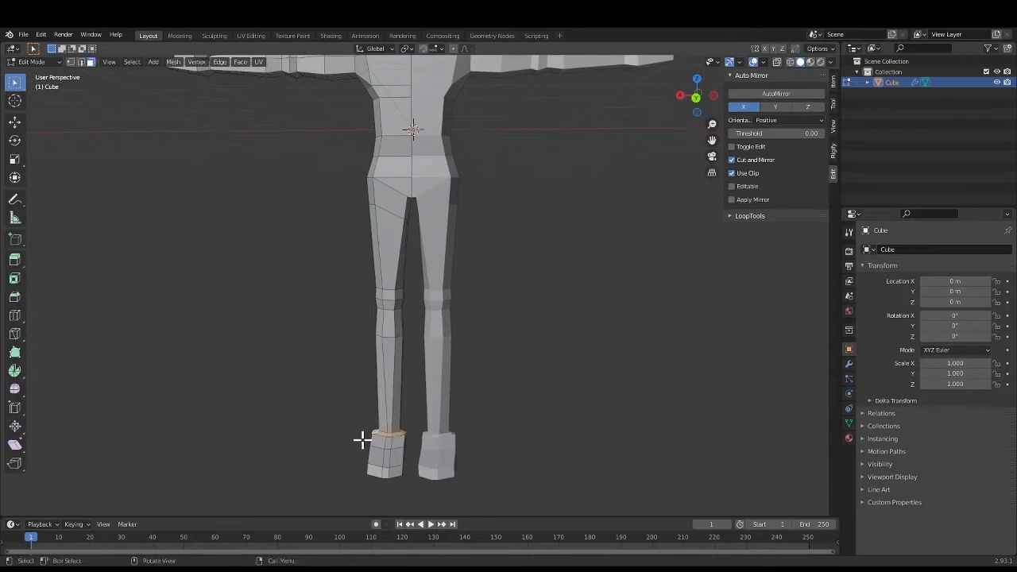
key(alt)
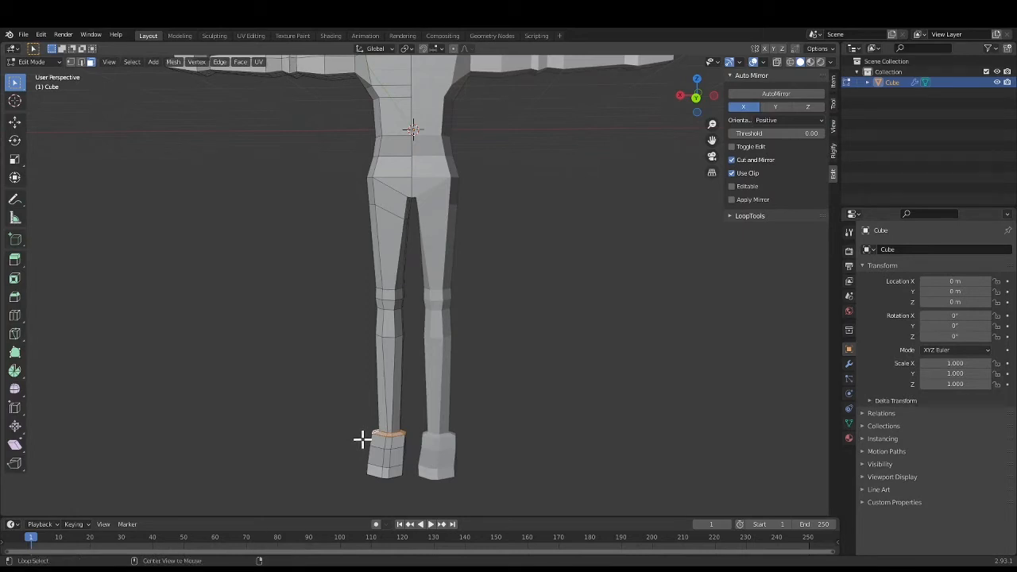
Extrude the ankle ring's faces along their normals by about 0.39 m to form a flared cuff
key(alt+e)
click(363, 445)
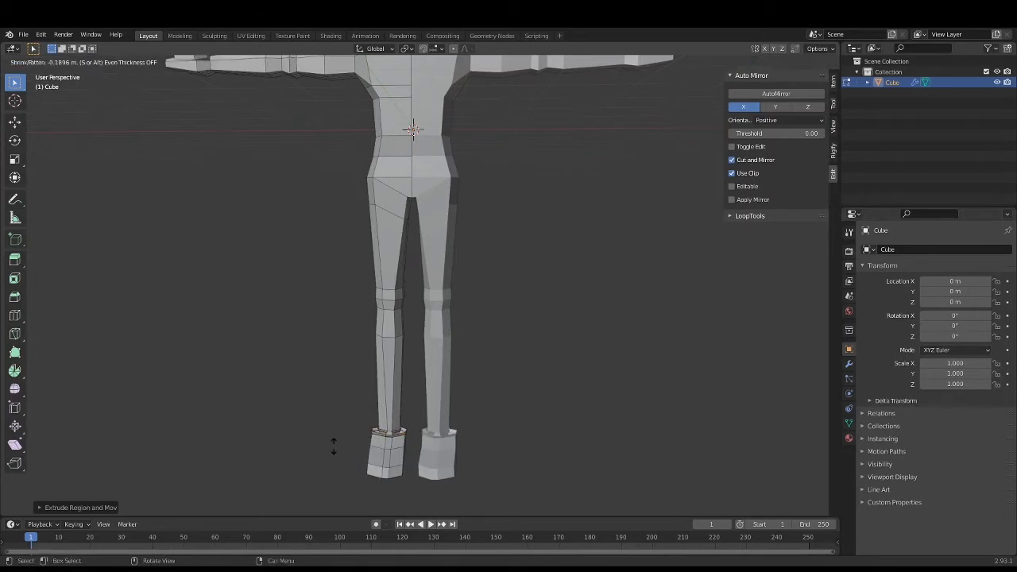
click(336, 439)
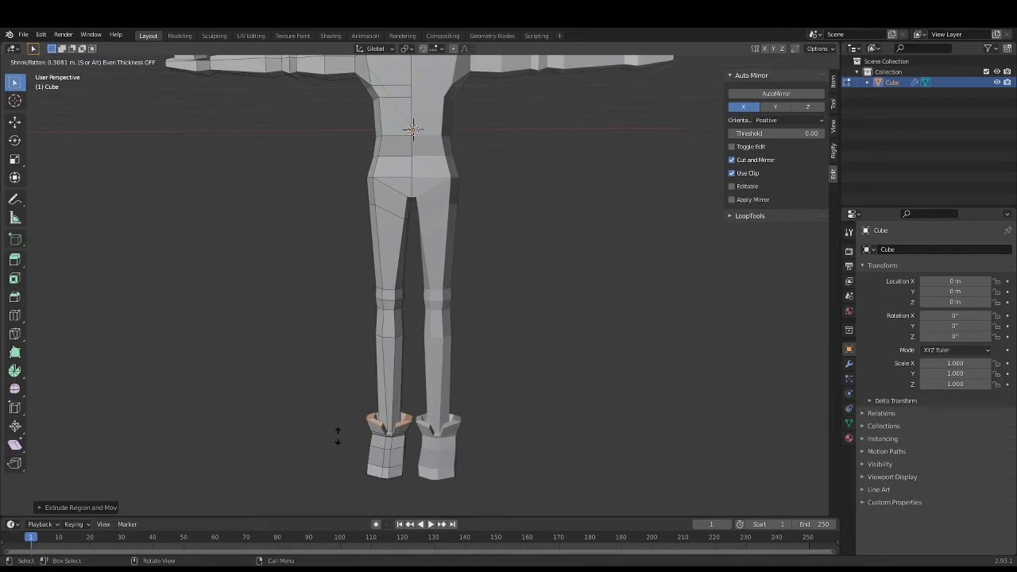
click(338, 437)
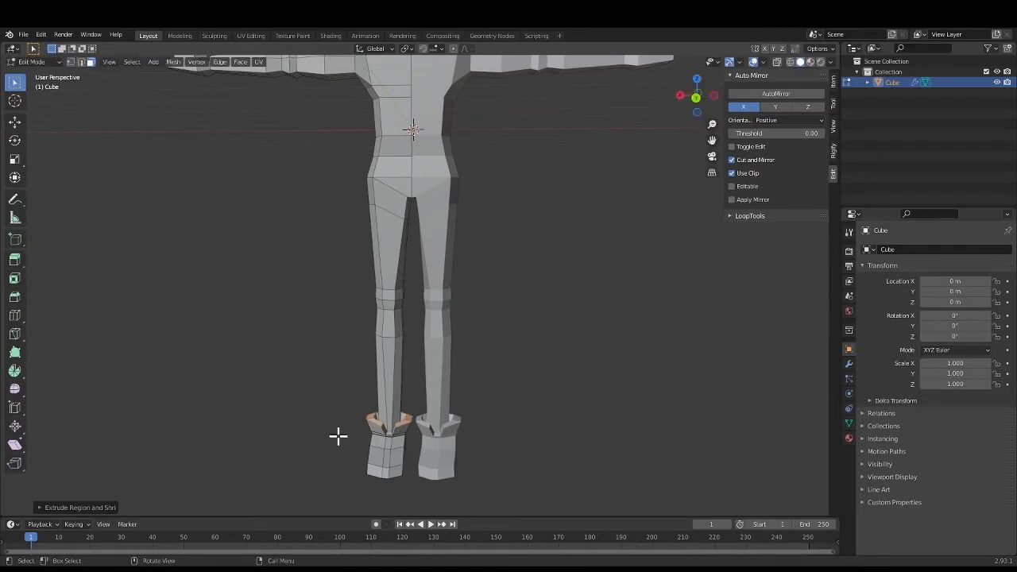
Move individual edges at the base of the front notch in the ankle cuff by about 0.17, 0.09 and 0.12 m to even out its shape
key(2)
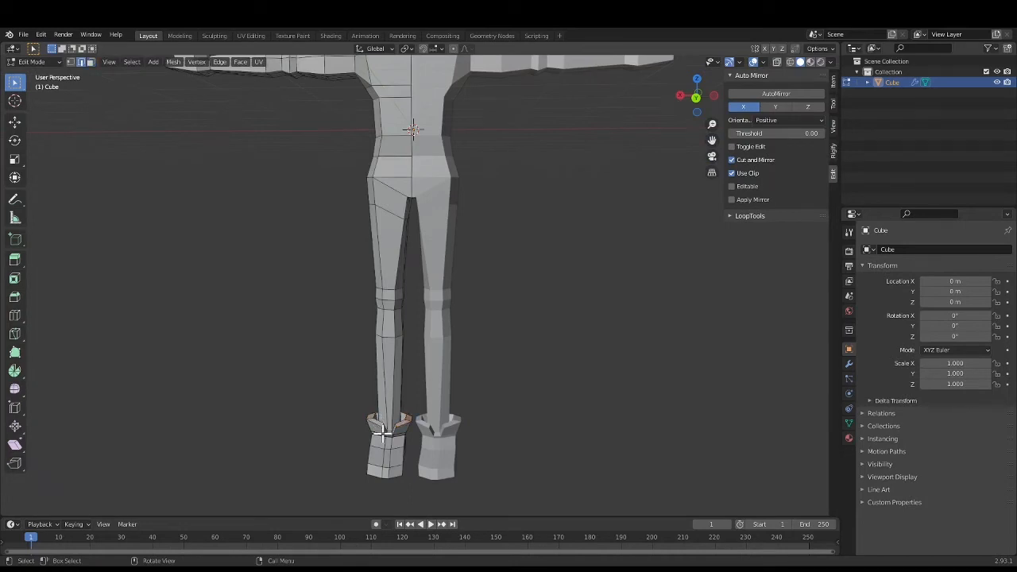
key(g)
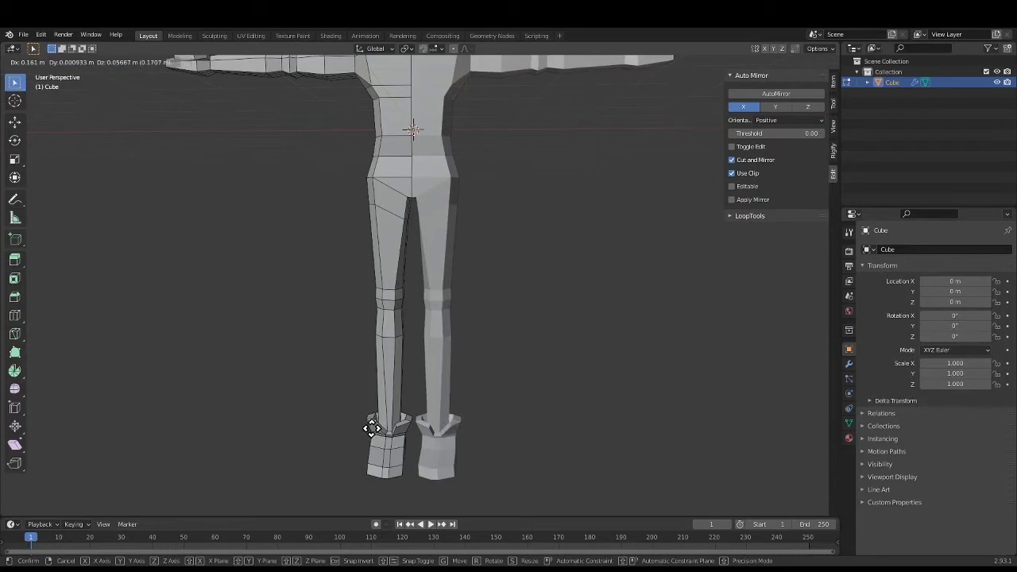
click(371, 426)
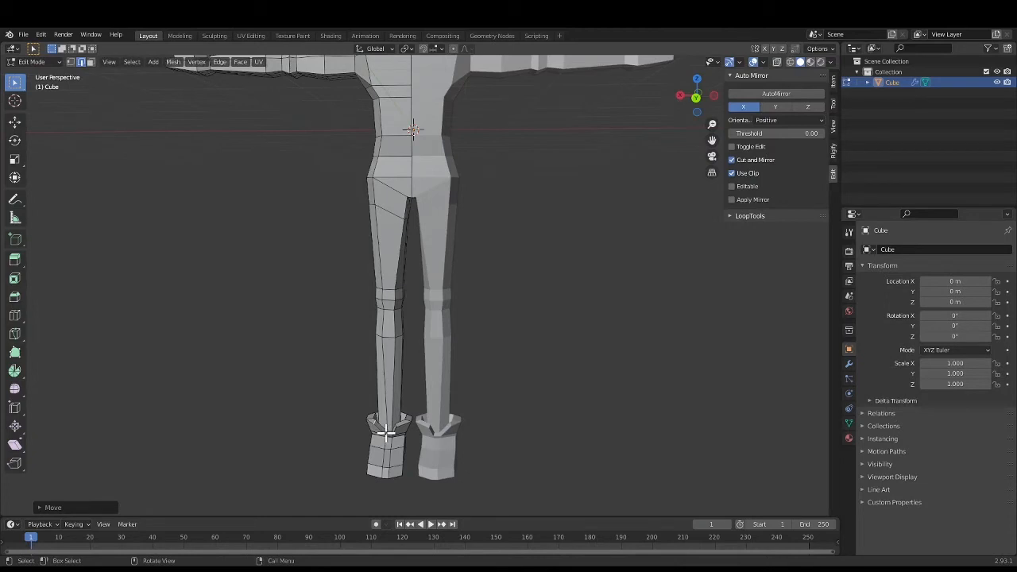
key(g)
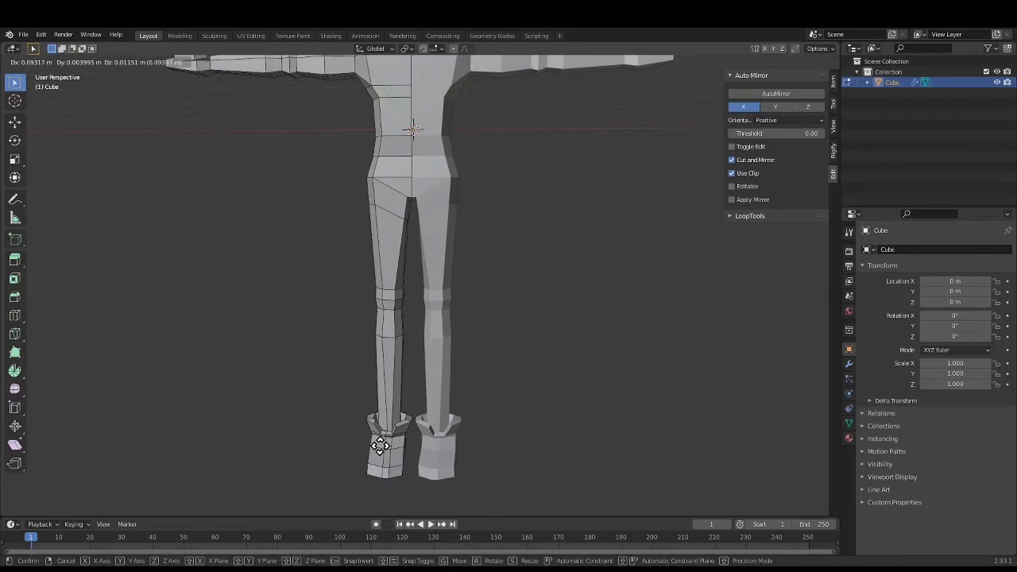
click(381, 445)
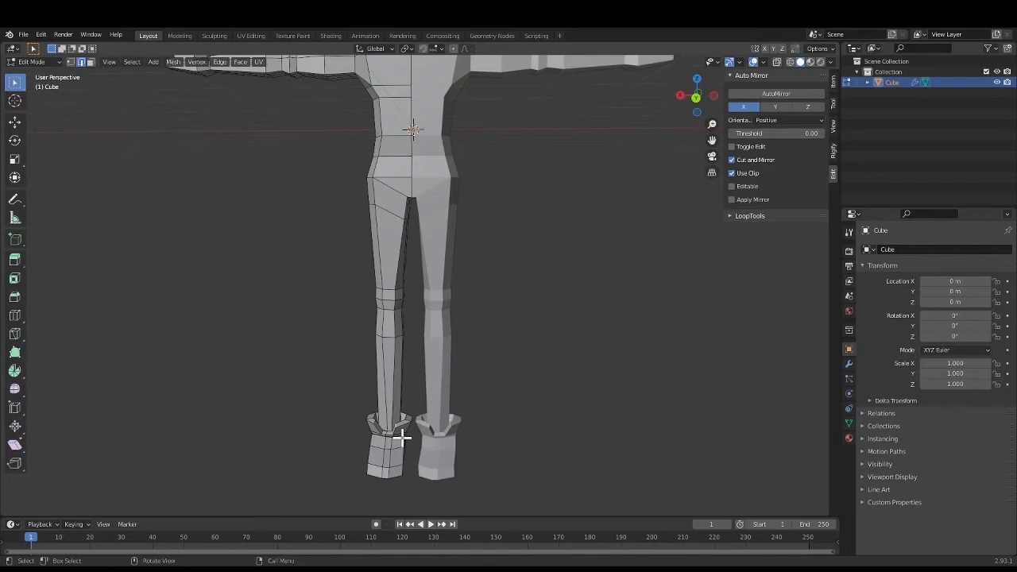
key(g)
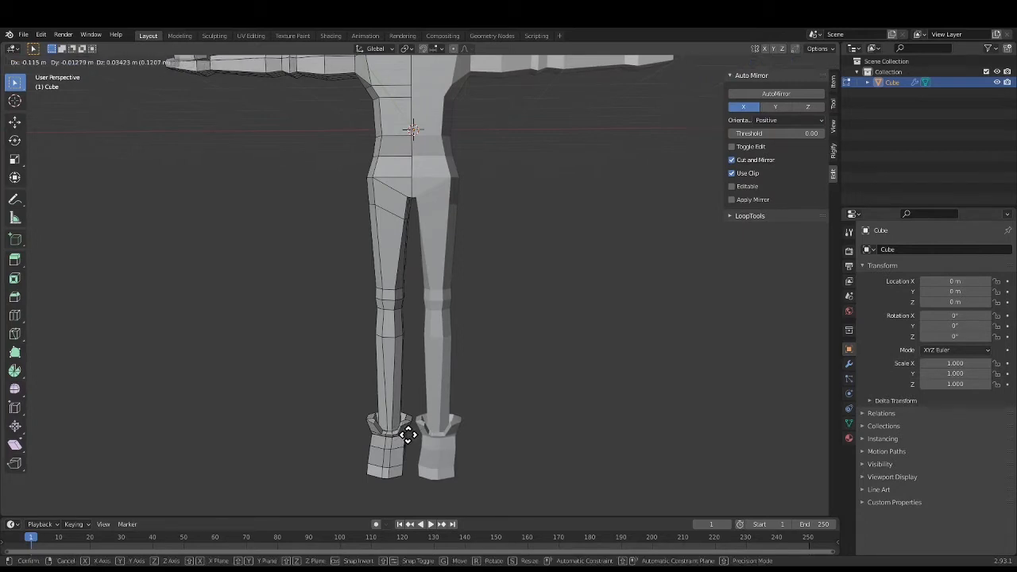
click(407, 434)
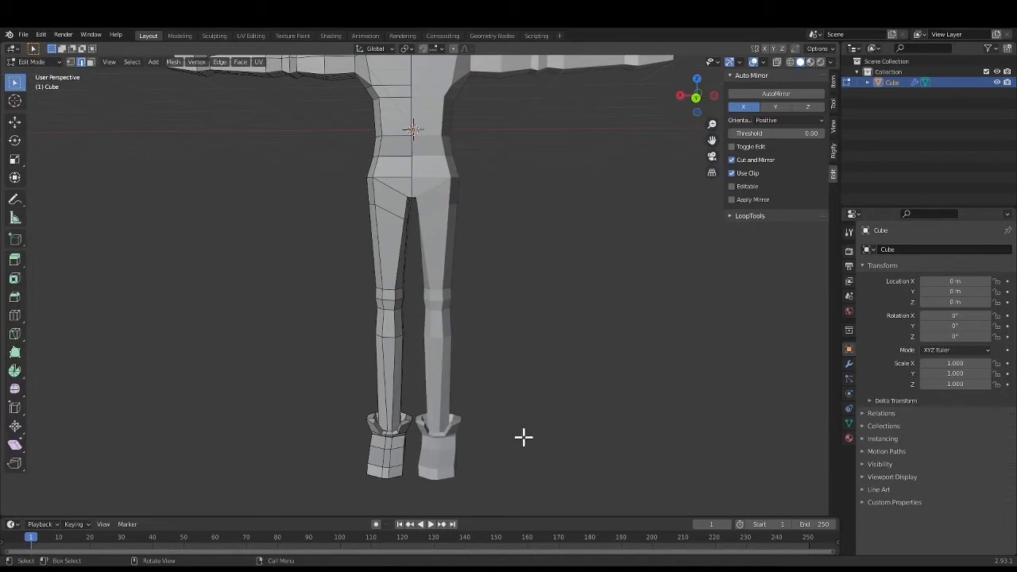
Extrude the two top faces of the torso slightly upward and scale them down to about 0.46
middle_drag(524, 440, 556, 342)
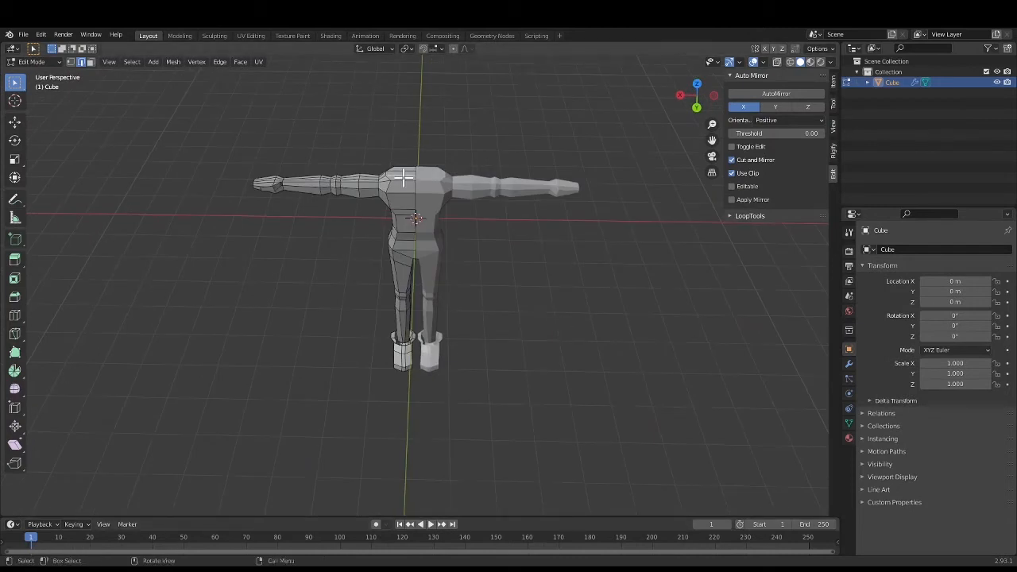
key(3)
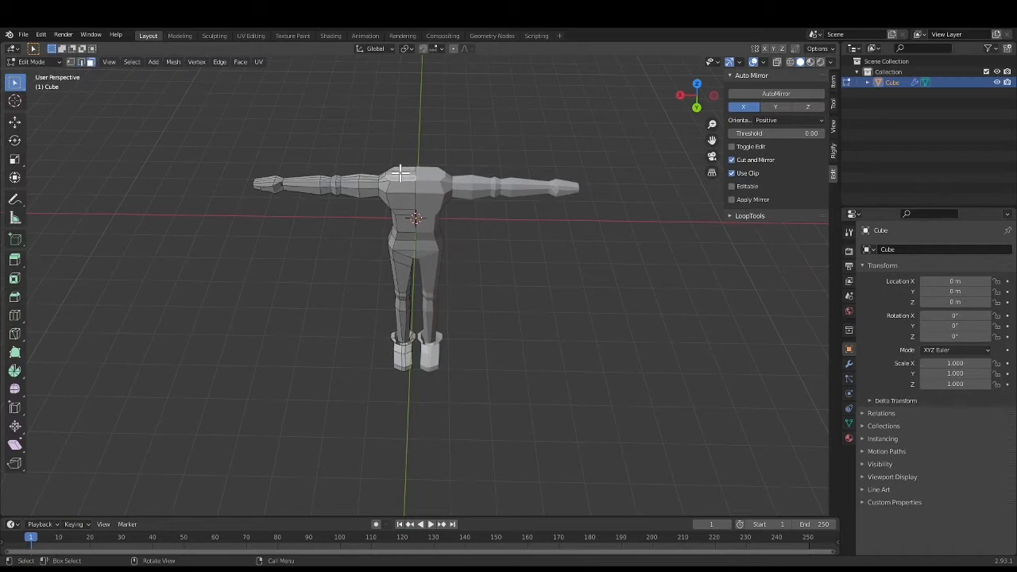
key(shift)
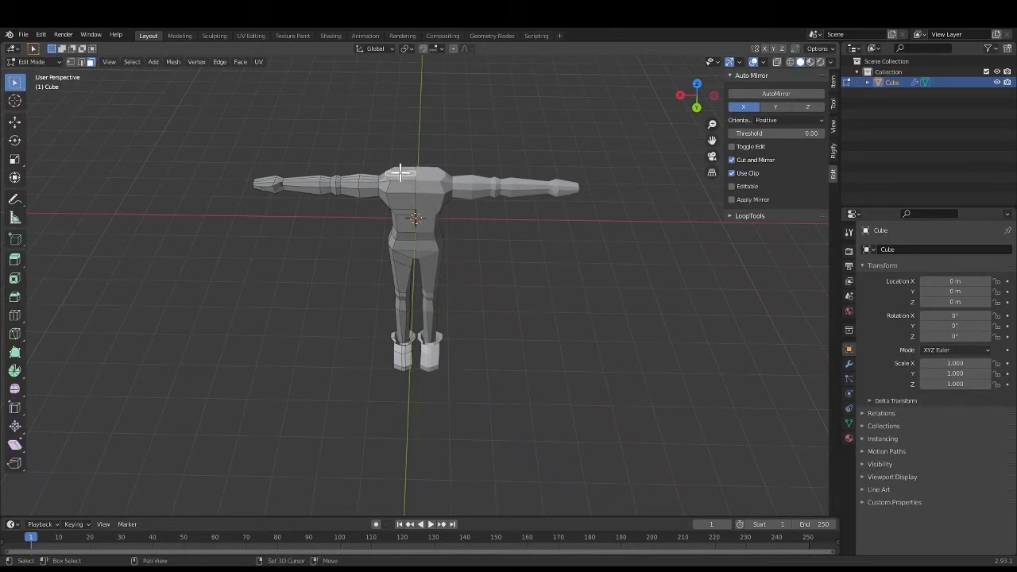
shift+click(401, 180)
shift+click(413, 195)
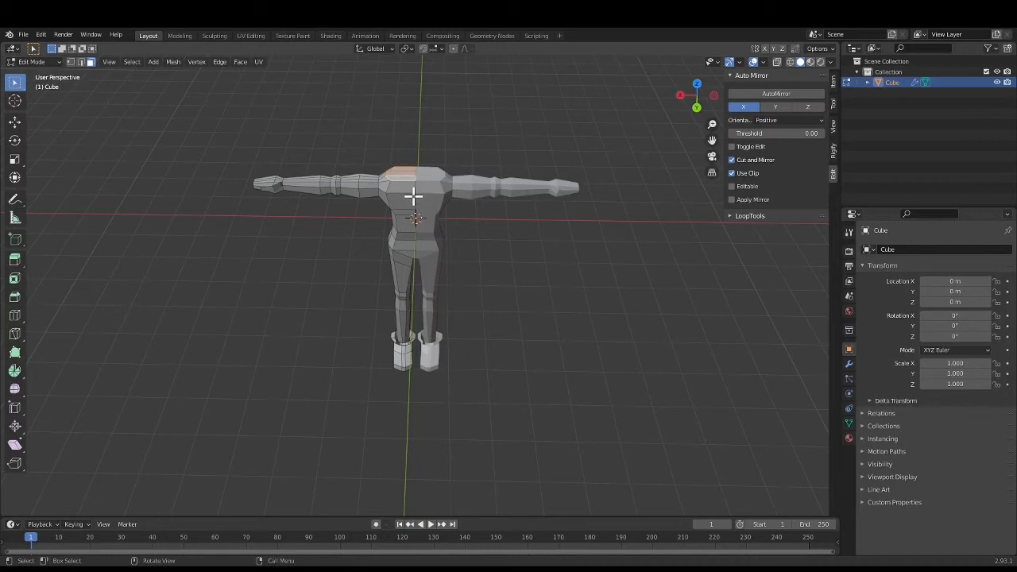
key(e)
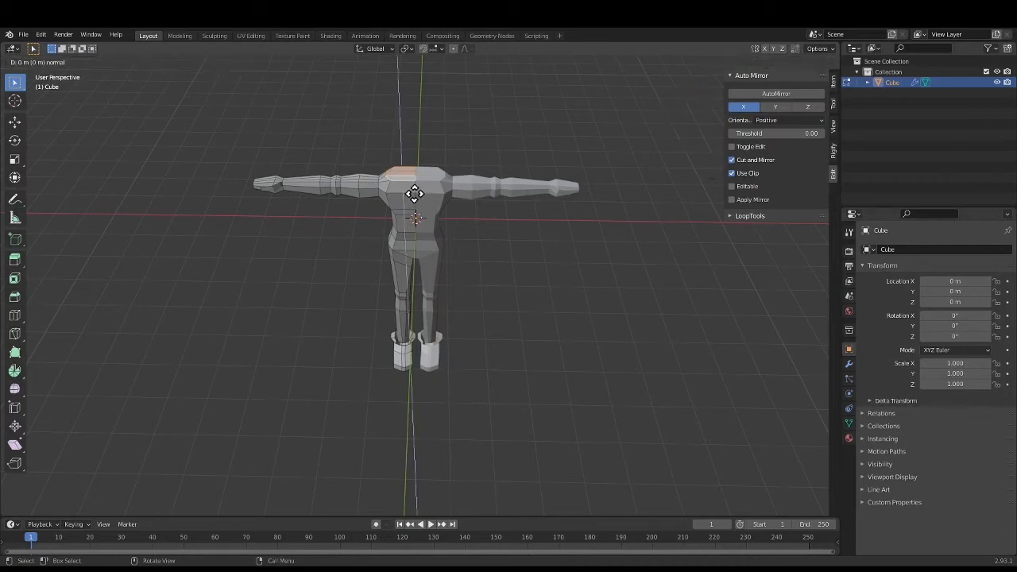
click(414, 190)
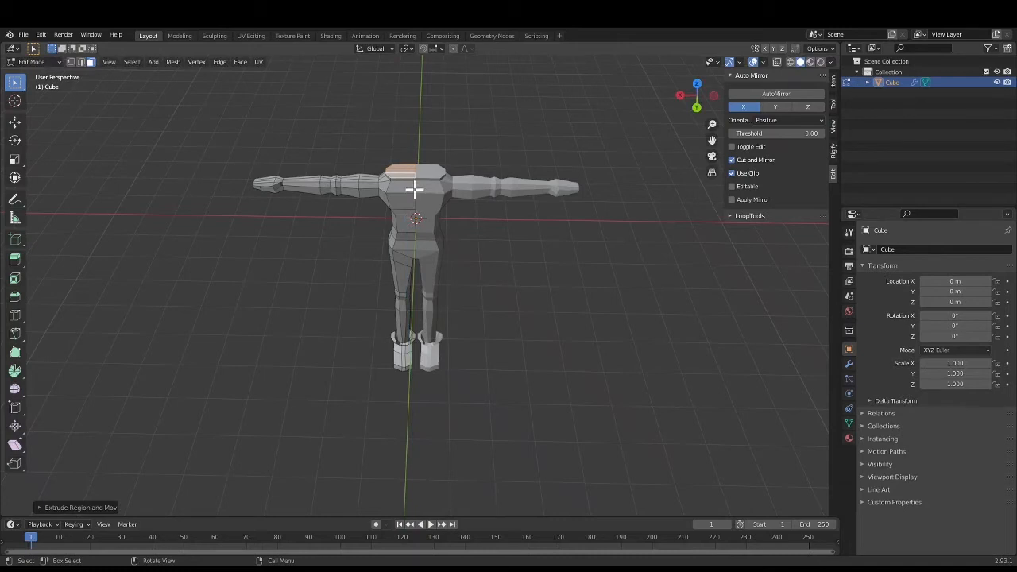
key(s)
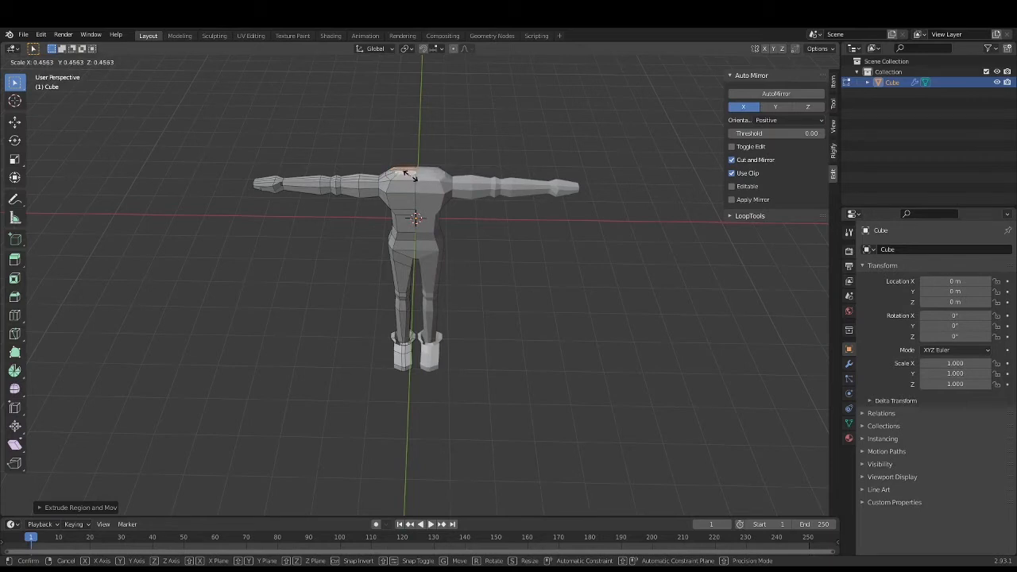
click(405, 171)
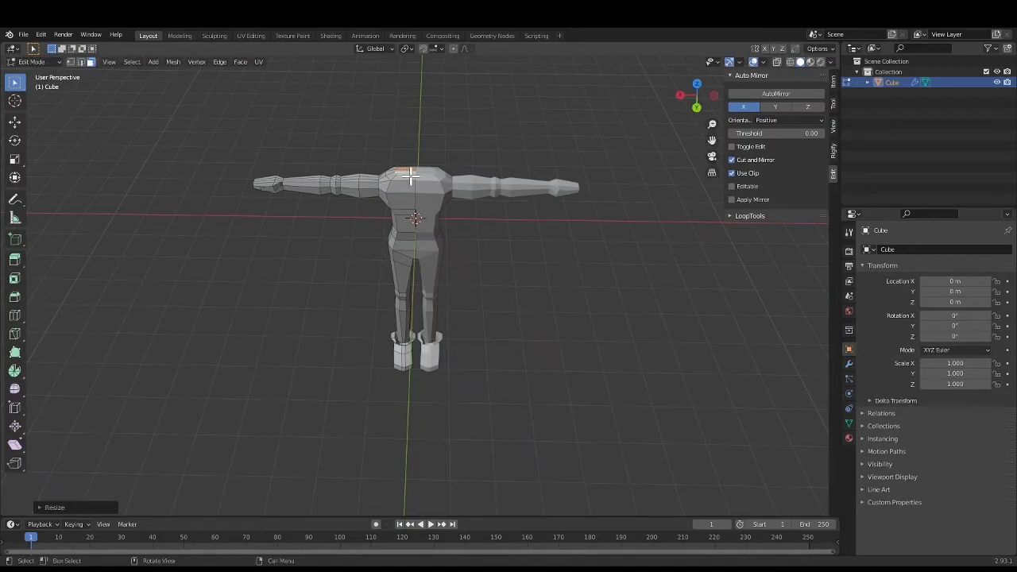
From the top view, narrow the extruded neck faces along X to about 0.2 and shift them slightly toward negative Y
click(694, 82)
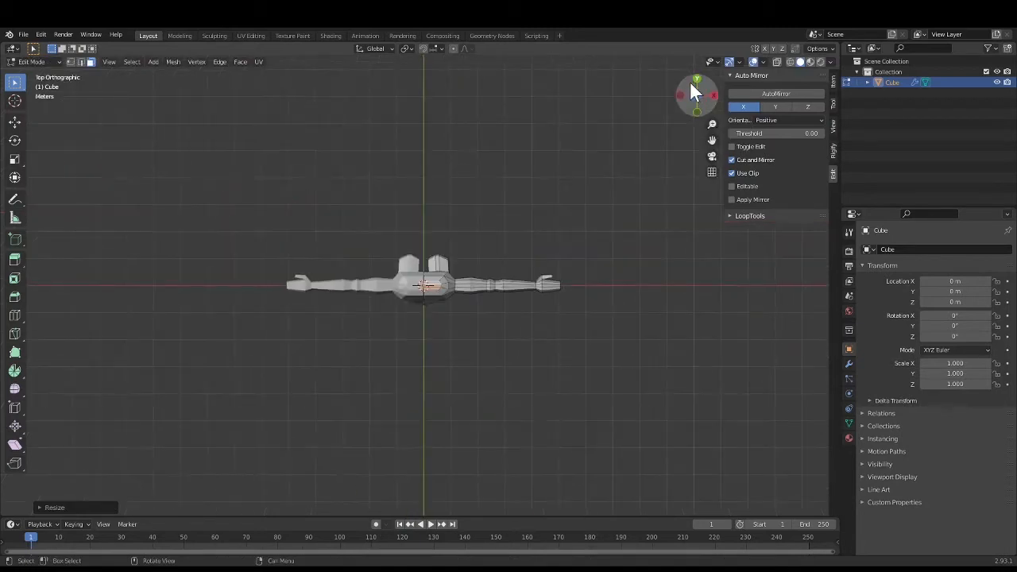
scroll(430, 289, up, 3)
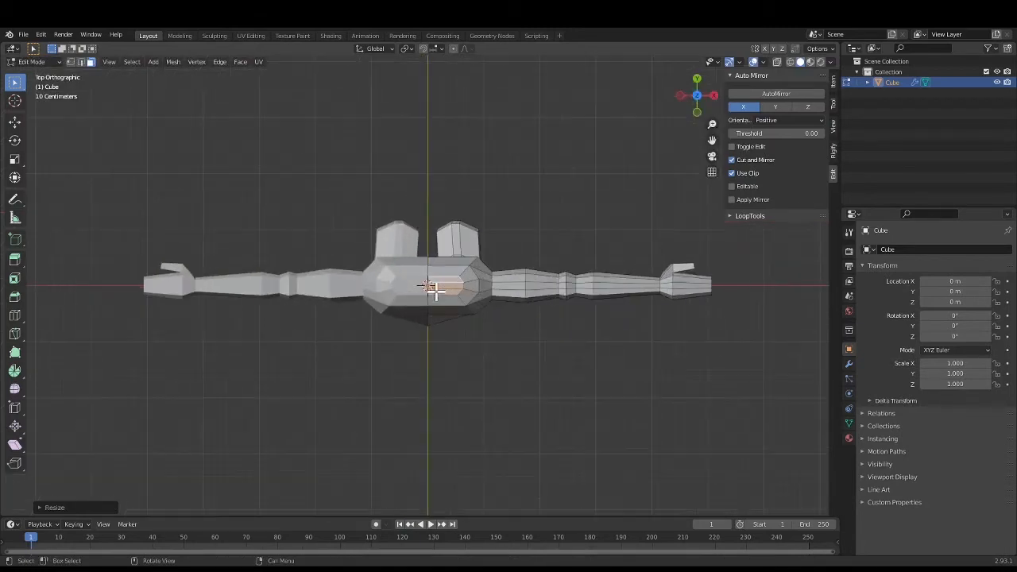
scroll(432, 289, up, 1)
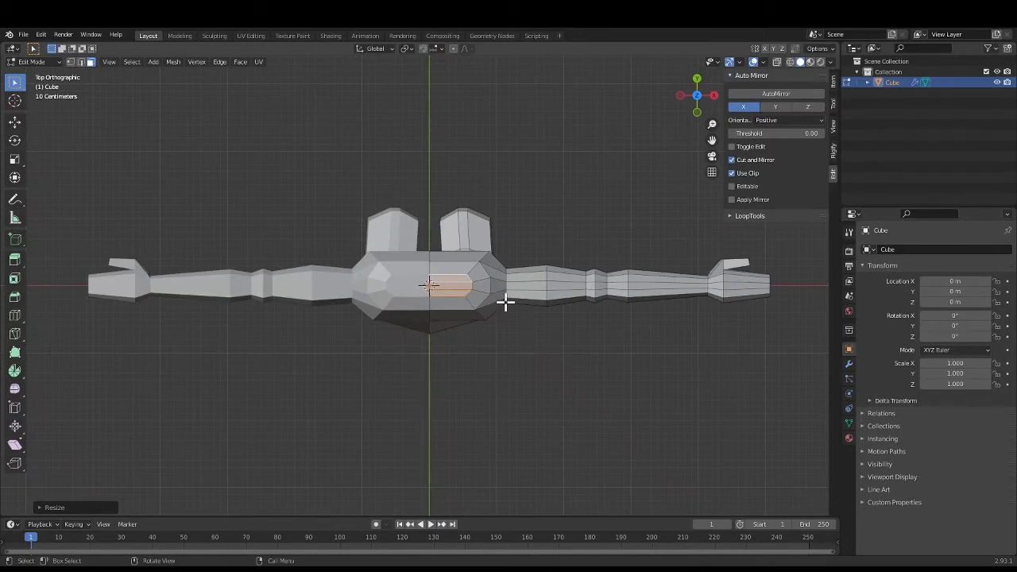
key(s)
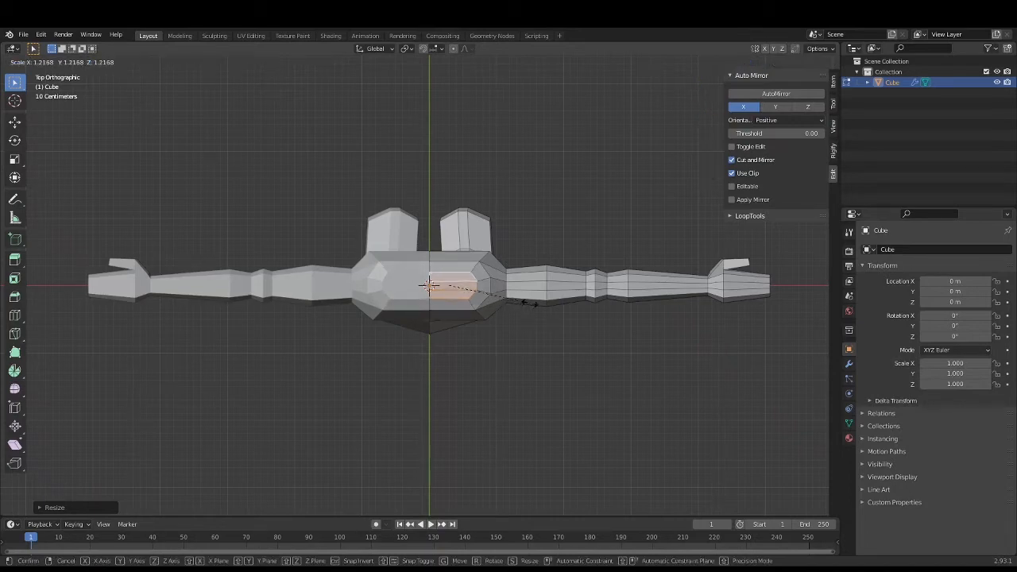
key(x)
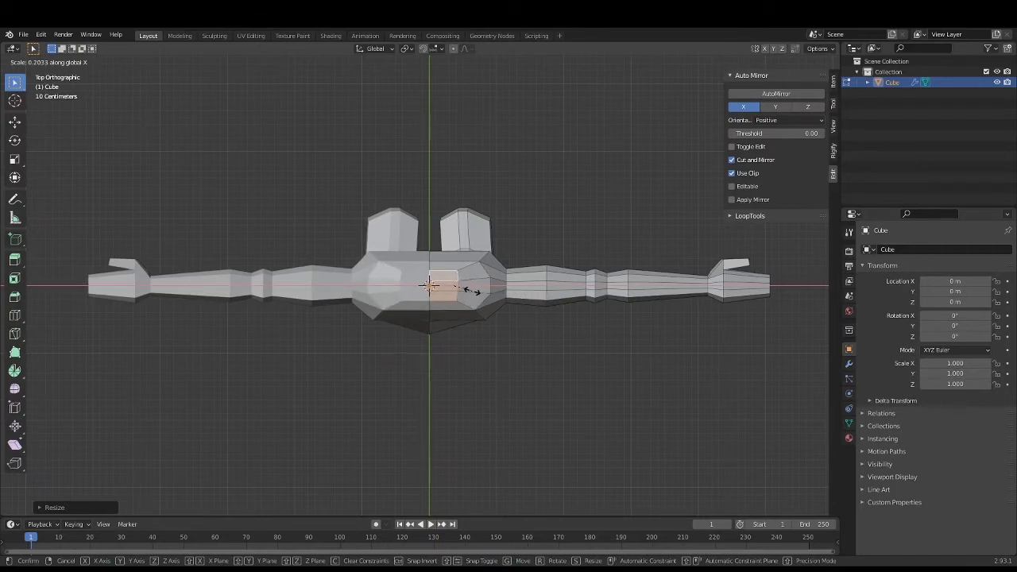
click(471, 290)
key(g)
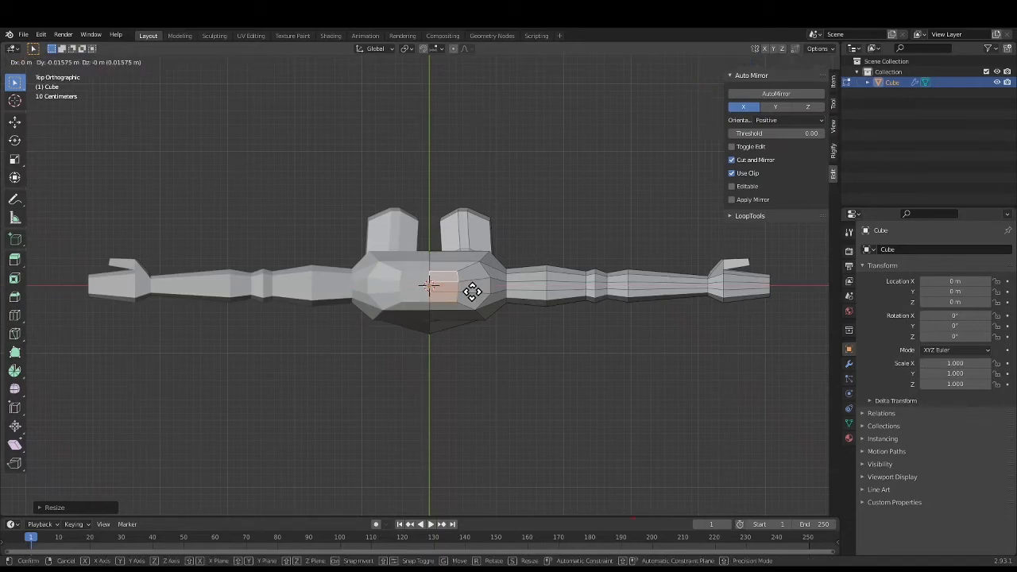
click(471, 298)
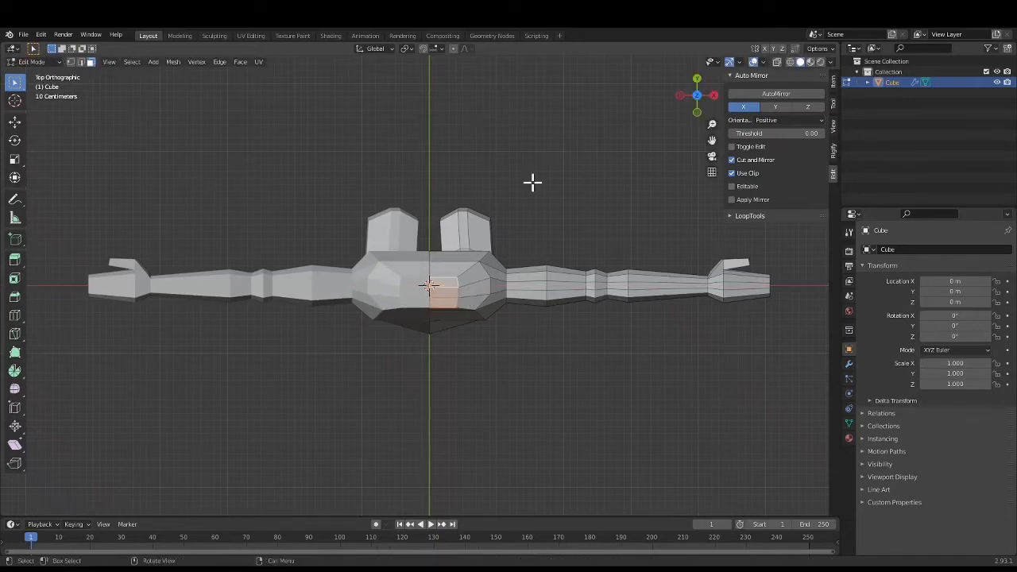
Dissolve the extruded neck vertices and scale the torso's merged top face to about 0.7
key(x)
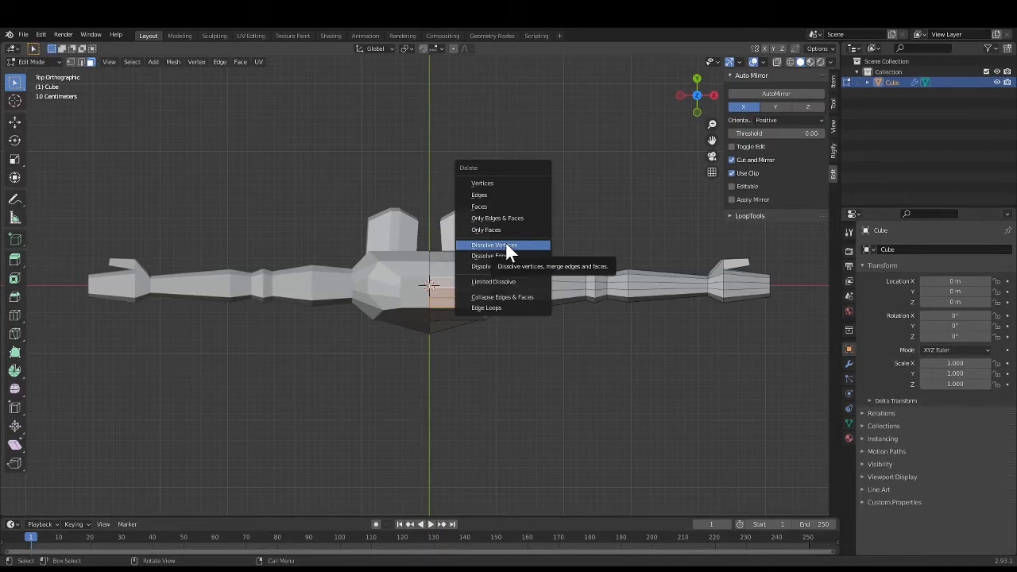
click(505, 245)
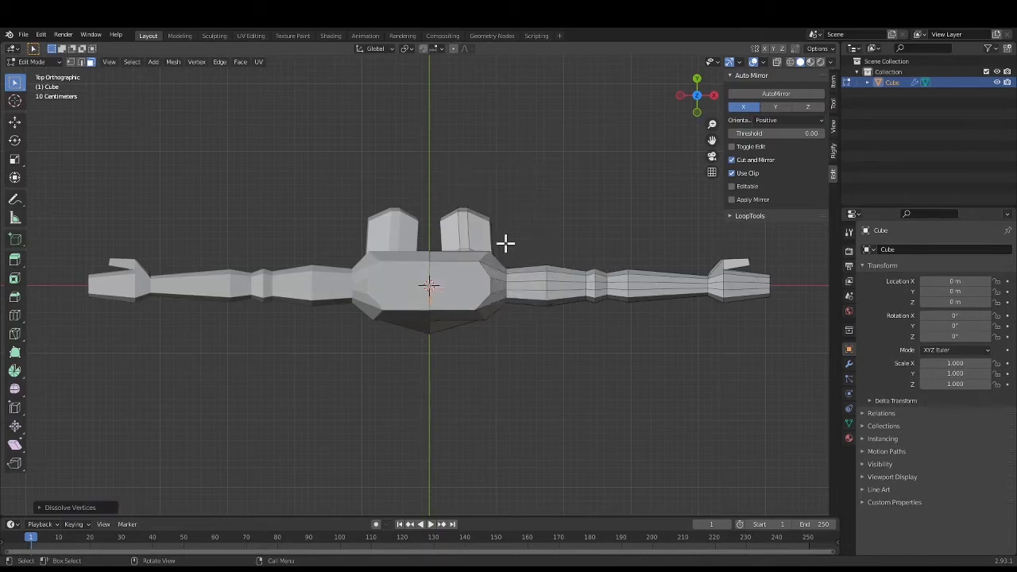
click(459, 291)
key(s)
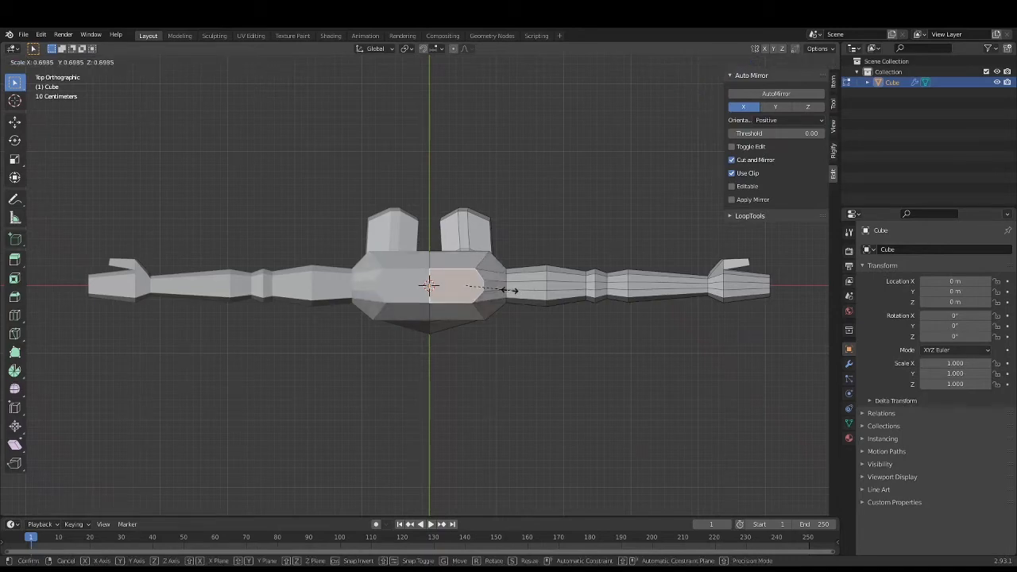
click(509, 290)
Move the outer edges of the torso's top face about 0.5 m inward along X and about 0.02 m toward negative Y
click(477, 298)
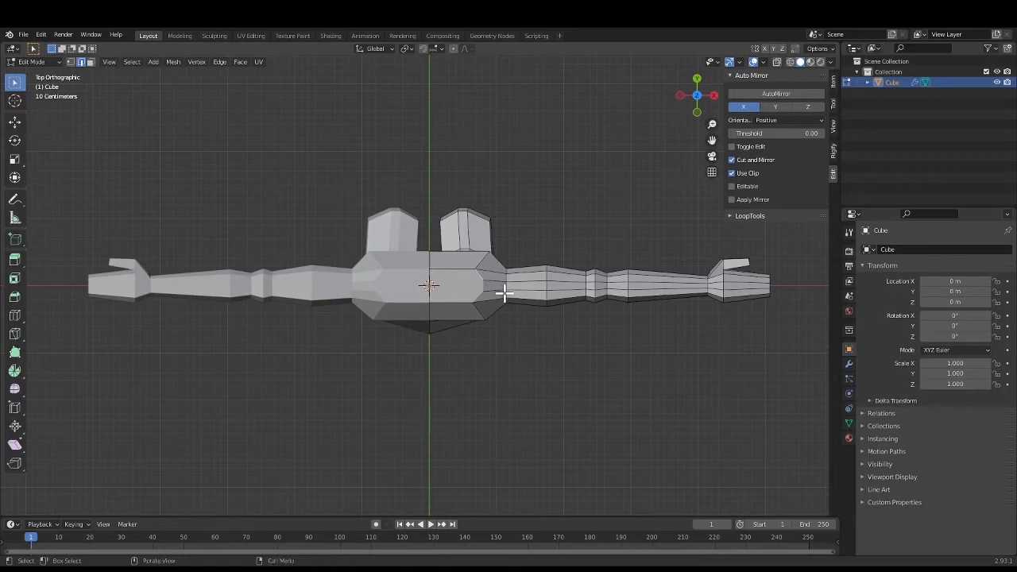
key(g)
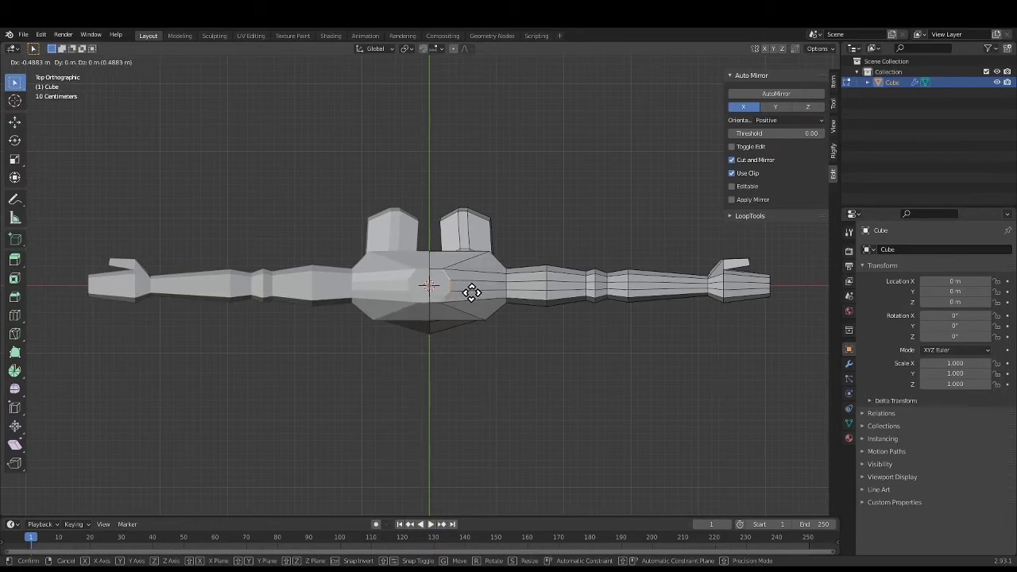
key(x)
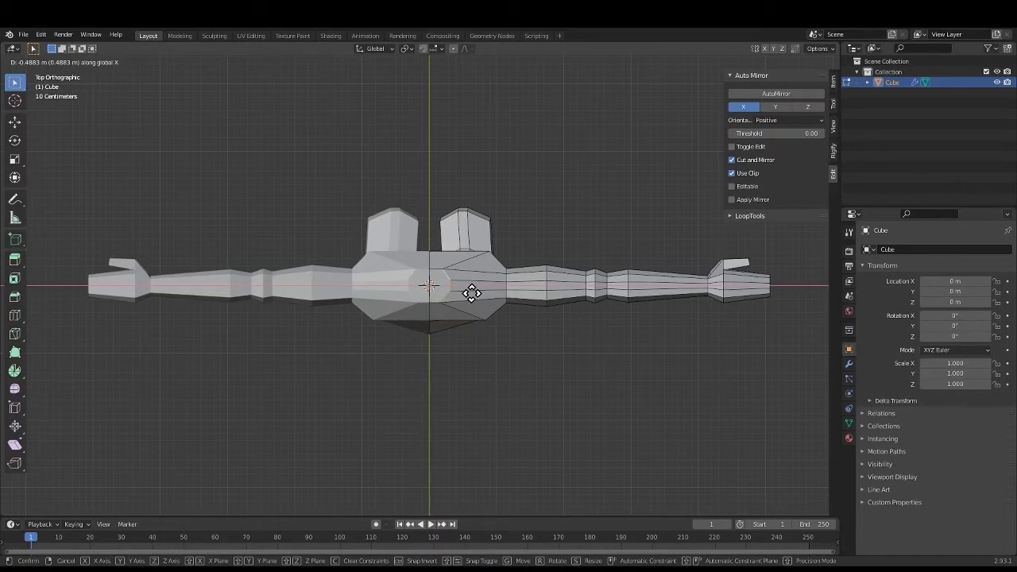
click(468, 293)
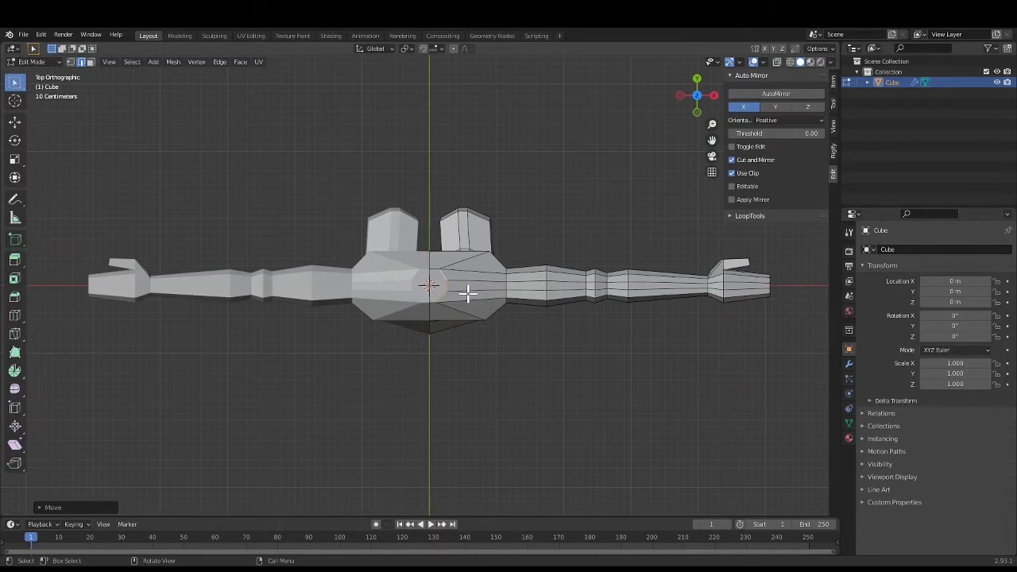
key(g)
key(y)
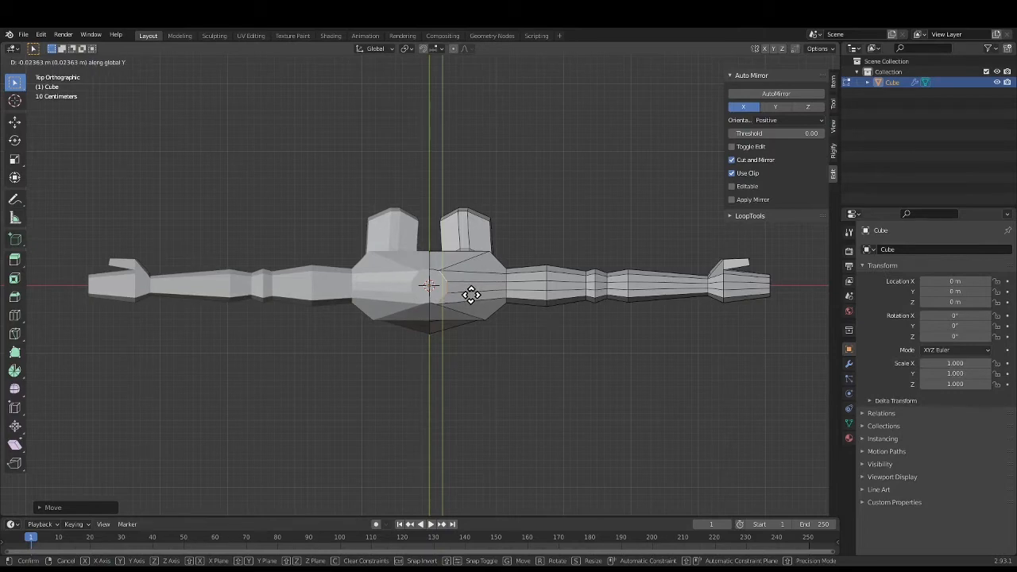
click(471, 295)
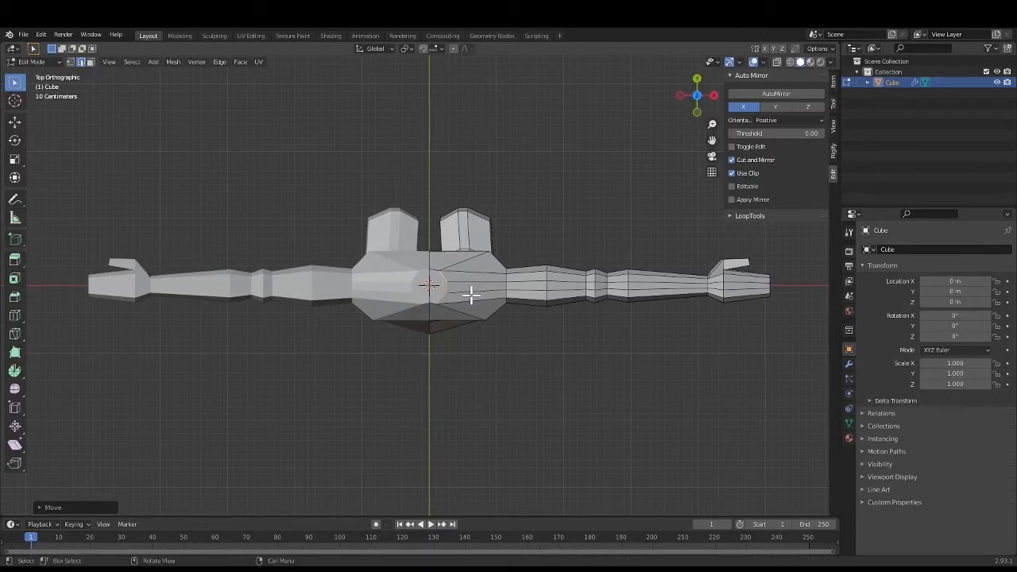
click(519, 411)
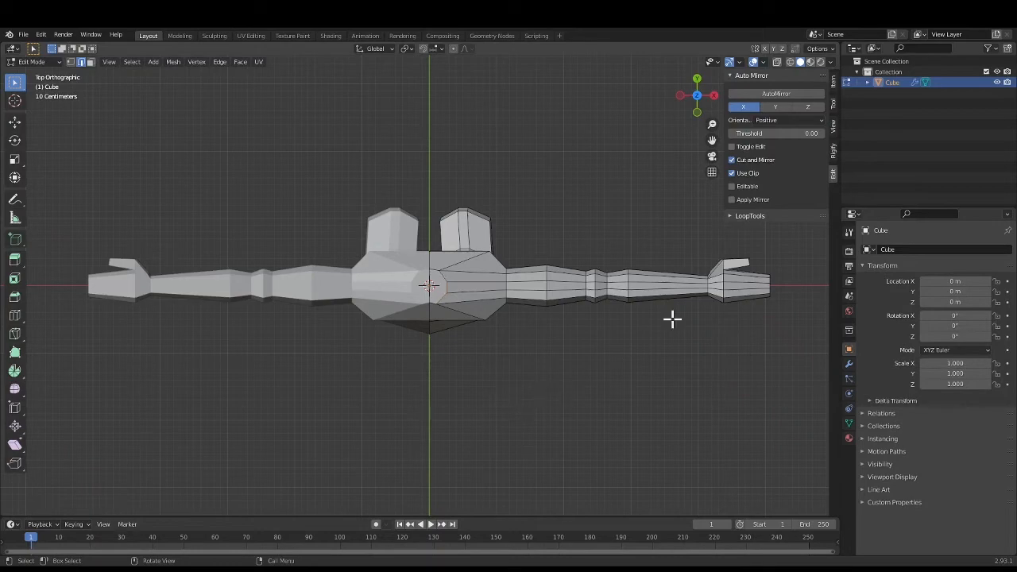
Select the torso's small top face and extrude it about 0.5 m upward along its normal to form the neck
click(698, 79)
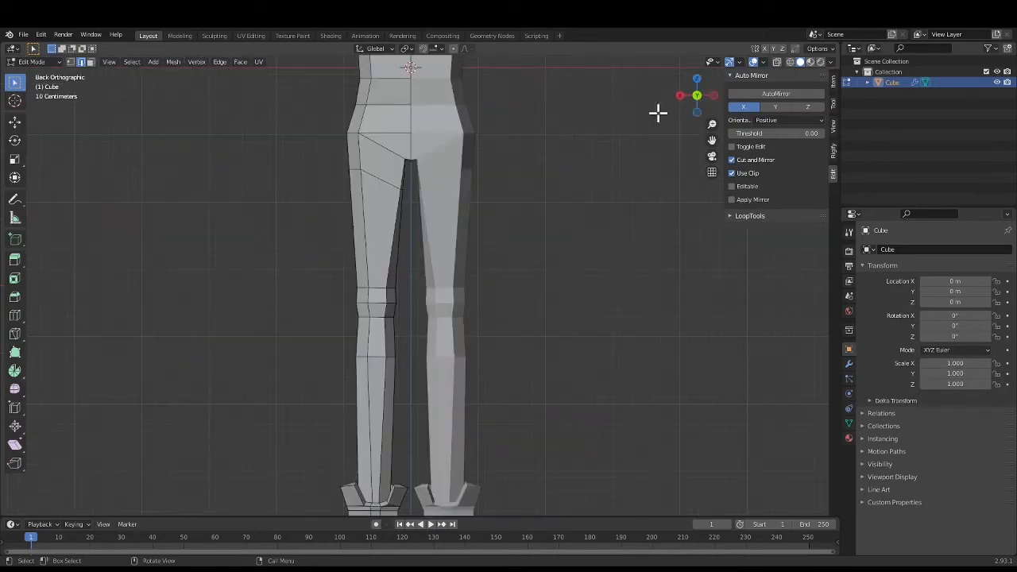
scroll(596, 219, down, 3)
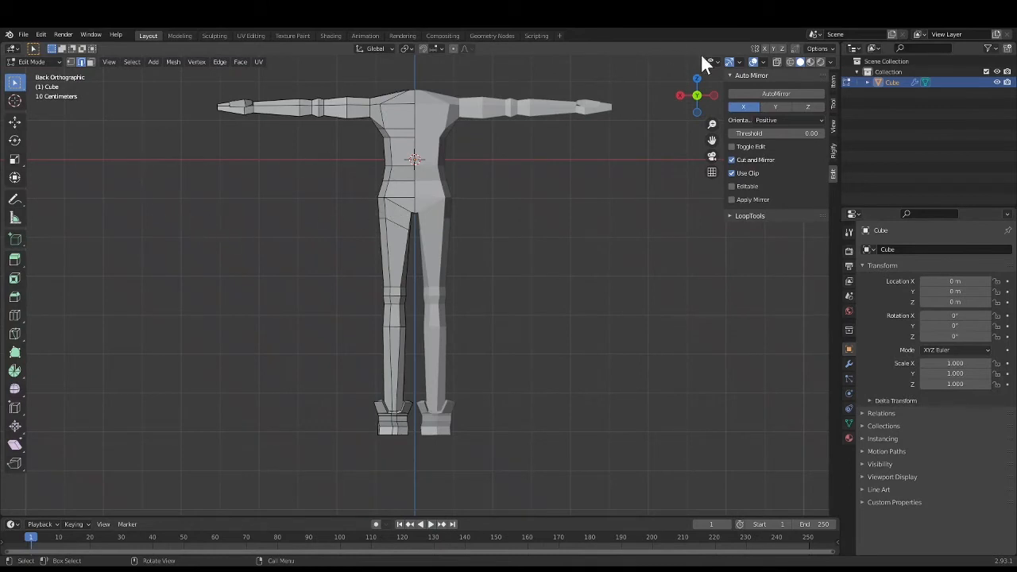
middle_drag(615, 215, 526, 257)
middle_drag(487, 193, 483, 273)
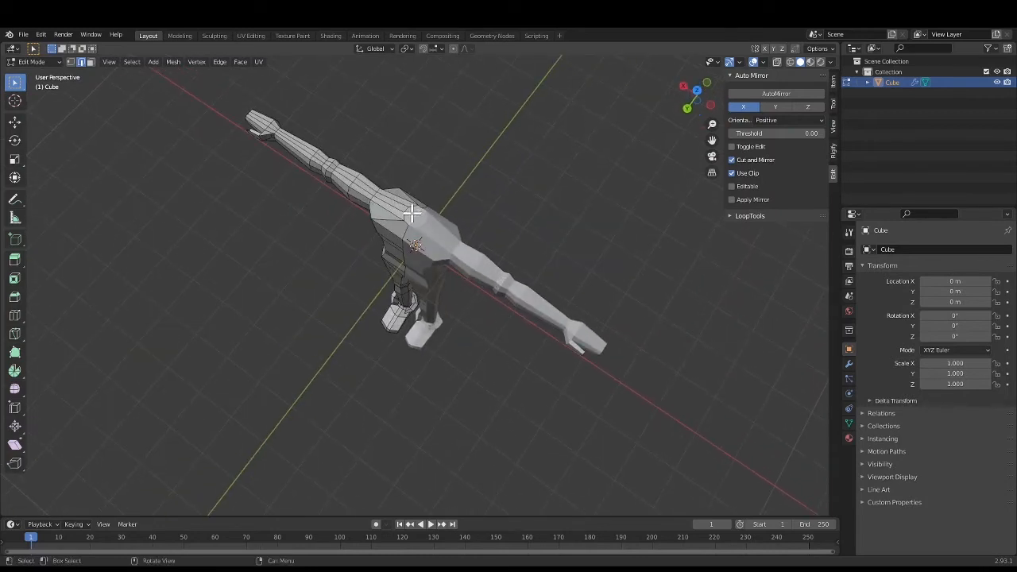
key(3)
click(410, 213)
key(e)
right_click(411, 213)
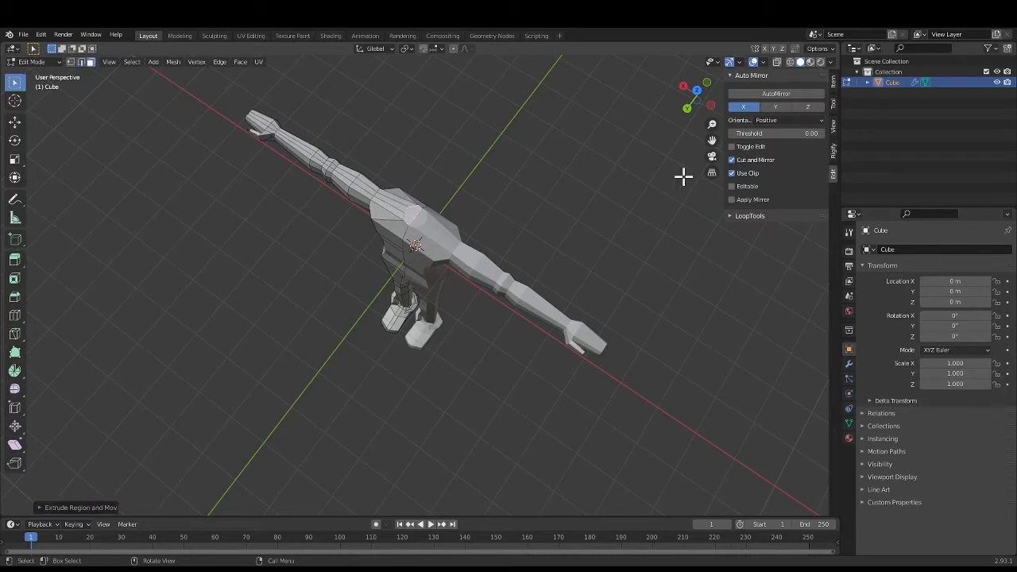
click(686, 109)
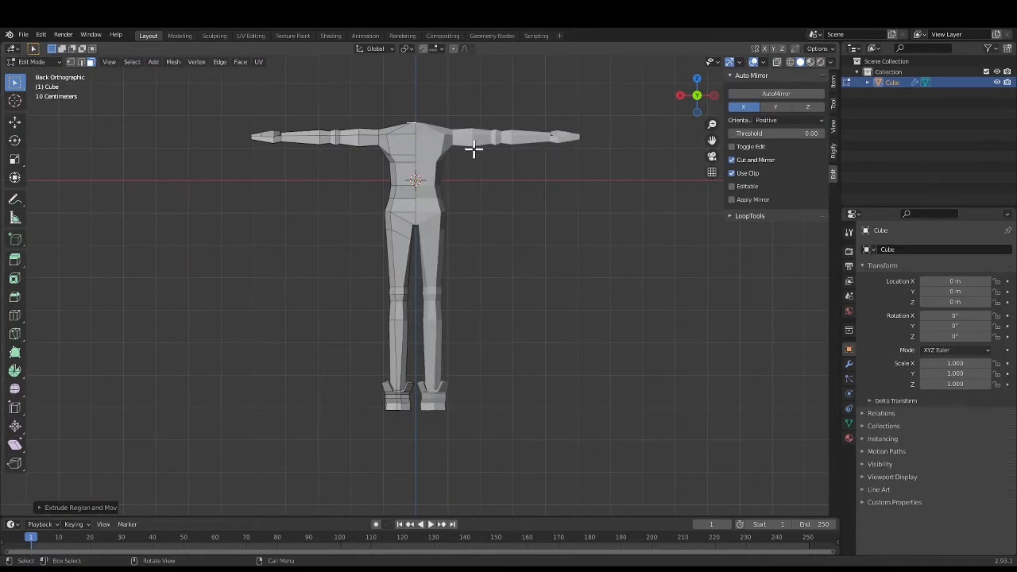
key(e)
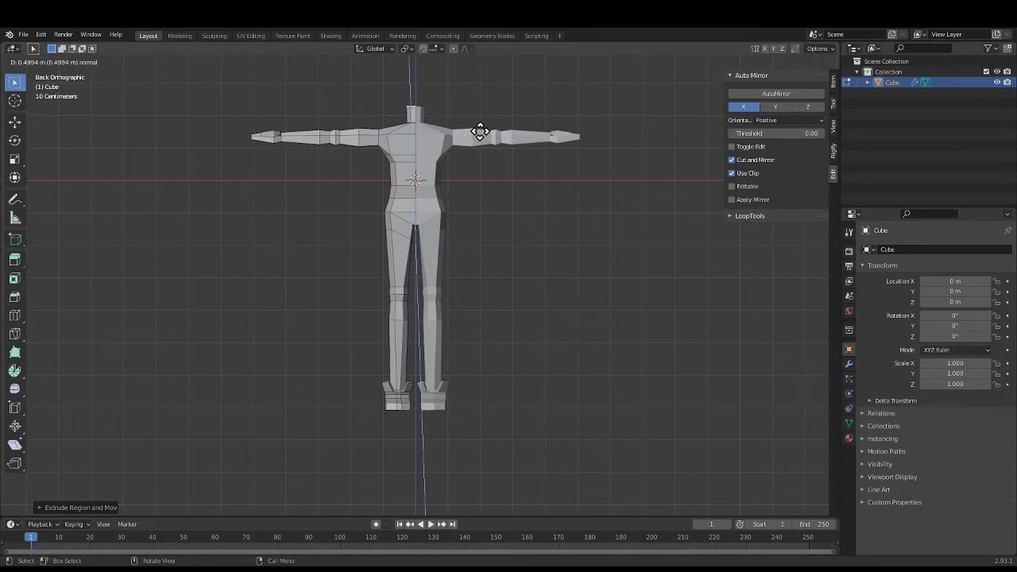
click(479, 132)
click(676, 95)
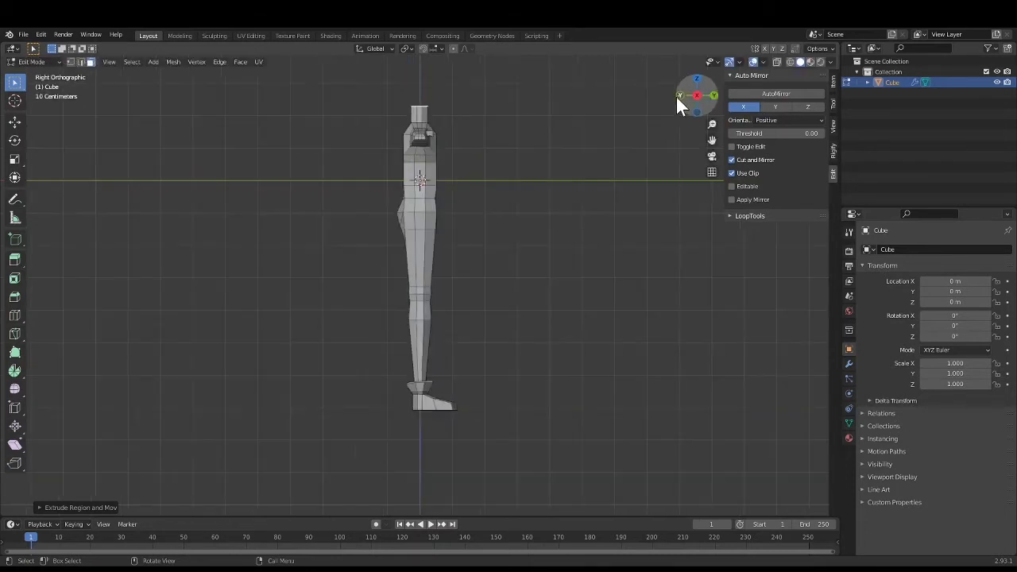
scroll(545, 125, up, 1)
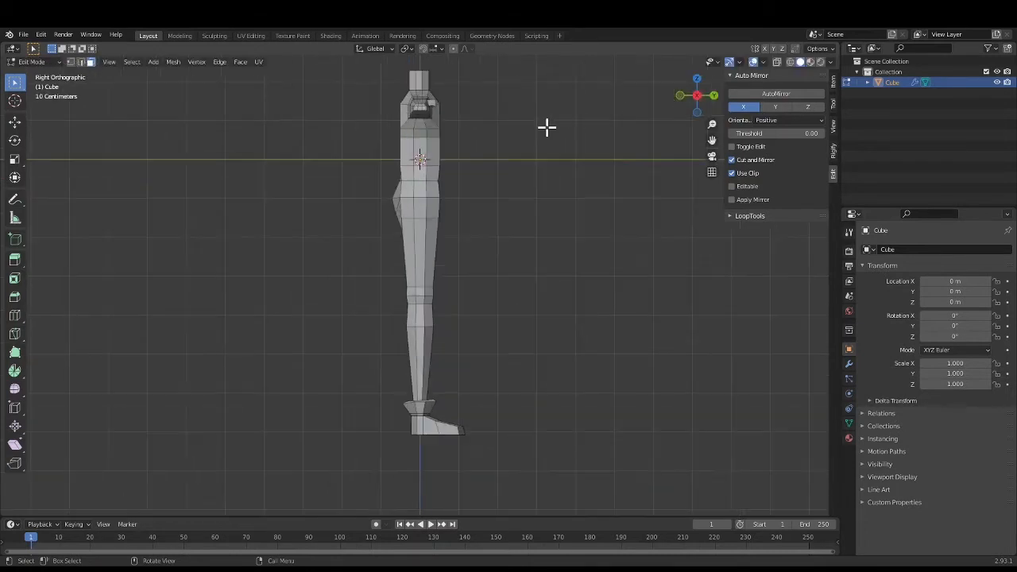
Enable X-ray in edge select mode, select the top edges of the neck and extrude them slightly upward
scroll(545, 127, down, 2)
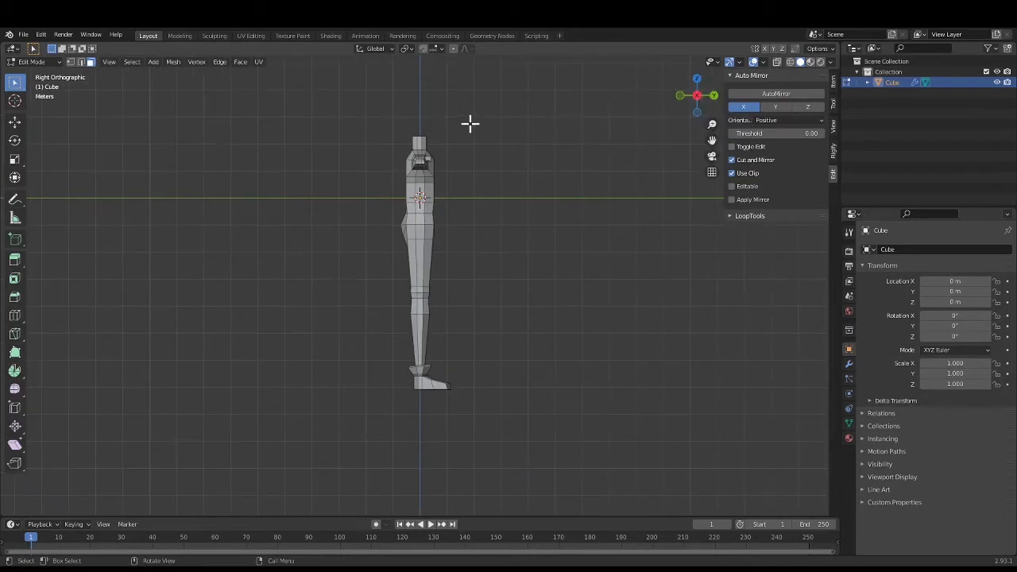
key(2)
click(773, 62)
drag(402, 134, 453, 138)
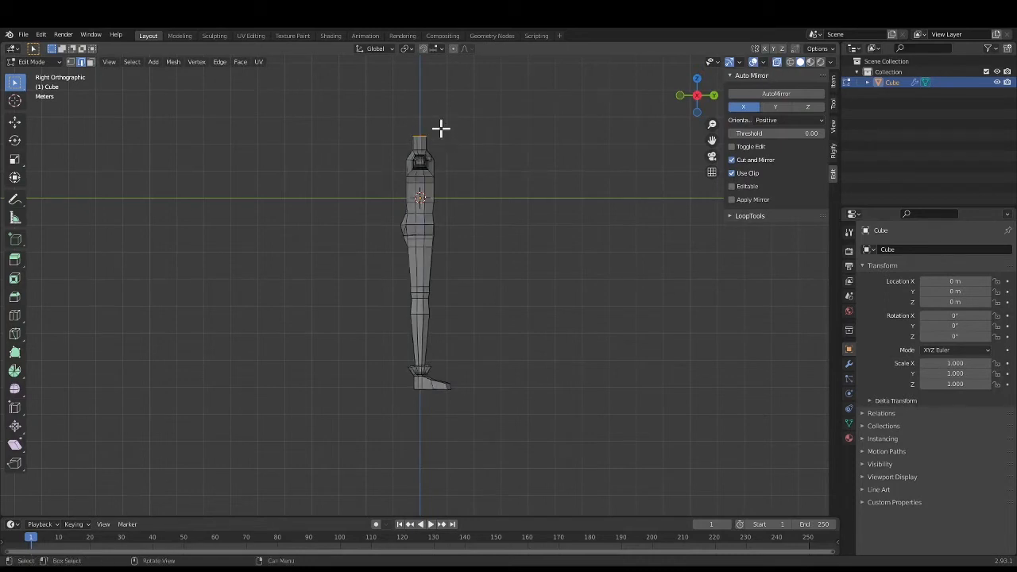
key(e)
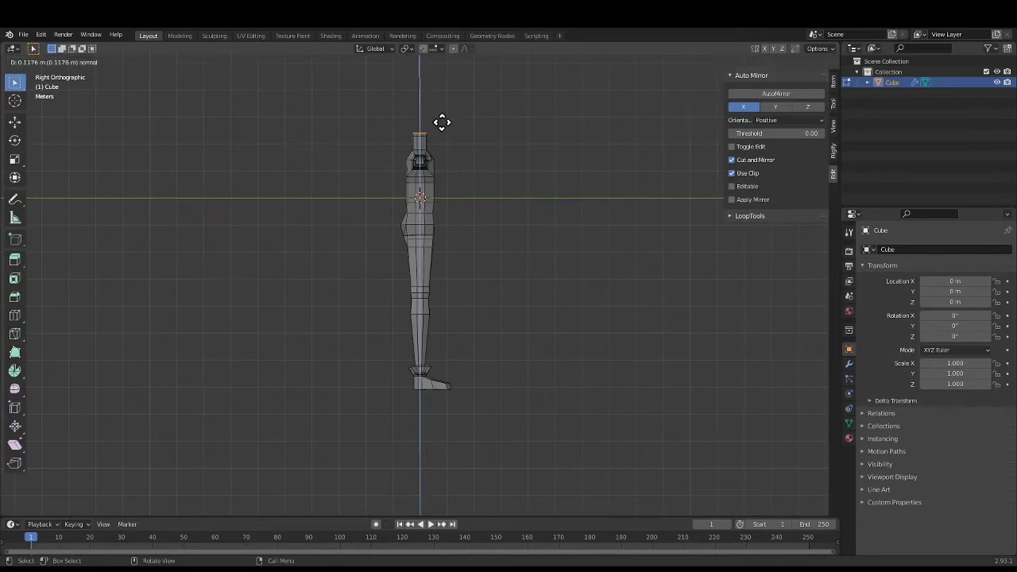
click(441, 121)
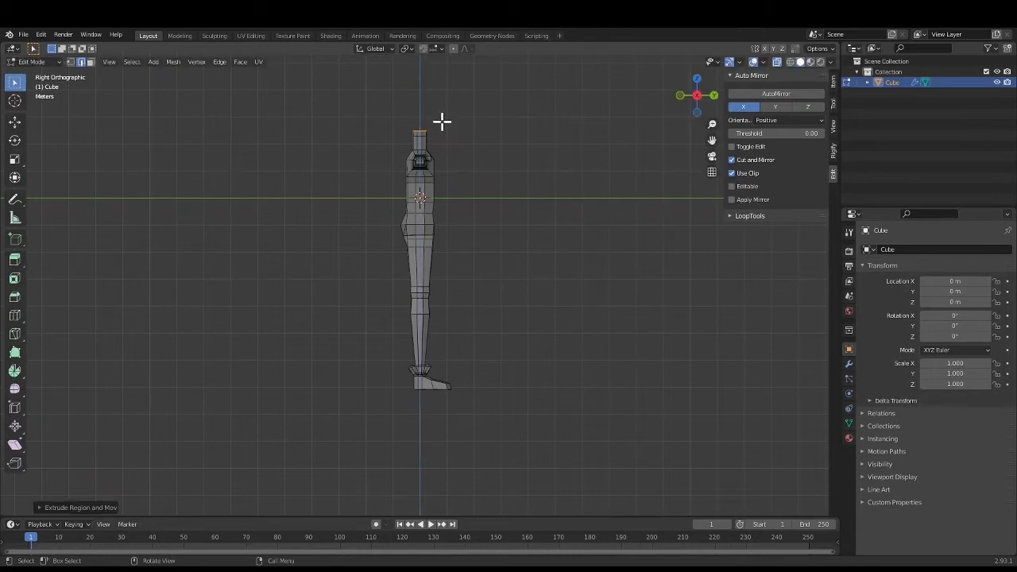
Scale the extruded neck loop by about 2.6 and tilt it down toward the front for the base of the head
key(s)
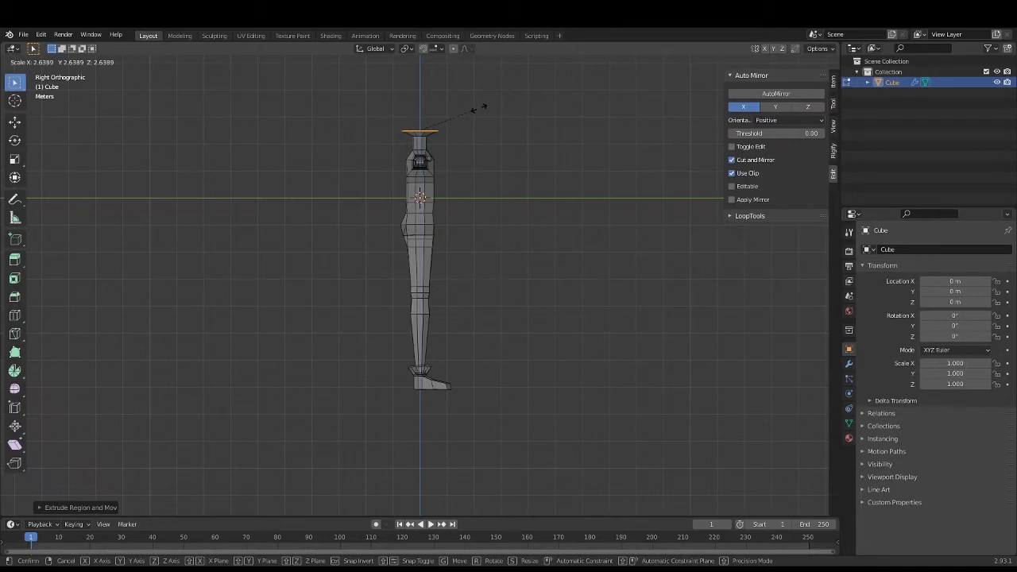
click(474, 108)
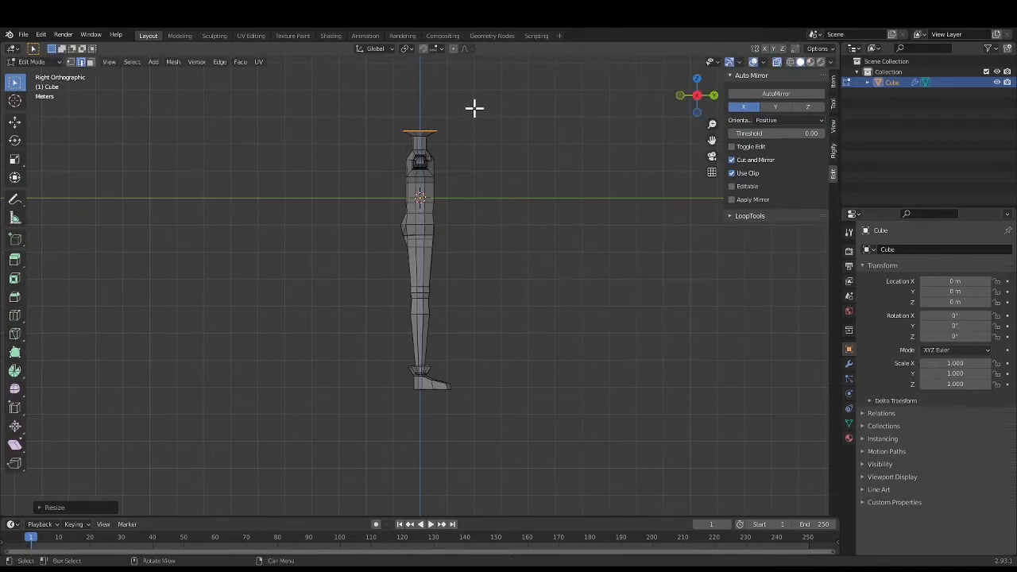
key(r)
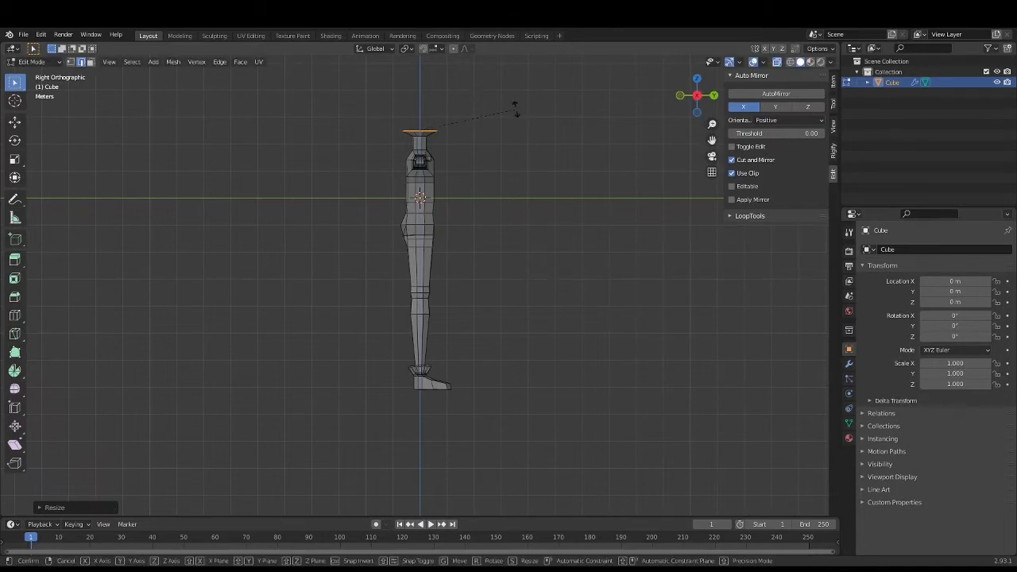
click(516, 158)
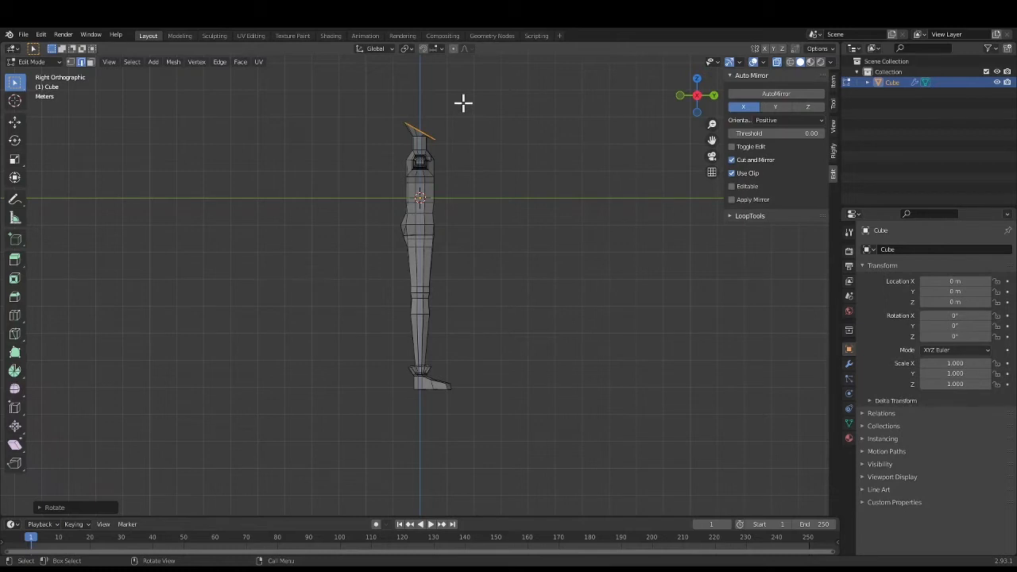
Extrude the tilted head loop about 0.6 m, rotating it level and shifting it back about 0.18 m
key(e)
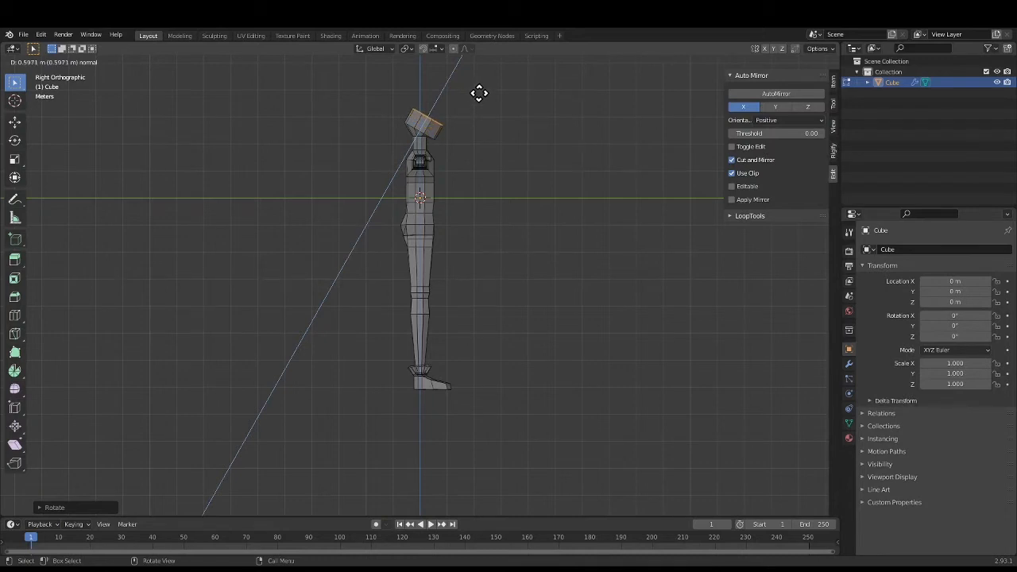
click(479, 88)
key(r)
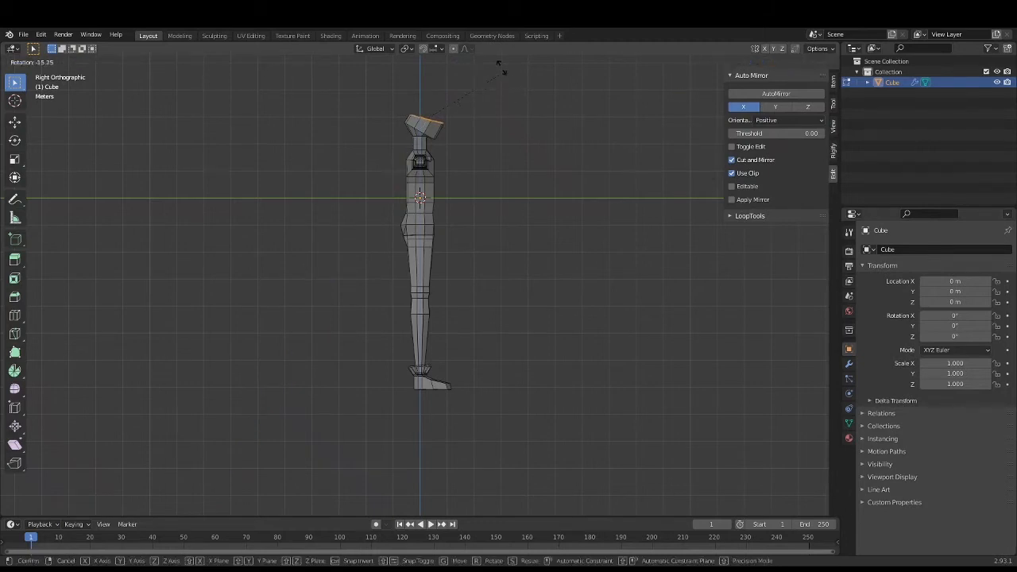
click(491, 514)
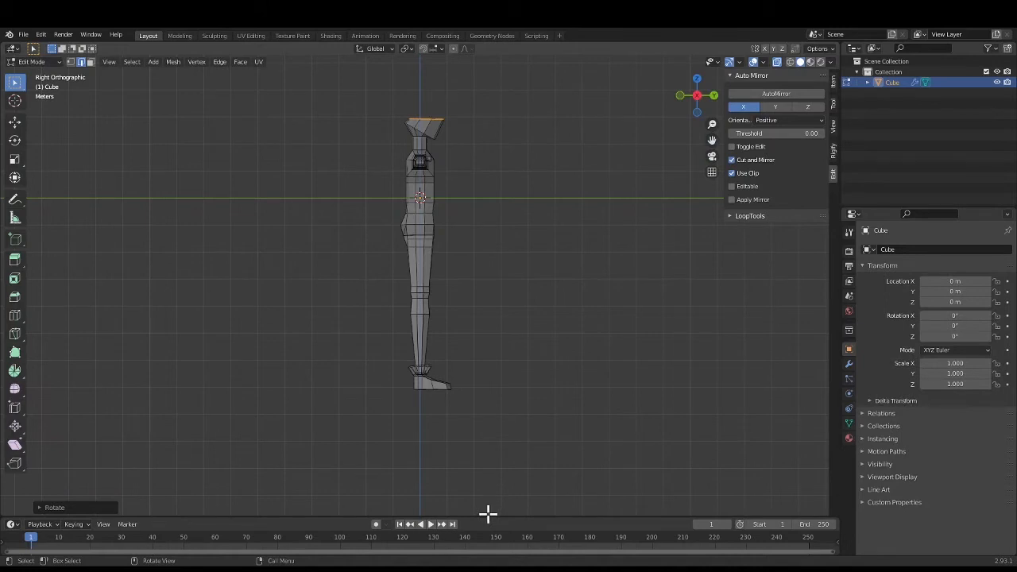
key(g)
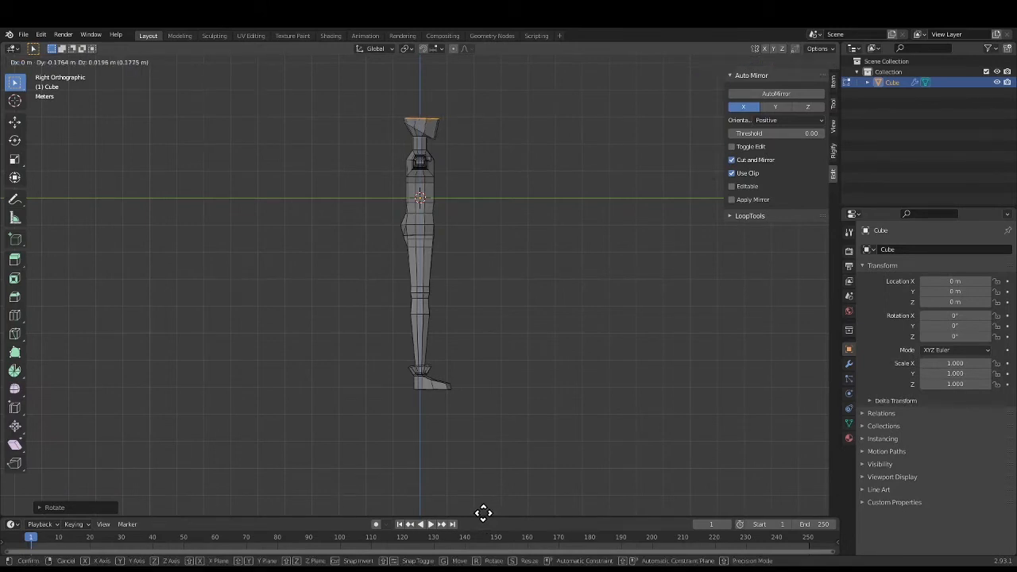
click(483, 512)
Extrude the levelled loop about 0.52 m upward to form the main height of the head
scroll(586, 466, up, 1)
scroll(583, 467, down, 2)
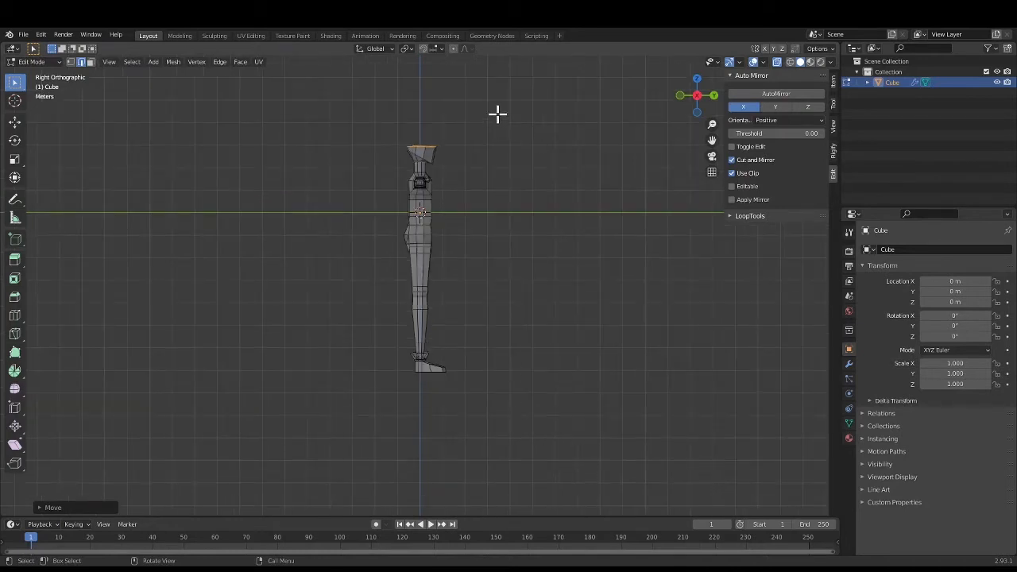
key(g)
key(z)
key(z)
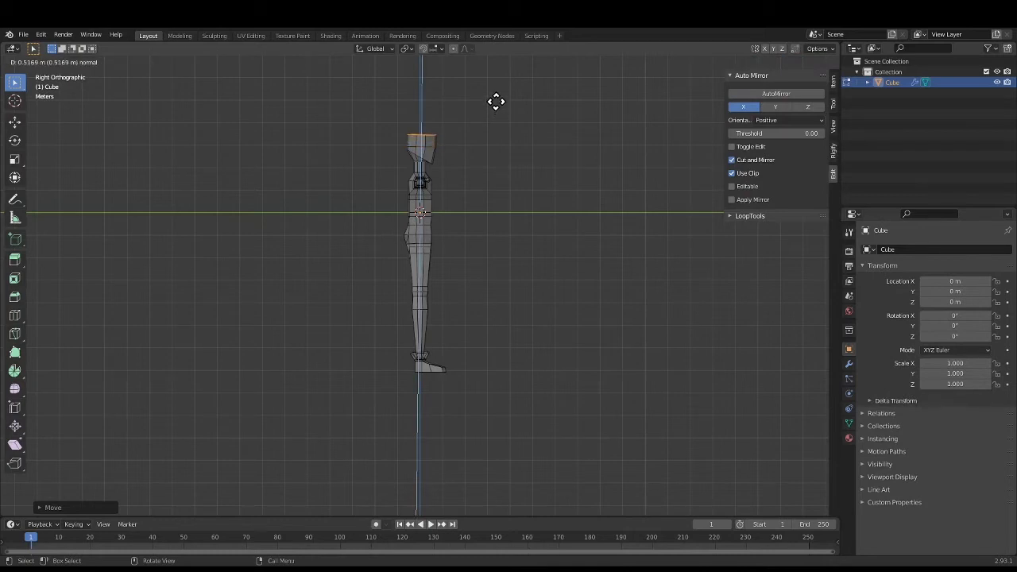
click(495, 100)
Extrude the top loop of the head about 0.24 m and scale it to about 0.8
key(e)
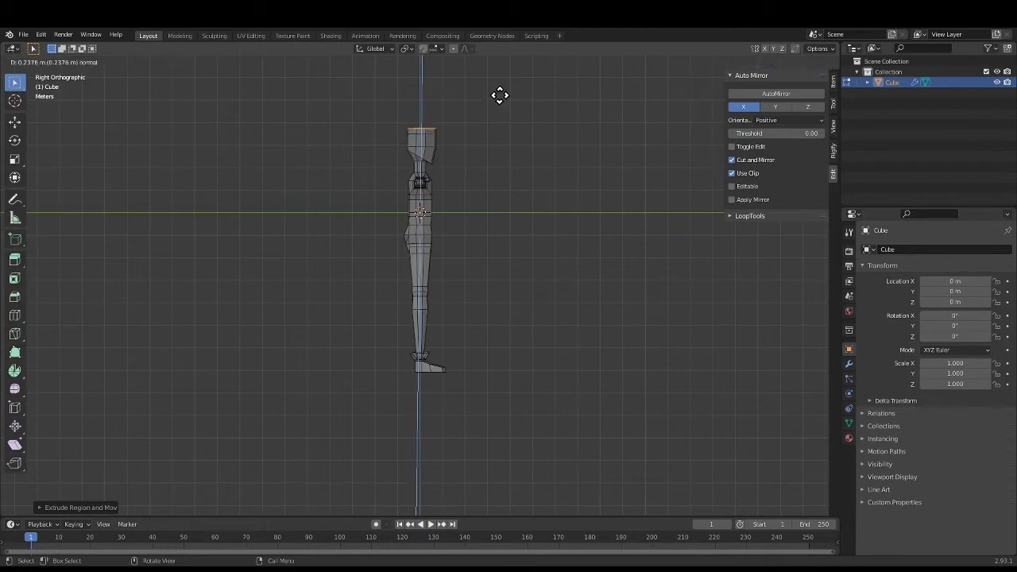
click(499, 94)
key(s)
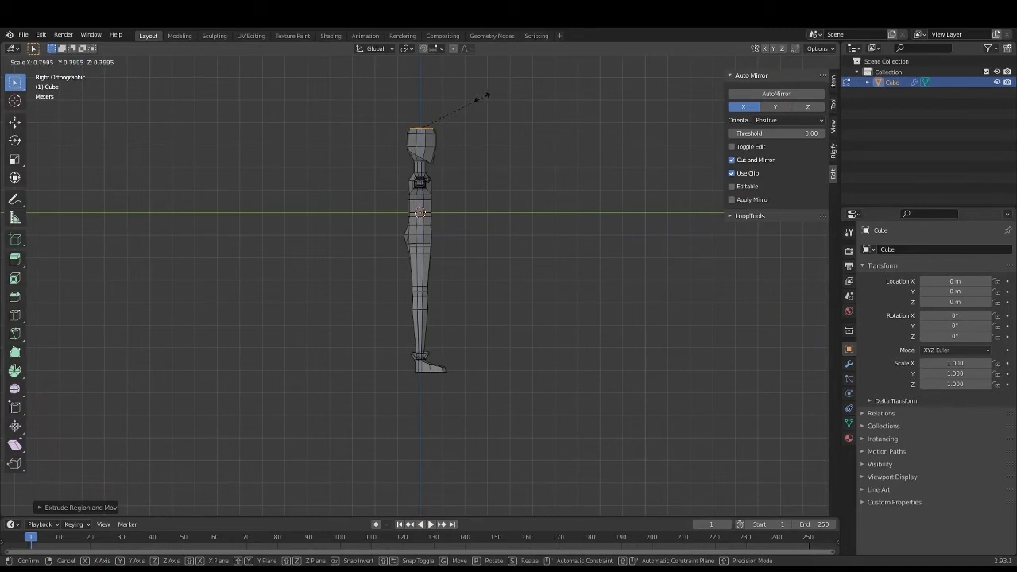
click(482, 97)
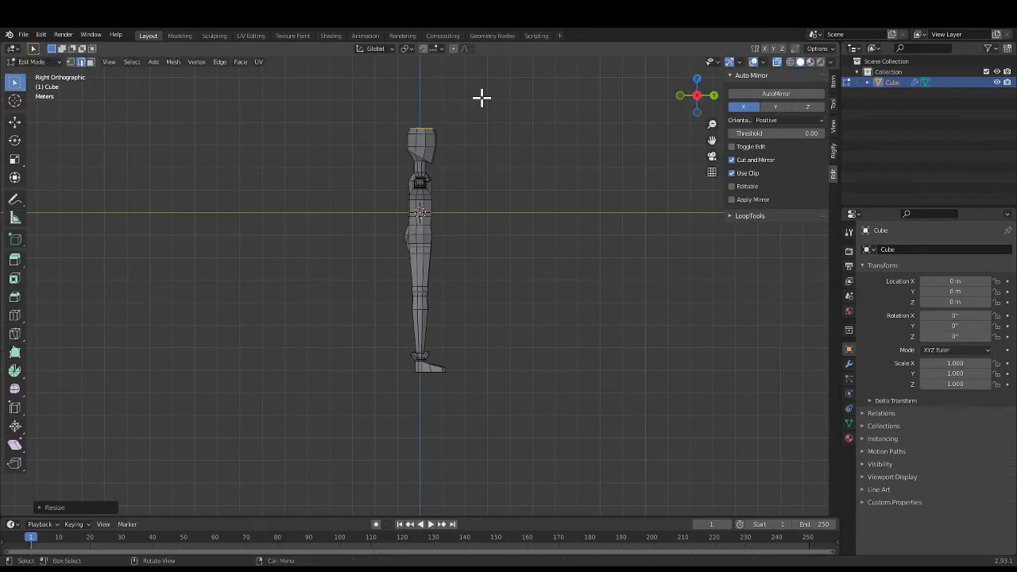
Extrude the head's top loop slightly upward once more and shrink it strongly to round off the crown
key(e)
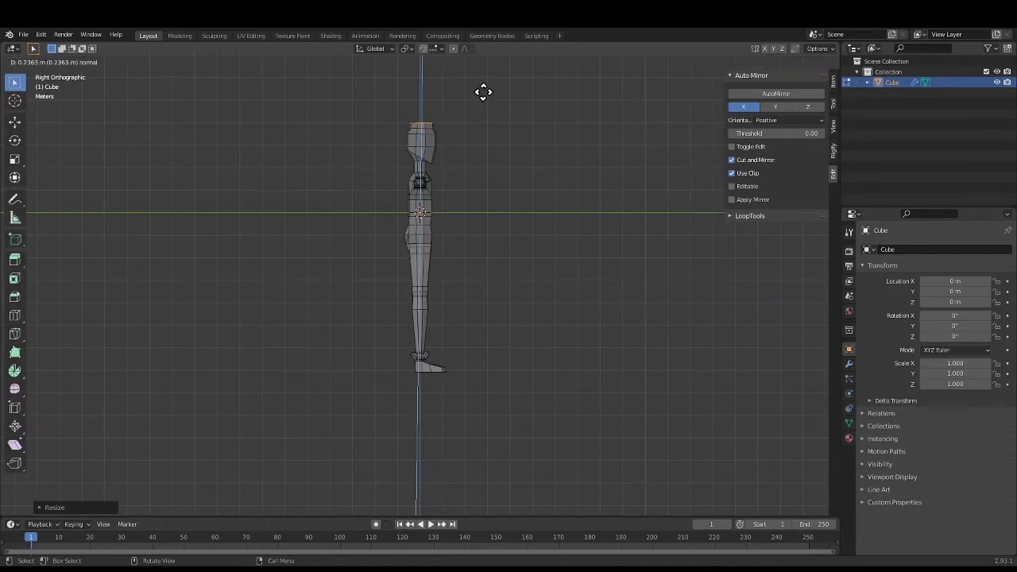
click(482, 93)
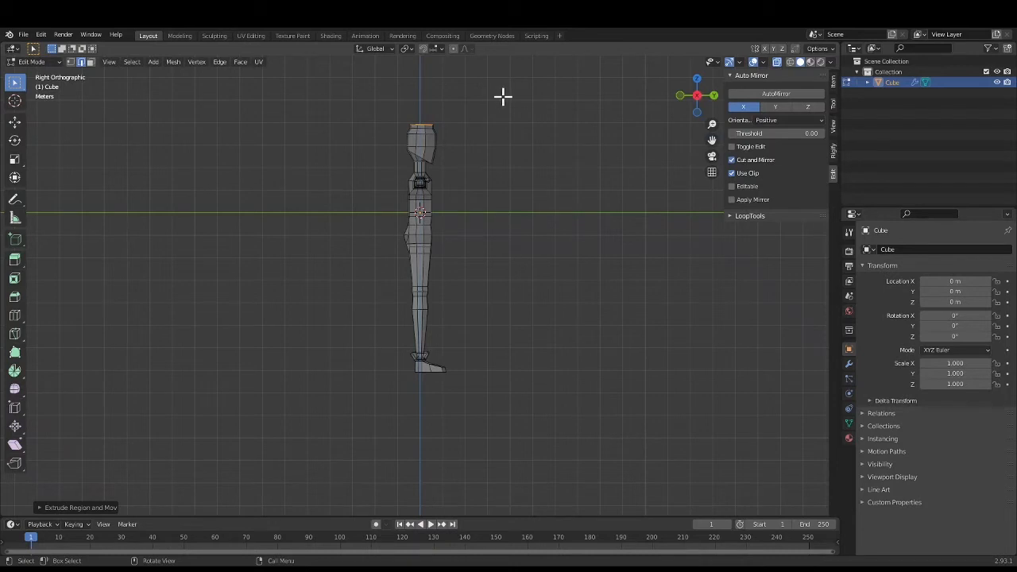
key(s)
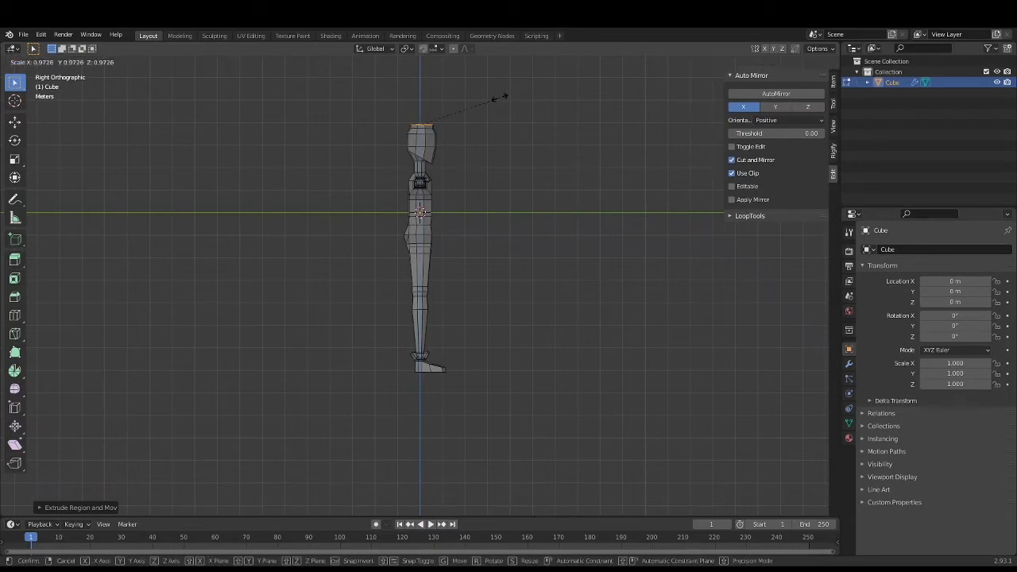
click(451, 101)
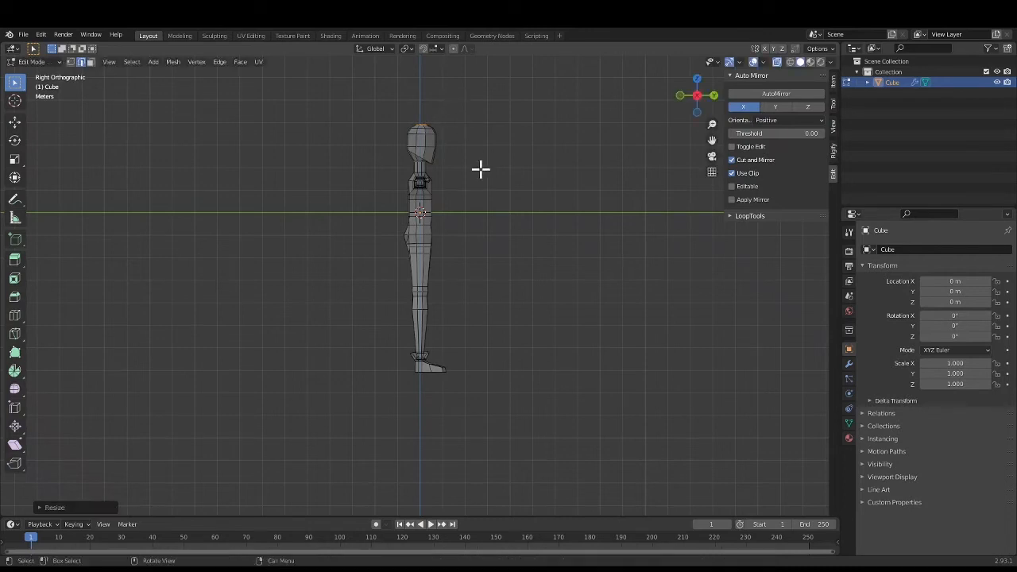
Switch to Object Mode and examine the whole mirrored figure from the Y axis and in perspective
click(713, 96)
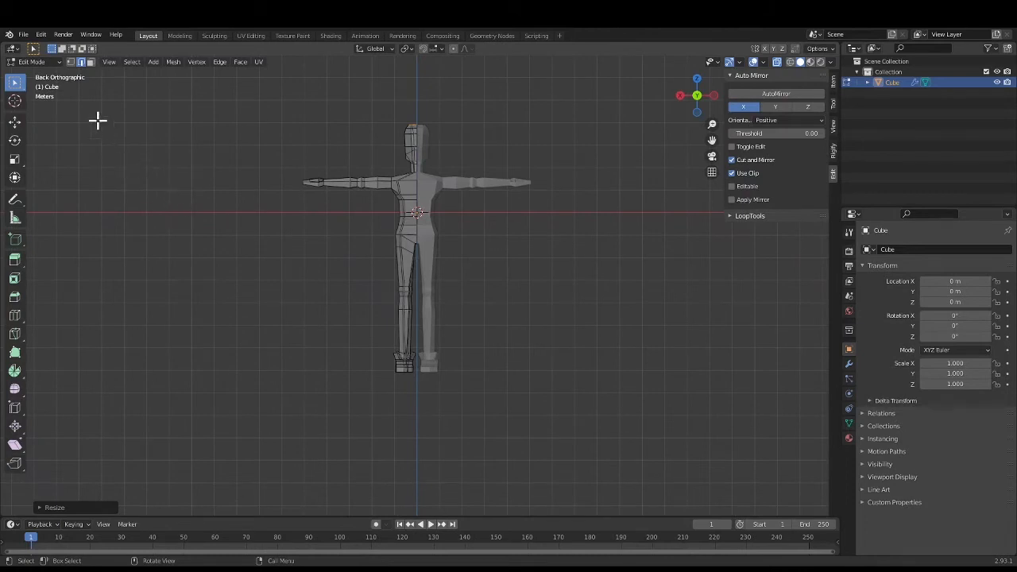
click(32, 61)
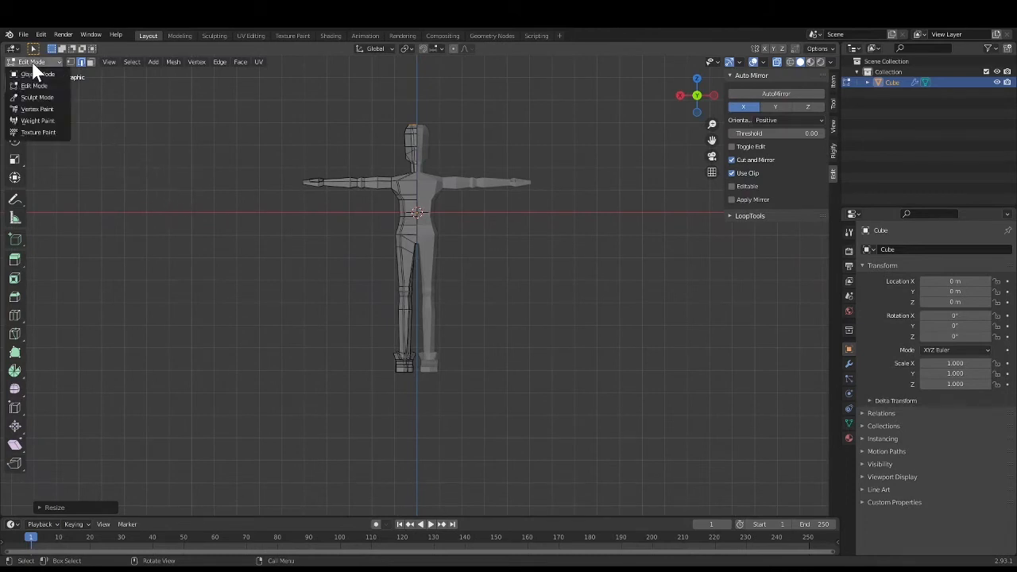
click(30, 76)
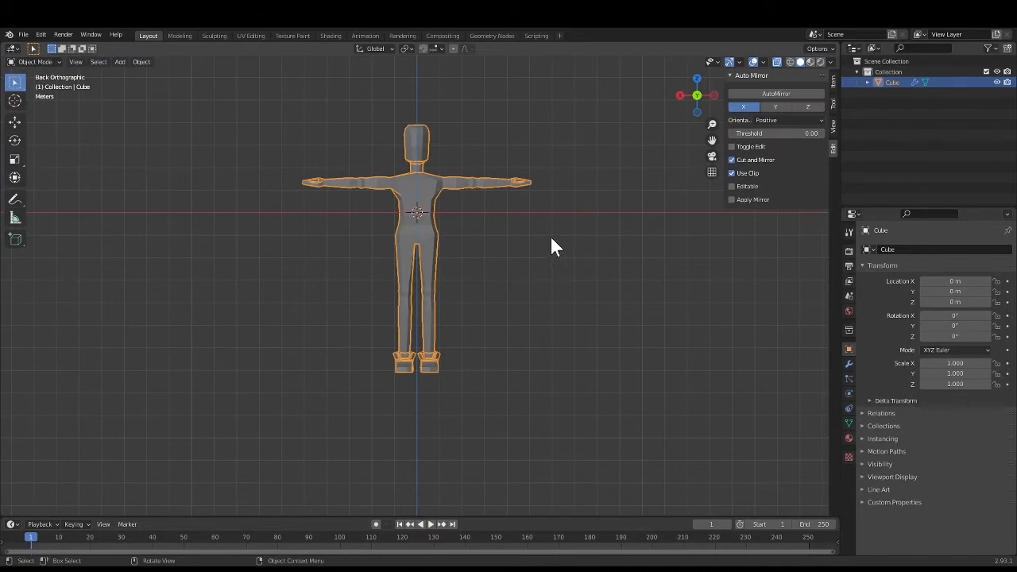
middle_drag(552, 240, 275, 277)
scroll(276, 277, up, 2)
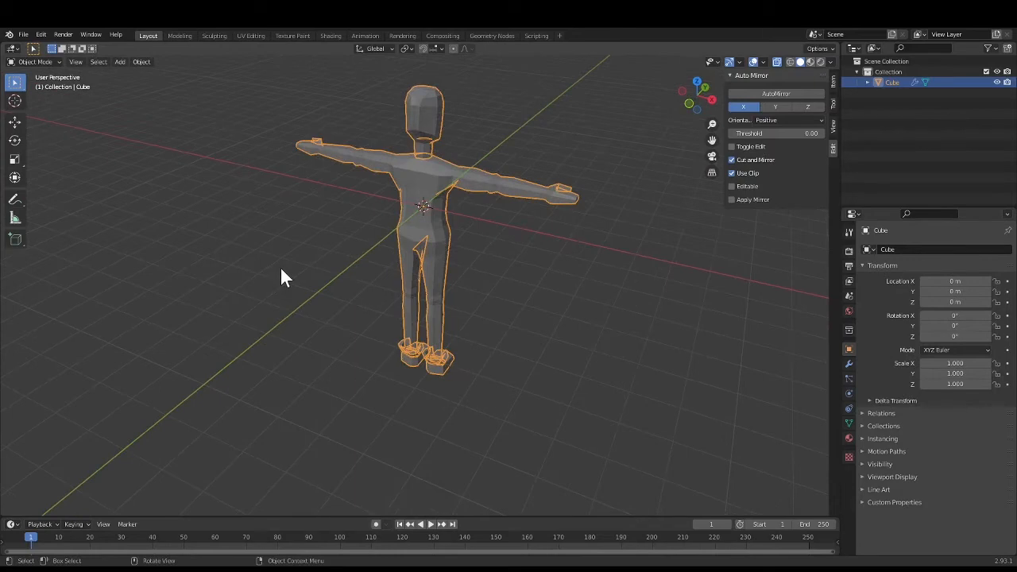
Return the figure to Edit Mode and switch the viewport to Material Preview shading
click(33, 61)
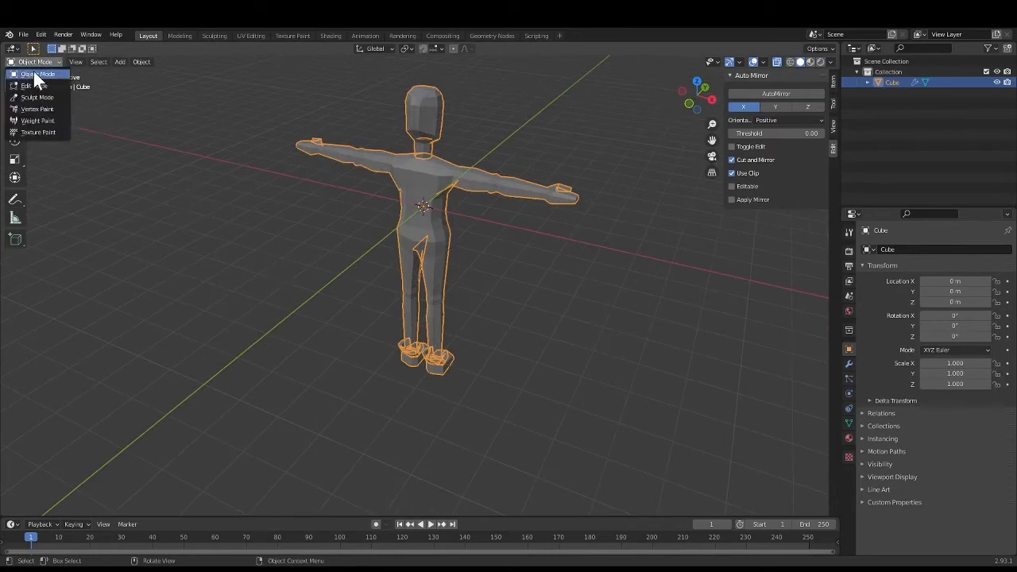
click(35, 78)
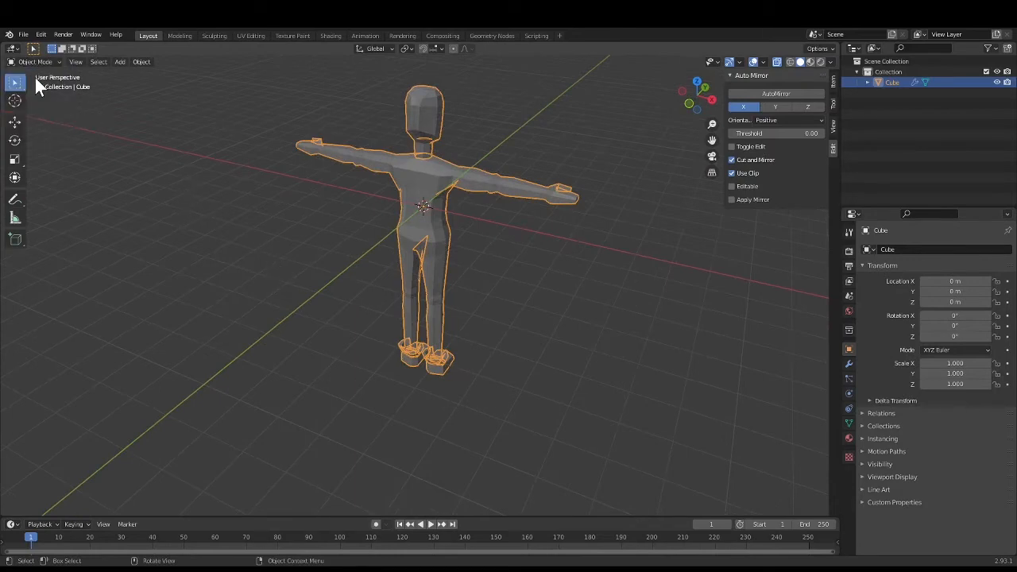
click(34, 61)
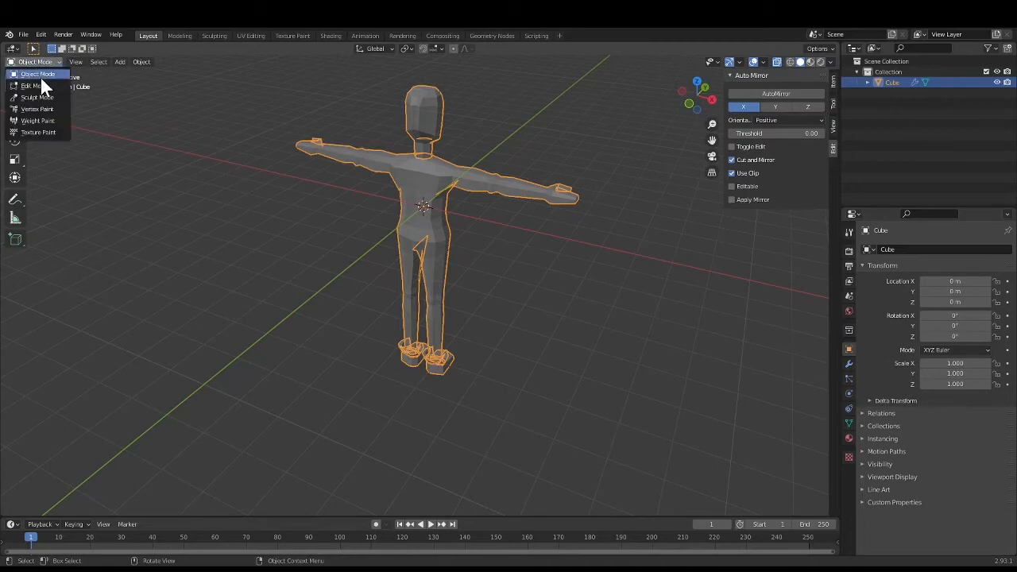
click(42, 86)
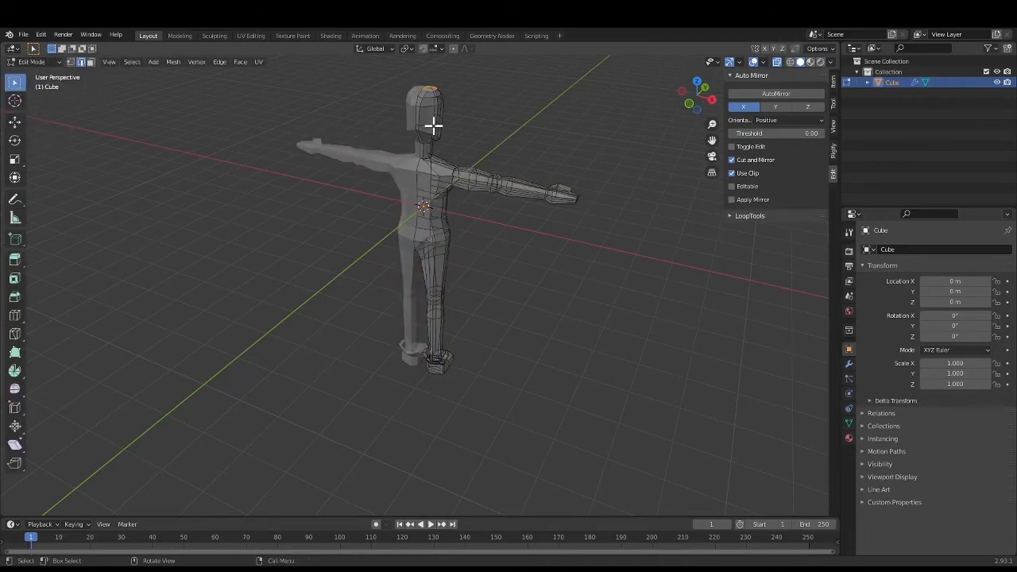
scroll(422, 154, up, 1)
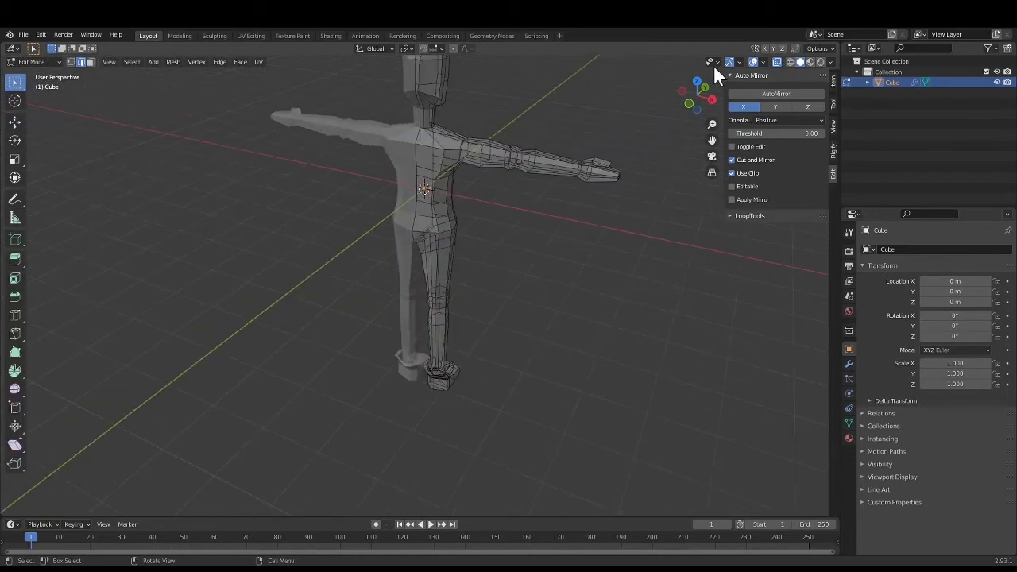
click(810, 62)
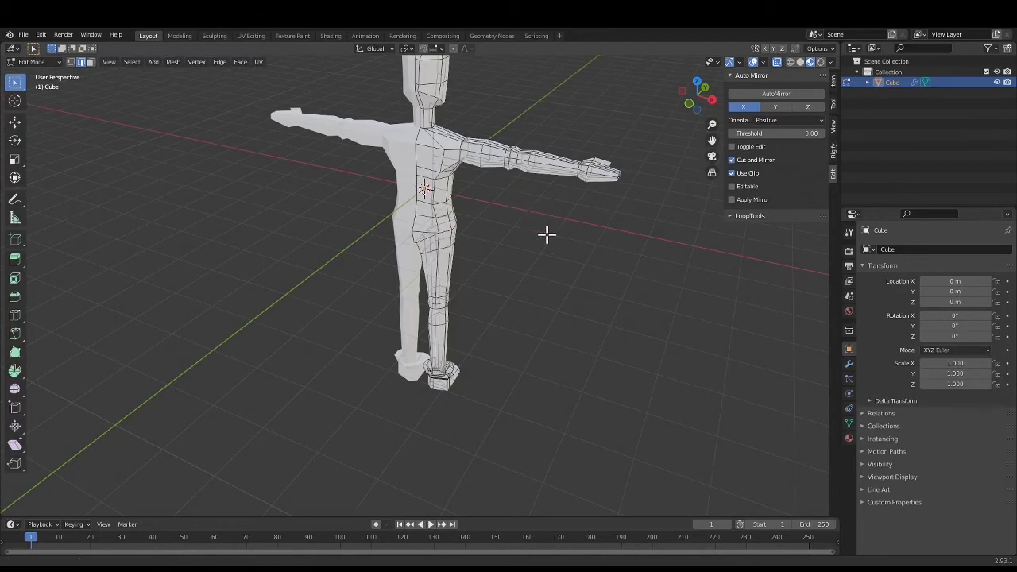
In vertex select mode, move the centre-line vertex at the lower back of the head about 0.16 m
middle_drag(544, 231, 504, 278)
scroll(390, 155, up, 1)
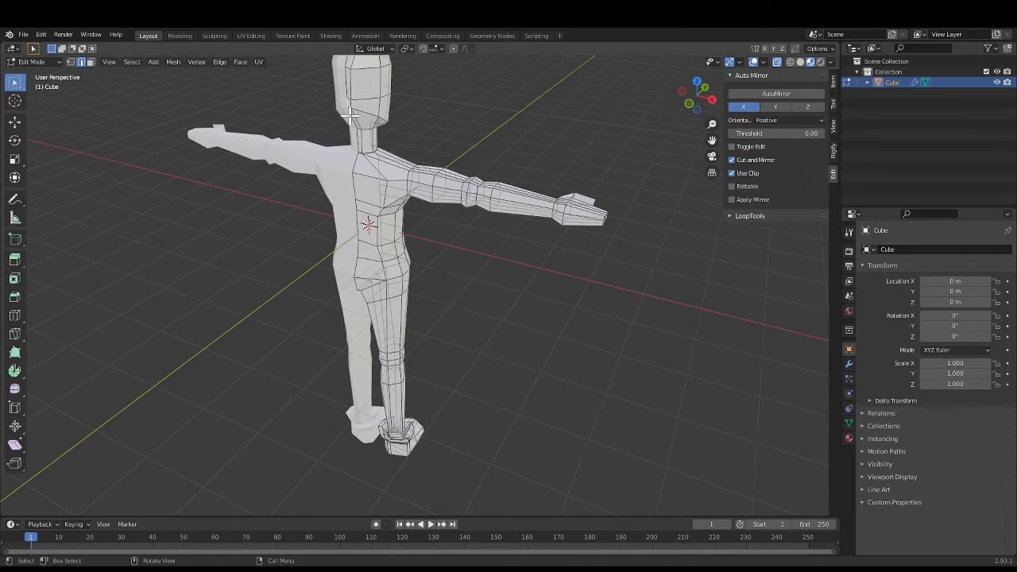
key(1)
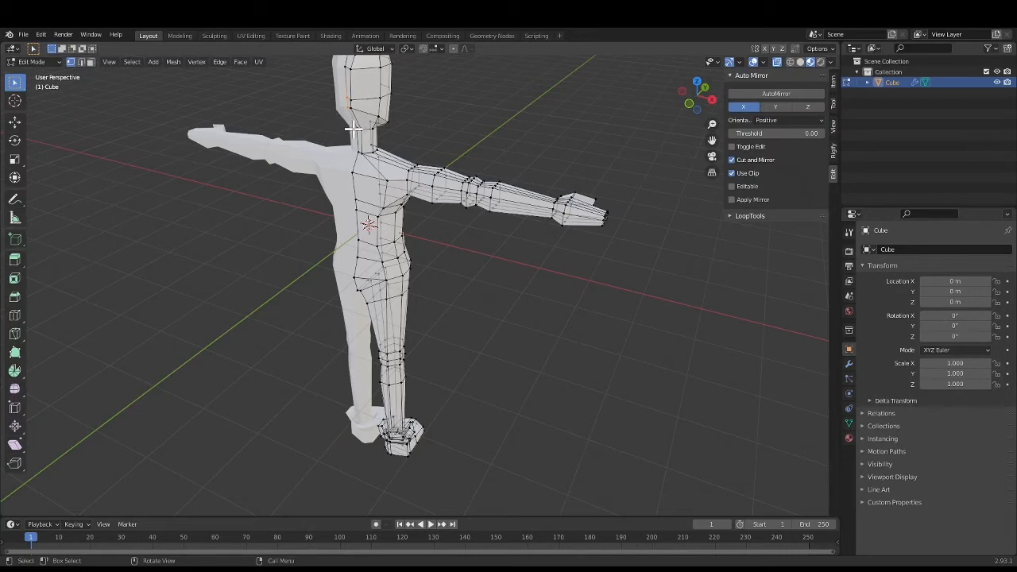
key(g)
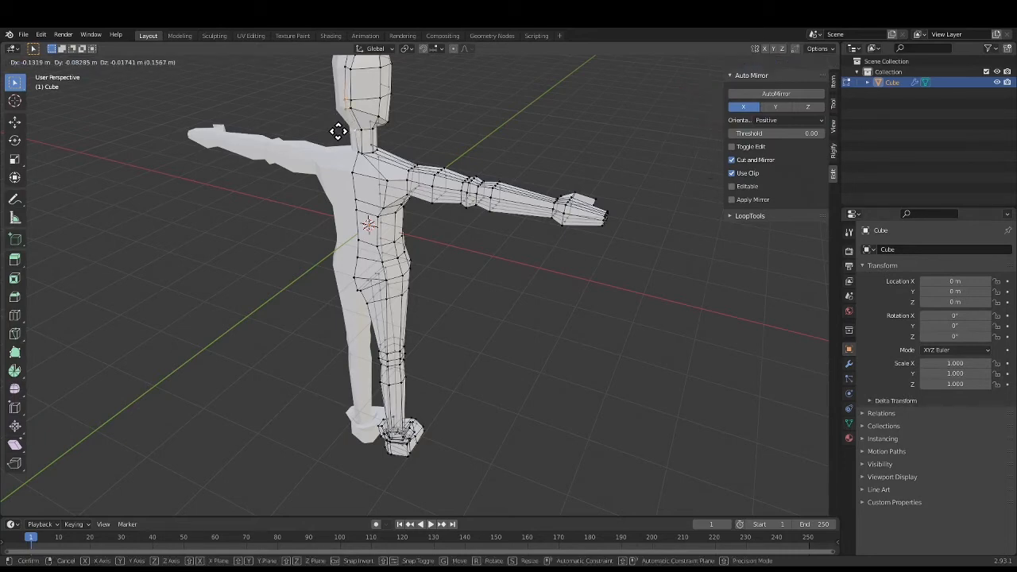
click(338, 132)
key(KP_3)
middle_drag(334, 162, 637, 212)
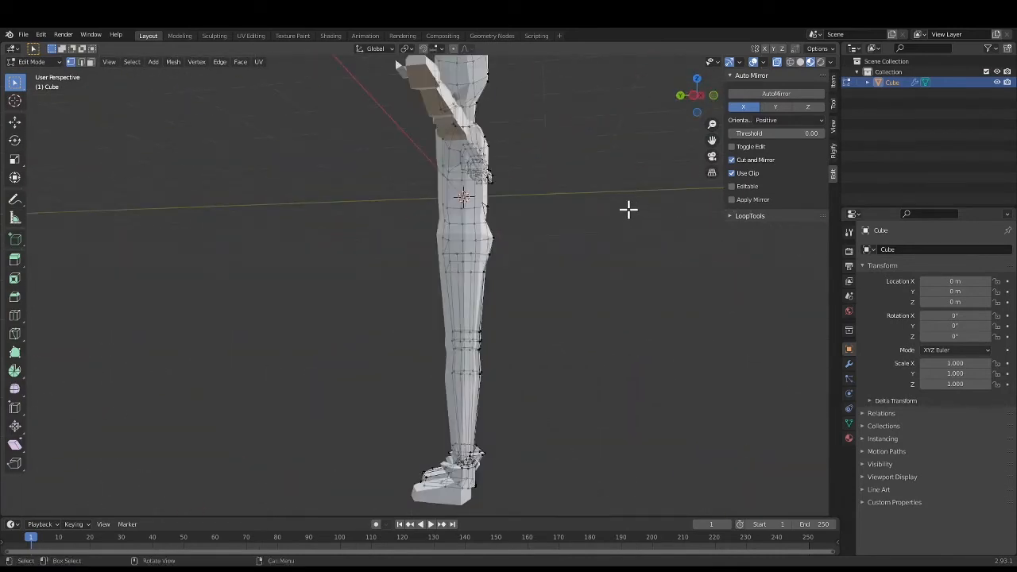
Set the figure material's base colour to a strong orange and darken it slightly
click(680, 96)
scroll(556, 175, down, 1)
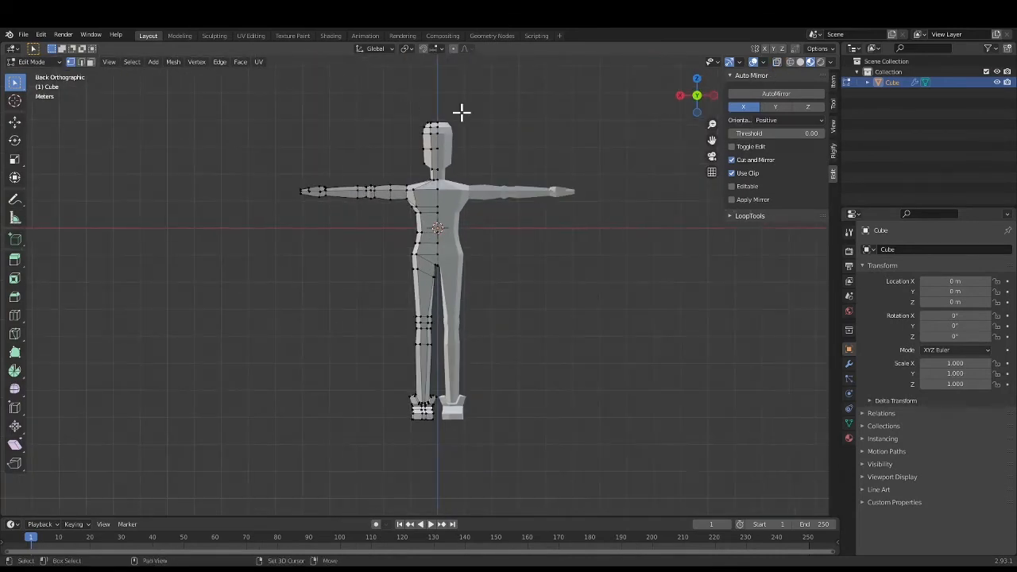
scroll(465, 143, up, 3)
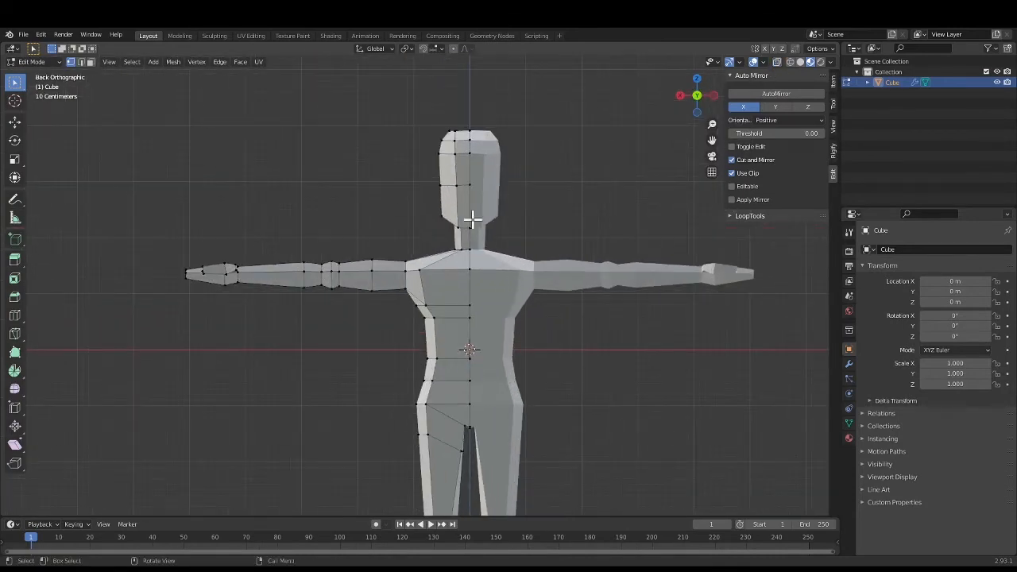
click(848, 437)
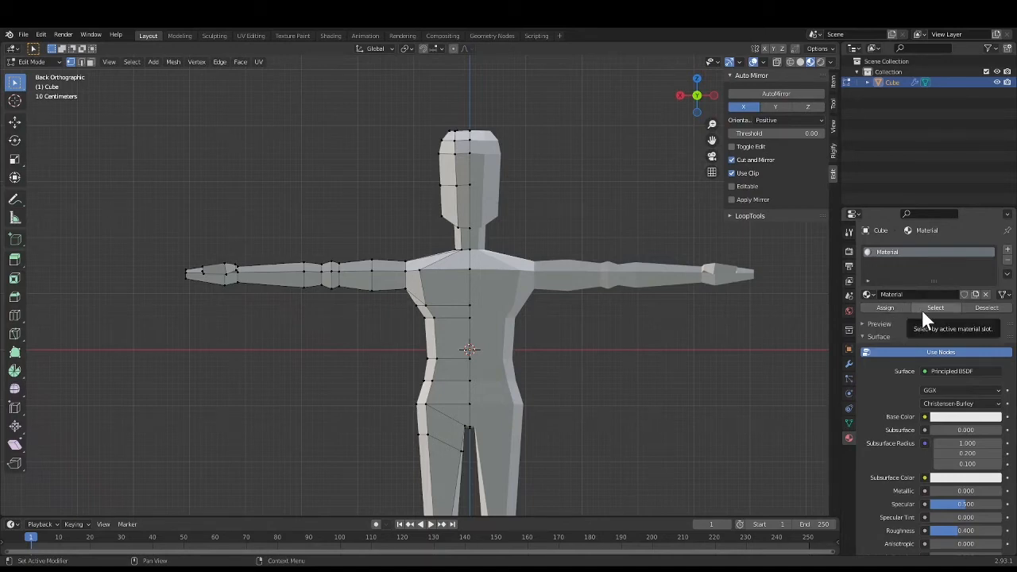
click(948, 416)
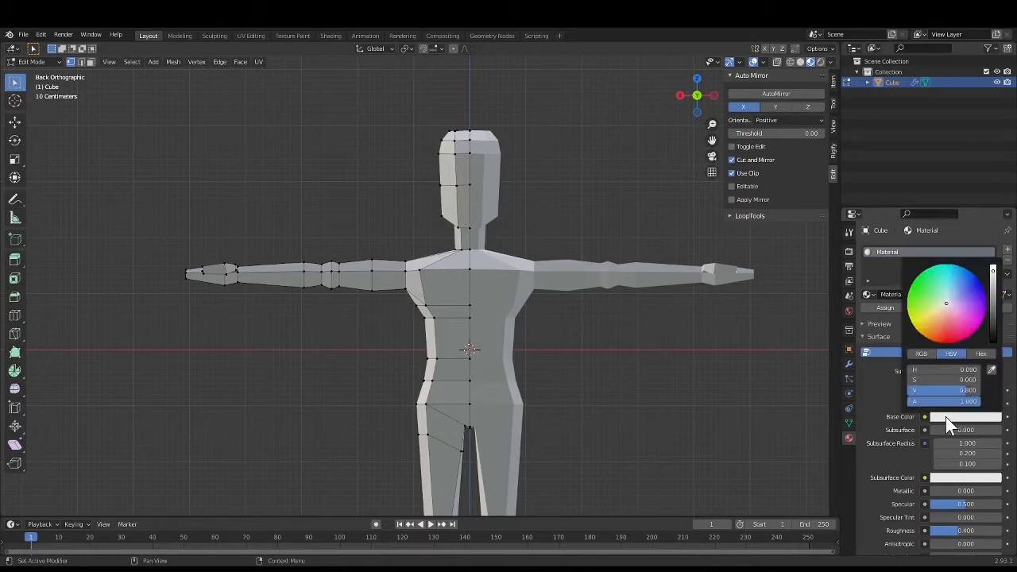
mouse_move(945, 303)
mouse_down()
mouse_move(925, 332)
mouse_move(934, 335)
mouse_up()
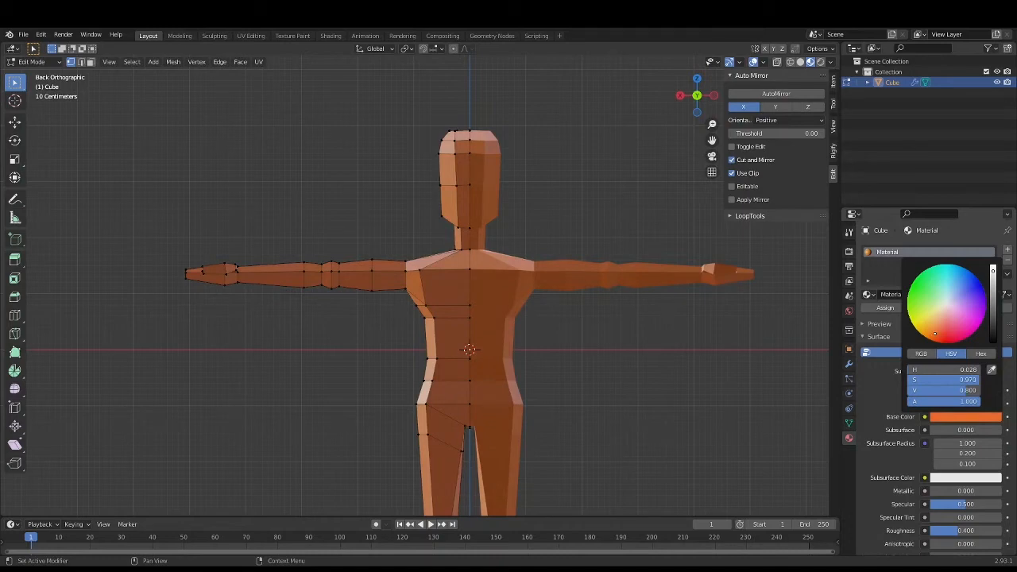
drag(992, 272, 992, 281)
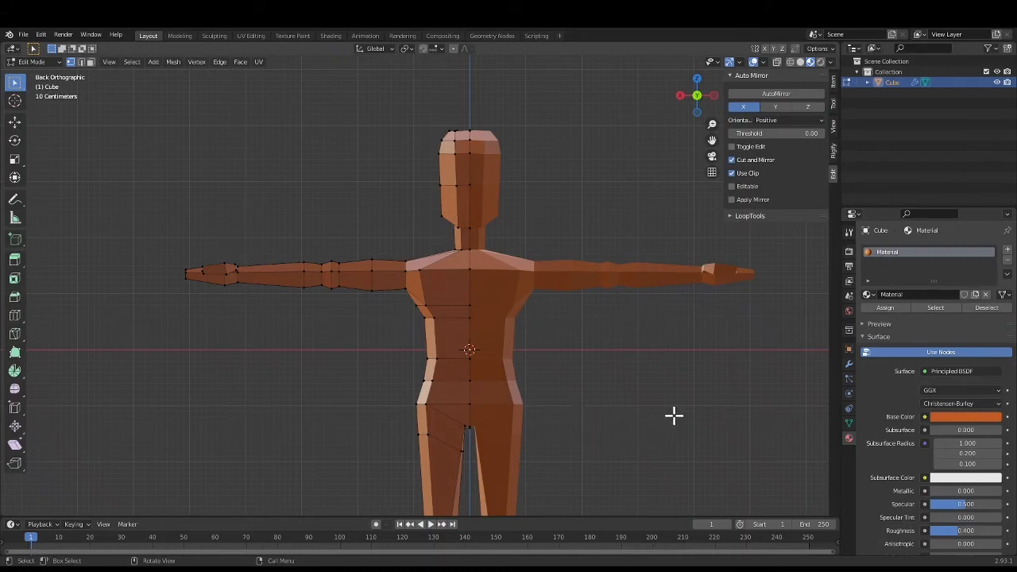
Move the centre-line vertex at the brow about 0.02 m diagonally in the back orthographic view
middle_drag(675, 413, 629, 429)
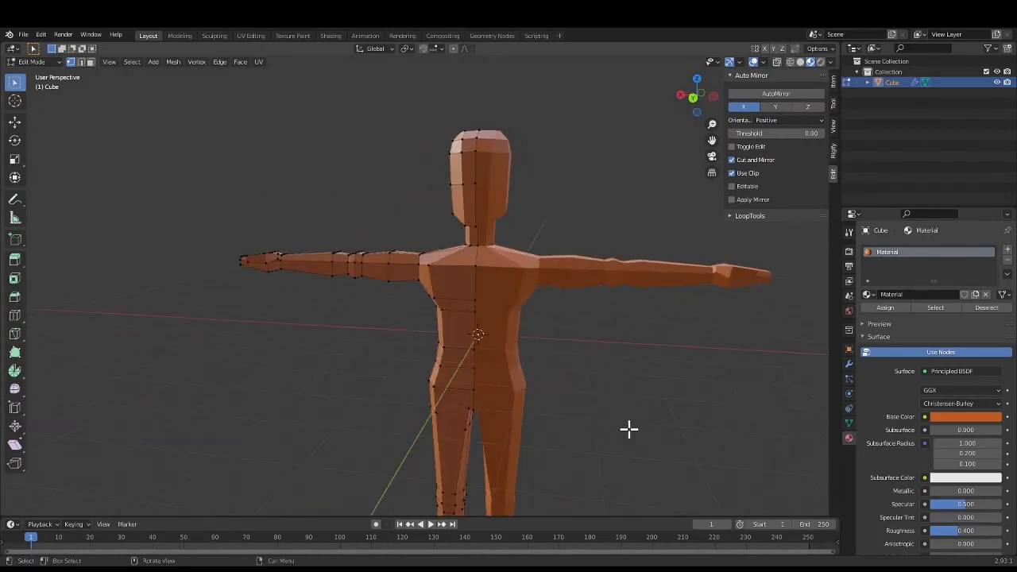
click(692, 100)
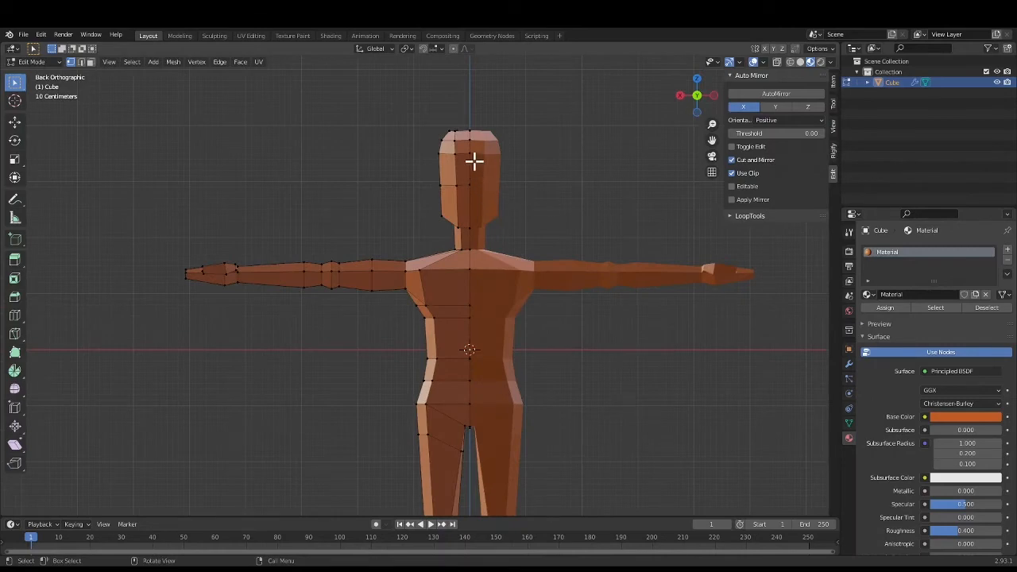
scroll(474, 163, up, 3)
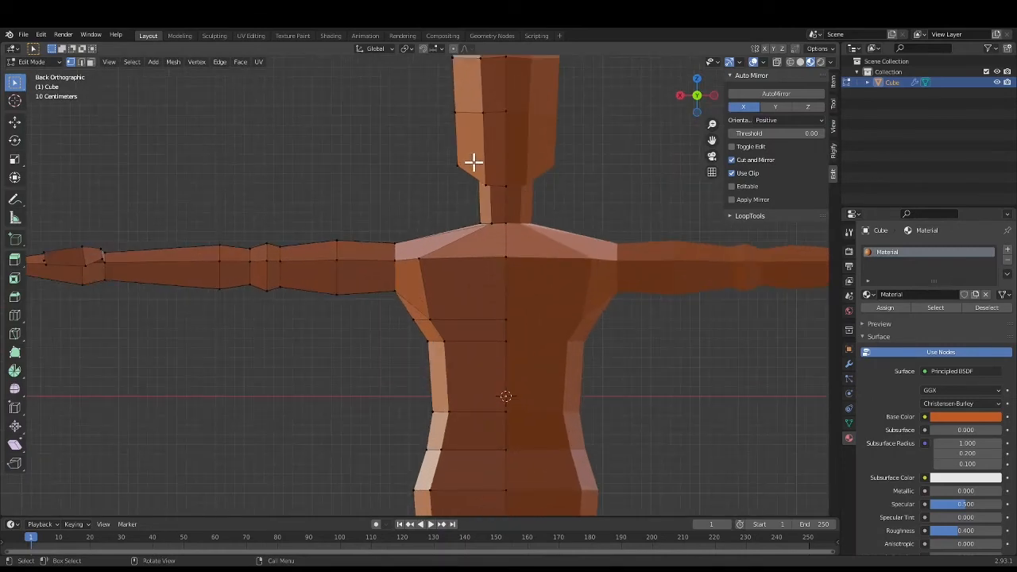
shift+middle_drag(473, 163, 415, 250)
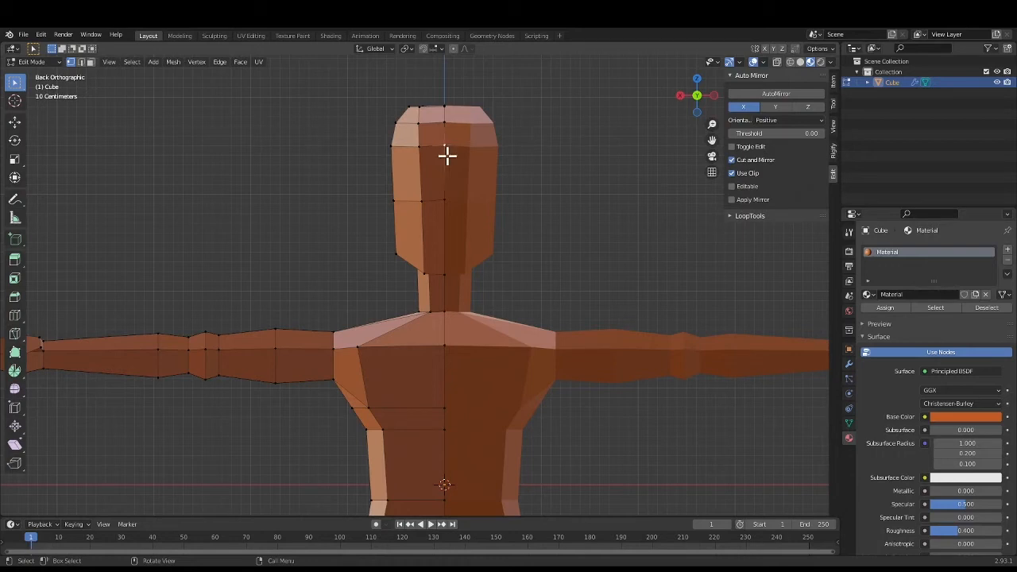
key(g)
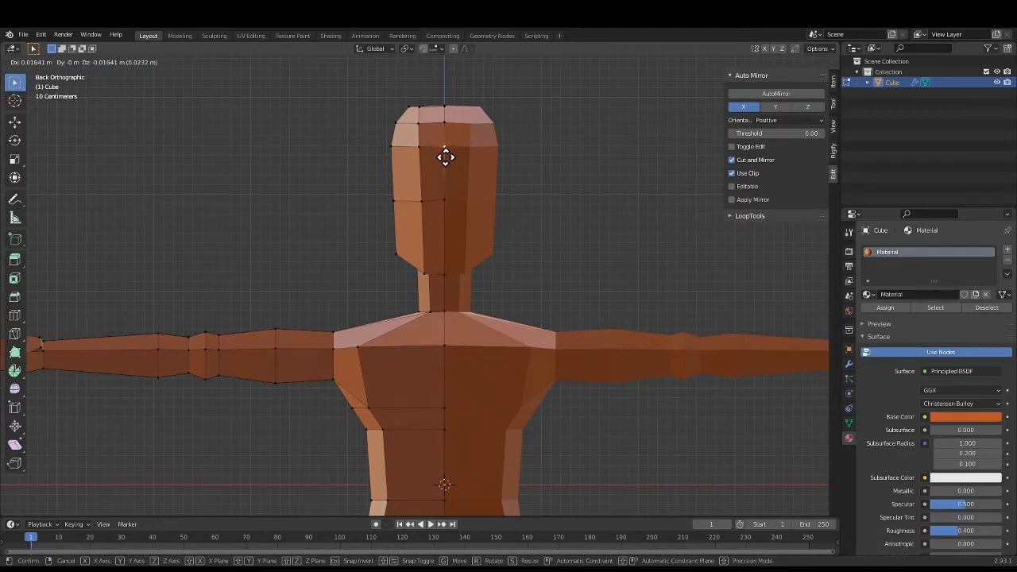
click(445, 156)
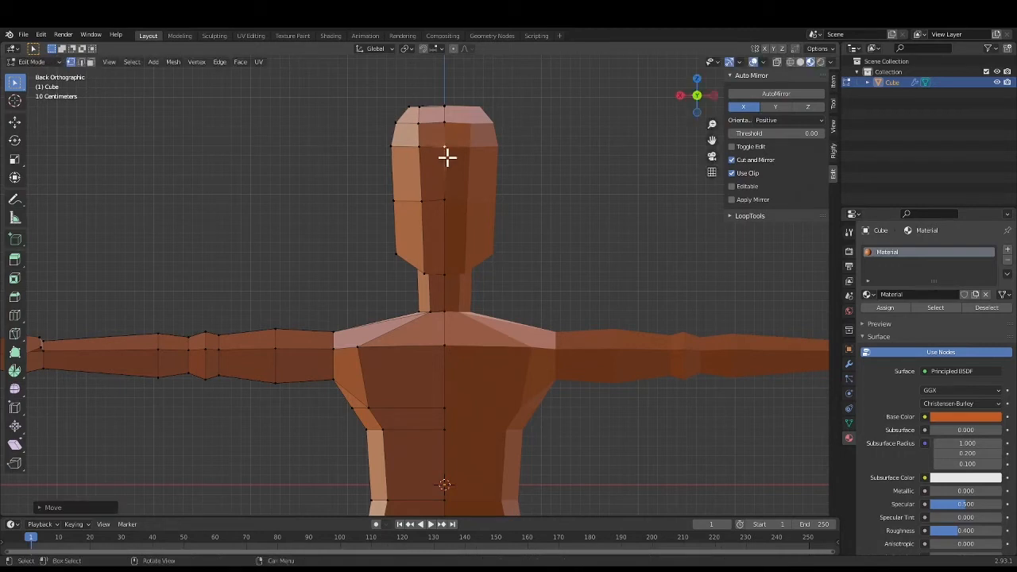
Add two edge loops around the upper head, slid by -0.5, and pull the lower loop's front vertices inward for the eye recess
click(680, 95)
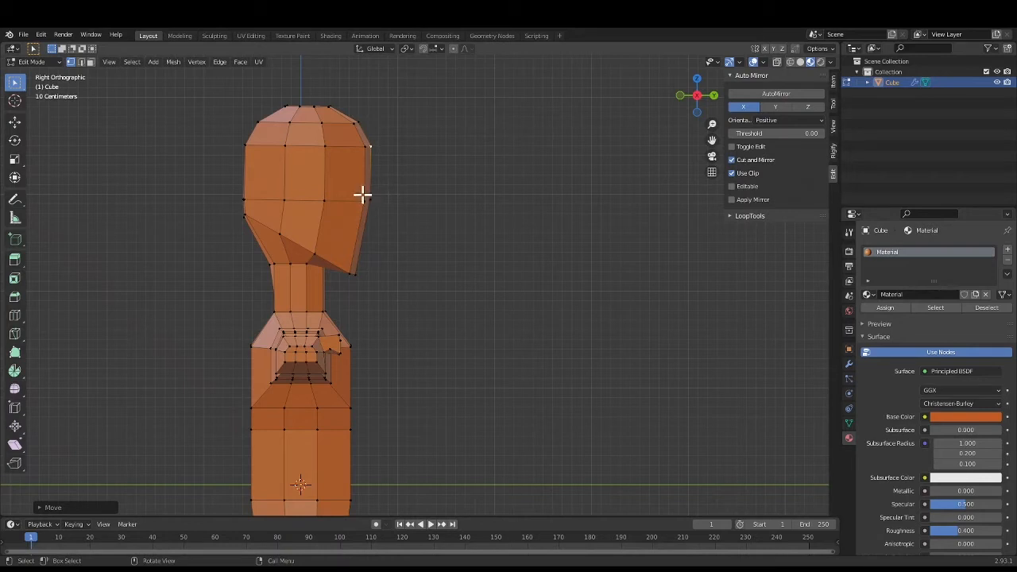
key(ctrl)
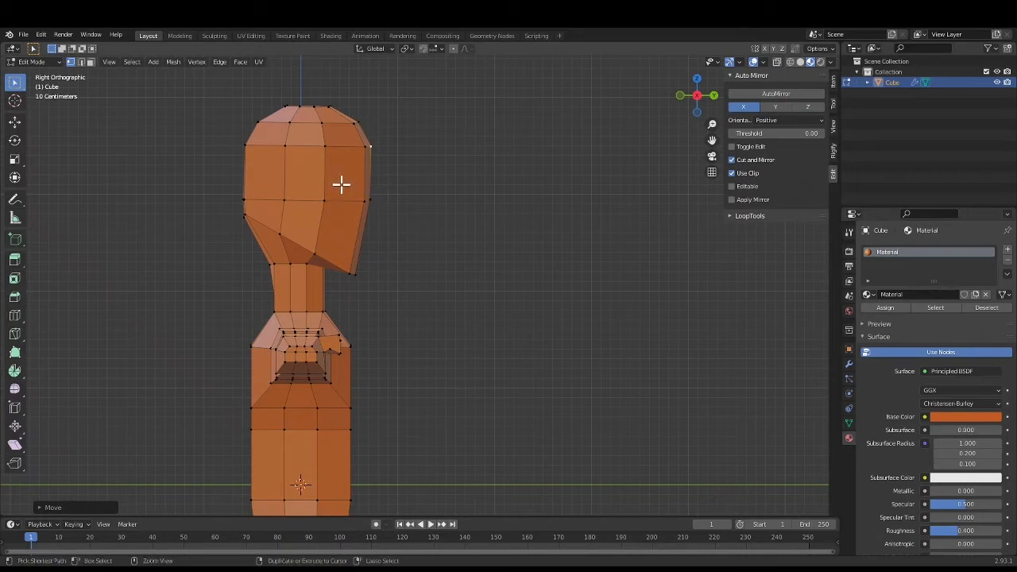
key(ctrl+r)
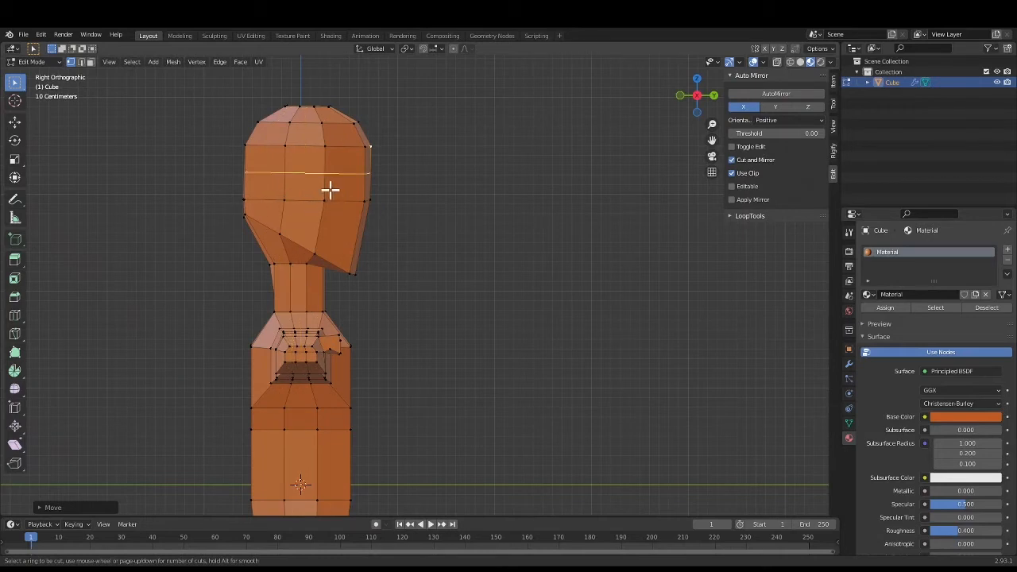
click(329, 188)
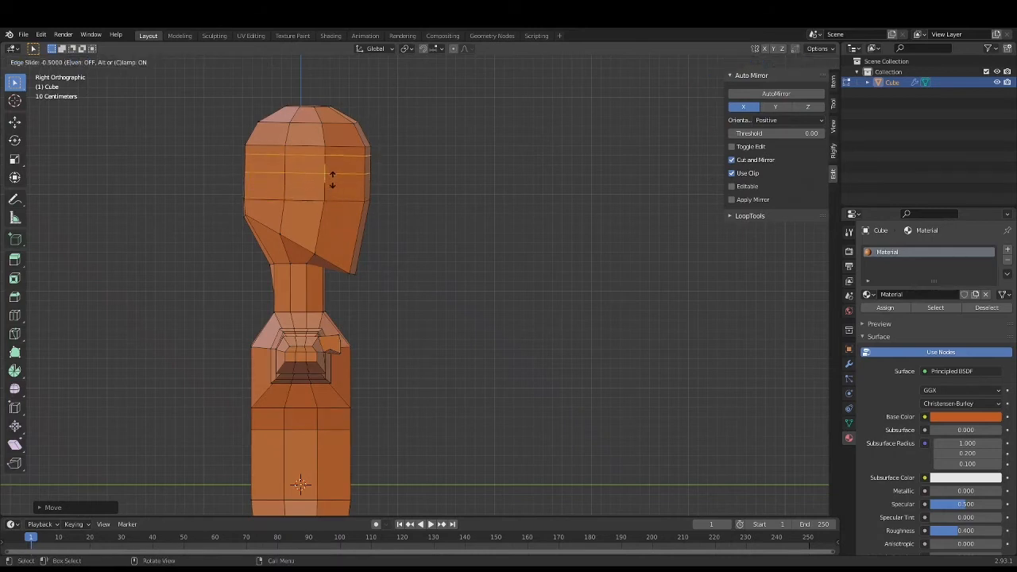
click(333, 180)
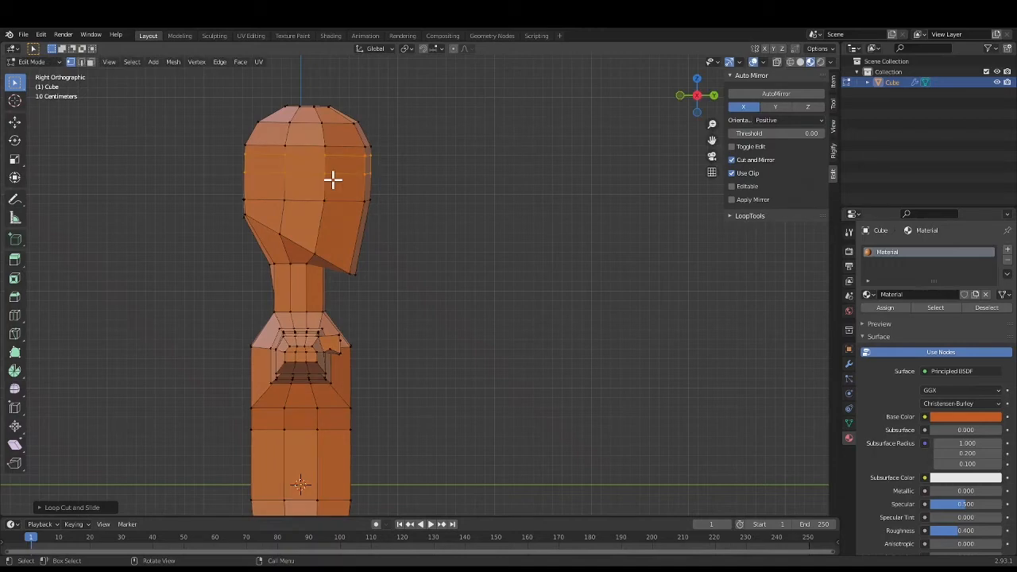
click(372, 172)
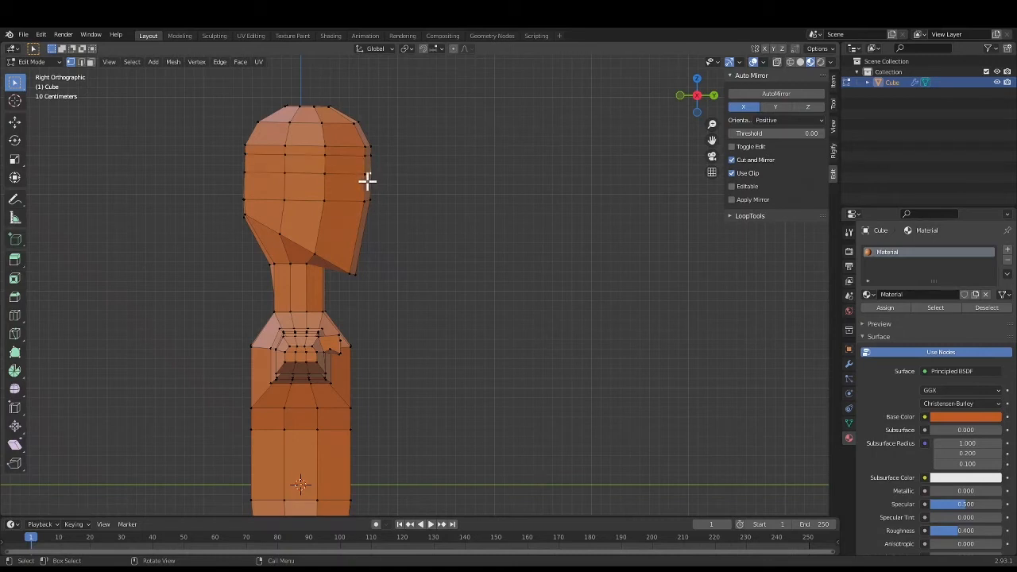
shift+click(363, 174)
Add two edge loops around the lower face, between the nose level and the chin
key(ctrl+r)
click(324, 231)
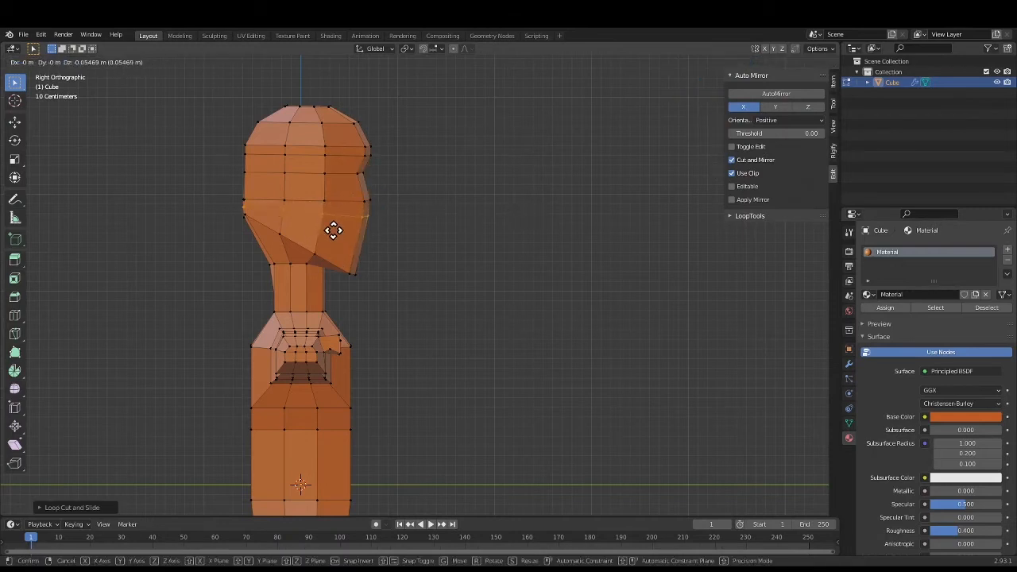
click(334, 230)
key(ctrl+r)
click(340, 230)
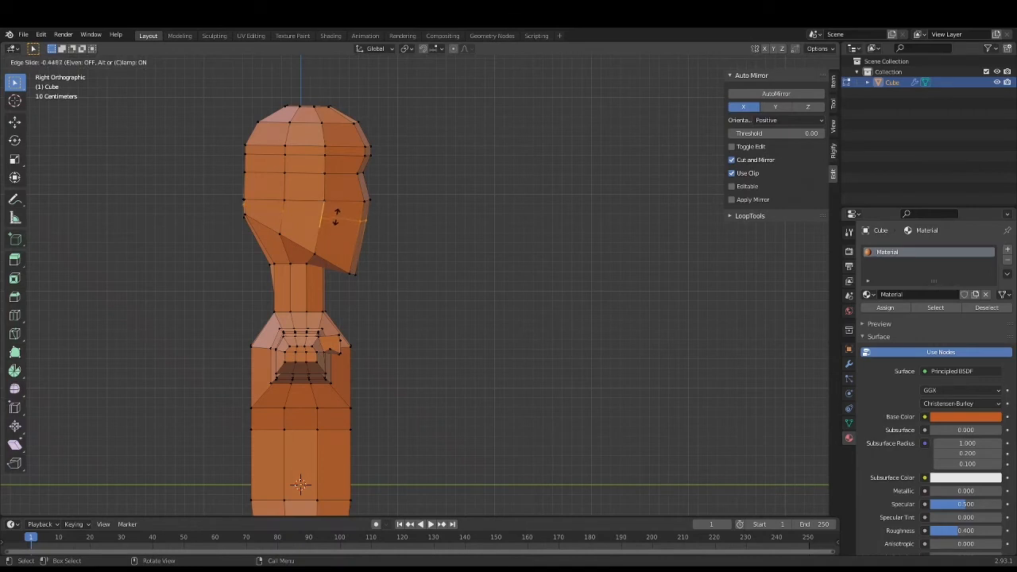
click(336, 252)
key(ctrl+r)
click(319, 230)
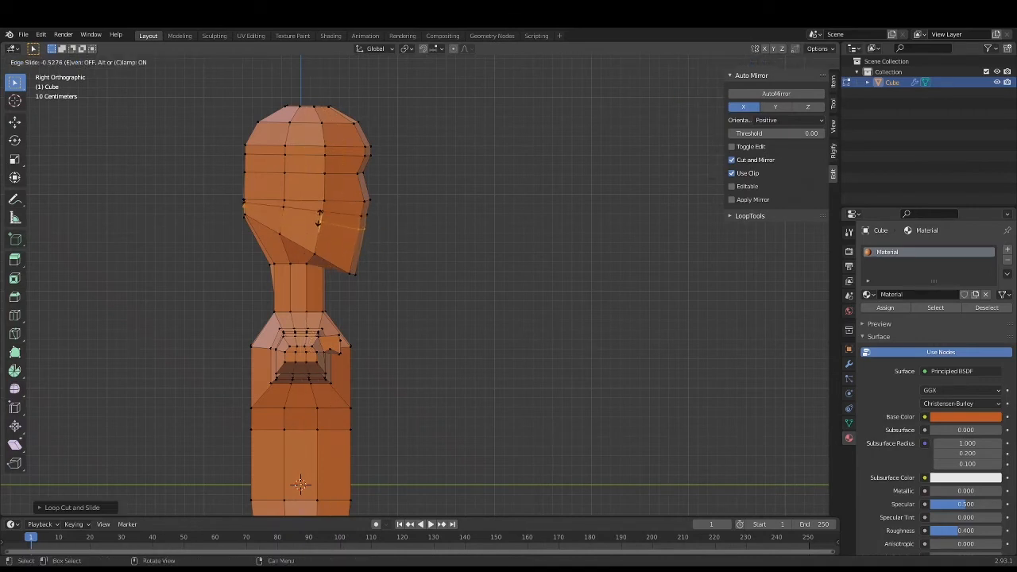
Move the front of the lowest new face loop slightly forward to shape the mouth profile
click(362, 228)
key(g)
click(374, 231)
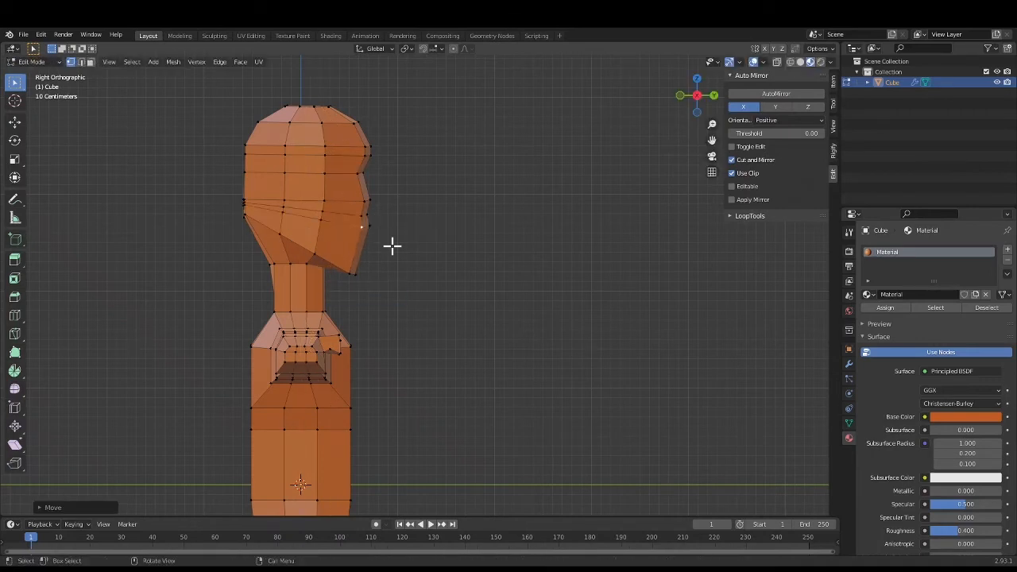
click(389, 248)
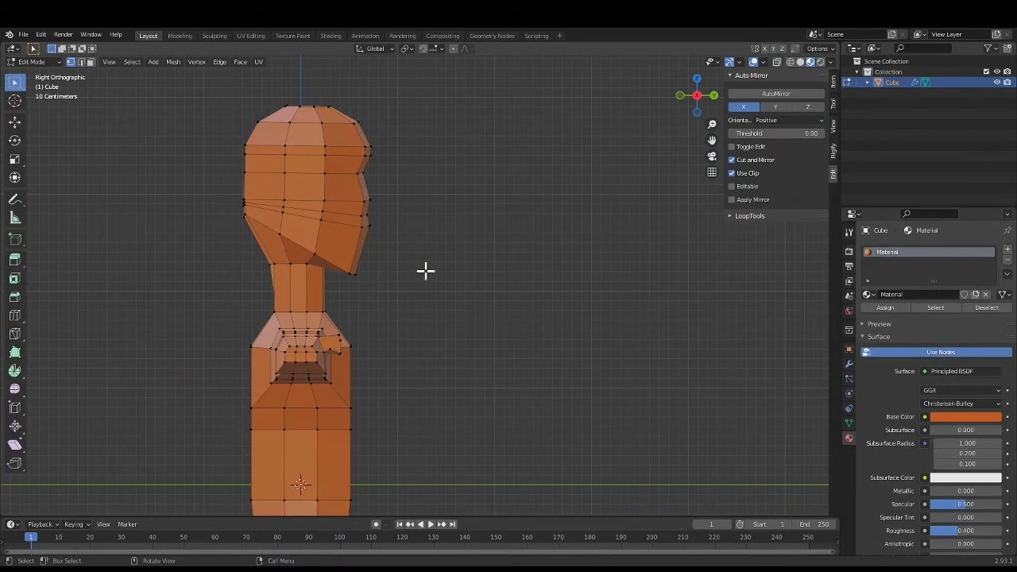
In face select mode, select the eye-level face beside the centre line and knife an L-shaped cut across its upper part
middle_drag(435, 266, 363, 281)
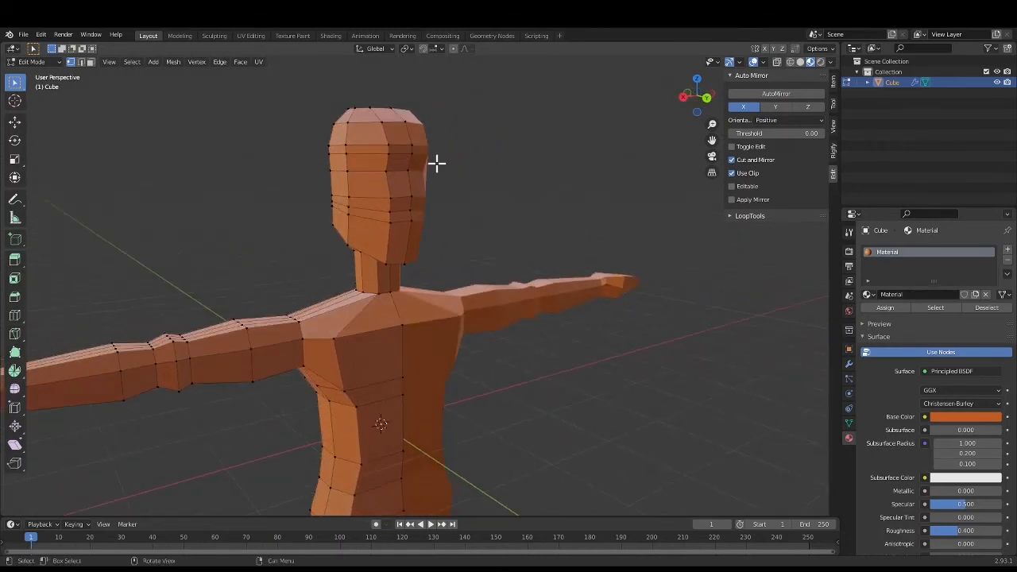
scroll(437, 163, up, 1)
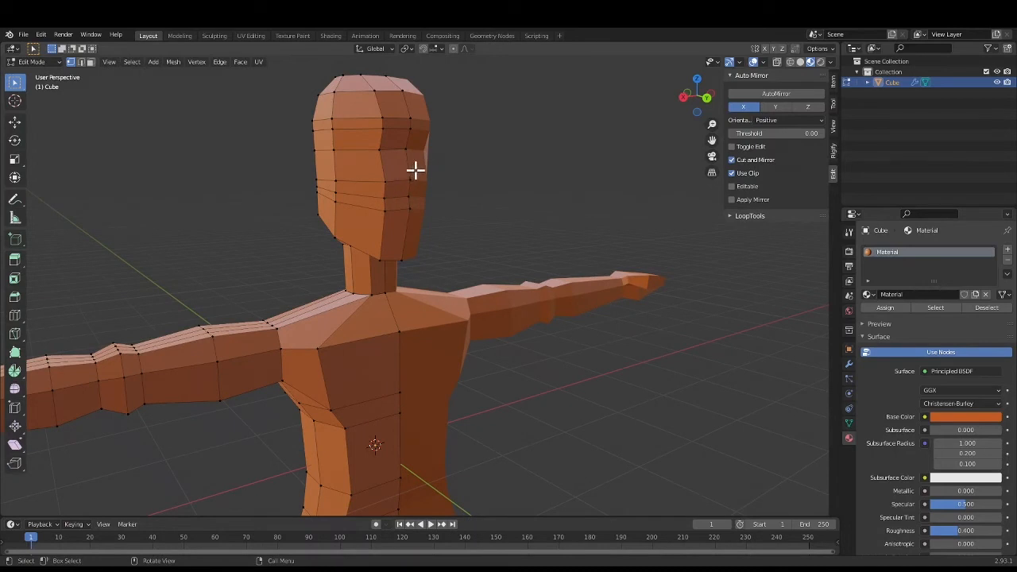
click(704, 97)
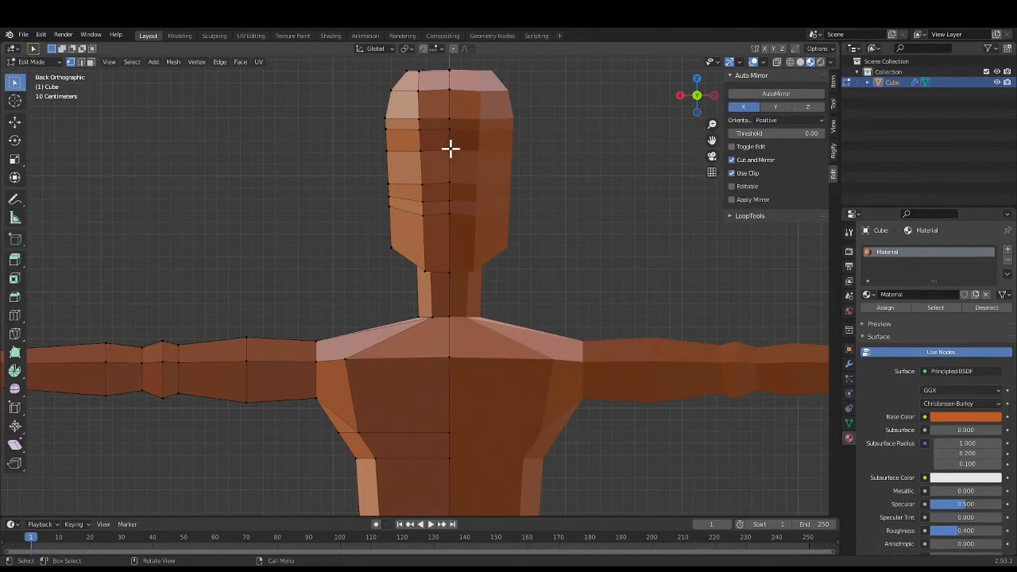
mouse_move(561, 206)
middle_down()
mouse_move(626, 211)
mouse_move(565, 219)
middle_up()
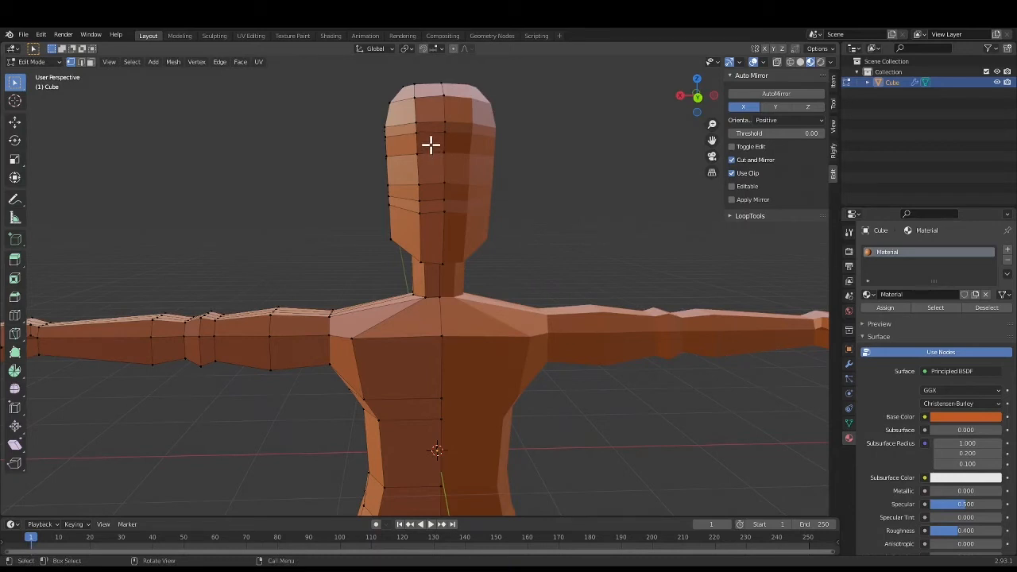
key(3)
click(430, 143)
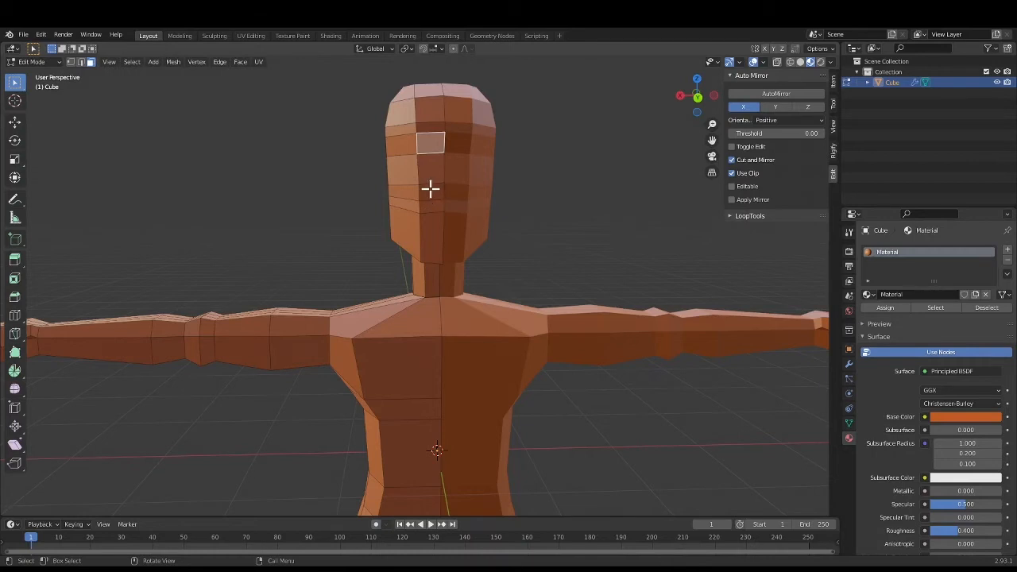
scroll(430, 188, up, 2)
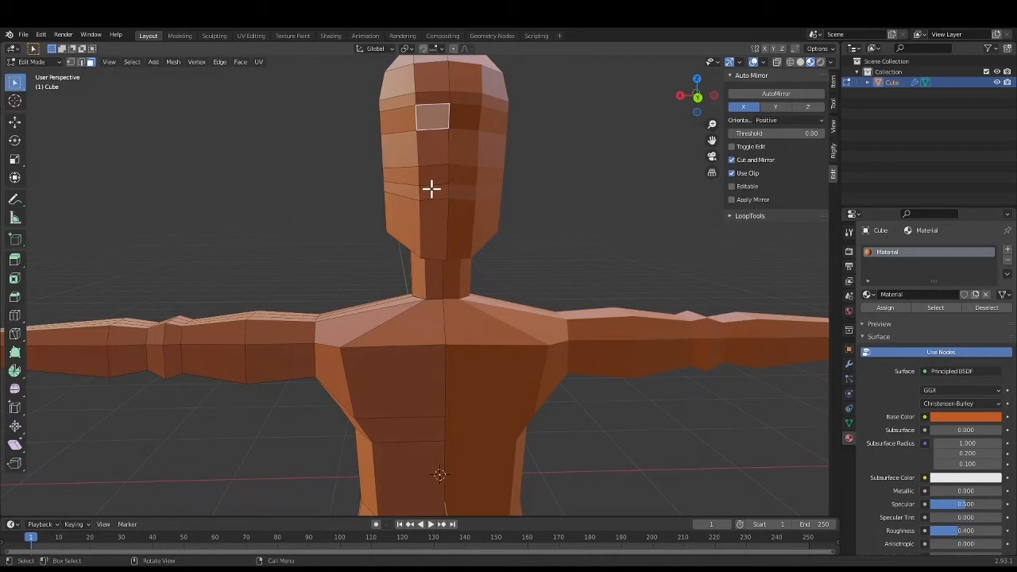
key(k)
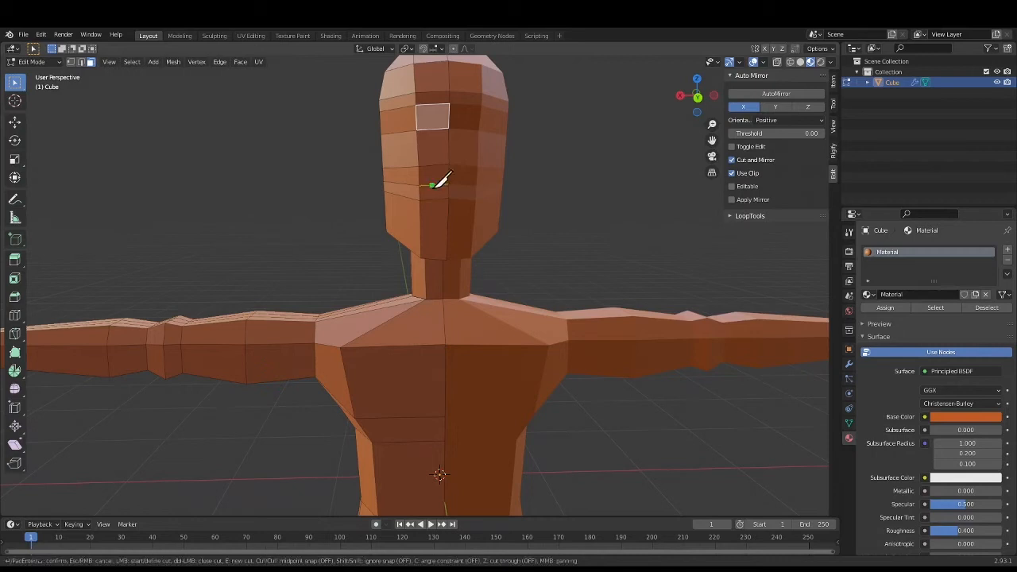
click(418, 114)
click(441, 114)
click(440, 104)
key(Return)
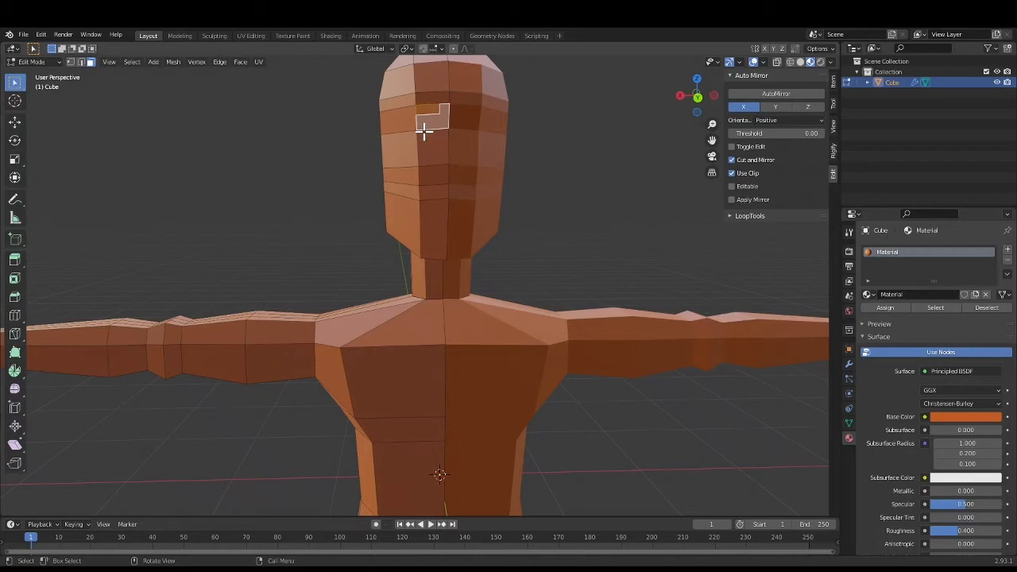
Knife a second, peaked cut from the outer lower corner of the eye-level face to its lower edge, and clear the selection
key(k)
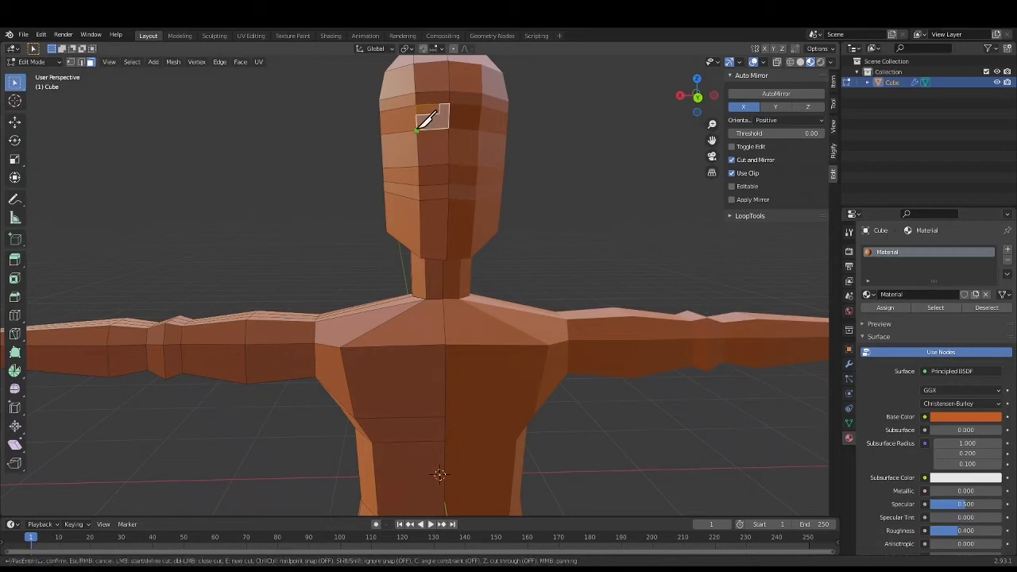
click(416, 129)
click(437, 121)
click(439, 131)
key(Return)
click(349, 183)
Knife the nose outline from beside the inner eye corner down to the centre line just below nose level
scroll(431, 142, up, 1)
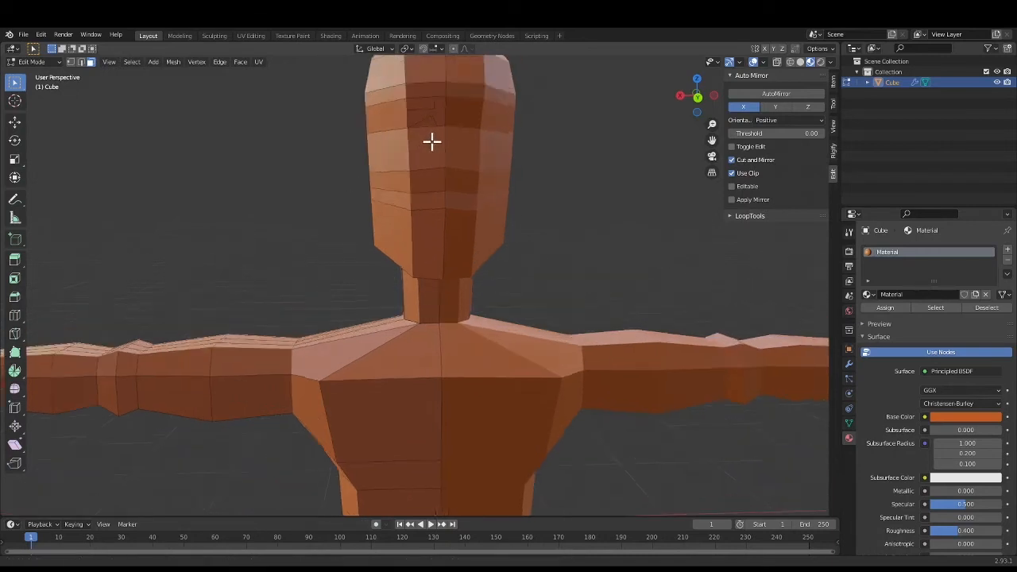
scroll(431, 142, up, 2)
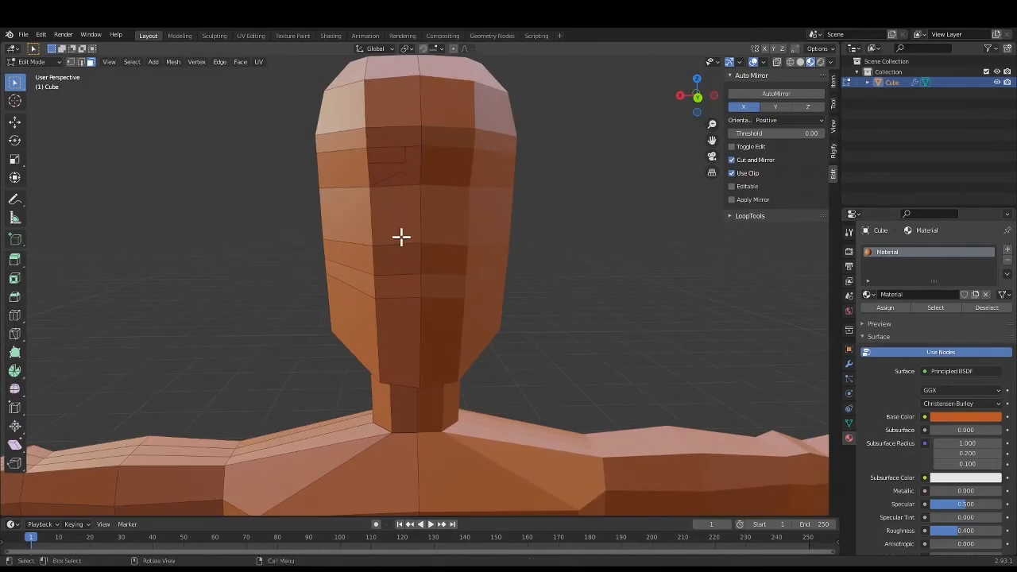
key(k)
click(415, 184)
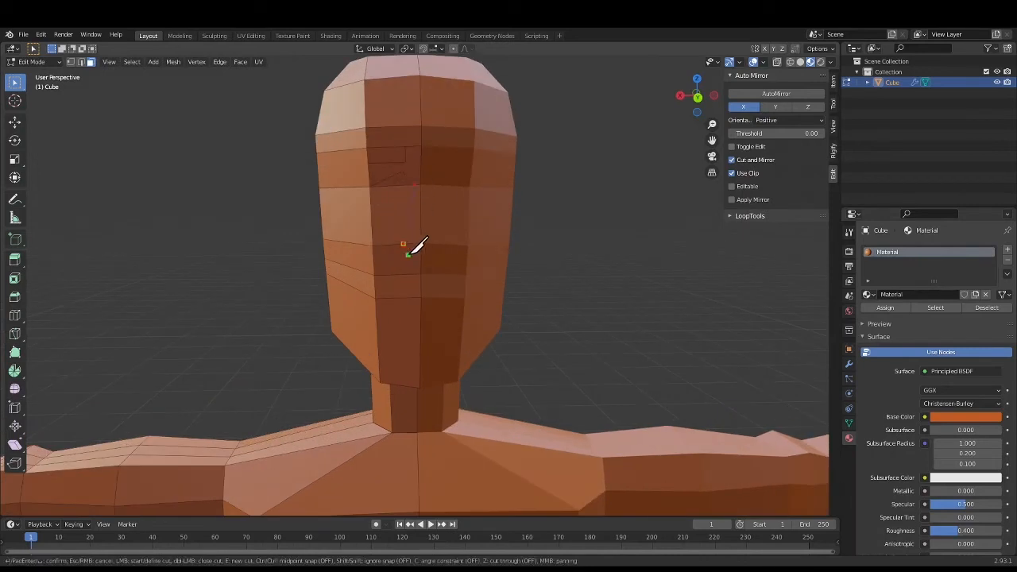
click(420, 257)
key(Return)
Knife the lower lip outline, and cut a thin wedge from the centre line to the mouth corner and back for the mouth opening
key(k)
key(Escape)
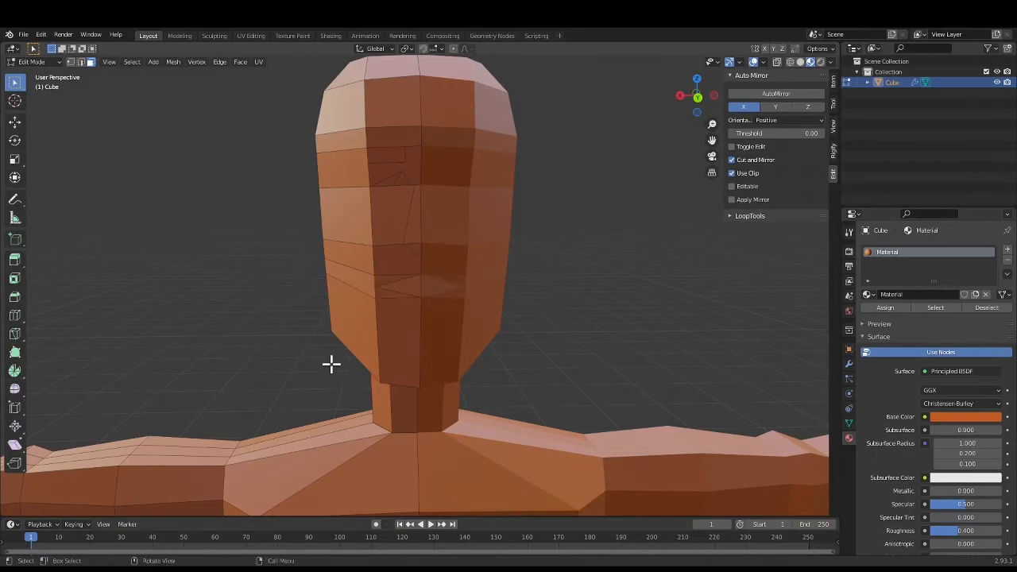
key(k)
click(421, 265)
click(375, 276)
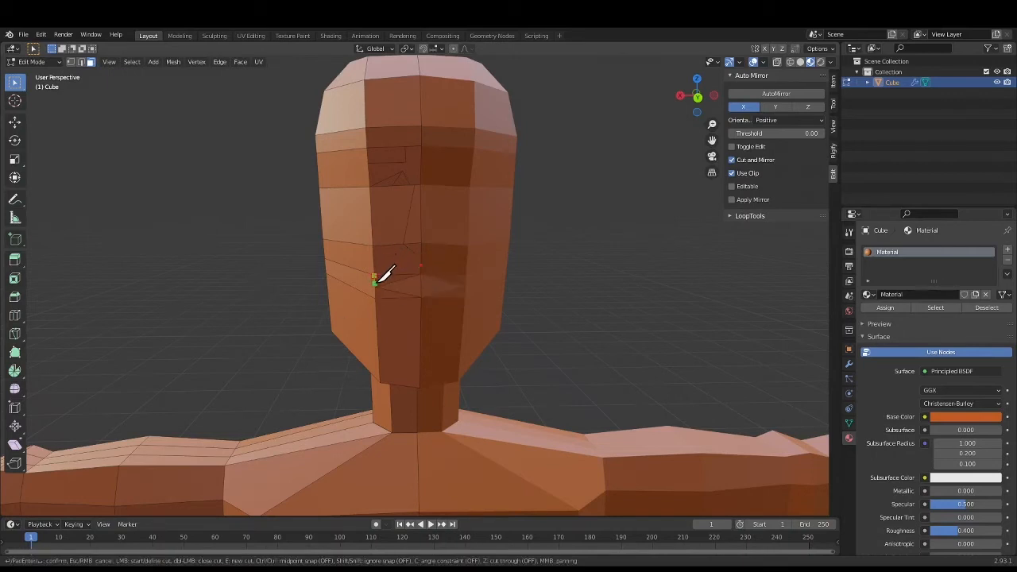
click(422, 271)
key(Return)
Add a new material with a black base colour and assign it to the eyebrow, pupil and mouth-opening faces, then clear the selection
scroll(431, 315, up, 3)
scroll(500, 401, down, 1)
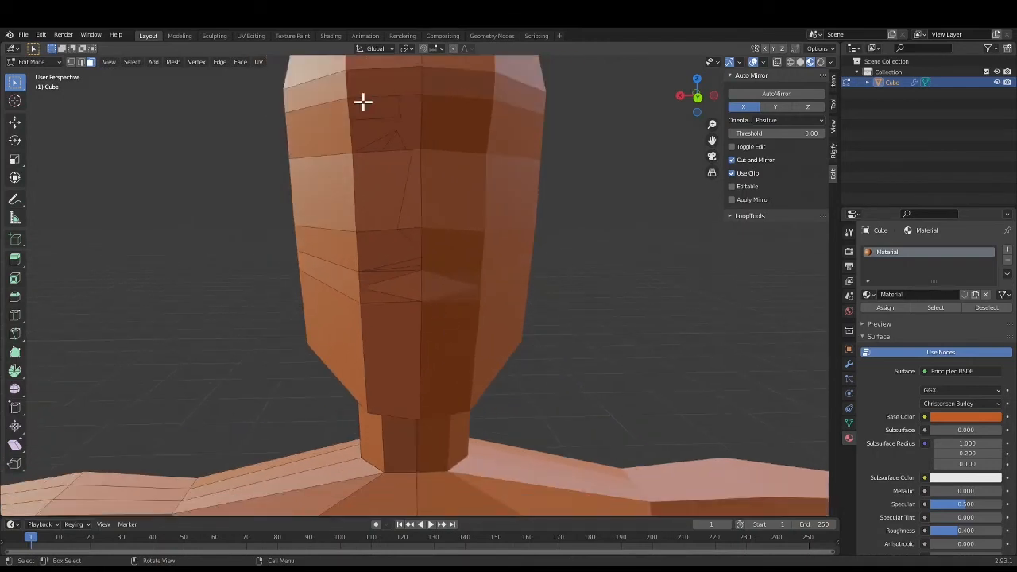
click(365, 105)
shift+click(391, 144)
shift+click(410, 263)
shift+click(414, 268)
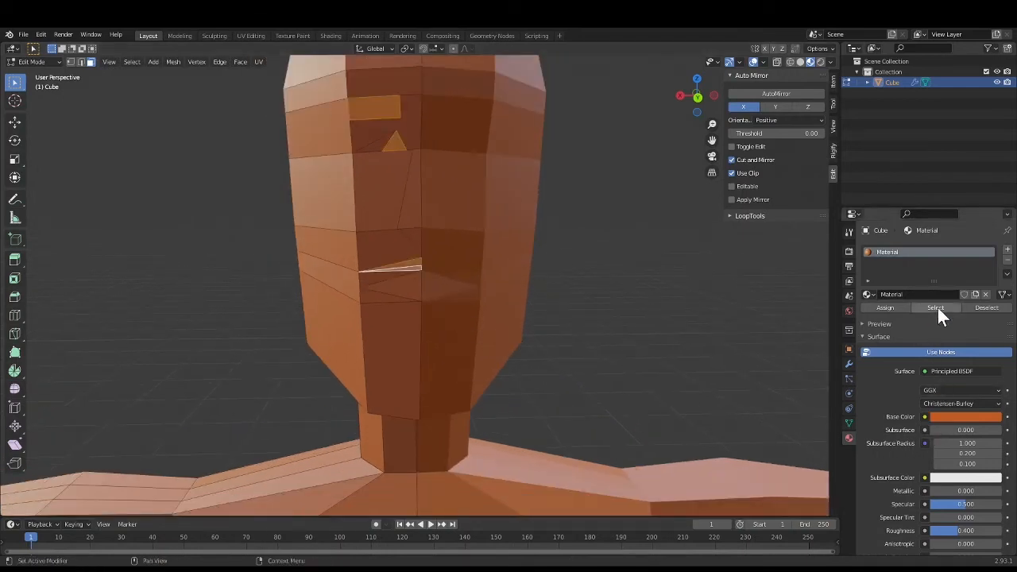
click(1007, 249)
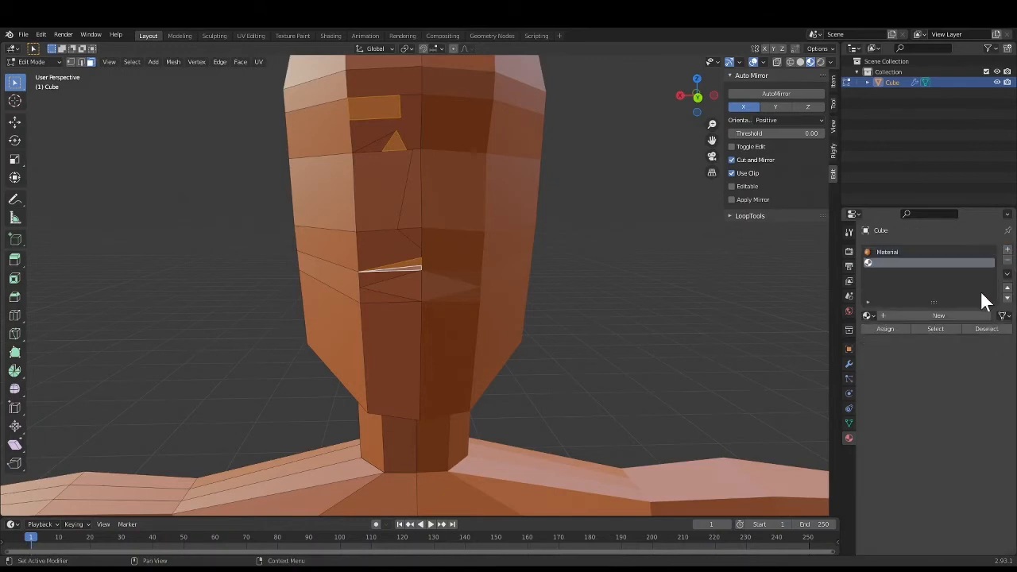
click(908, 314)
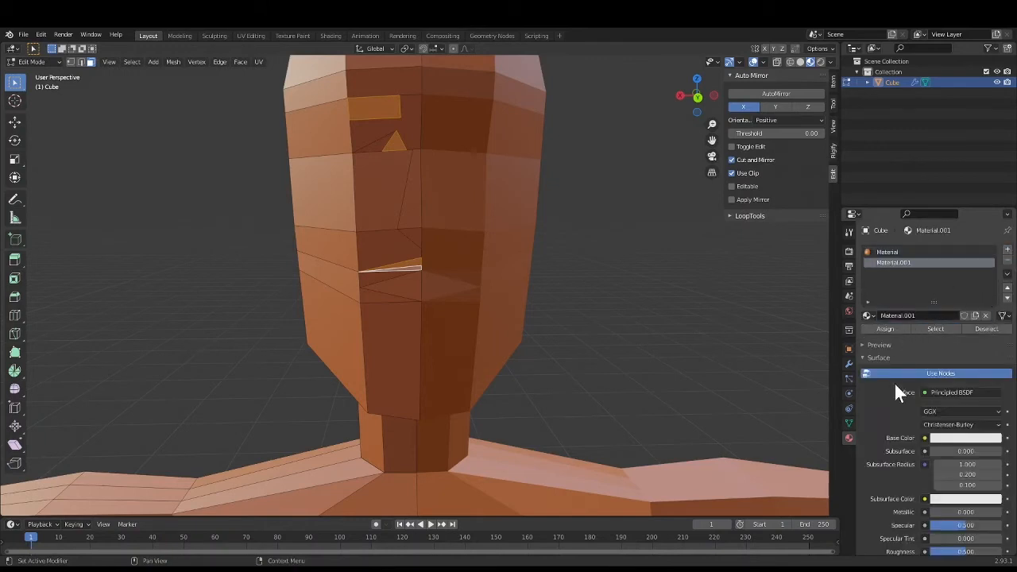
click(937, 439)
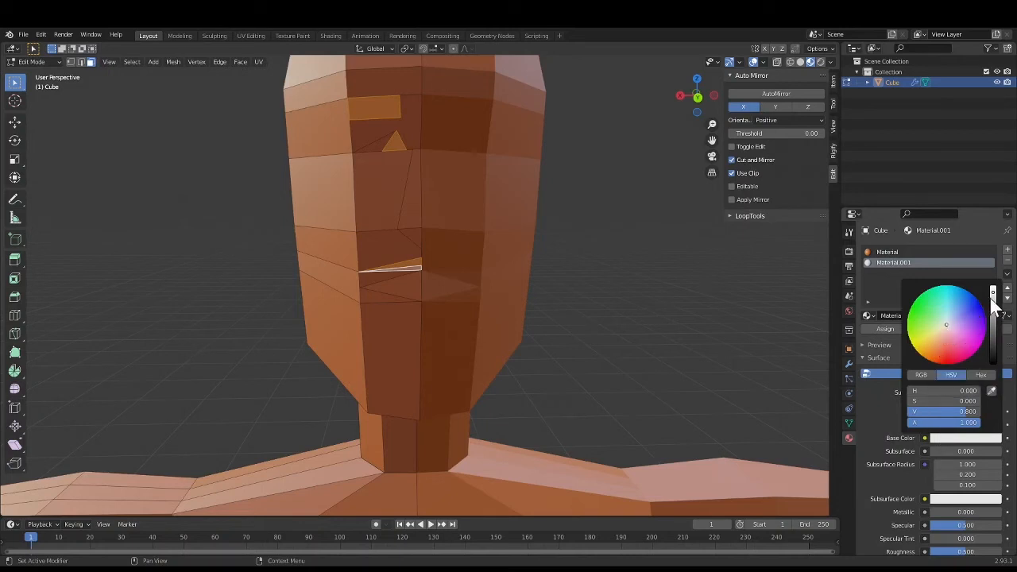
drag(992, 292, 992, 363)
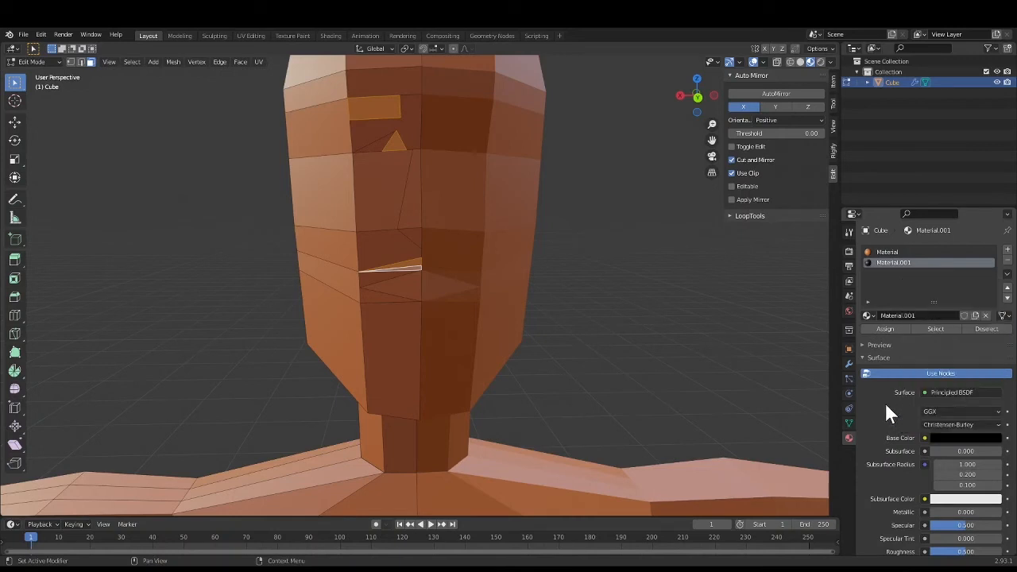
click(885, 330)
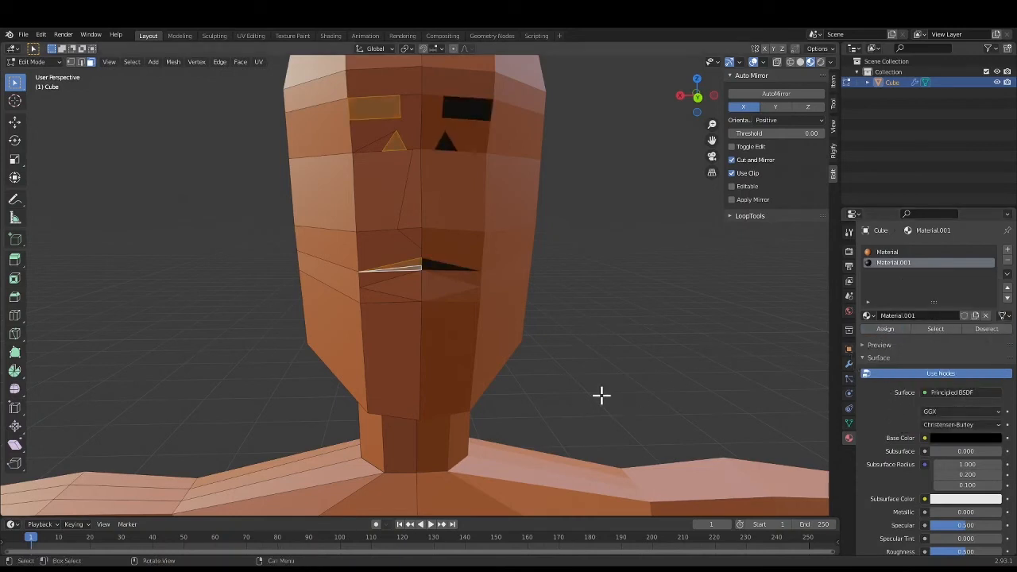
key(alt+a)
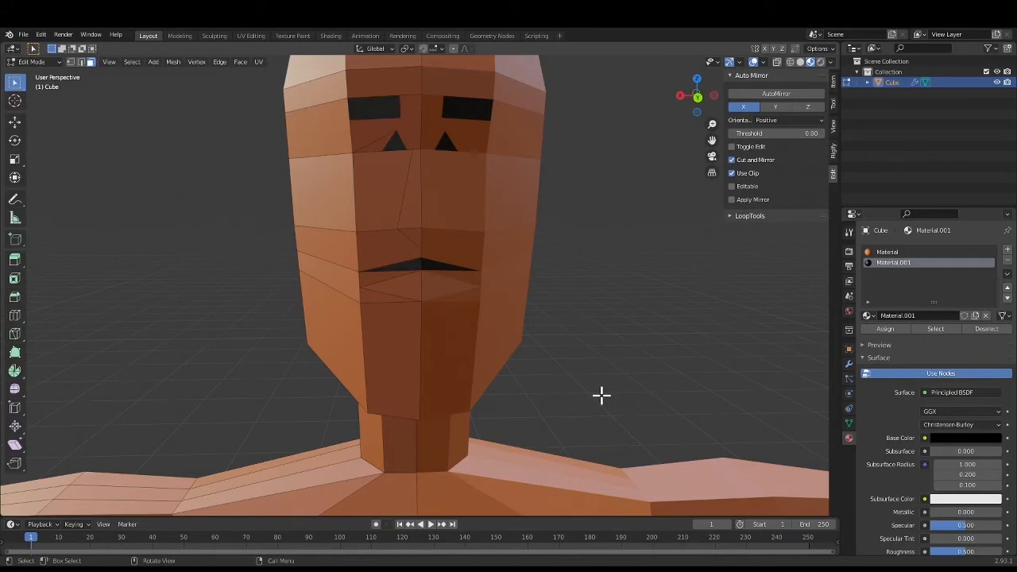
Add another new material with the default white base colour and assign it to the triangular eye face beside the pupil
click(376, 148)
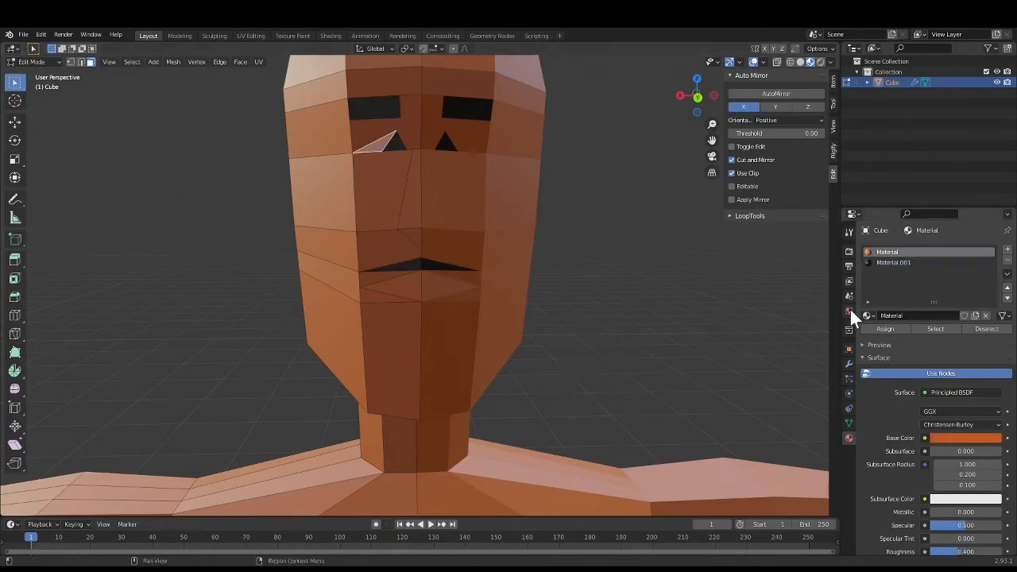
click(1007, 249)
click(932, 315)
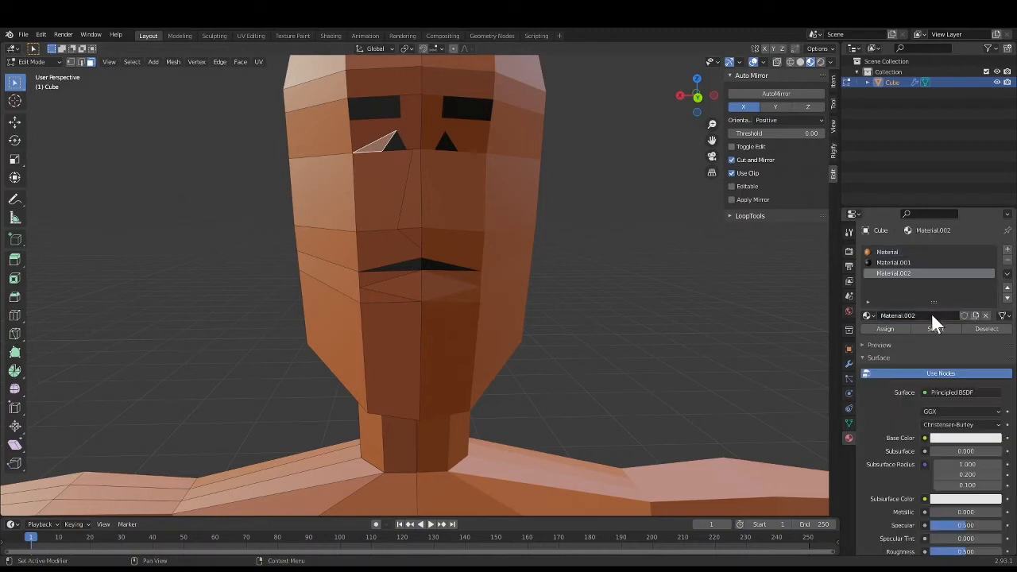
click(884, 330)
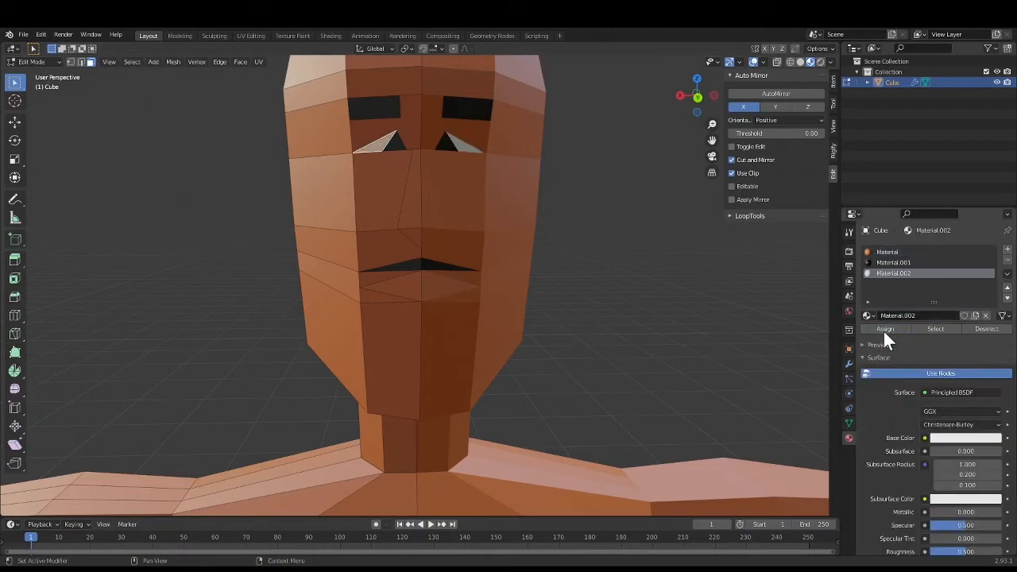
click(624, 362)
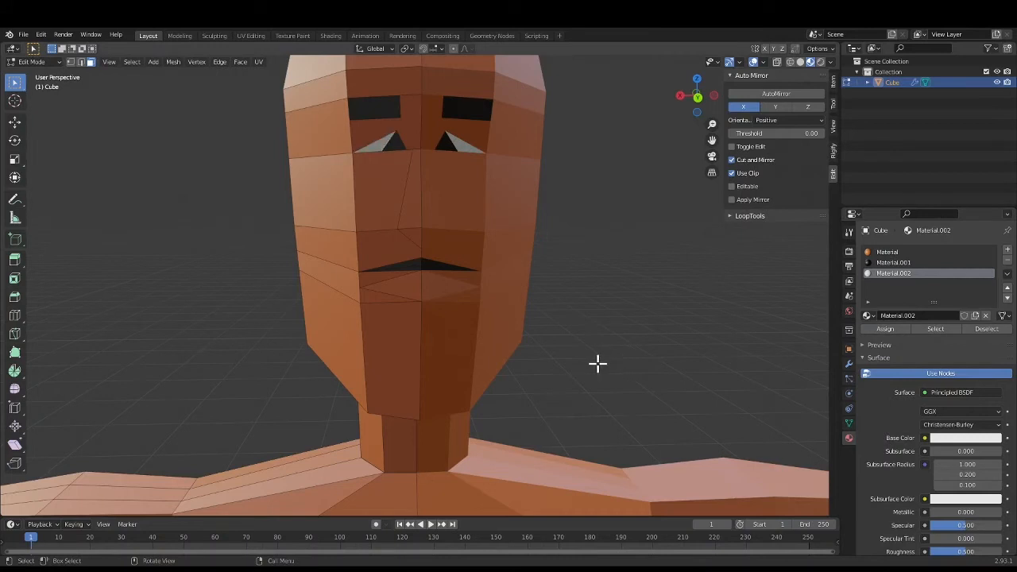
In vertex select mode, pull the nose tip vertex forward and move the nostril vertex slightly to shape the nose
scroll(570, 355, down, 1)
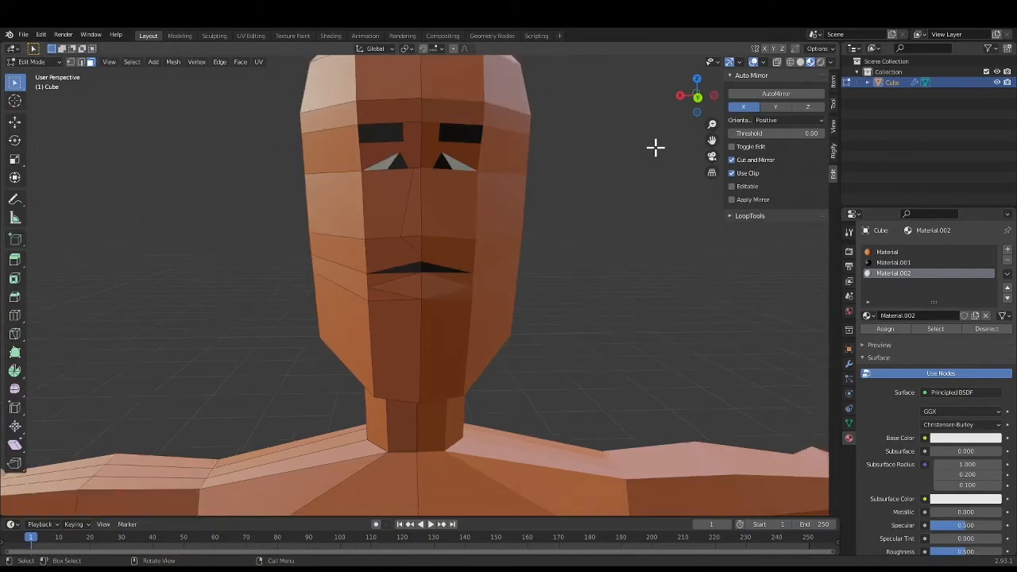
click(412, 226)
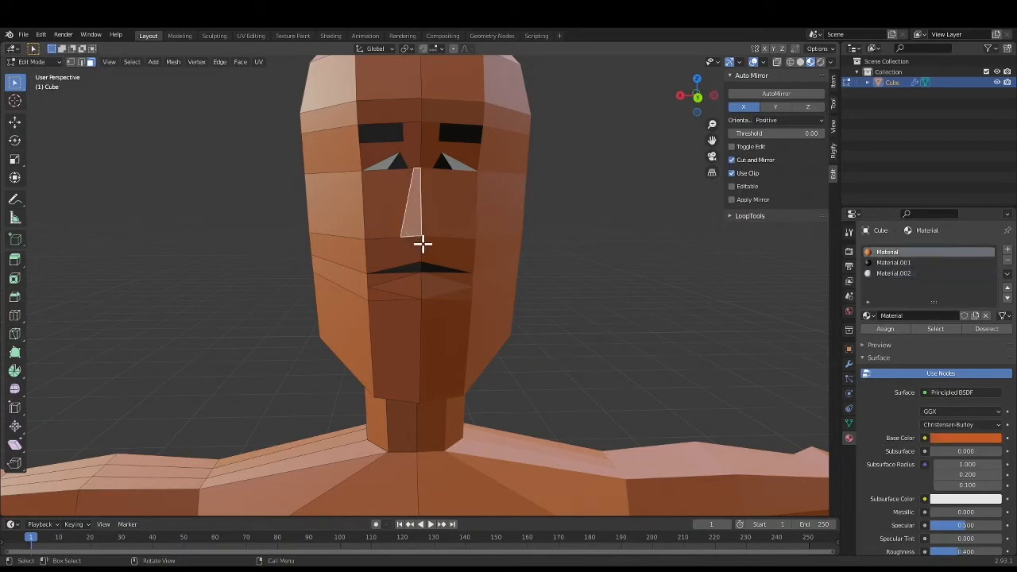
key(1)
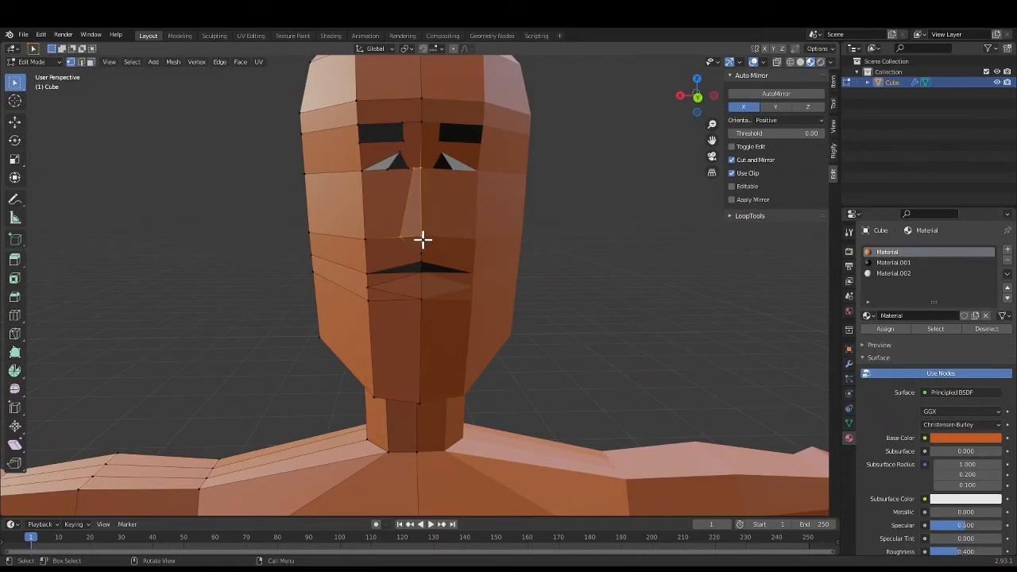
click(421, 234)
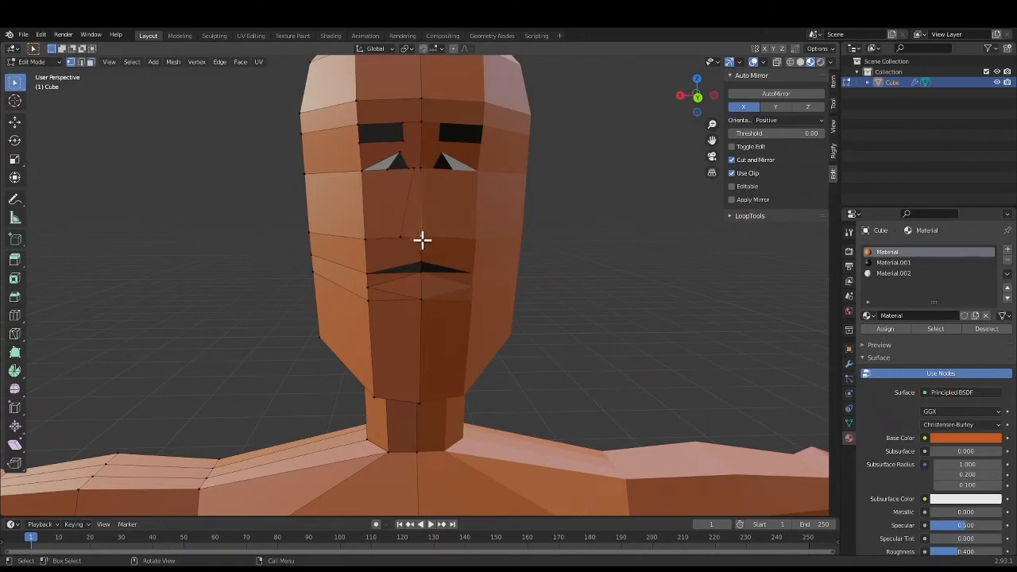
click(683, 96)
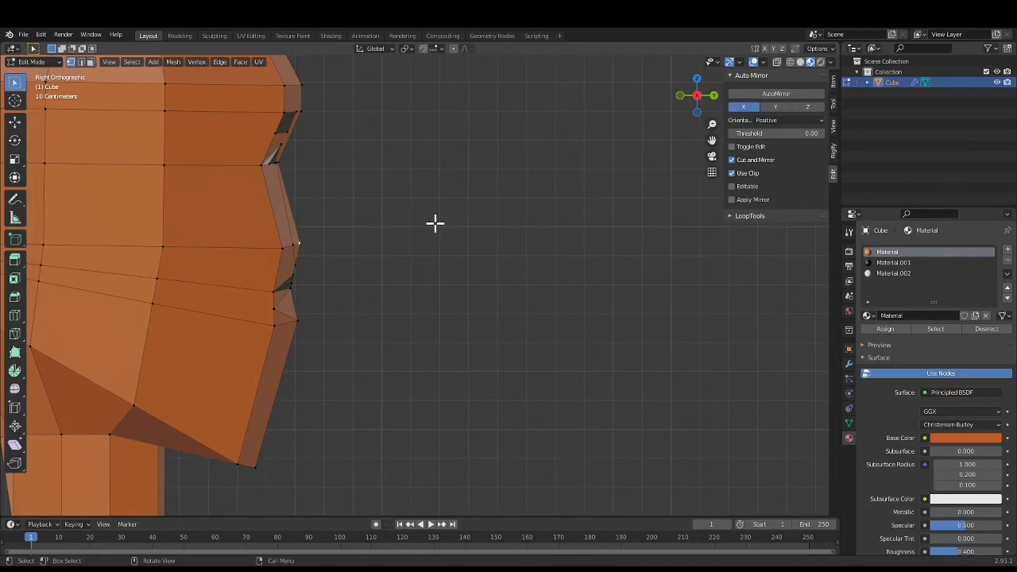
middle_drag(437, 223, 386, 315)
click(384, 249)
key(g)
click(378, 254)
Move the mouth corner vertex slightly downward
click(351, 285)
key(g)
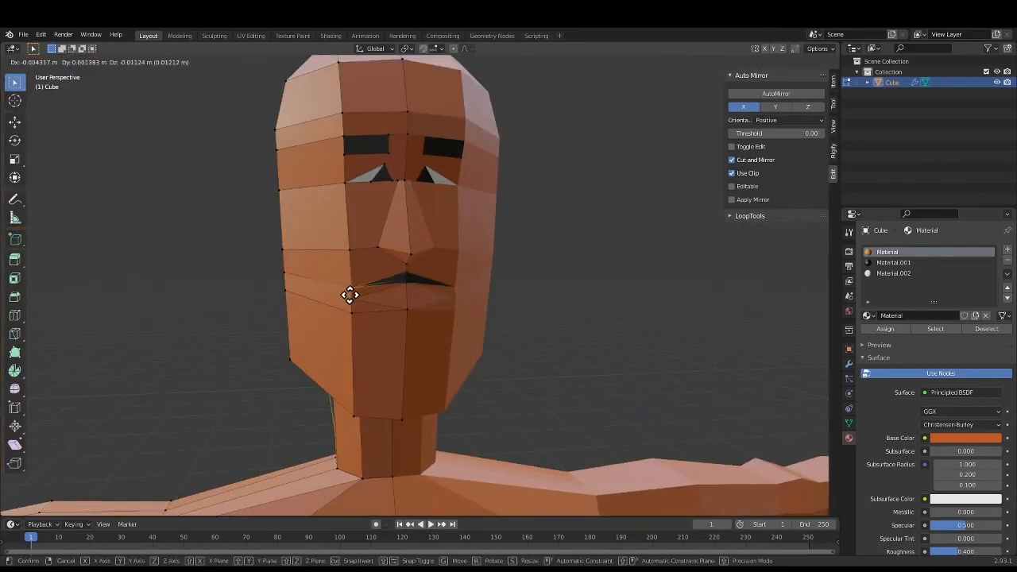
click(350, 294)
In face select mode, extrude the lower lip face slightly forward in the right side view and scale the extruded face down
click(395, 301)
key(3)
click(386, 298)
middle_drag(386, 298, 585, 351)
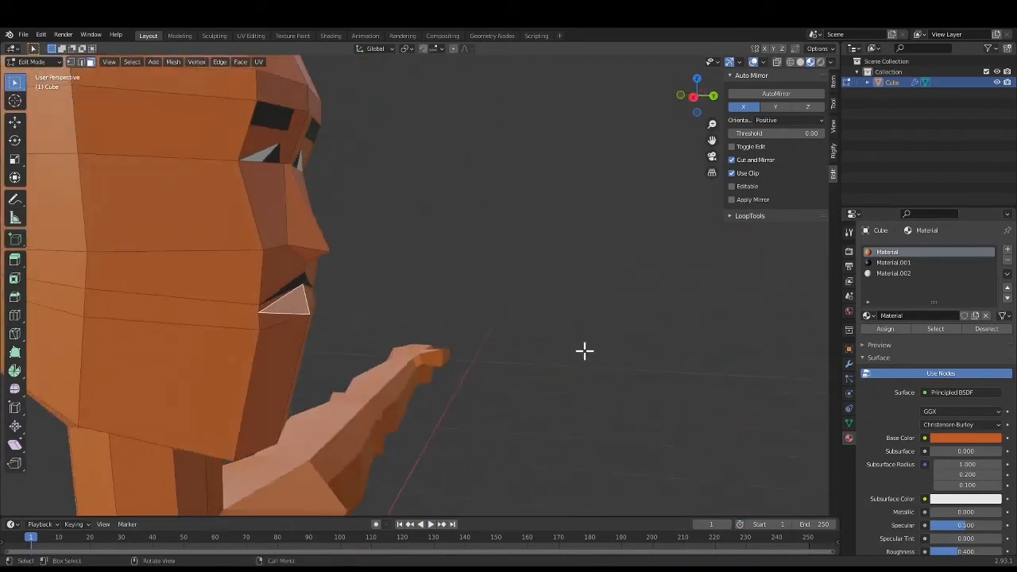
key(KP_3)
key(e)
click(439, 291)
key(s)
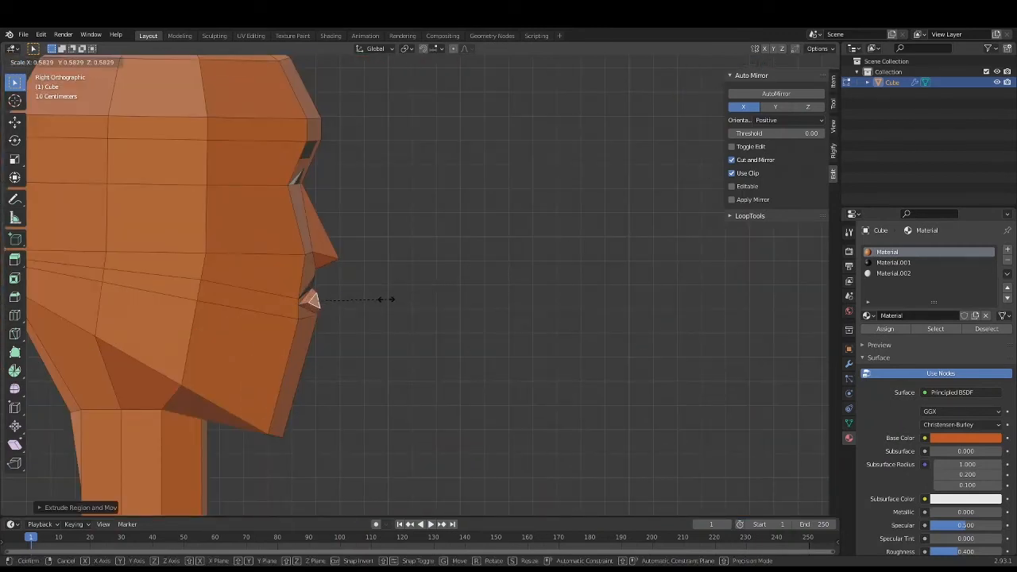
click(387, 312)
Extrude the eyebrow face slightly forward with a scaled-down front, and assign the black Material.001 to its side faces
click(314, 149)
key(e)
click(317, 153)
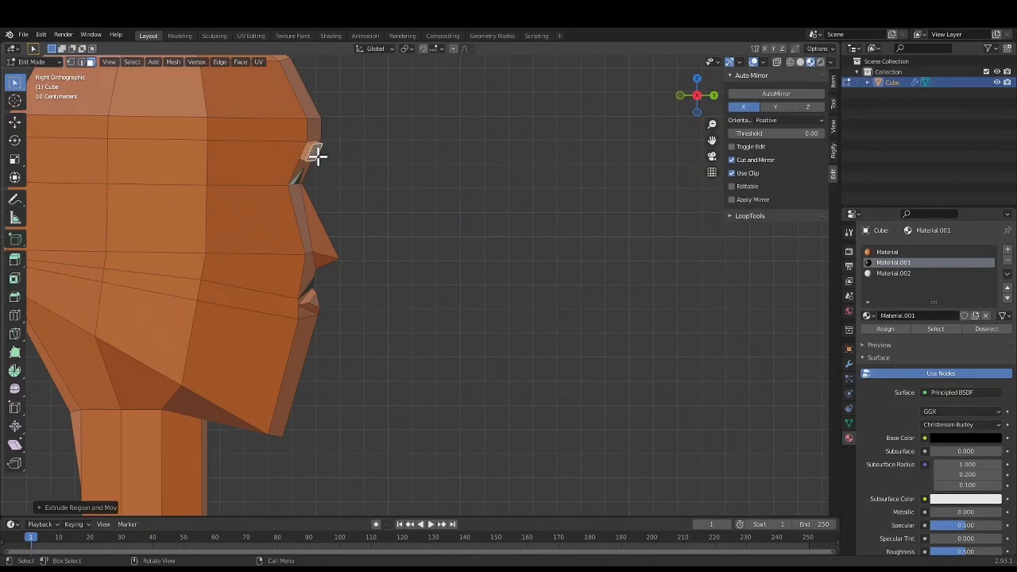
key(s)
click(380, 209)
click(381, 211)
alt+click(310, 149)
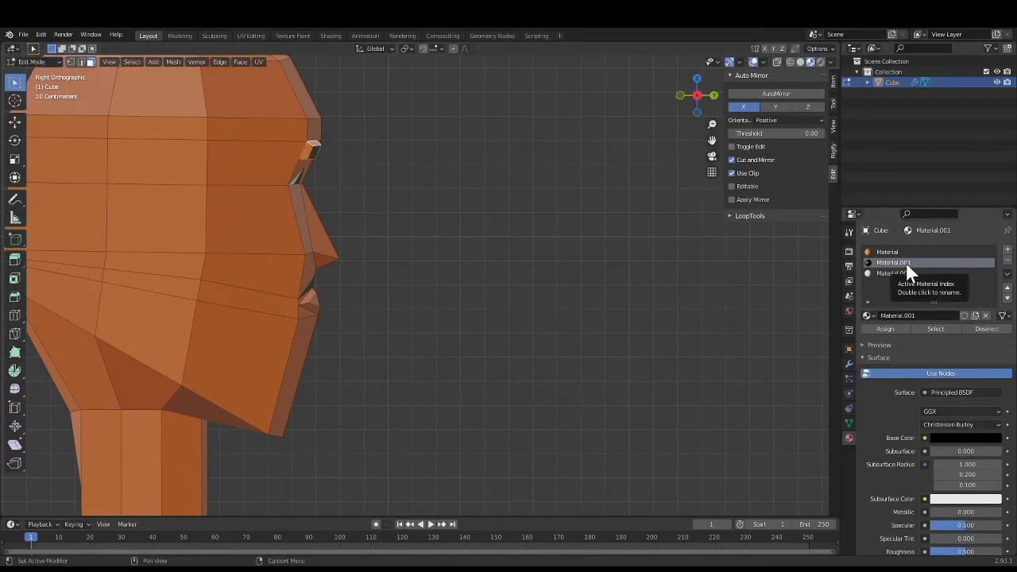
middle_drag(322, 310, 360, 325)
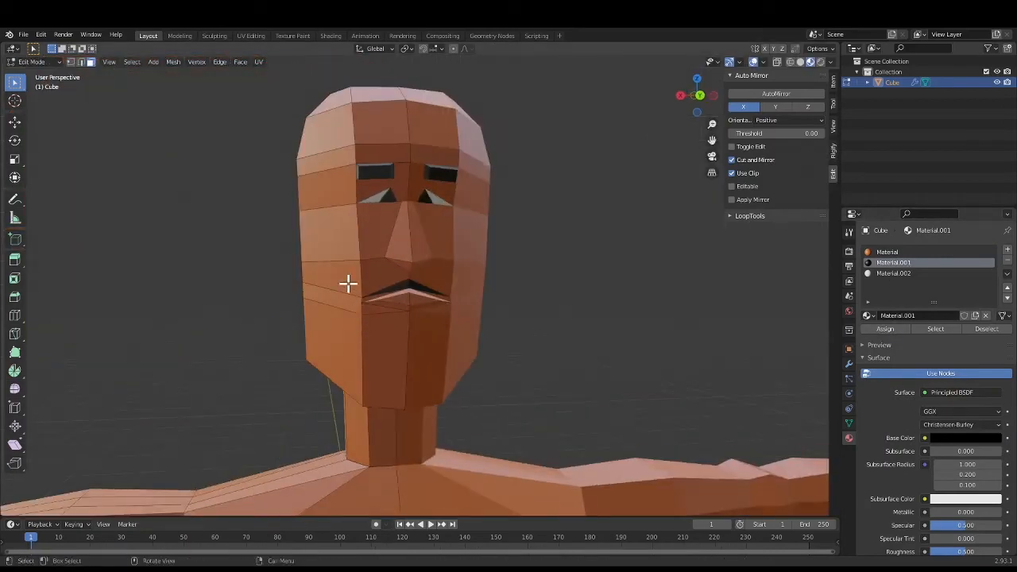
Circle-select the upper and rear side faces of the head as the start of the hair area
click(325, 140)
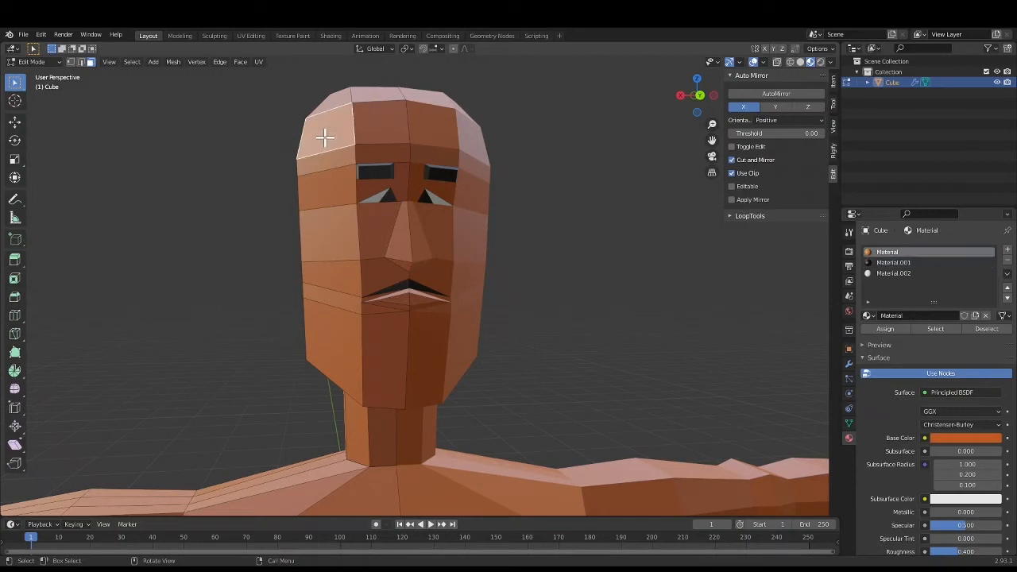
key(c)
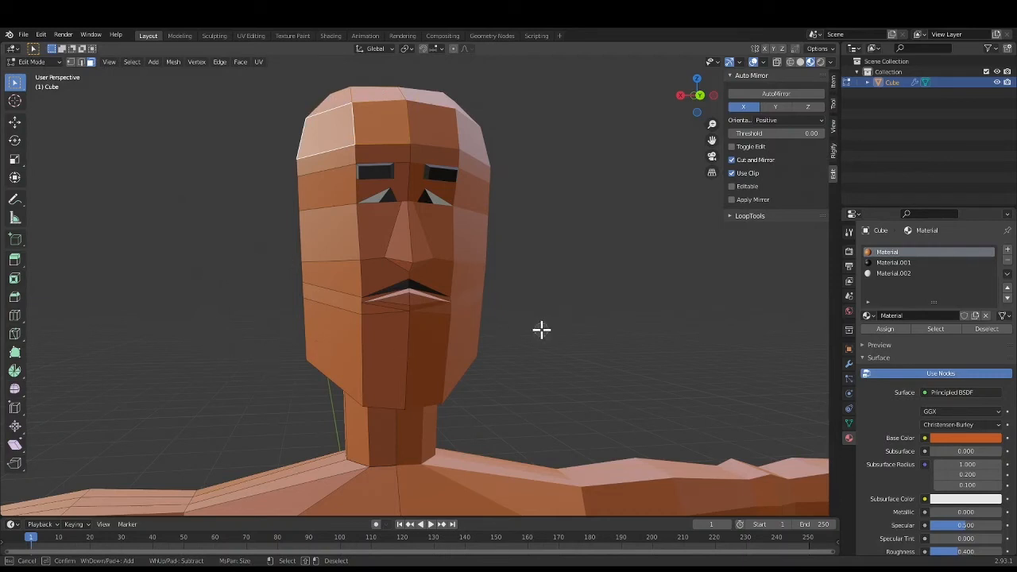
key(Escape)
middle_drag(540, 331, 620, 320)
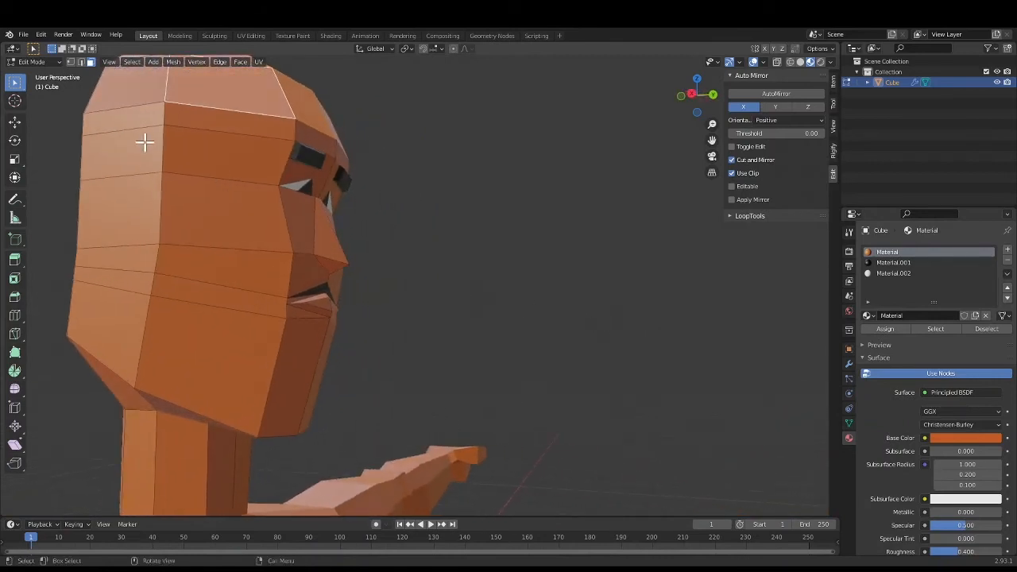
key(s)
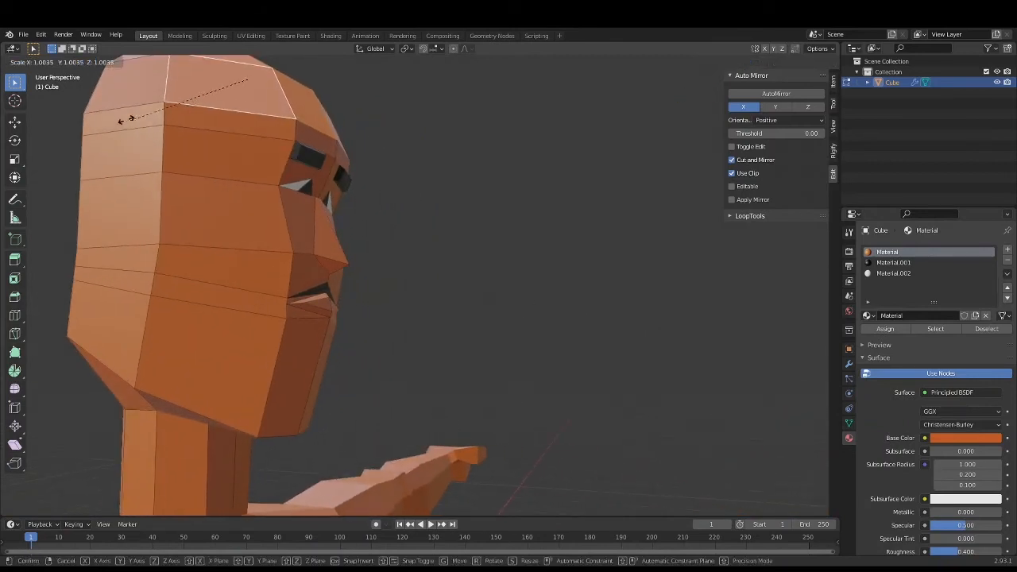
right_click(124, 131)
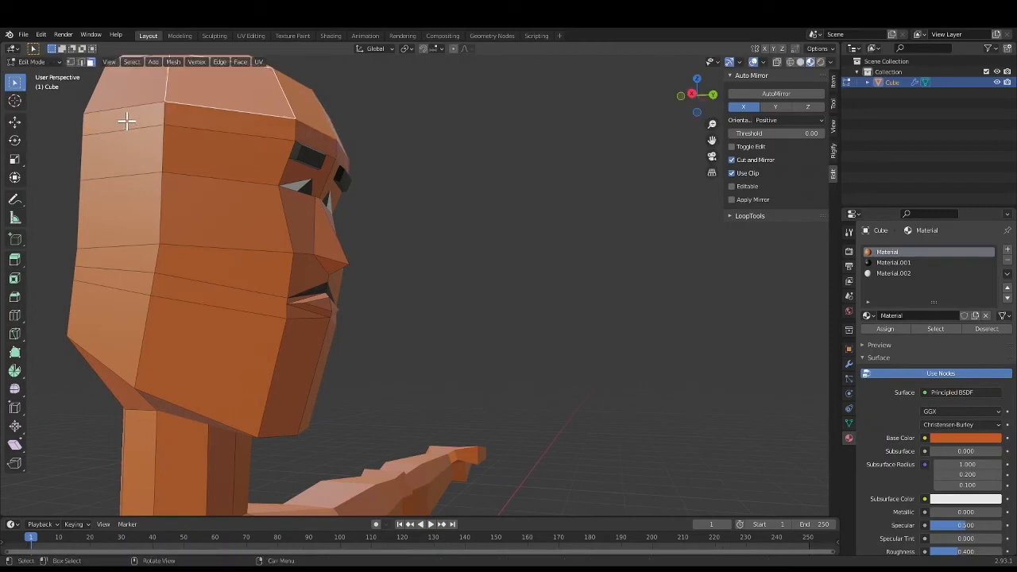
key(c)
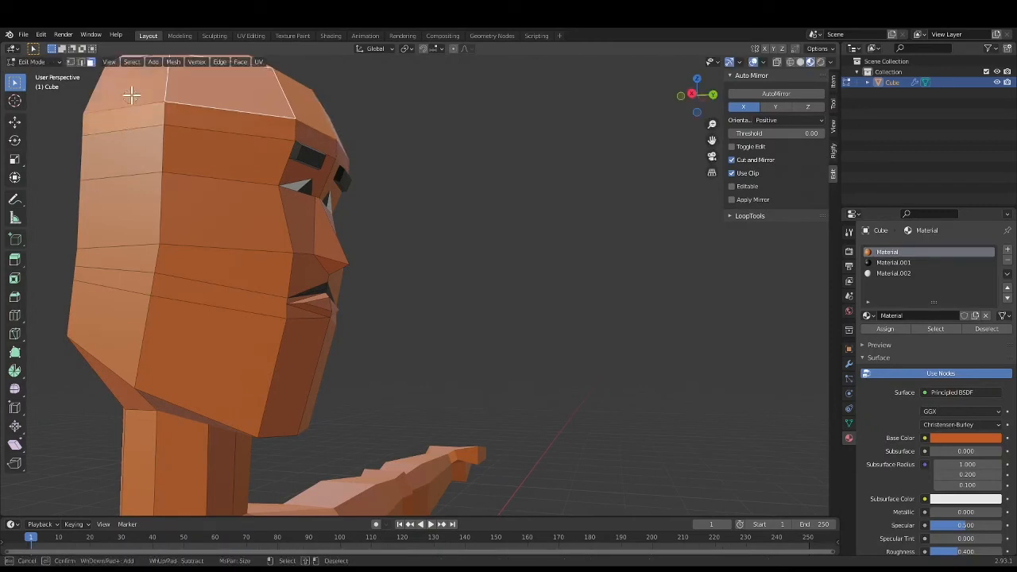
drag(136, 95, 122, 185)
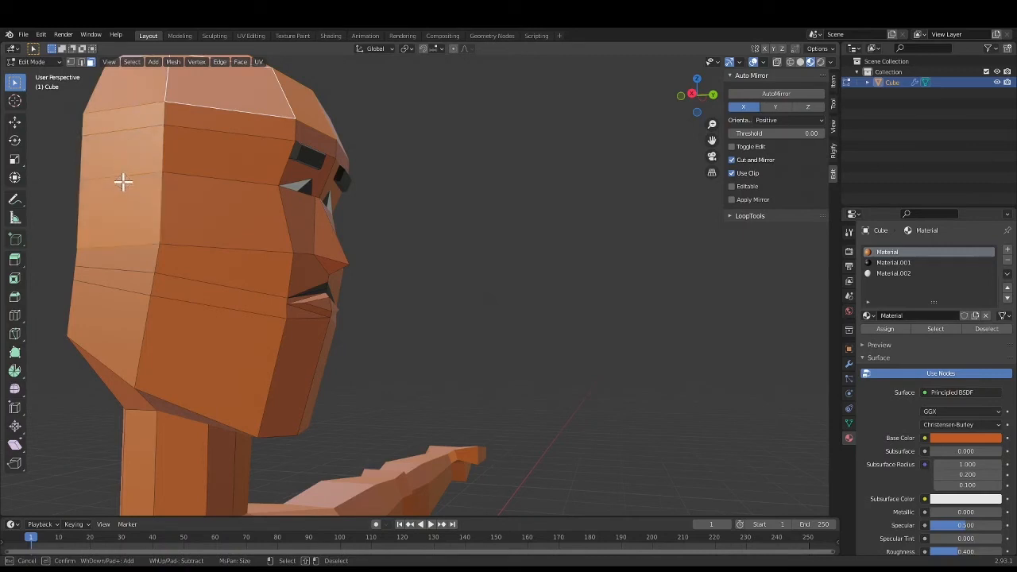
Extend the hair selection over the faces on the back and crown of the head
middle_drag(440, 325, 354, 331)
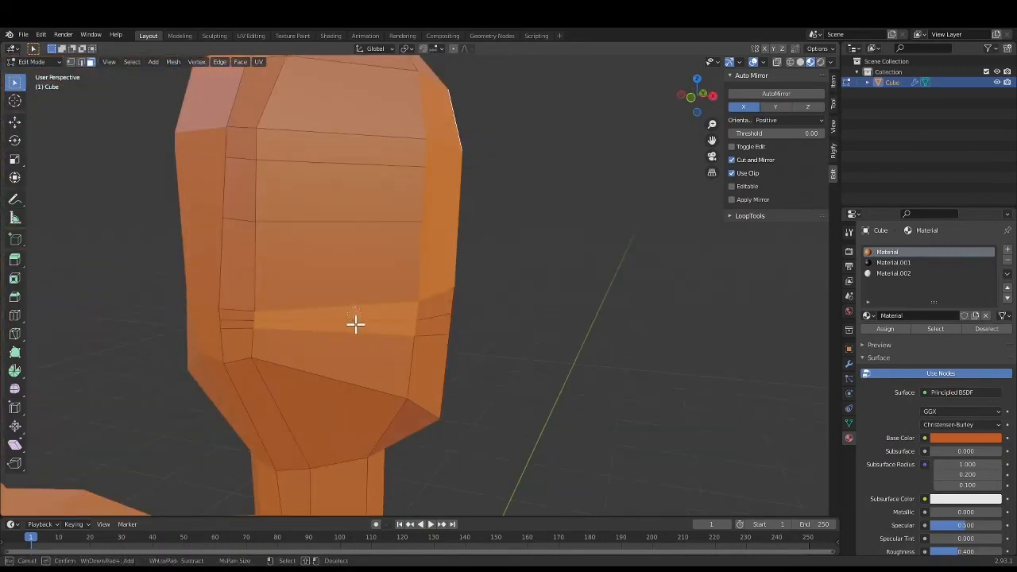
mouse_move(355, 324)
mouse_down()
mouse_move(236, 290)
mouse_move(256, 315)
mouse_move(418, 322)
mouse_up()
mouse_move(564, 345)
middle_down()
mouse_move(541, 329)
mouse_move(457, 347)
mouse_move(483, 382)
middle_up()
mouse_move(103, 189)
mouse_down()
mouse_move(96, 183)
mouse_move(166, 191)
mouse_up()
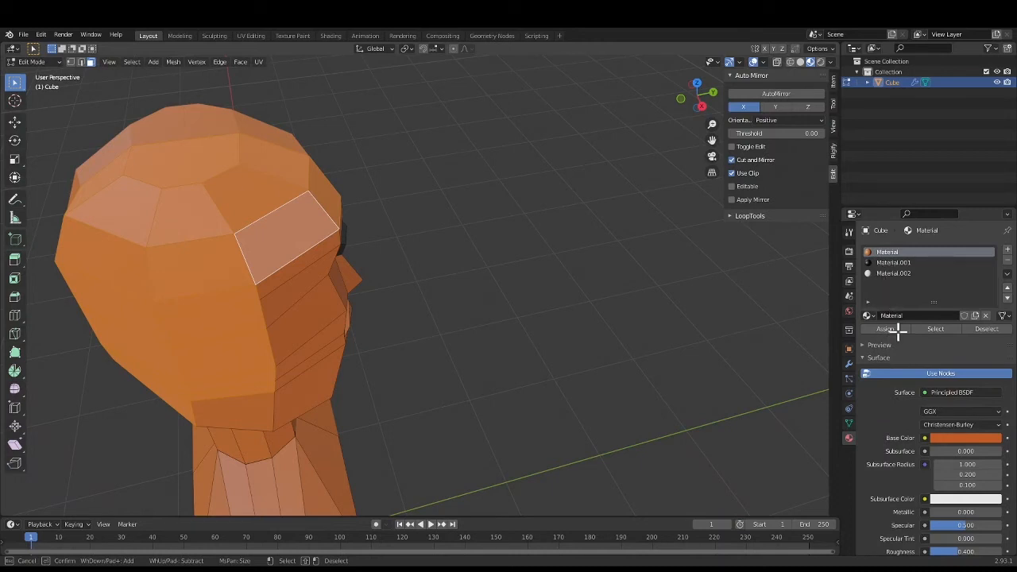
key(Escape)
Assign the black Material.001 to the selected hair faces
click(882, 263)
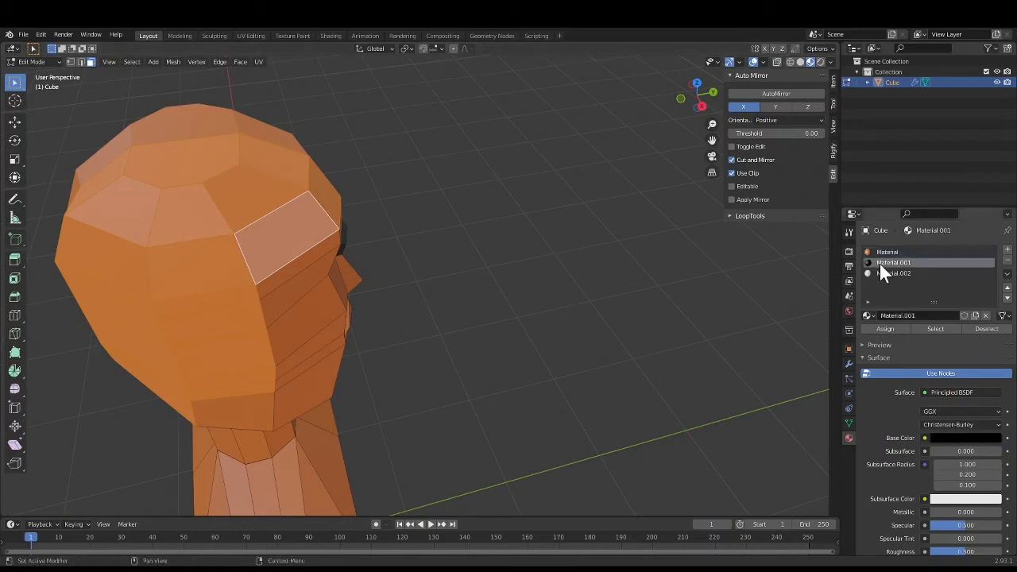
click(893, 328)
middle_drag(650, 413, 543, 399)
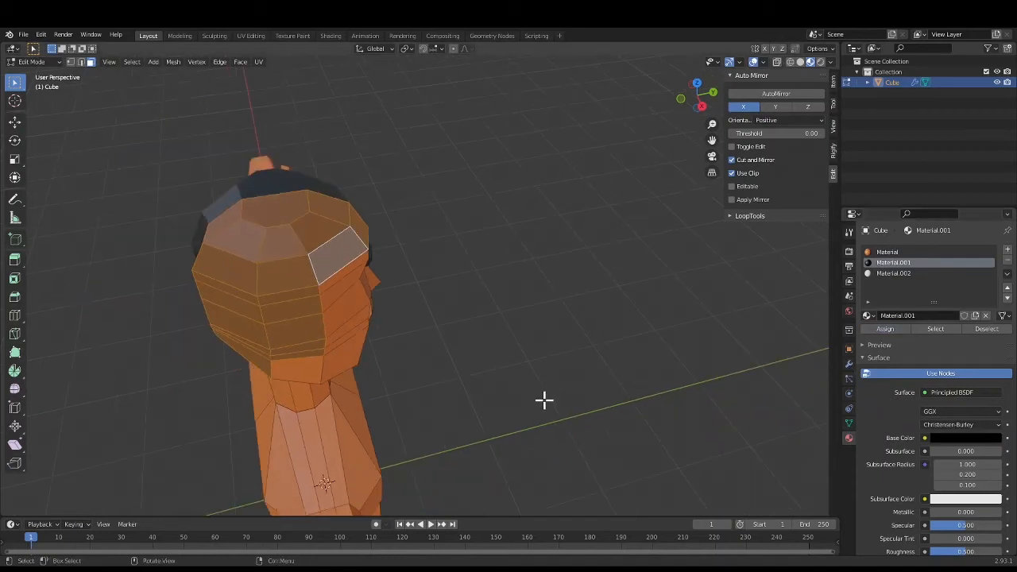
Knife-cut a small rectangular ear face into the side of the head at eye level and select that face
middle_drag(613, 389, 446, 298)
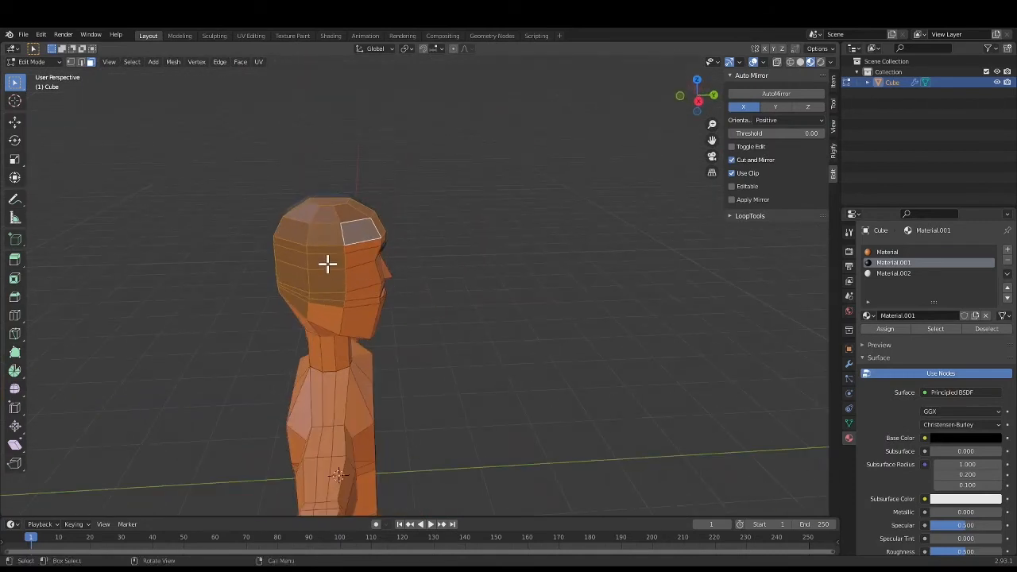
key(k)
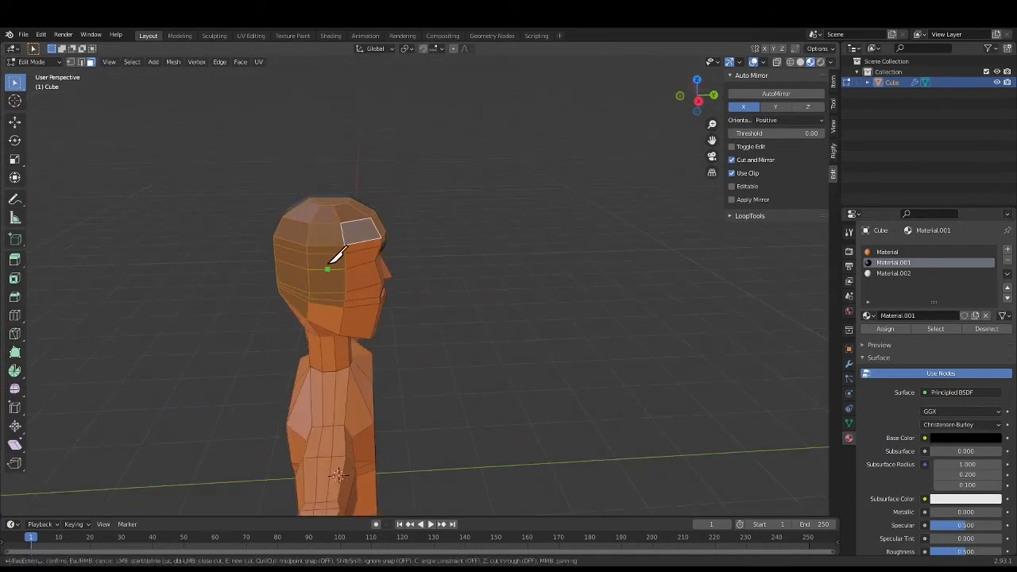
click(336, 253)
click(334, 269)
key(Escape)
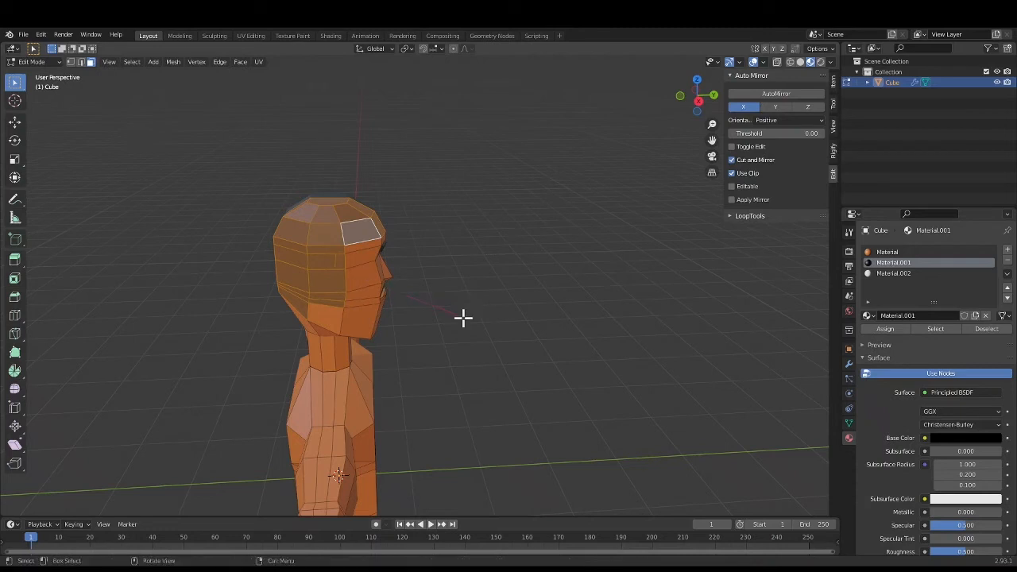
click(338, 262)
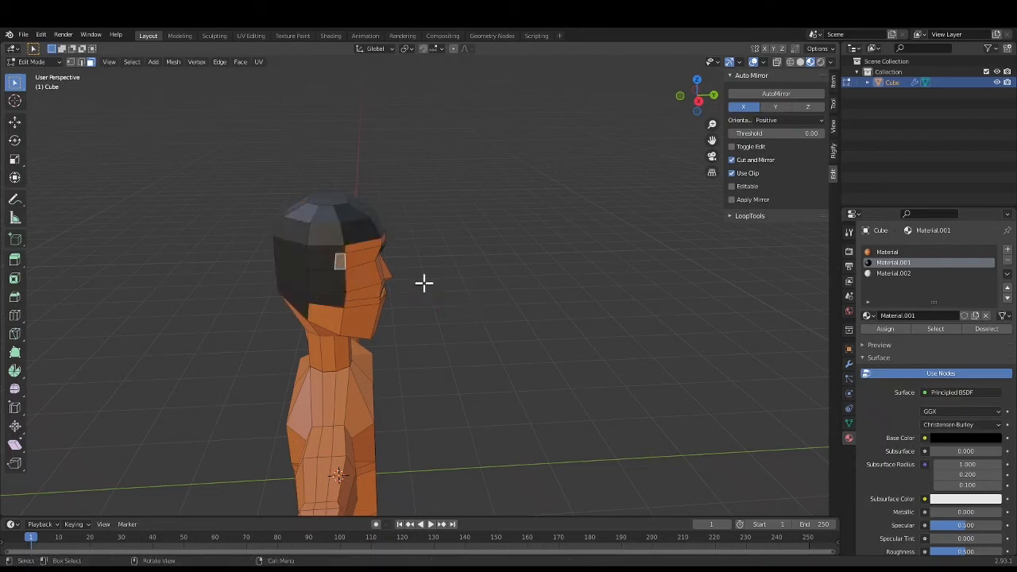
In the back orthographic view, extrude the ear face outward by about 0.085 m
click(713, 94)
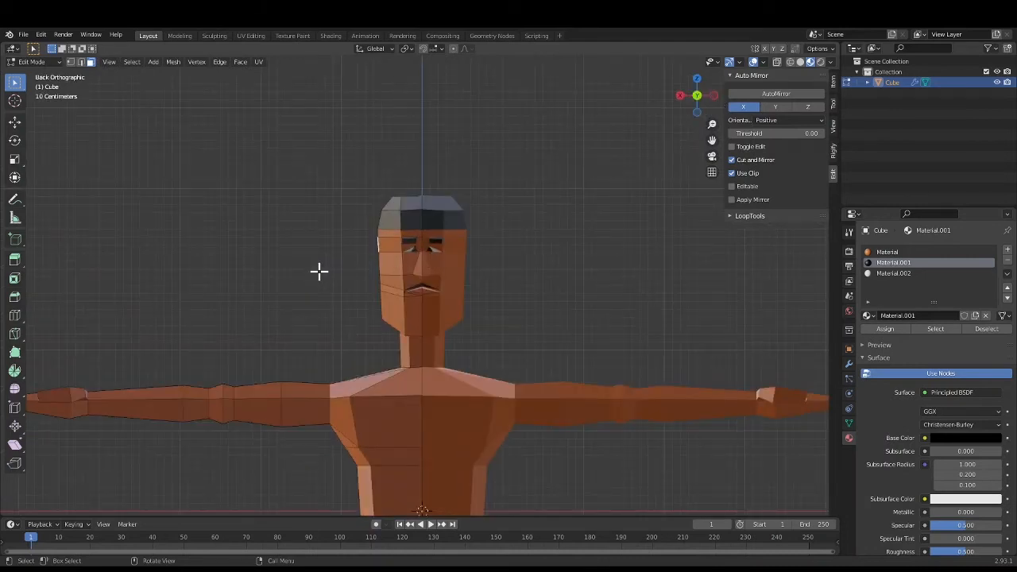
key(ctrl+r)
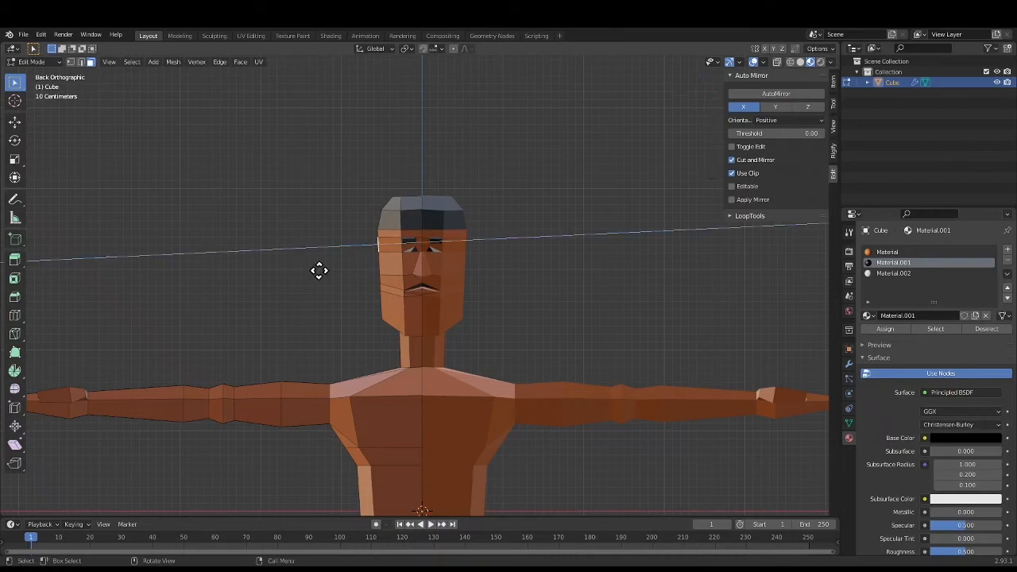
click(318, 271)
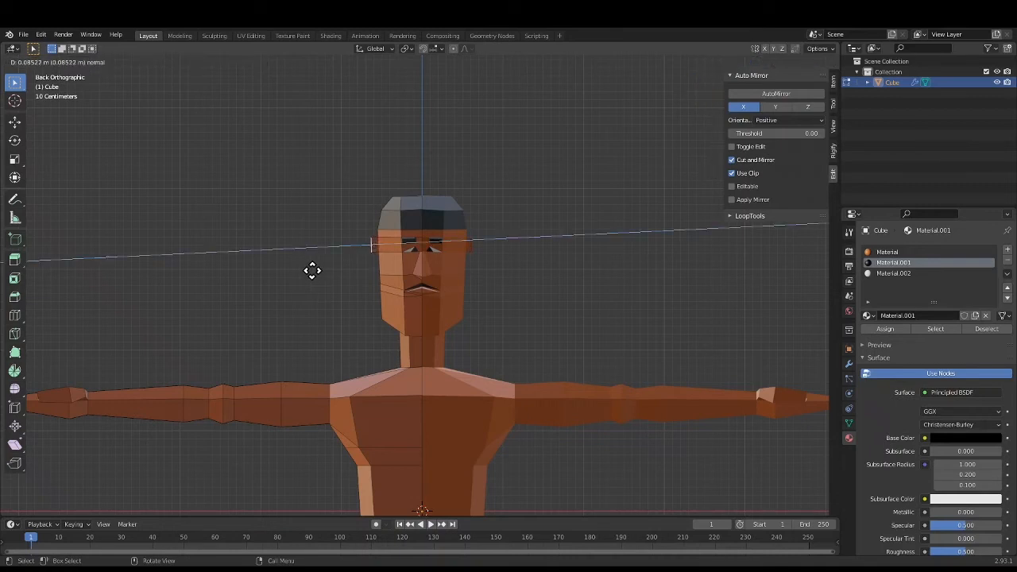
click(312, 271)
Assign the orange skin material, Material, to the extruded ear face
middle_drag(310, 283, 330, 326)
click(887, 253)
click(887, 328)
middle_drag(762, 349, 608, 374)
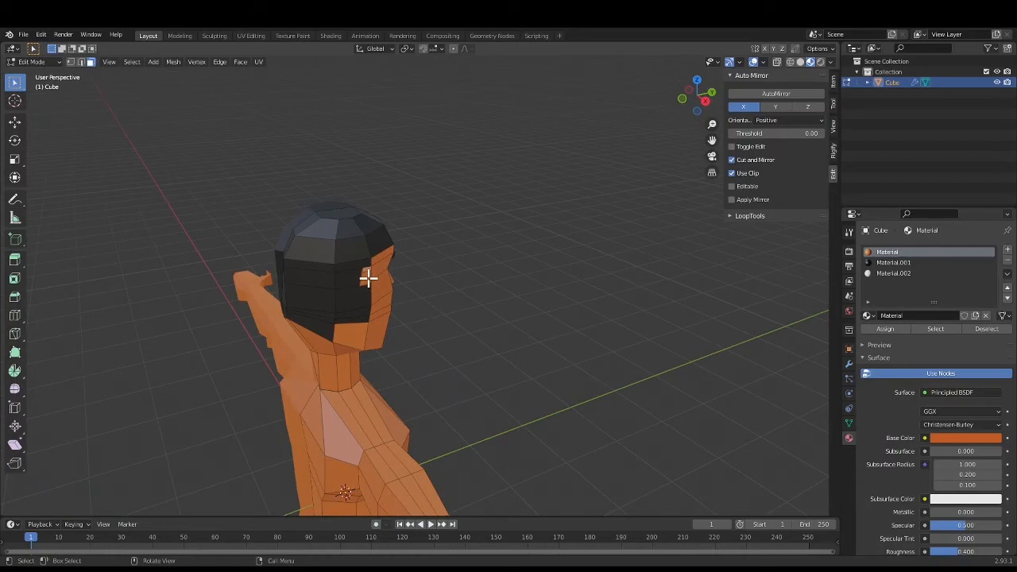
Inset the ear's outer face by about 0.02 m
scroll(357, 295, up, 4)
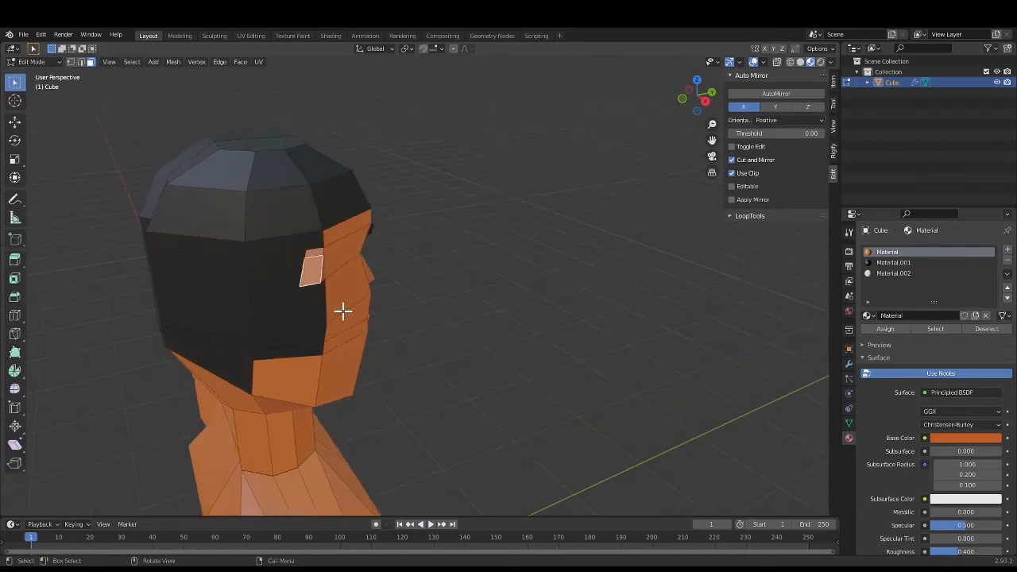
key(i)
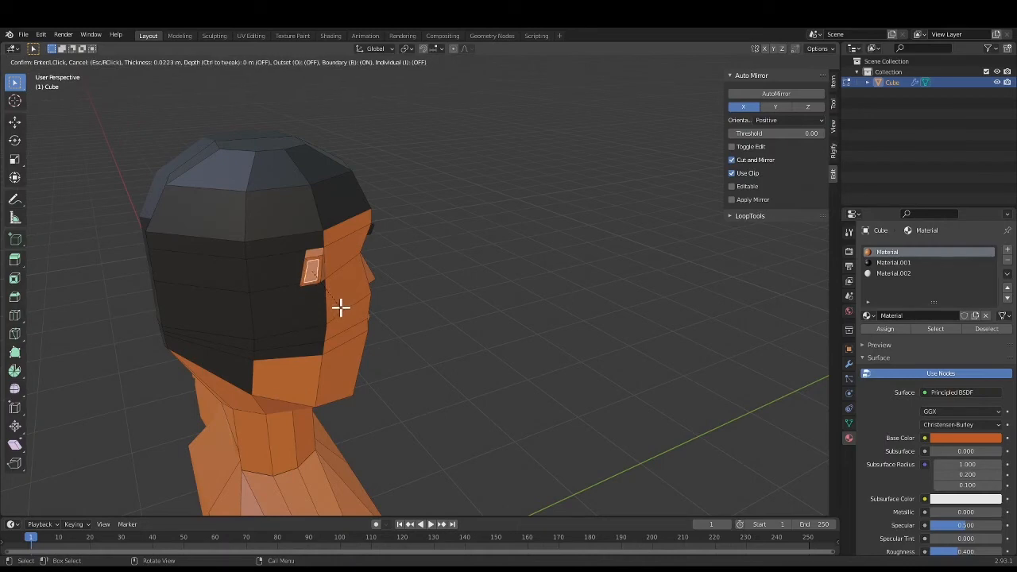
click(340, 307)
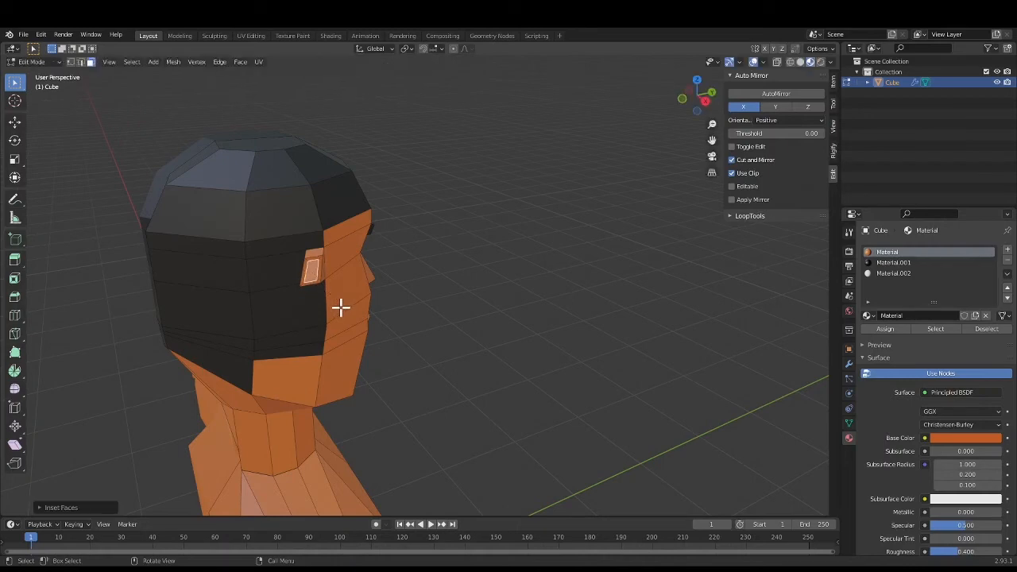
key(g)
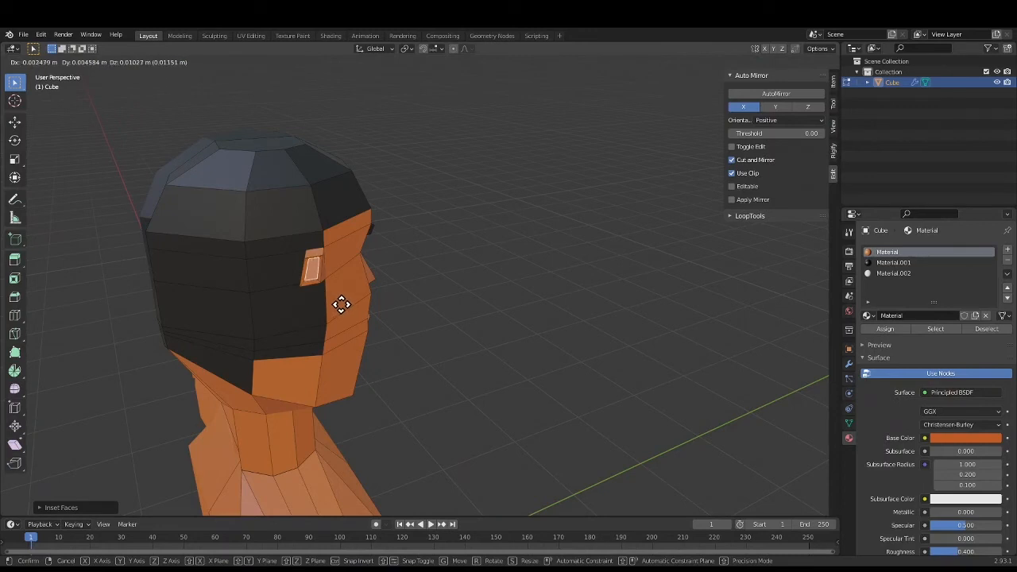
right_click(341, 304)
click(394, 329)
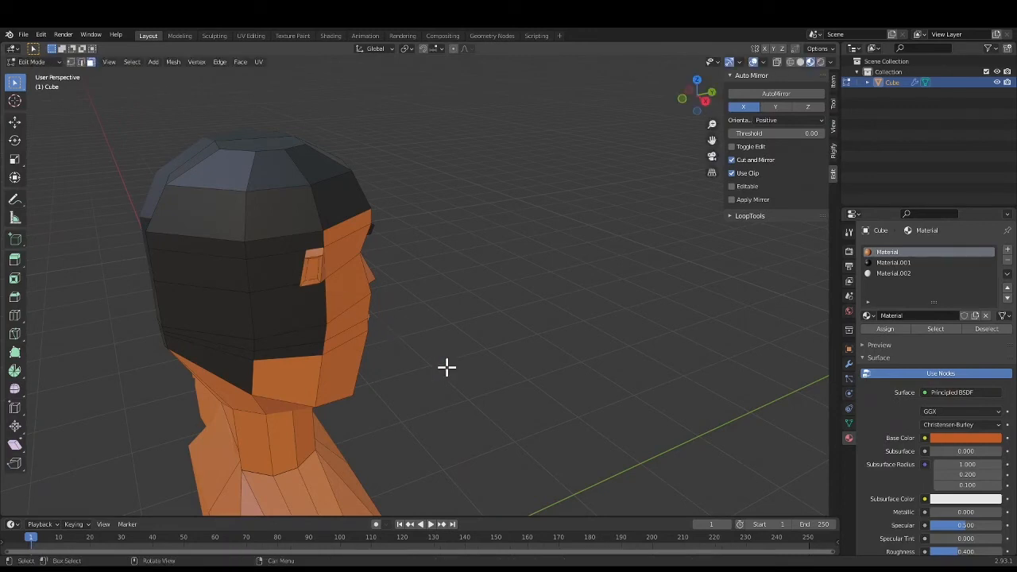
In the back orthographic view, move and rotate the selected outer part of the ear slightly to adjust its slant
middle_drag(485, 350, 359, 337)
middle_drag(355, 346, 390, 333)
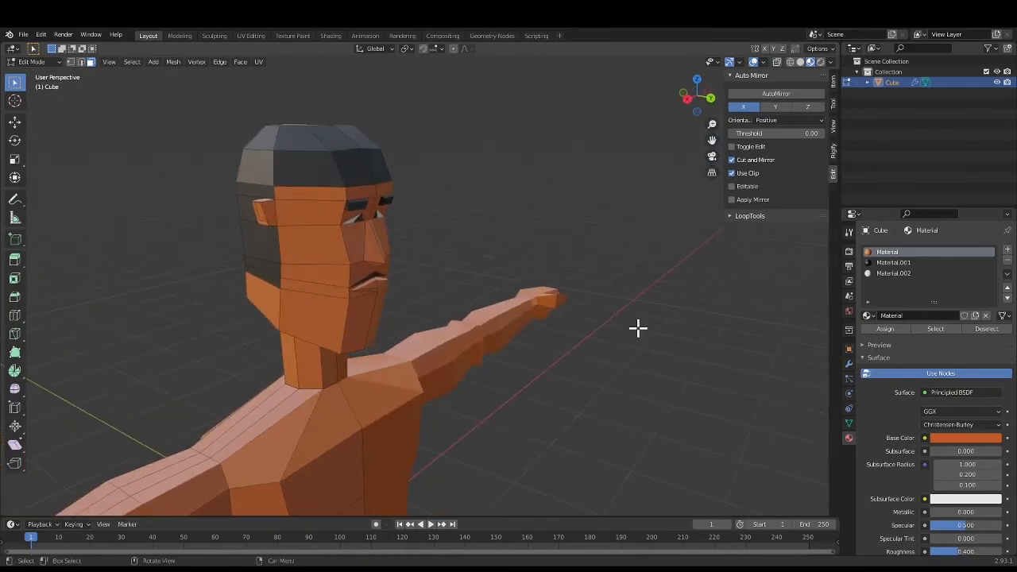
middle_drag(541, 243, 593, 239)
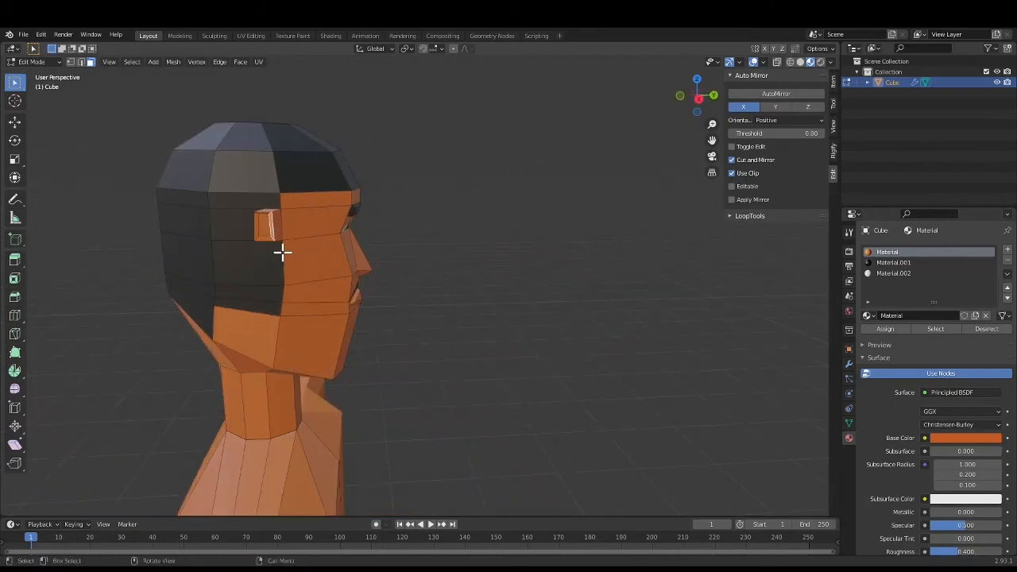
click(712, 95)
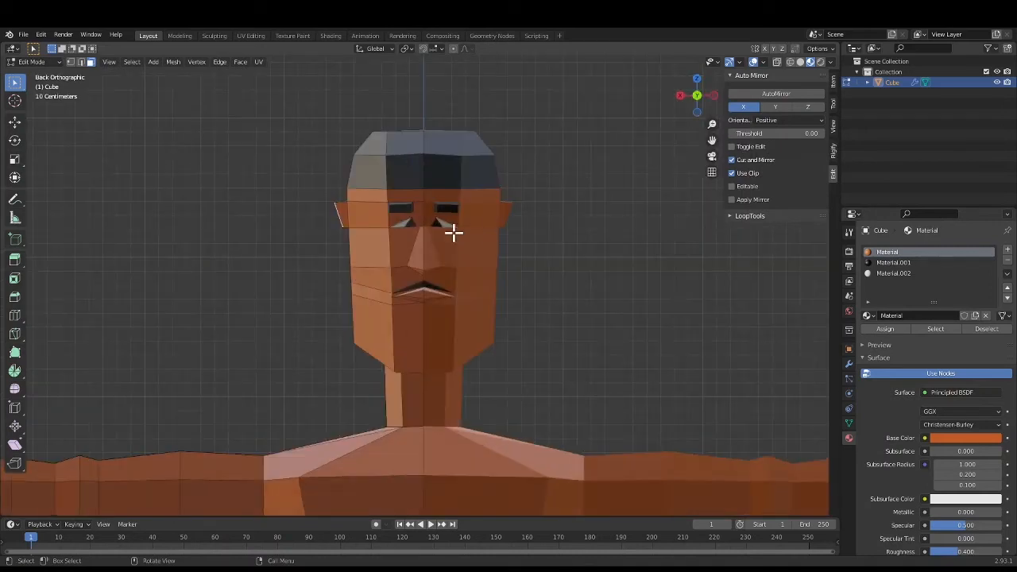
key(g)
click(369, 239)
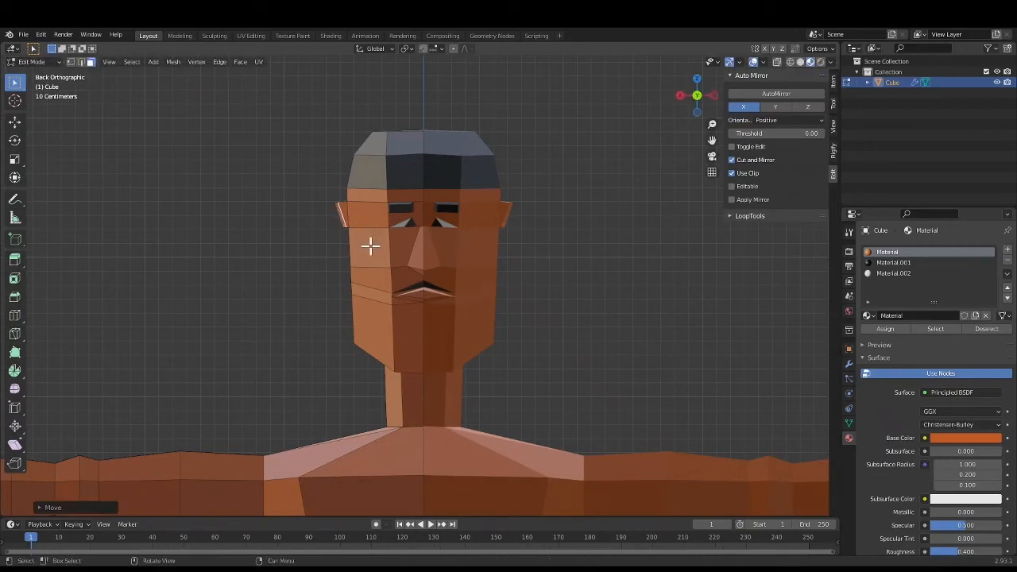
key(r)
click(326, 313)
key(g)
click(312, 295)
Select the lower lip faces on the editable half of the face
middle_drag(447, 361, 437, 356)
scroll(438, 353, up, 4)
alt+click(441, 317)
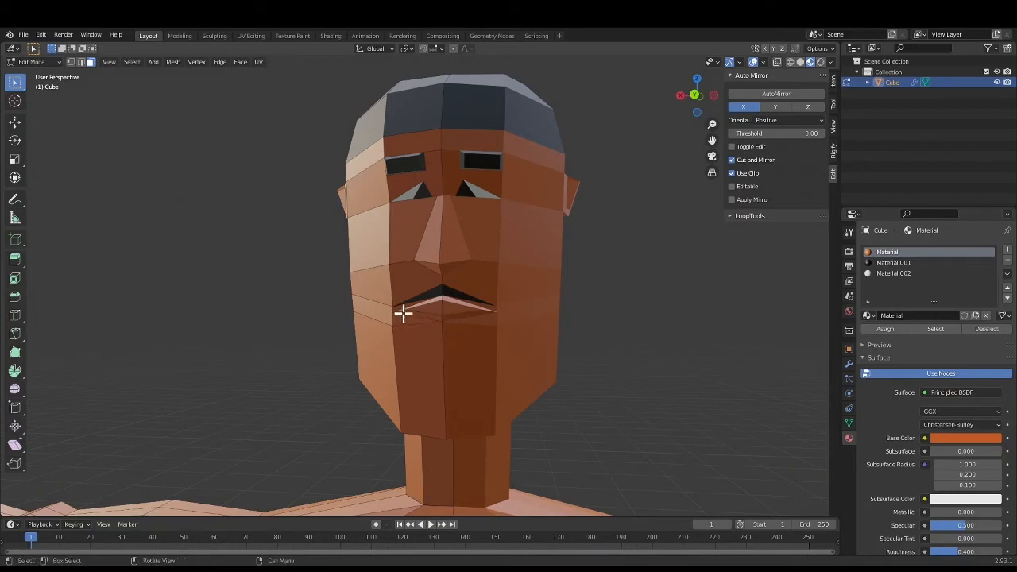
alt+click(402, 310)
alt+click(395, 313)
shift+click(420, 311)
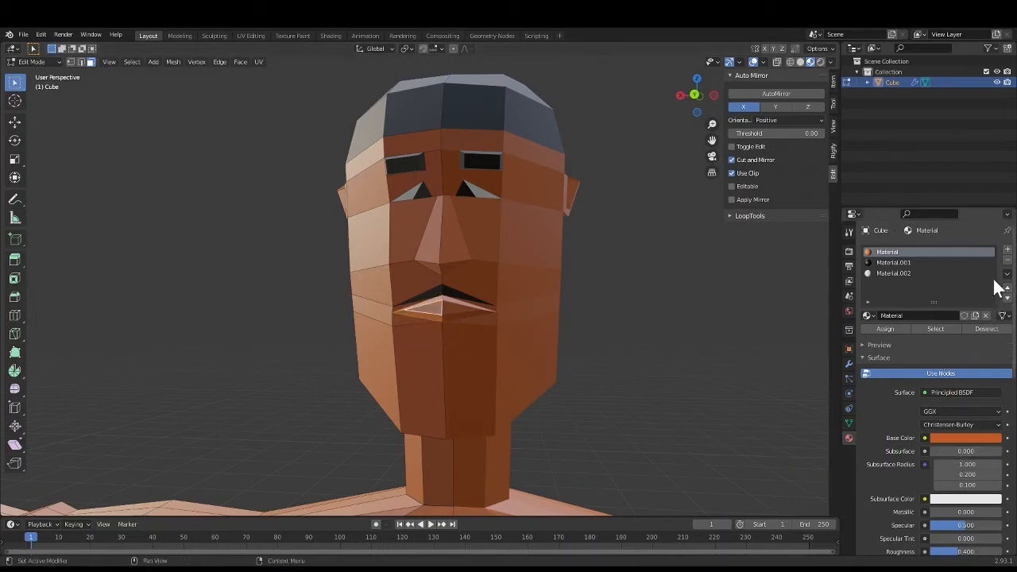
Add a new material slot with a new material and set its base colour to dark orange, hue 0.039 and value 0.311
click(1008, 250)
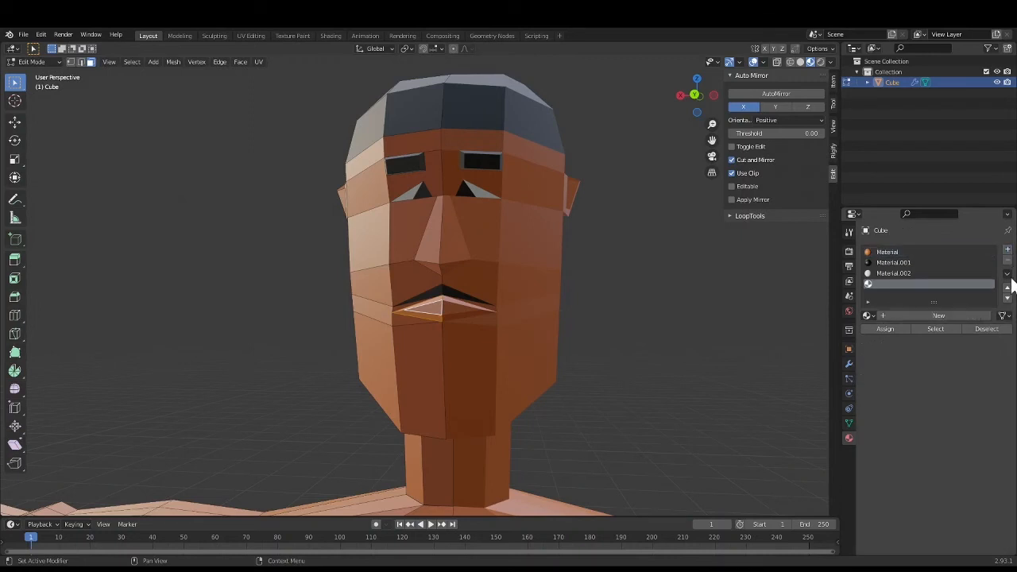
click(902, 316)
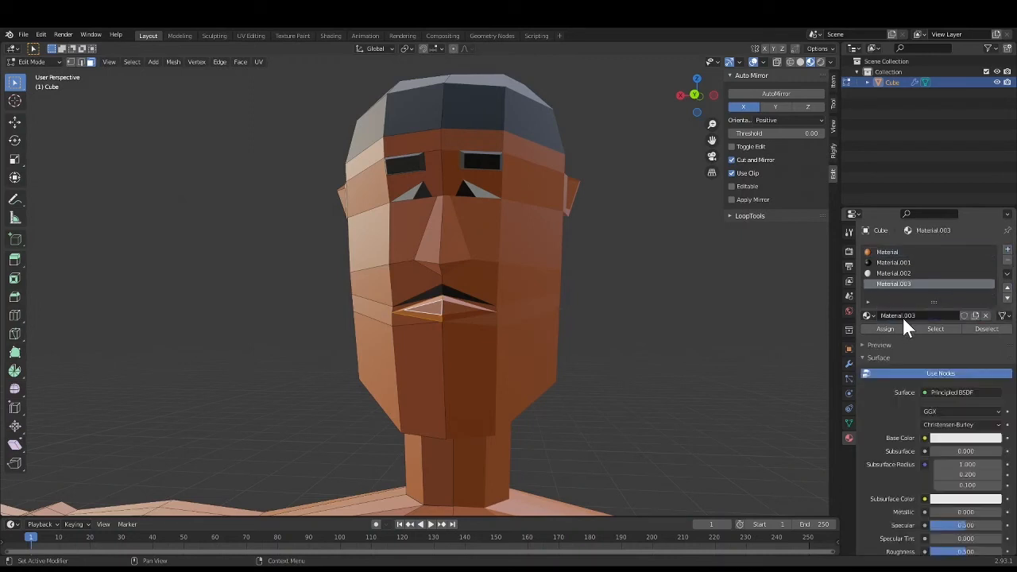
click(949, 438)
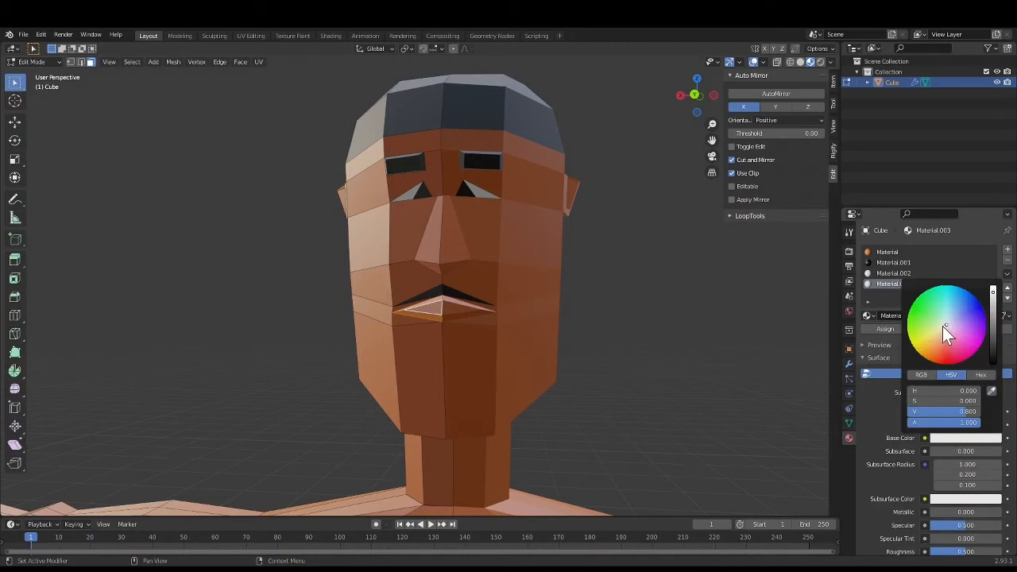
drag(945, 325, 935, 352)
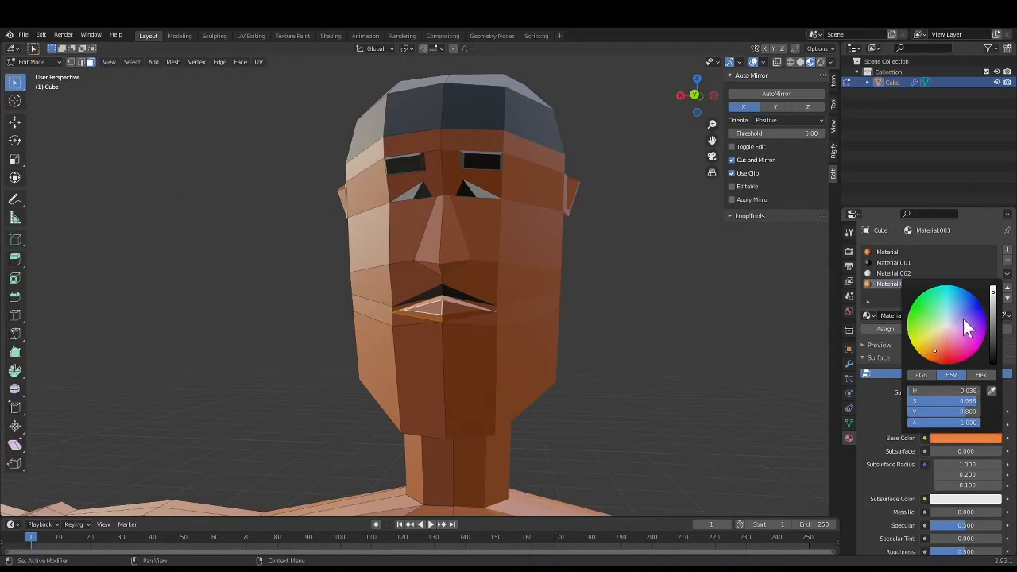
drag(992, 289, 993, 317)
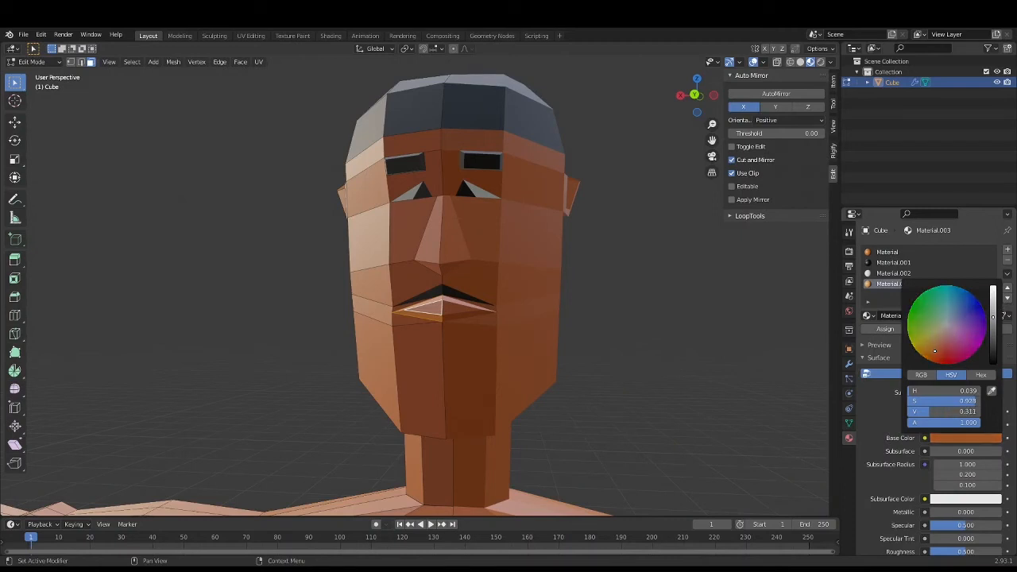
Darken the new lip material's base colour to hue 0.016 and value 0.288, and assign it to the lower lip faces
click(933, 351)
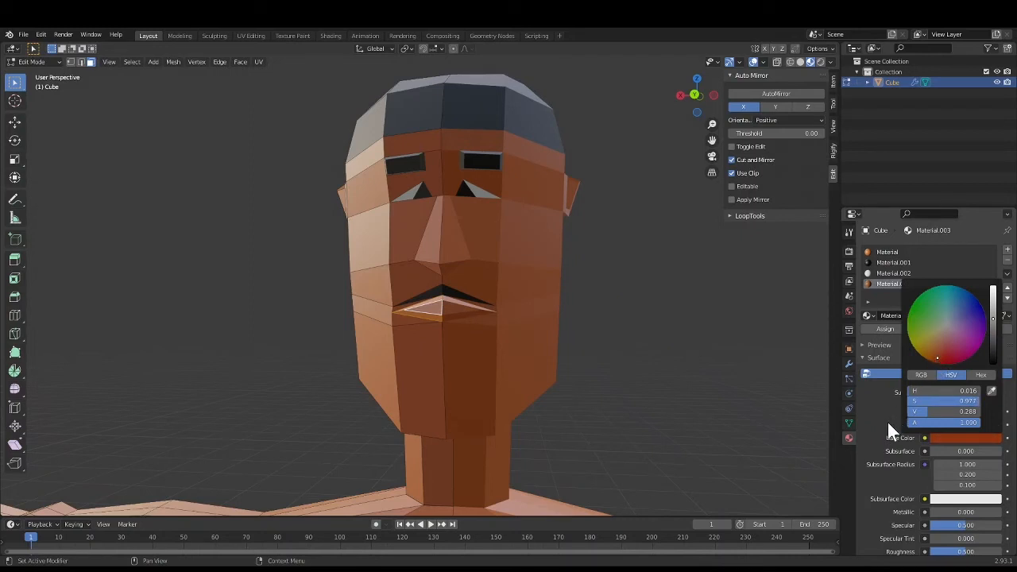
click(889, 329)
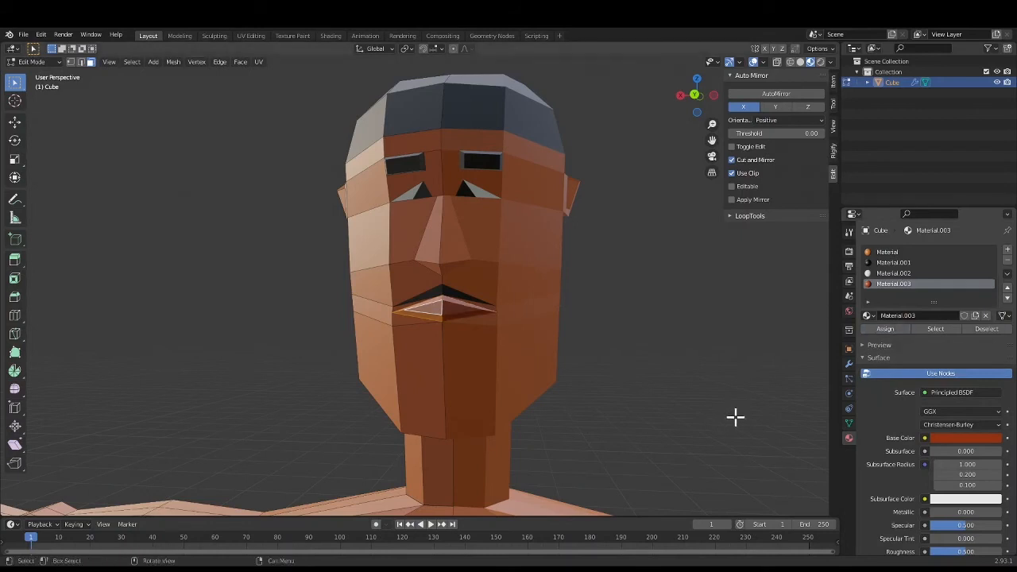
key(alt+a)
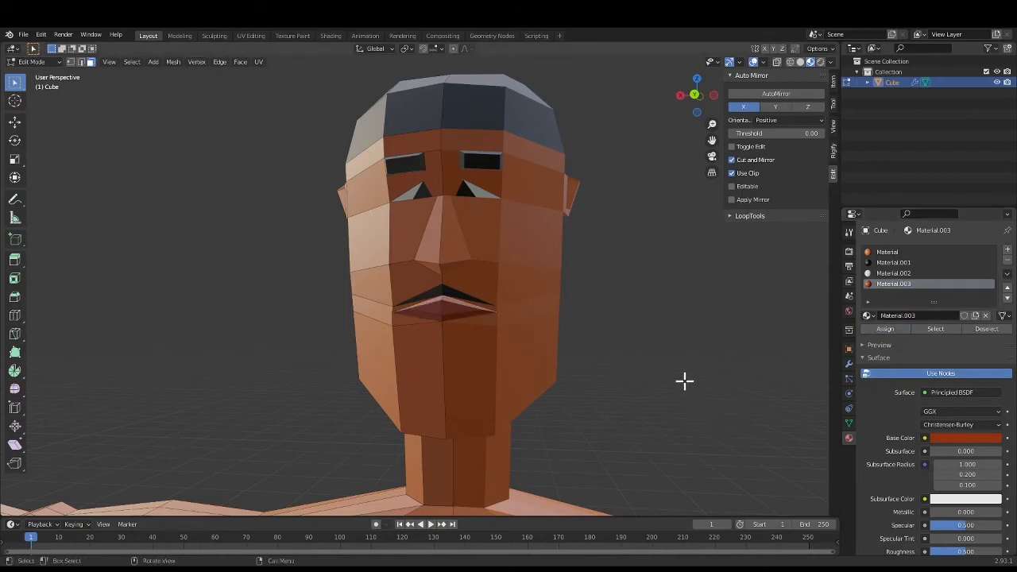
scroll(677, 397, down, 3)
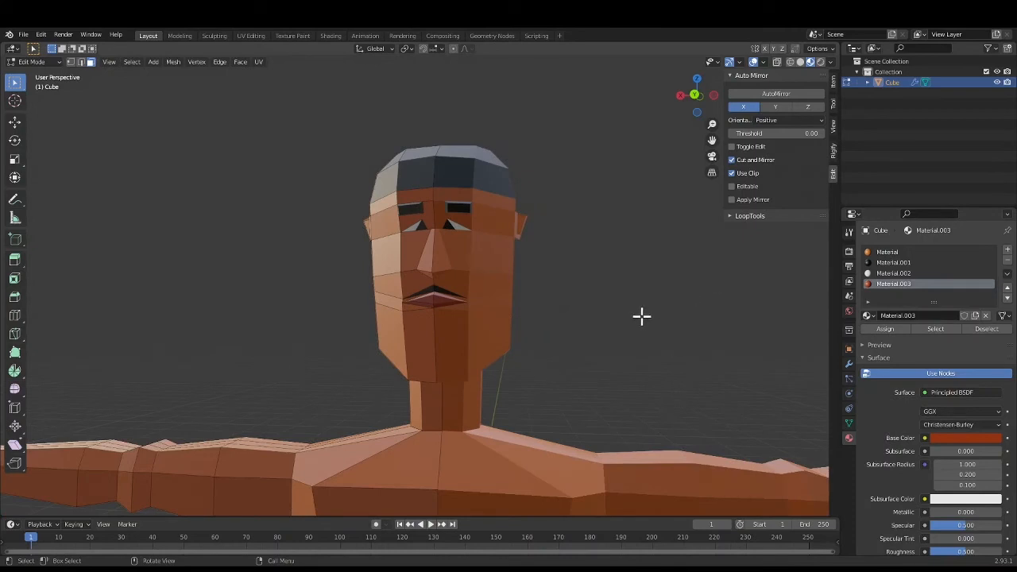
Move the vertex at the inner cheek beside the nose outward by about 0.06 m to widen the cheekbone
click(401, 270)
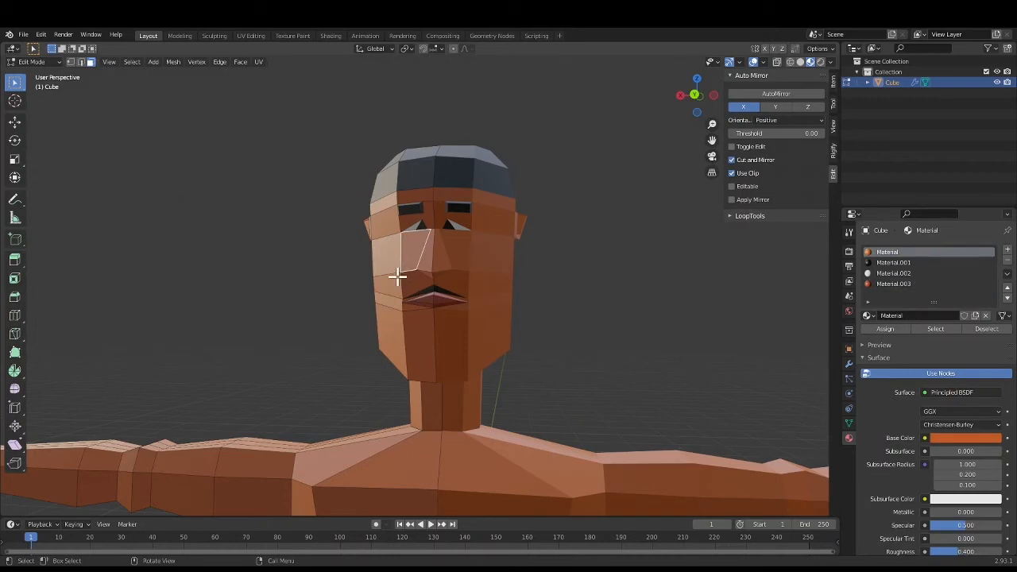
key(1)
click(296, 295)
key(g)
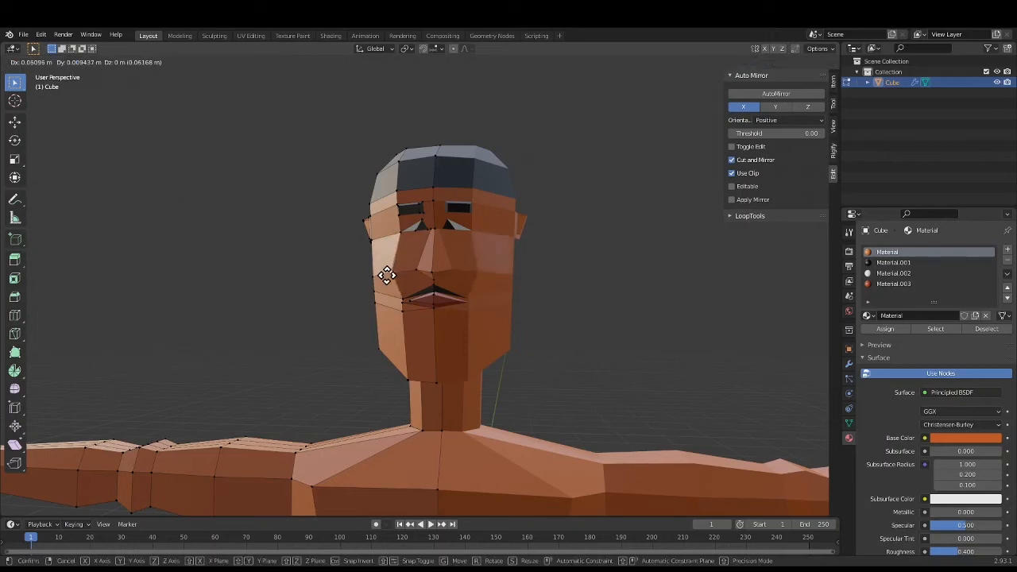
click(383, 274)
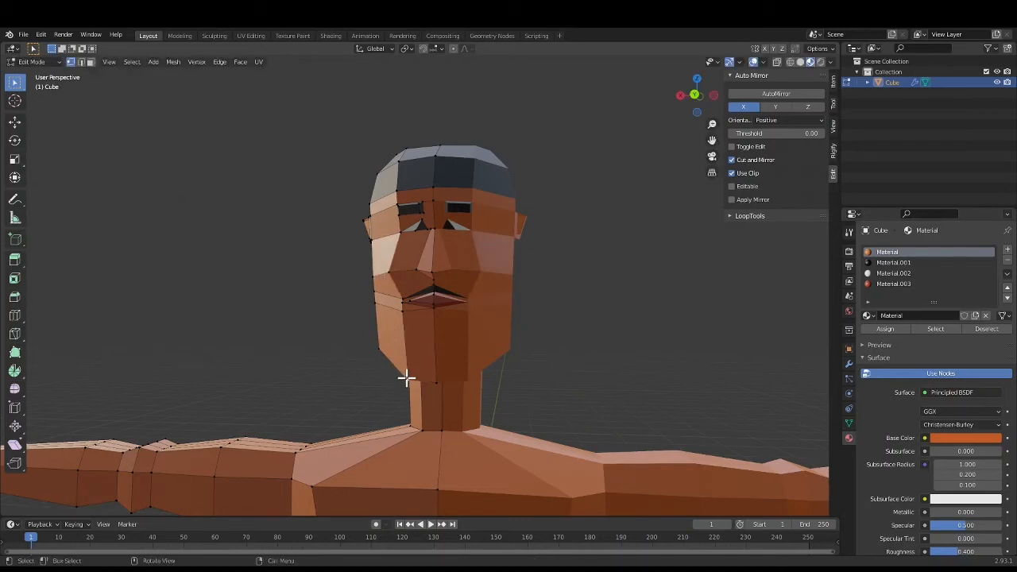
Move the chin corner vertex inward by about 0.05 m and the outer brow vertex outward by about 0.03 m
key(g)
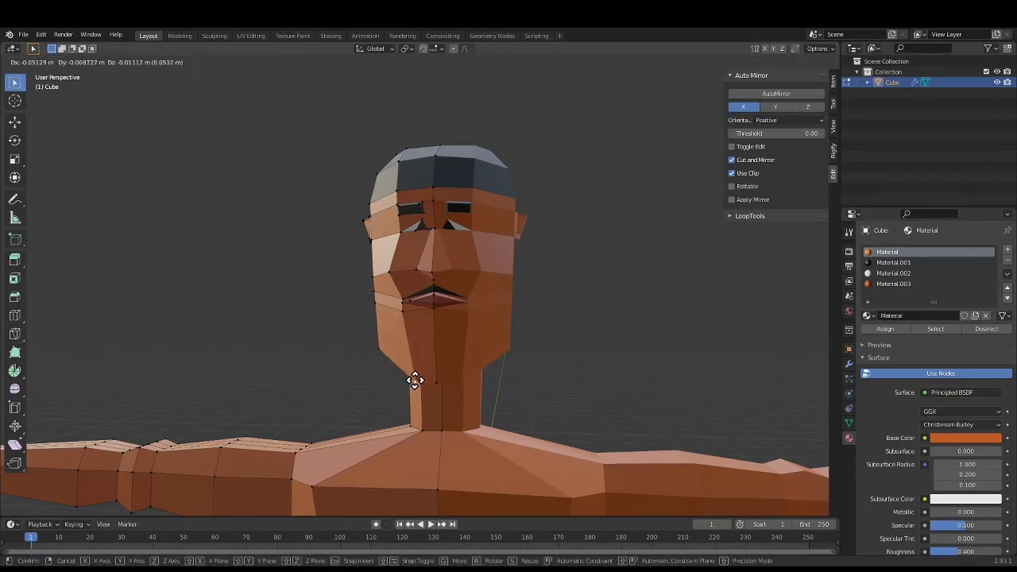
click(415, 381)
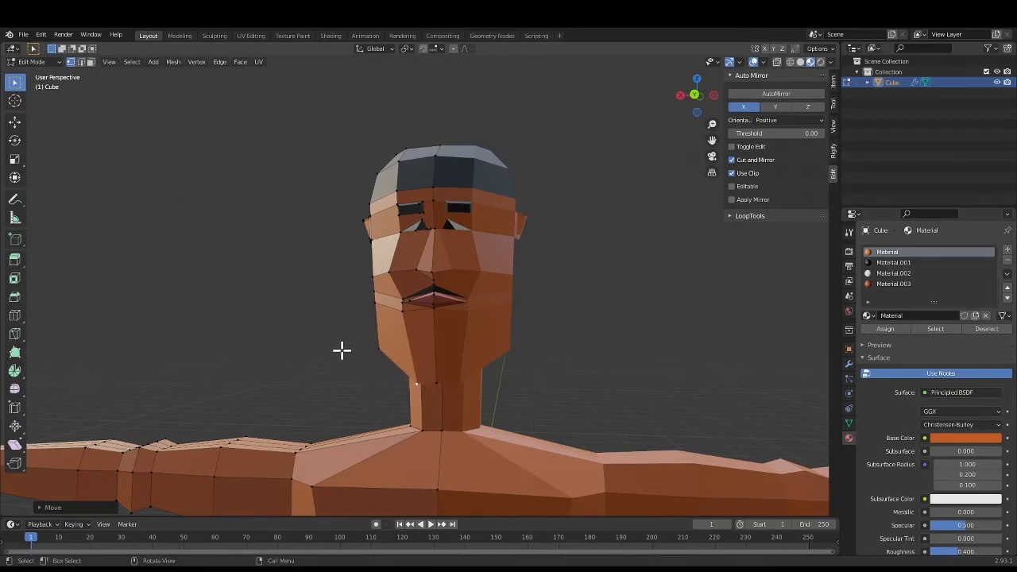
click(398, 207)
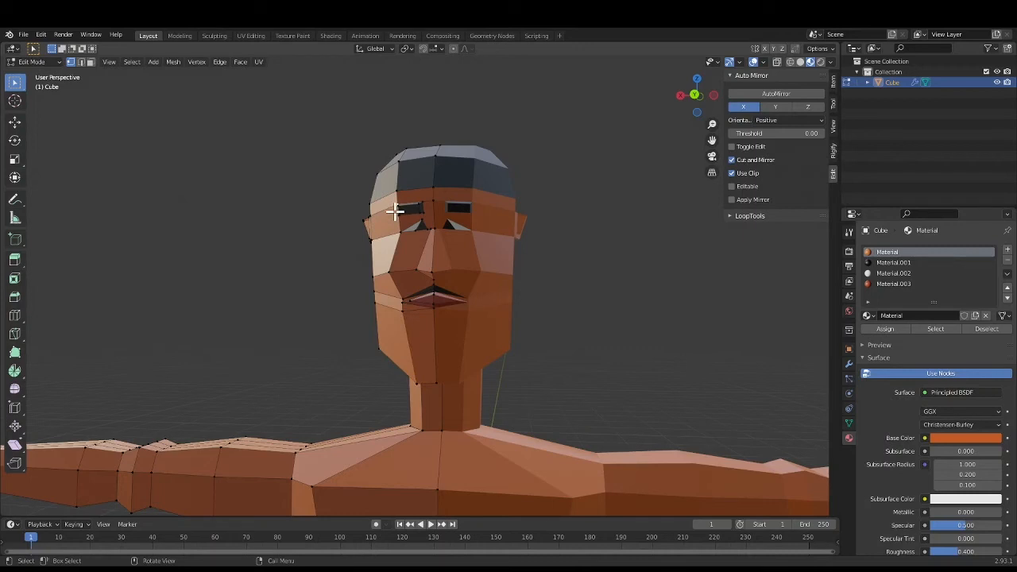
key(g)
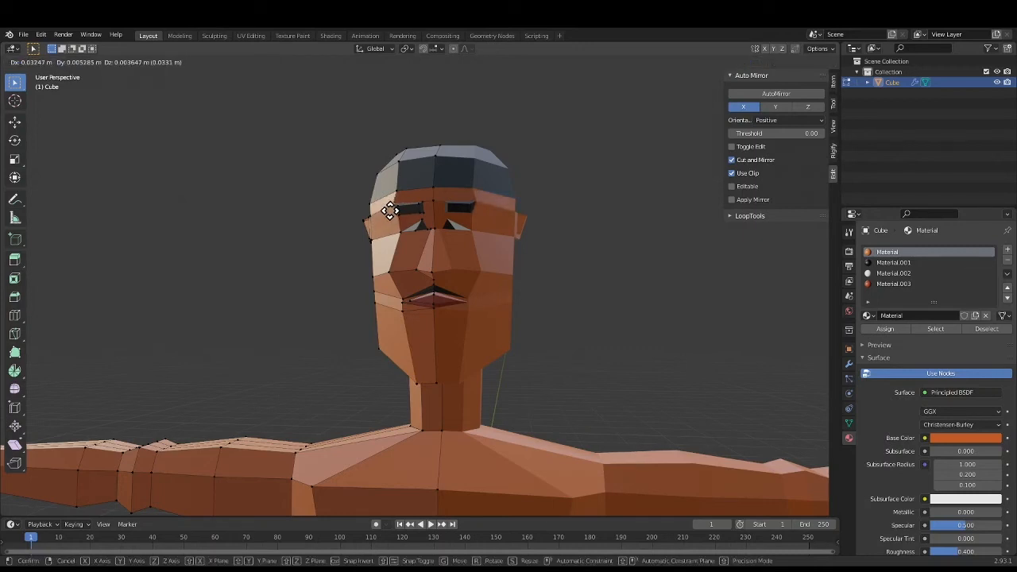
click(389, 210)
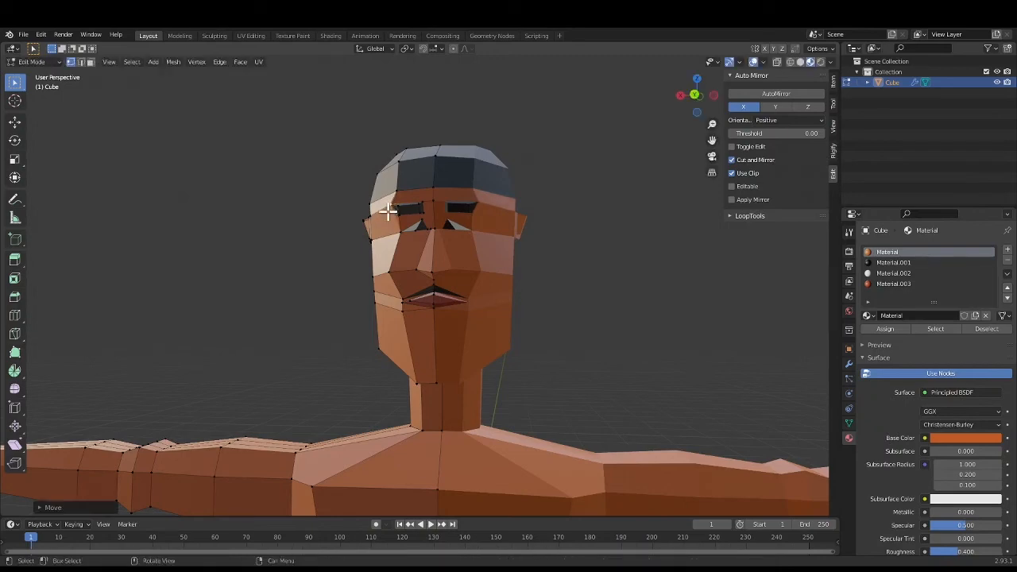
Select the black face above the mouth and, in the right orthographic view, extrude it about 0.03 m along its normal
middle_drag(345, 273, 430, 301)
key(3)
click(429, 300)
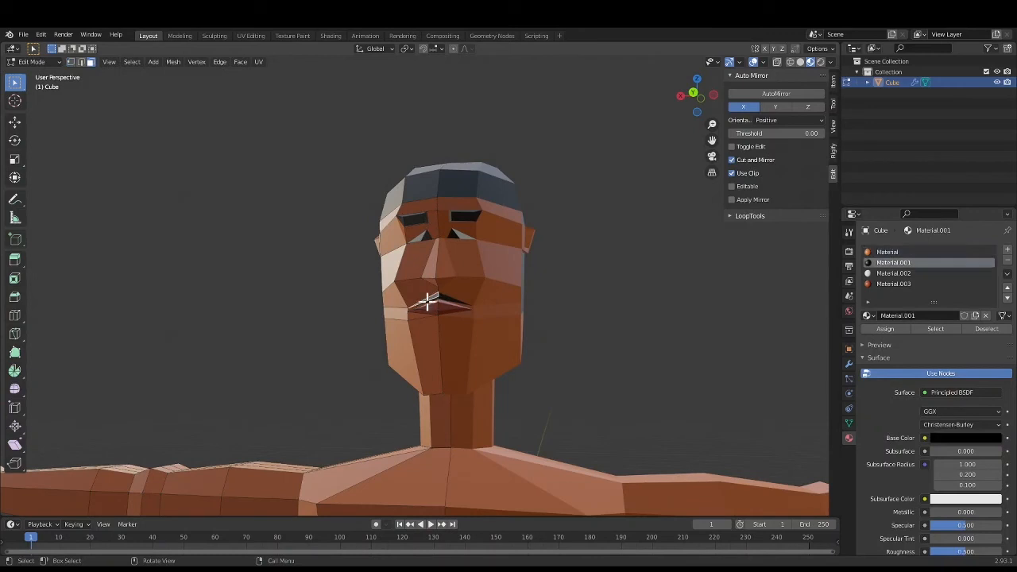
click(694, 94)
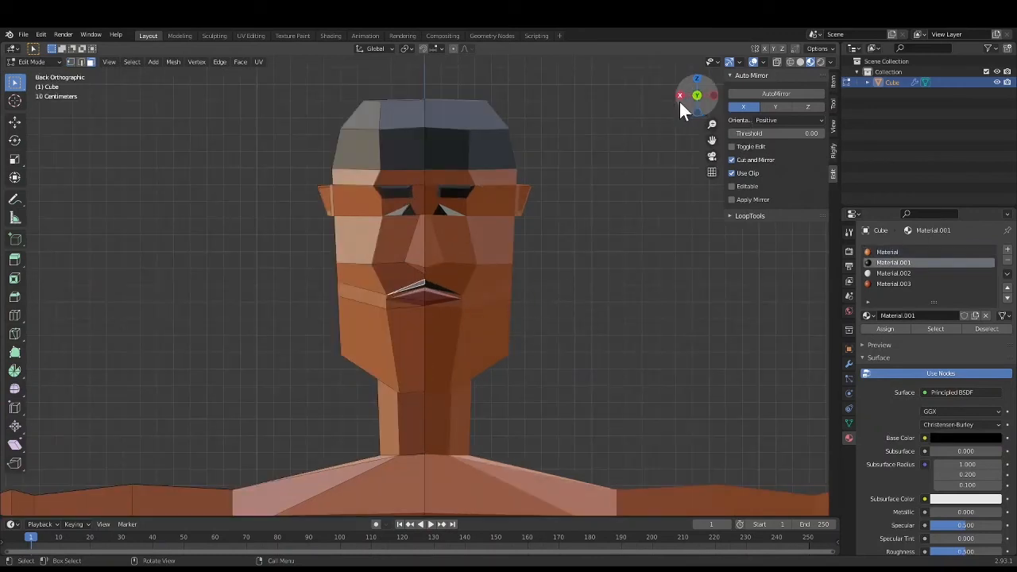
click(682, 96)
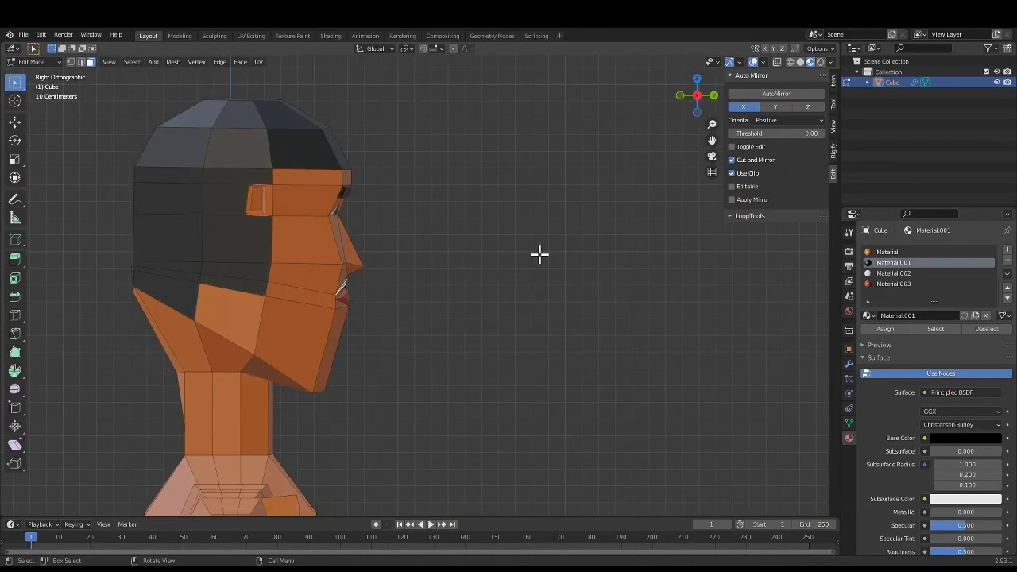
key(g)
key(z)
key(z)
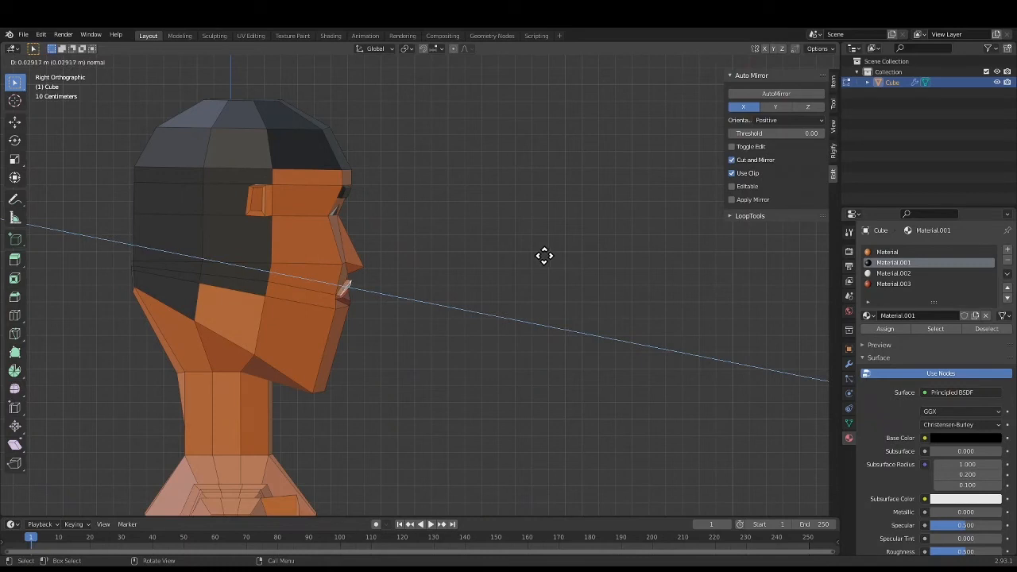
click(544, 255)
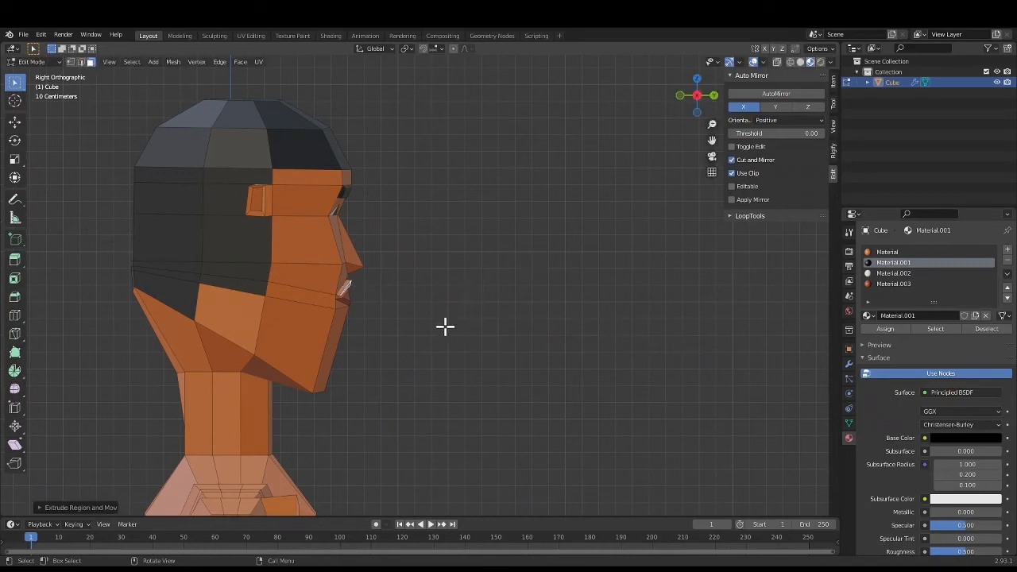
Select the side faces of the extruded moustache and assign the black Material.001 to them
alt+click(338, 293)
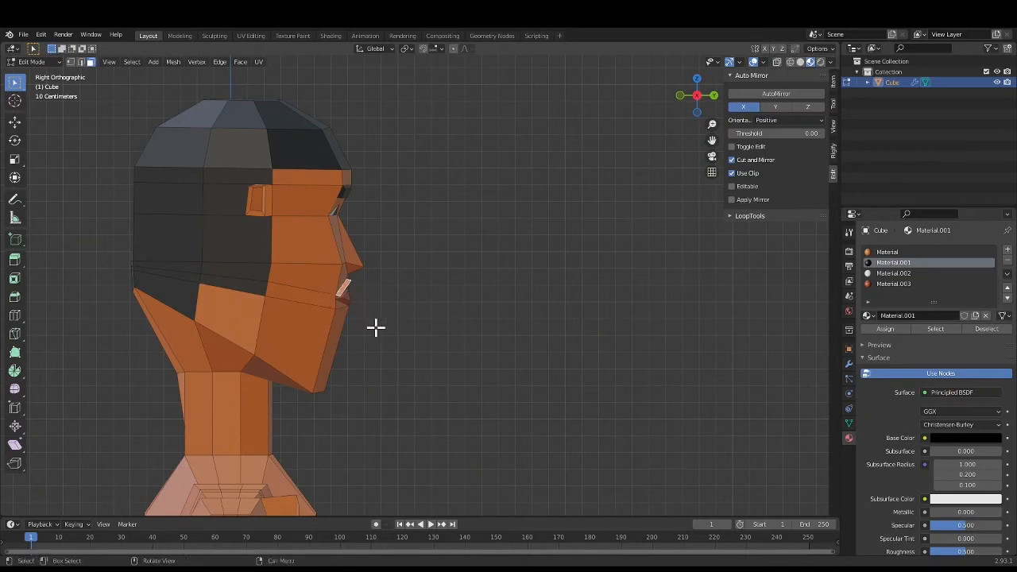
scroll(361, 300, up, 3)
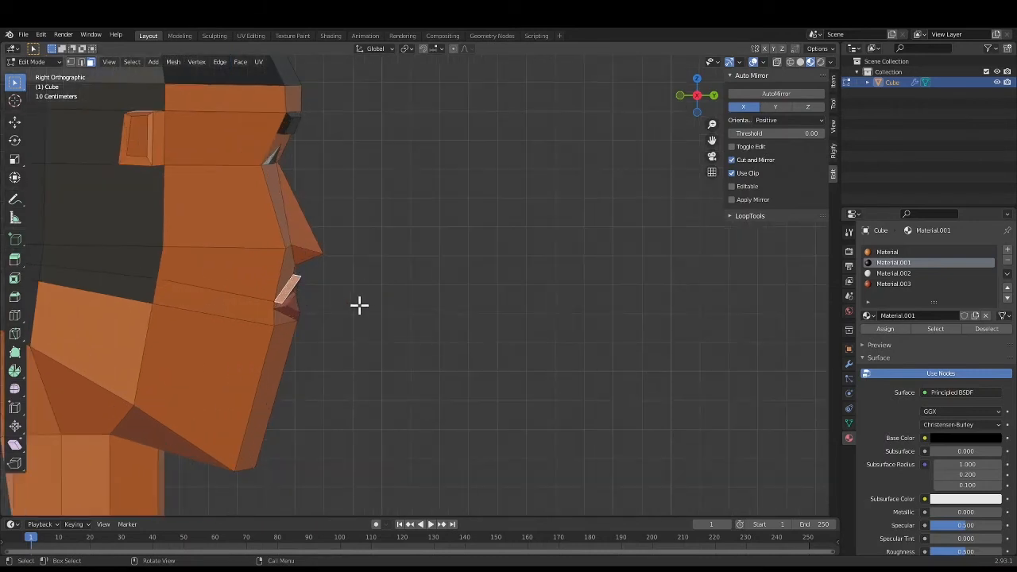
scroll(355, 306, up, 1)
middle_drag(440, 350, 419, 350)
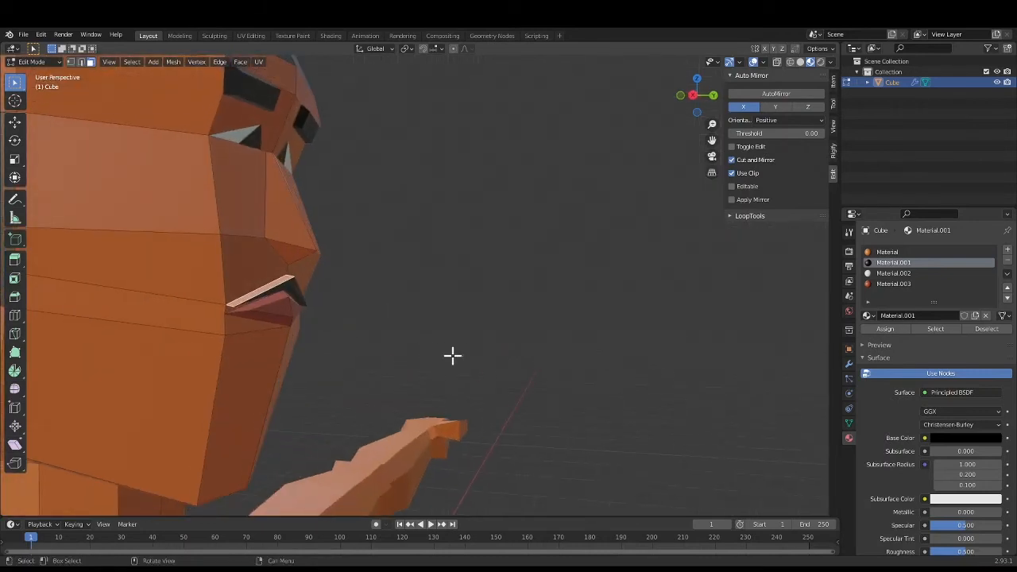
click(879, 329)
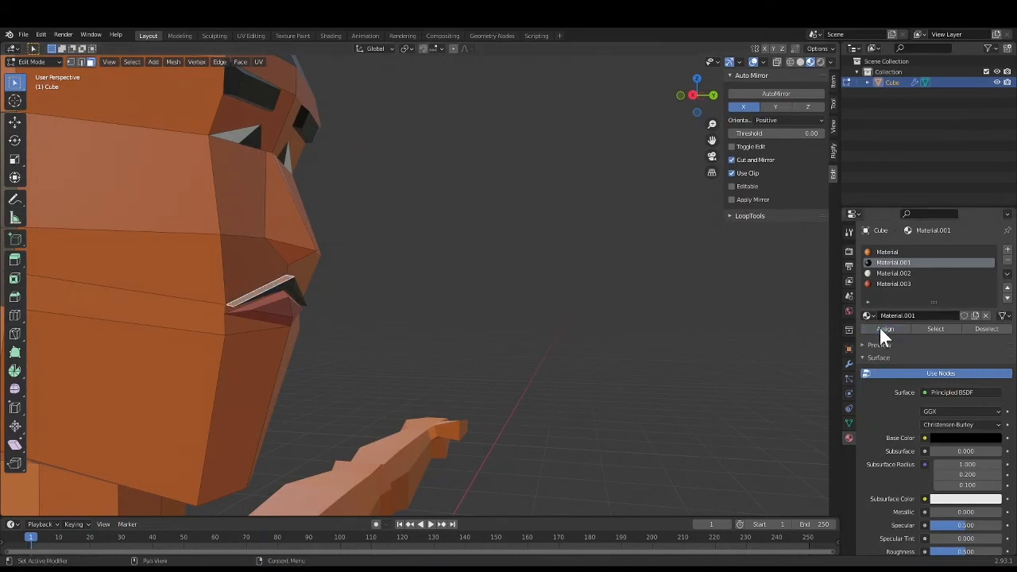
click(556, 342)
Move the centre vertex of the front hairline down the forehead to form a point
scroll(389, 345, down, 4)
middle_drag(389, 344, 455, 345)
click(403, 203)
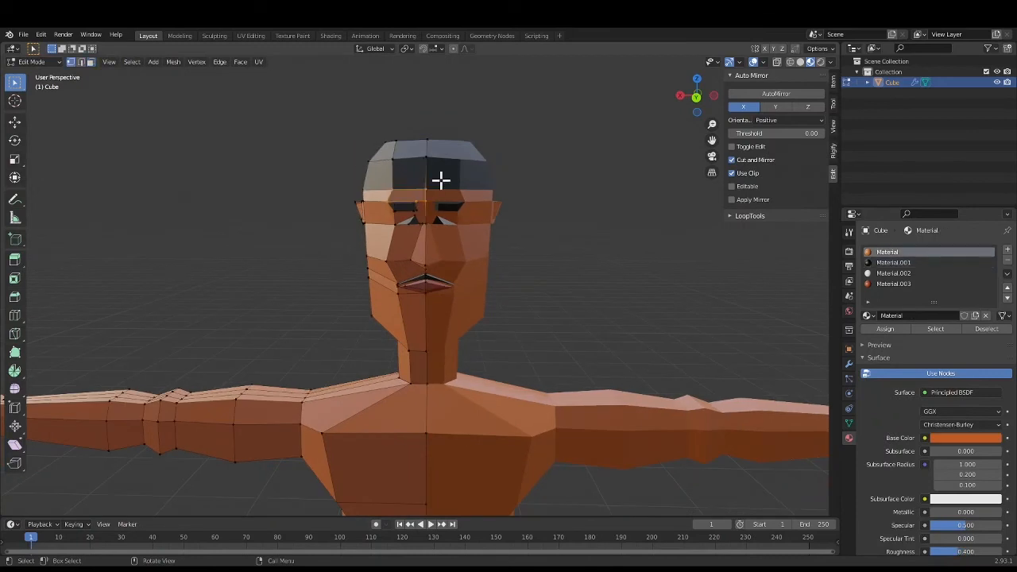
key(1)
click(429, 192)
key(g)
click(438, 208)
Assign the black Material.001 to the triangular face behind the jaw, directly below the hair
middle_drag(390, 193, 553, 359)
scroll(672, 370, down, 3)
key(3)
click(348, 314)
click(885, 263)
click(885, 329)
scroll(485, 371, down, 1)
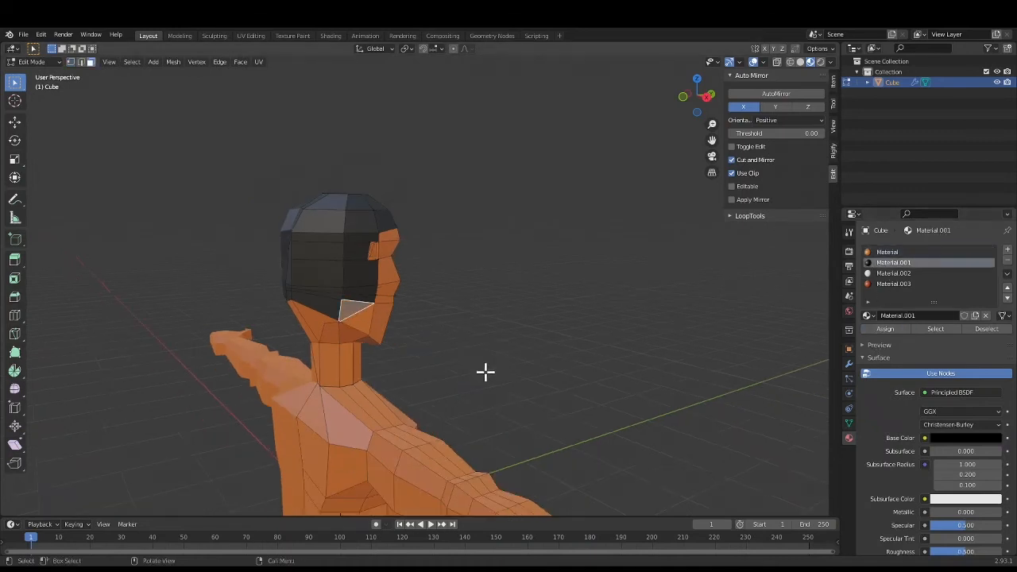
Add all hair faces on the editable half of the head to the selection with circle select
key(c)
mouse_move(325, 302)
mouse_down()
mouse_move(329, 286)
mouse_move(323, 322)
mouse_move(358, 231)
mouse_move(345, 268)
mouse_move(318, 204)
mouse_move(364, 200)
mouse_move(402, 223)
mouse_up()
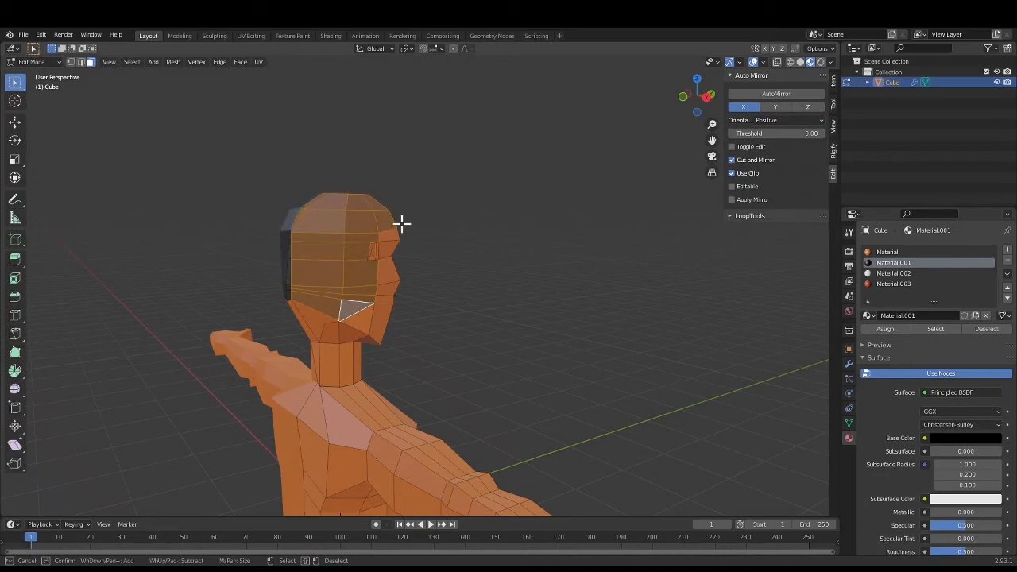
key(Escape)
middle_drag(368, 295, 329, 199)
key(c)
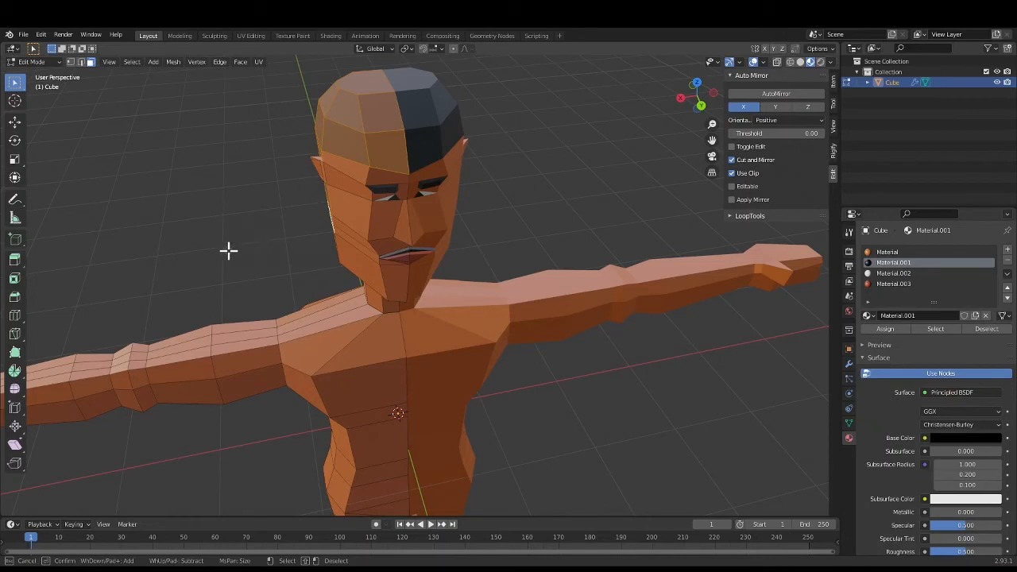
middle_drag(239, 243, 297, 232)
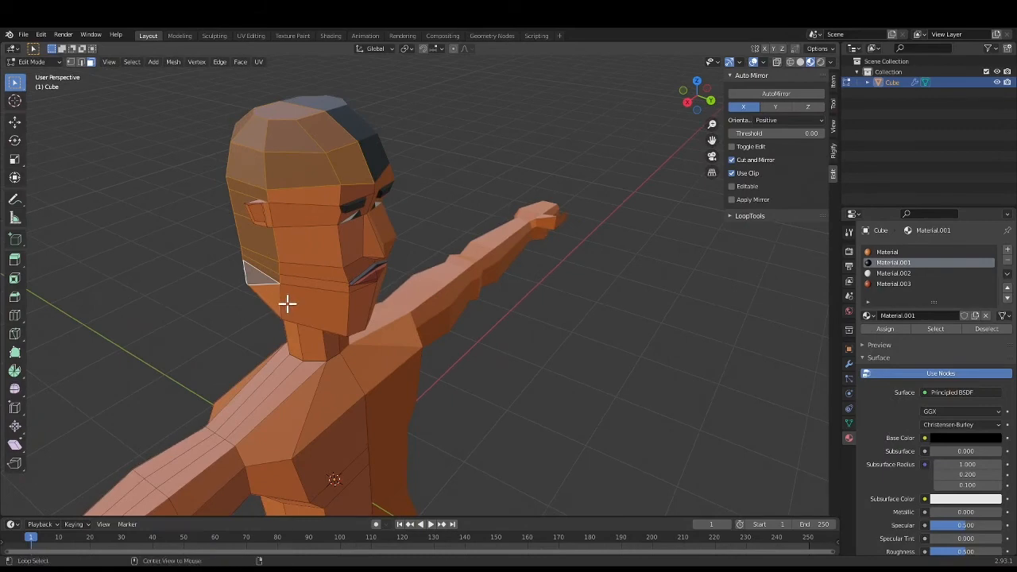
Extrude the selected hair faces along their normals to give the hair slight thickness
key(alt+e)
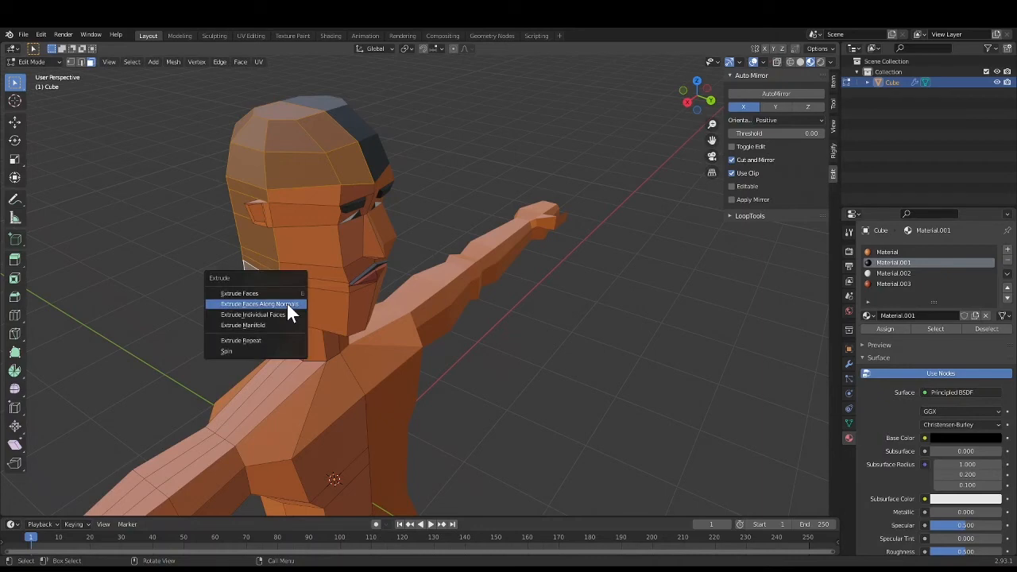
click(287, 303)
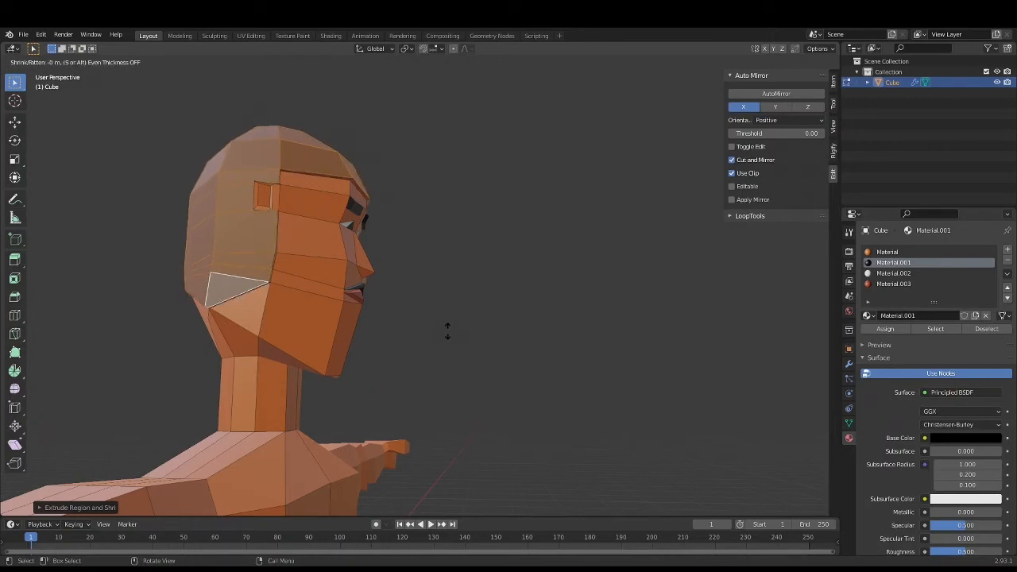
click(448, 330)
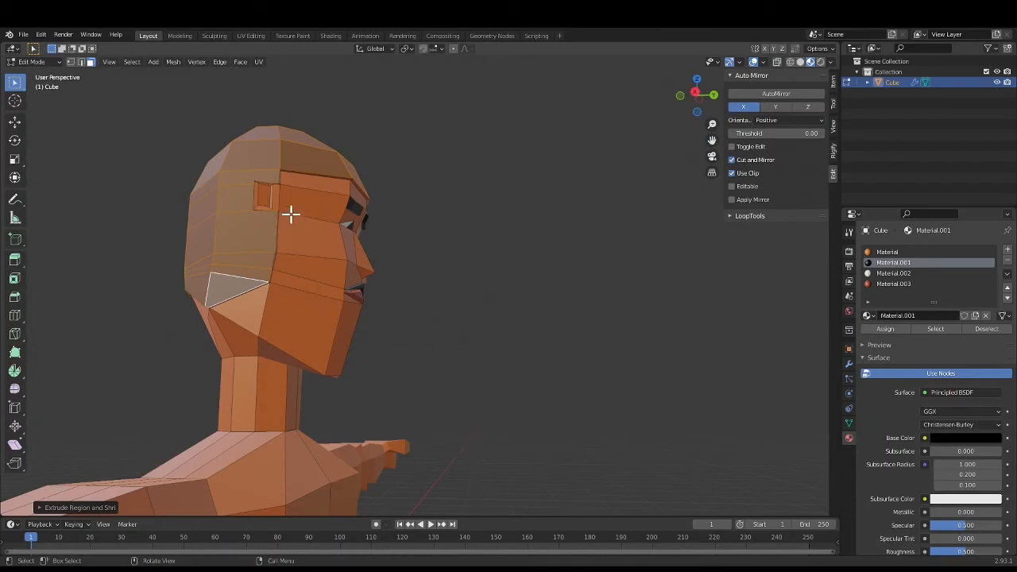
Select the loop of rim faces along the extruded hair's edge and assign the black Material.001 to it
scroll(315, 187, up, 5)
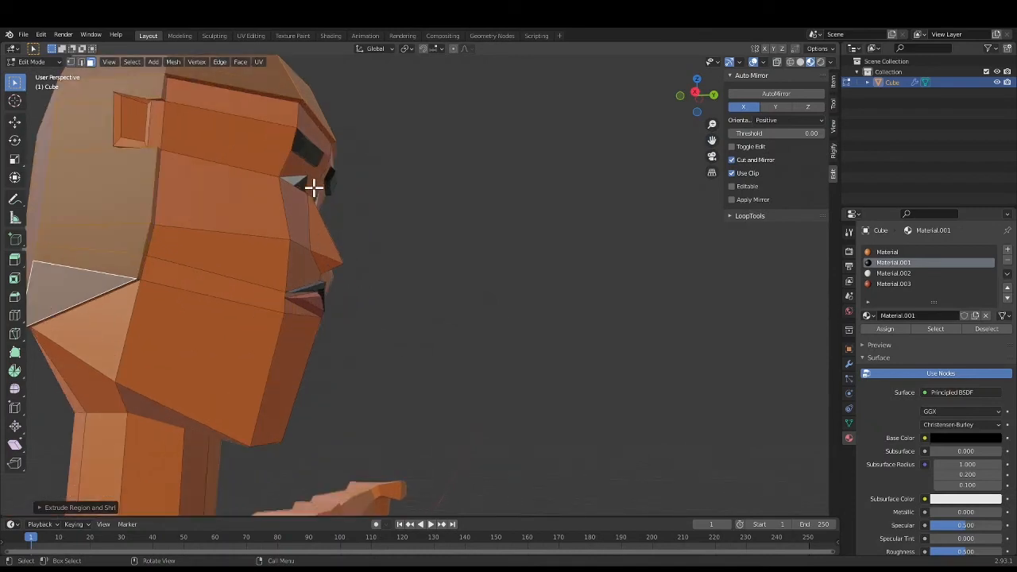
alt+click(299, 99)
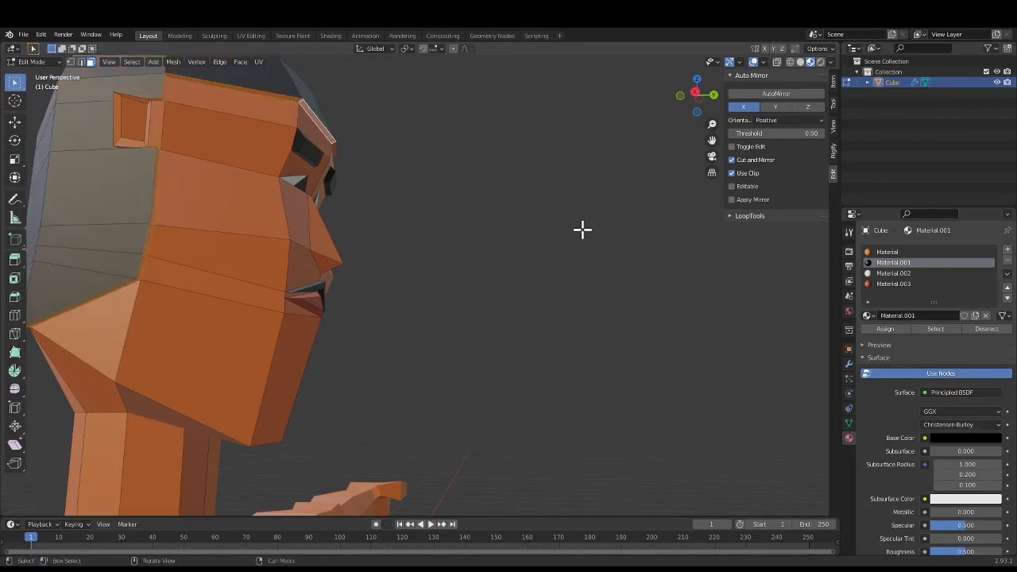
click(885, 328)
middle_drag(669, 403, 483, 405)
scroll(453, 413, down, 8)
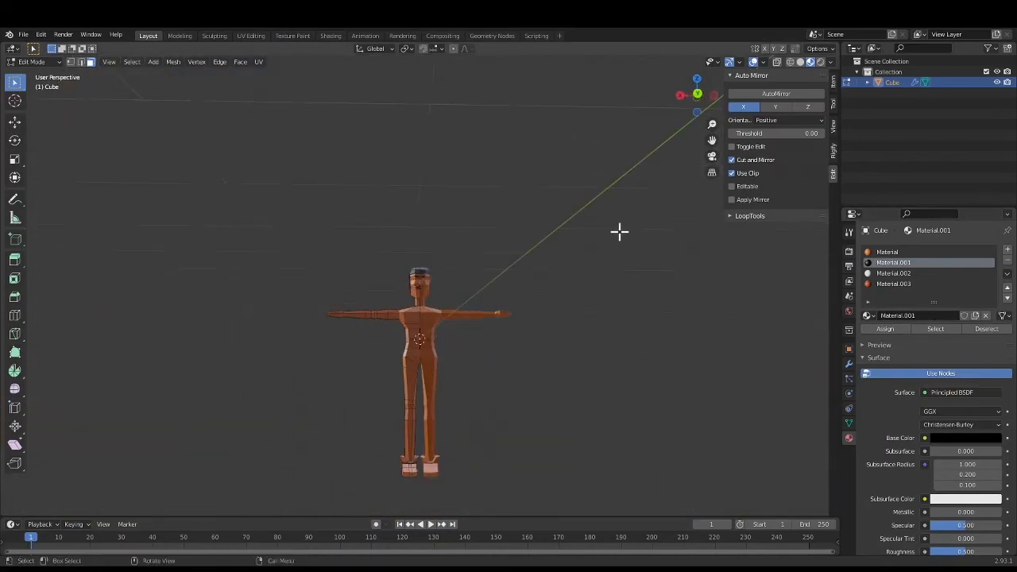
Select the head, arms and upper chest through the mesh in back view and raise them about 0.29 m along Z
key(ctrl+KP_1)
scroll(159, 225, up, 4)
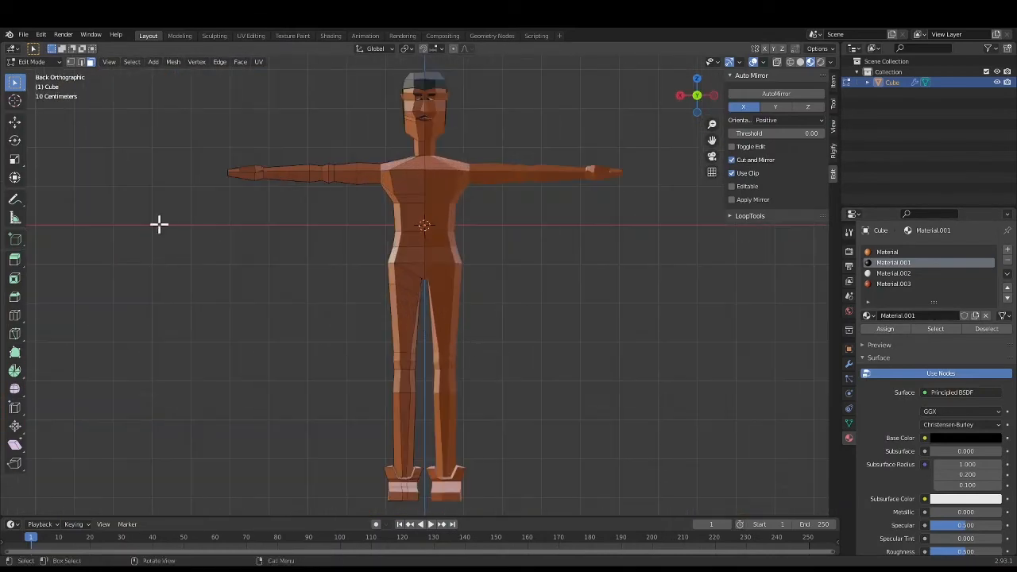
click(776, 63)
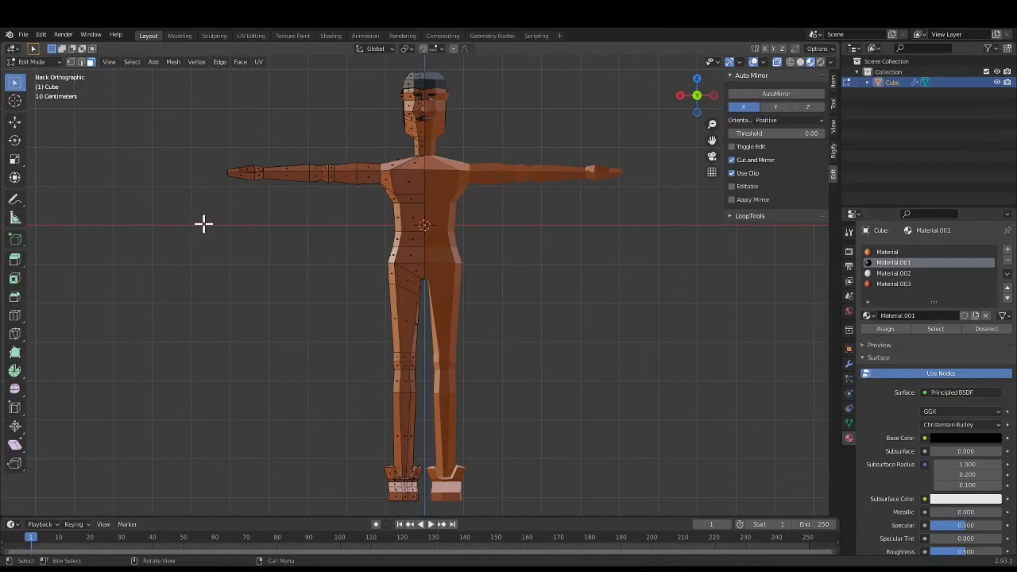
drag(180, 214, 636, 62)
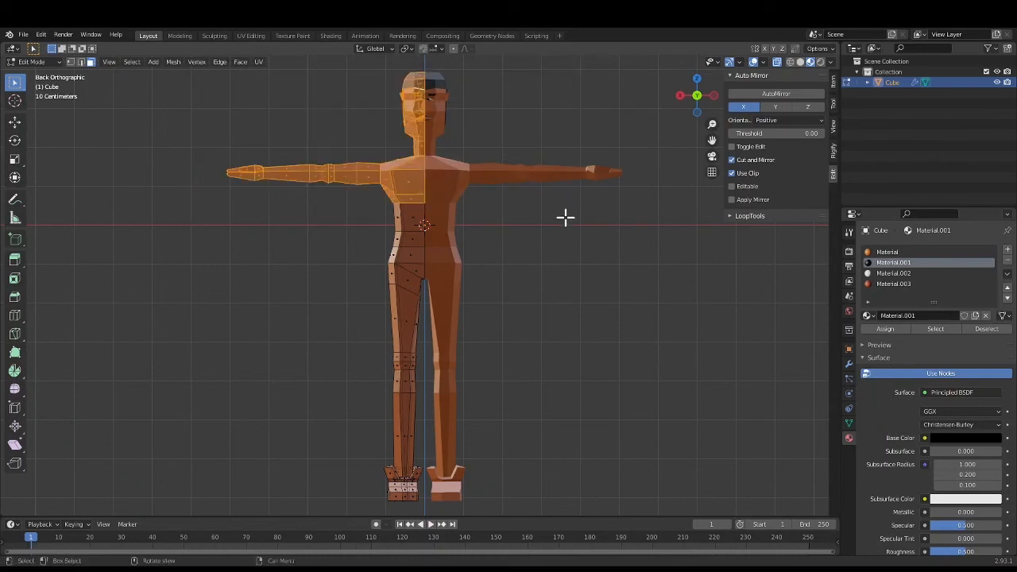
key(g)
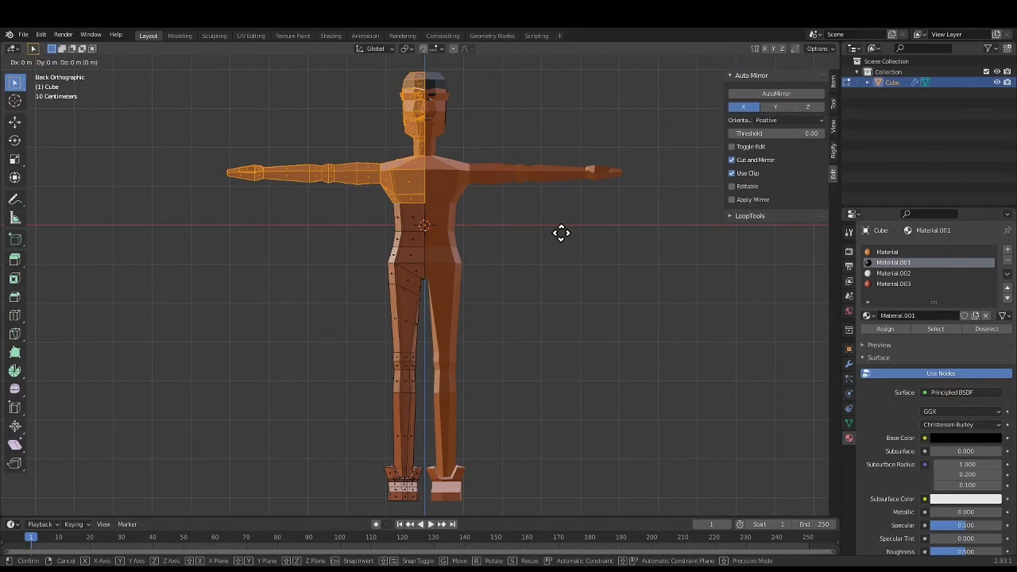
key(z)
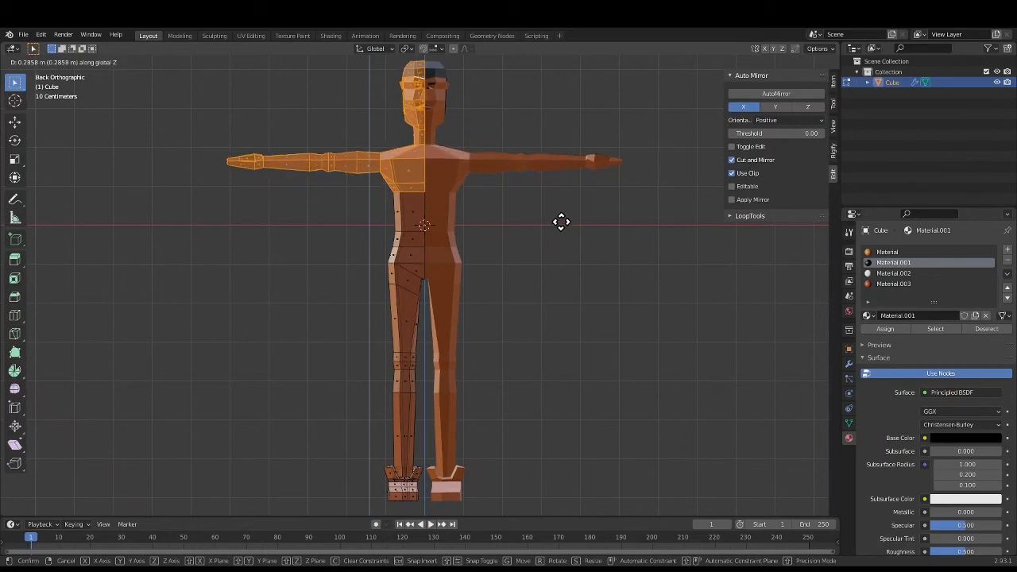
click(561, 221)
key(alt+a)
scroll(549, 320, down, 1)
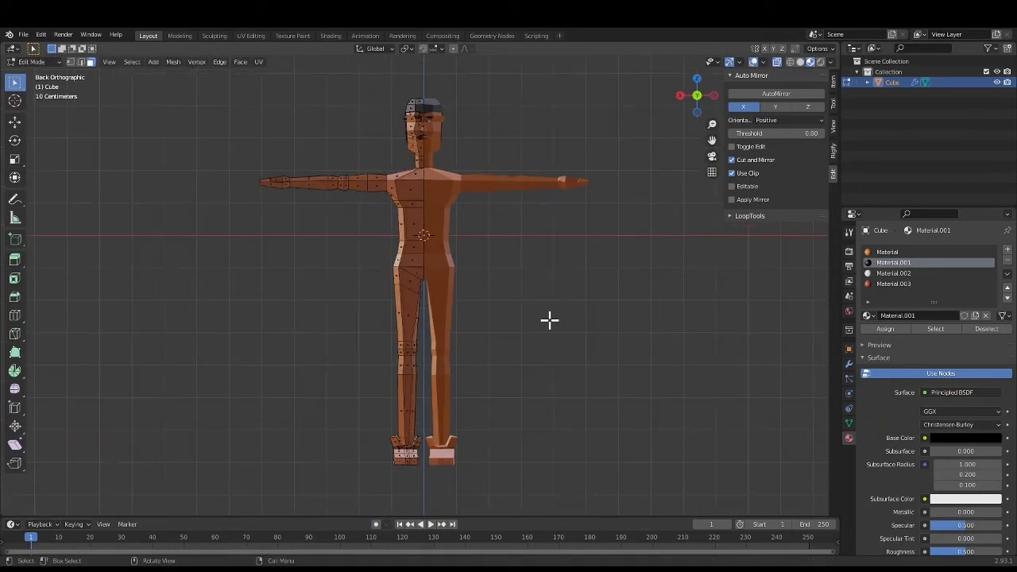
Return to Object Mode and shift the base color of the skin Material slightly to a deeper orange
scroll(550, 321, down, 1)
middle_drag(548, 316, 468, 312)
click(34, 62)
click(36, 76)
click(549, 301)
scroll(469, 311, up, 2)
click(921, 252)
click(937, 424)
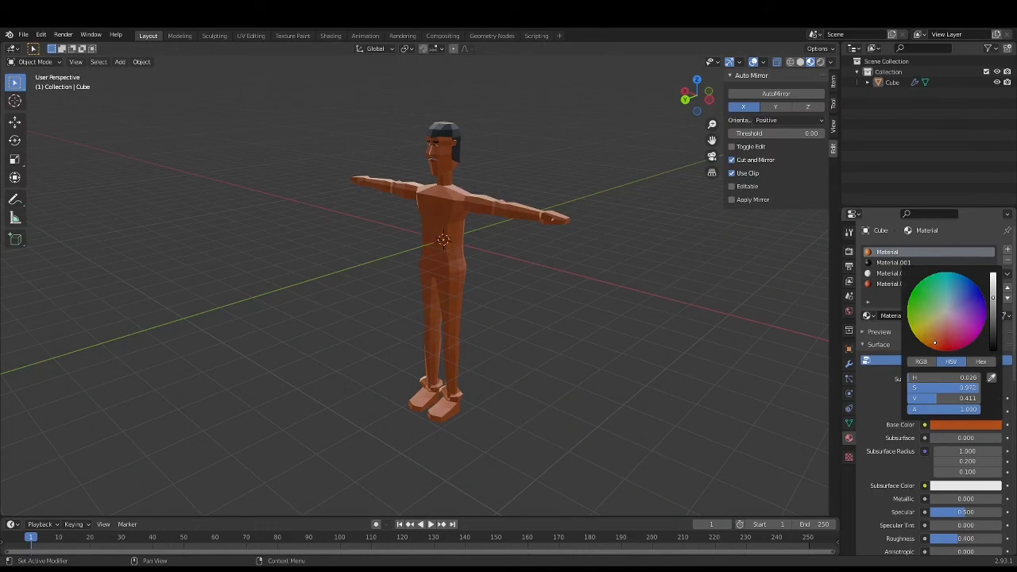
drag(934, 342, 935, 343)
middle_drag(620, 381, 203, 352)
scroll(401, 279, up, 3)
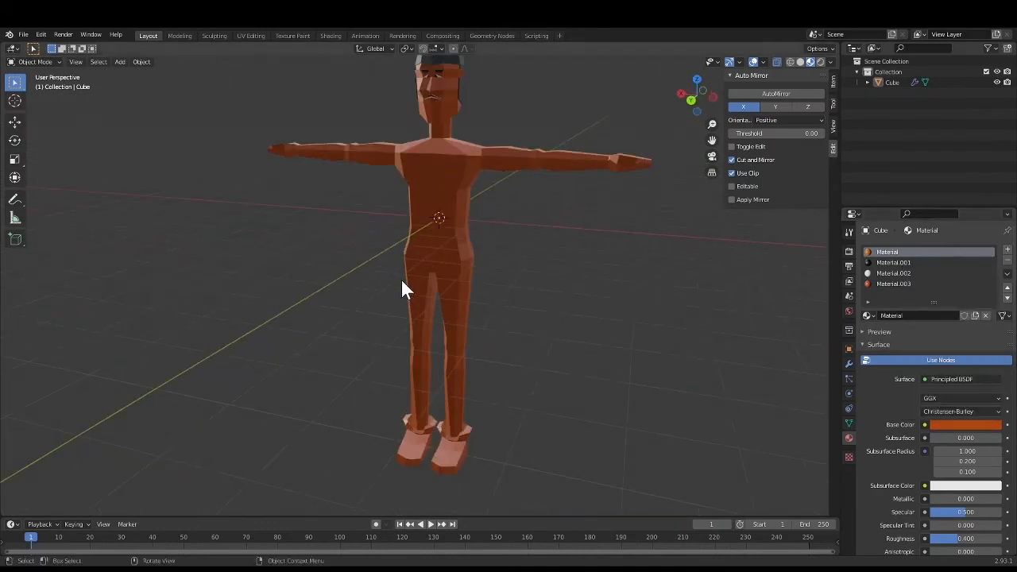
Cut an edge loop around the hips just above the leg tops, sliding it by a factor of about 0.73
click(691, 100)
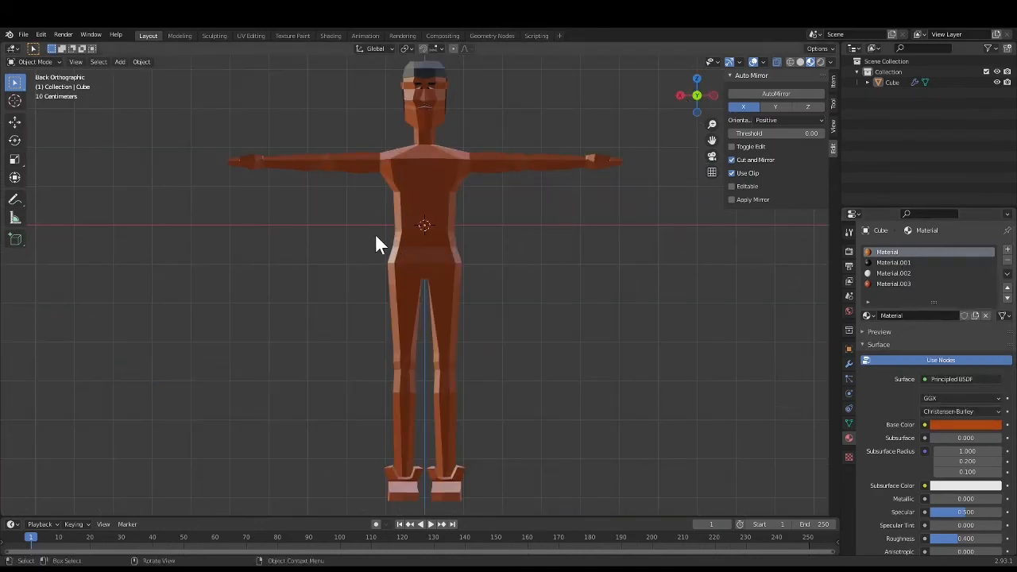
key(Tab)
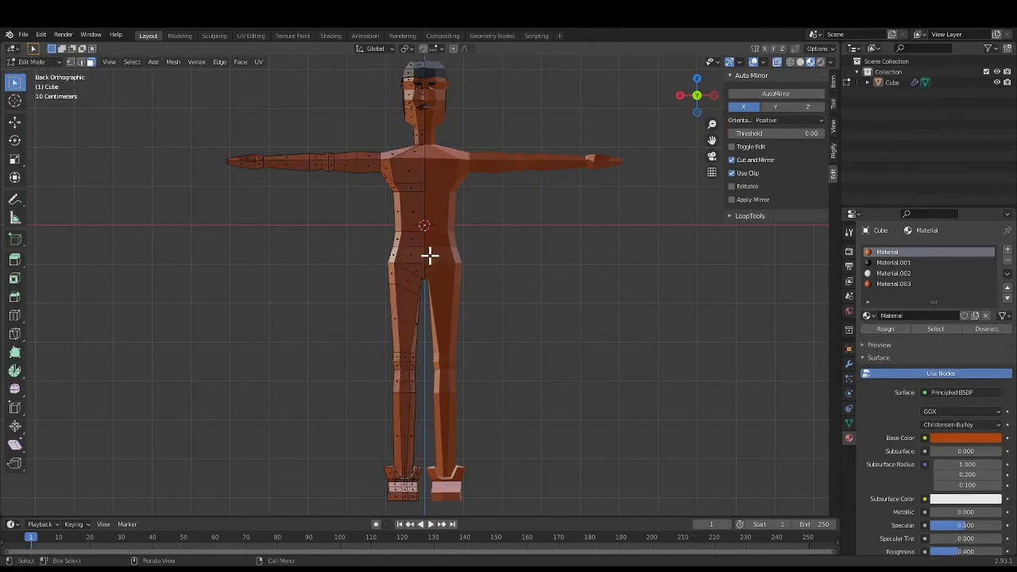
key(ctrl+r)
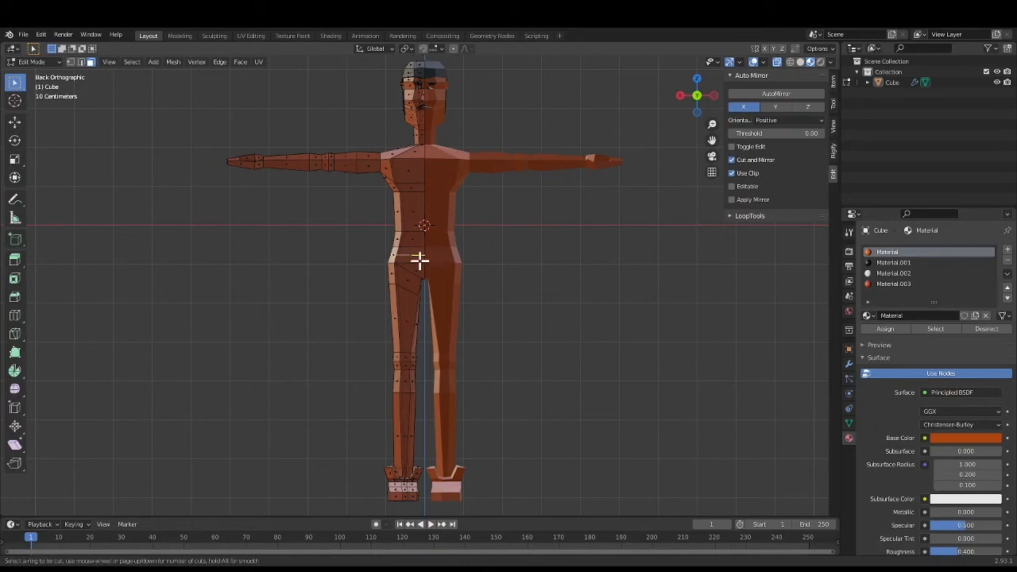
click(421, 254)
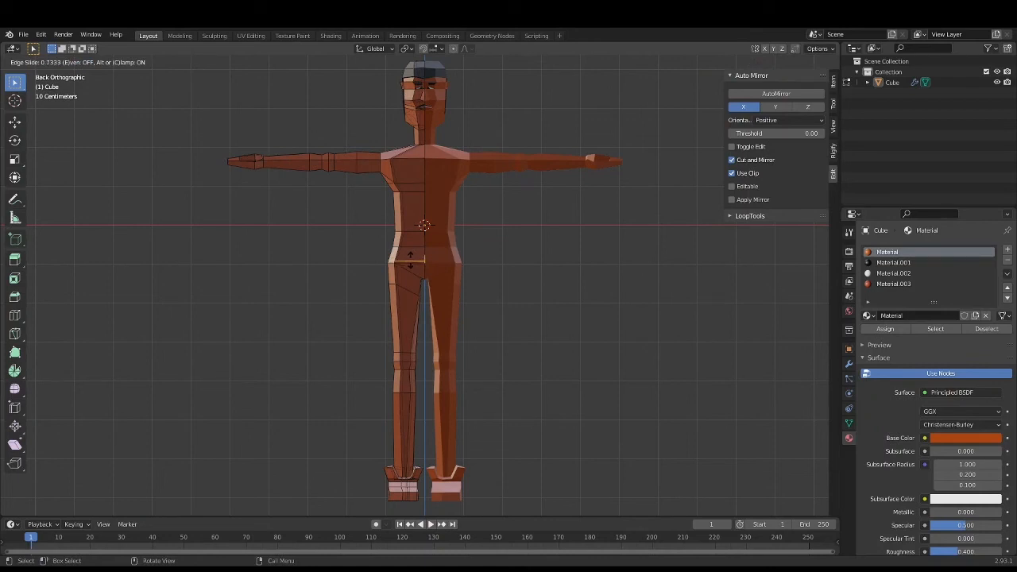
click(410, 259)
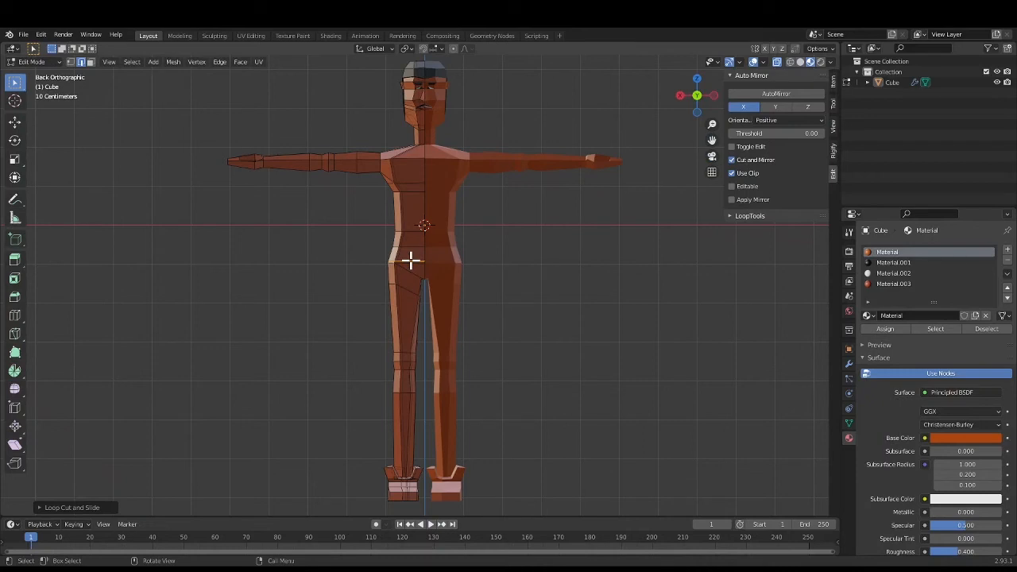
Select the hip edge loop, scale it to about 1.17 and lower it about 0.02 m
scroll(411, 262, up, 2)
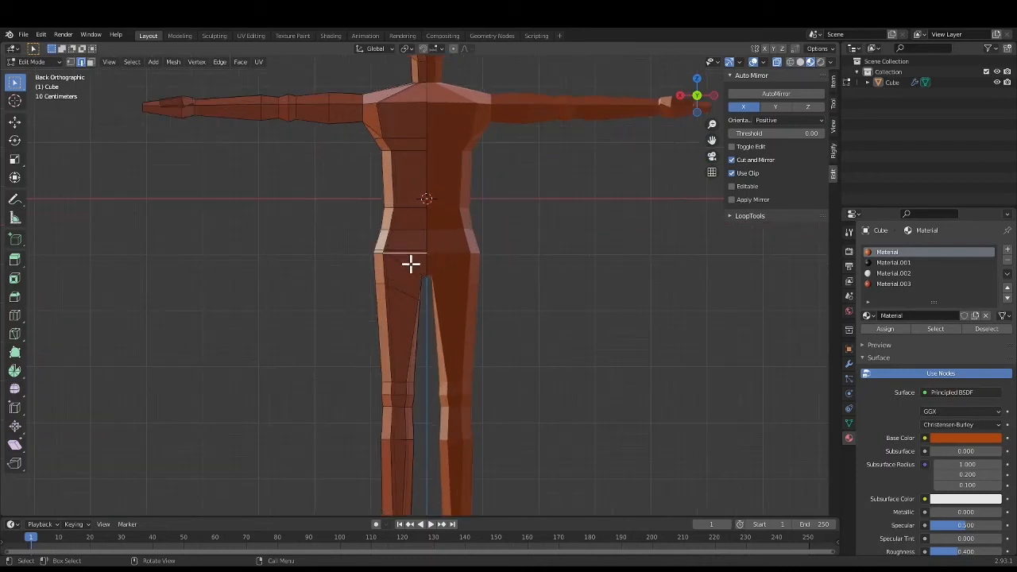
scroll(410, 264, up, 3)
scroll(409, 265, up, 3)
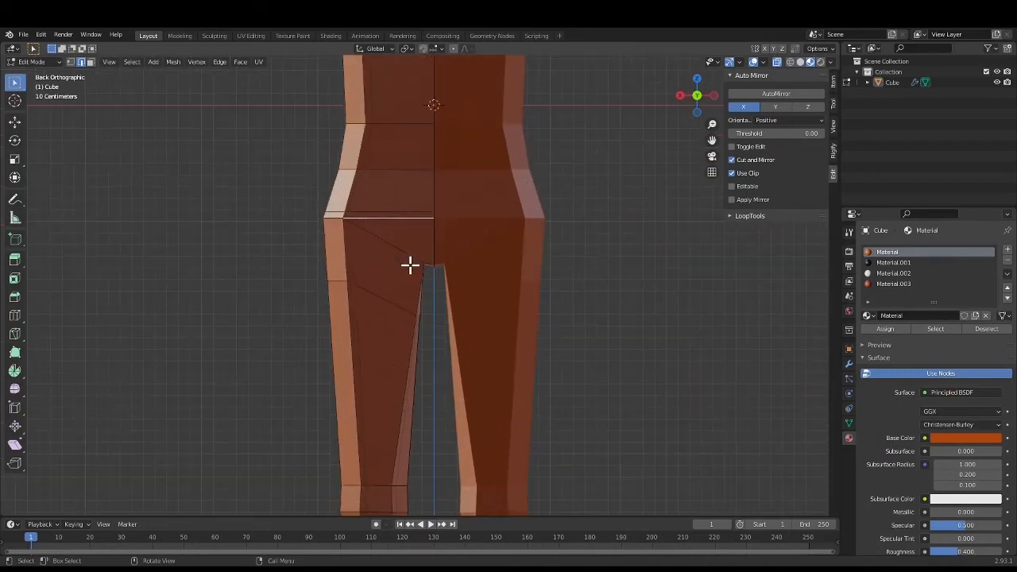
click(382, 198)
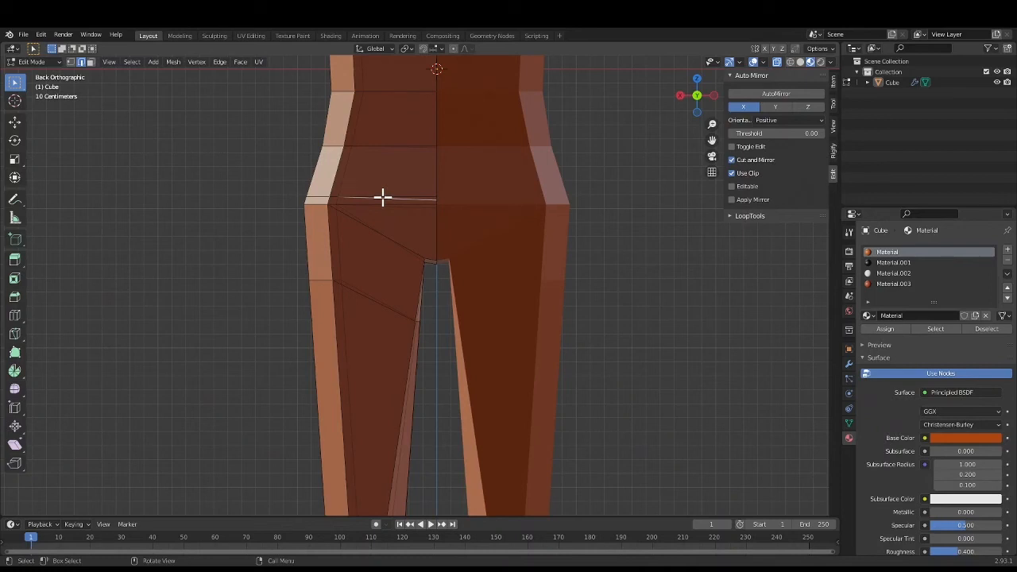
click(382, 196)
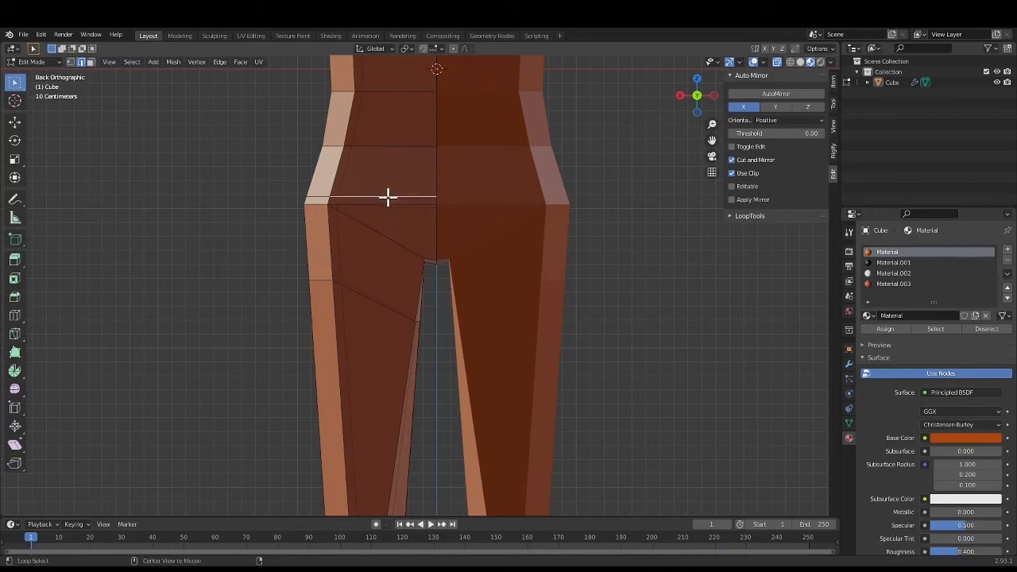
alt+click(388, 197)
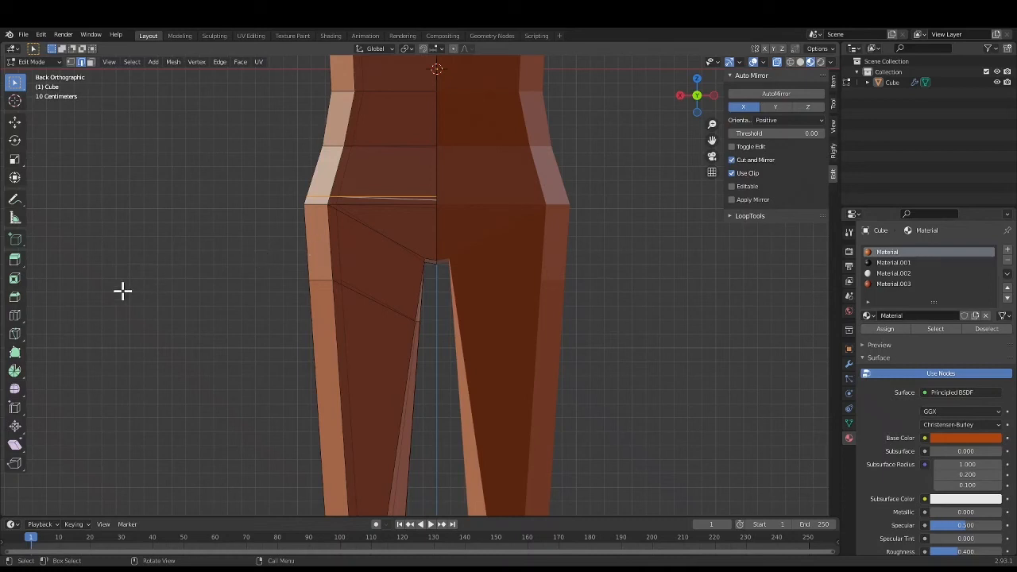
key(s)
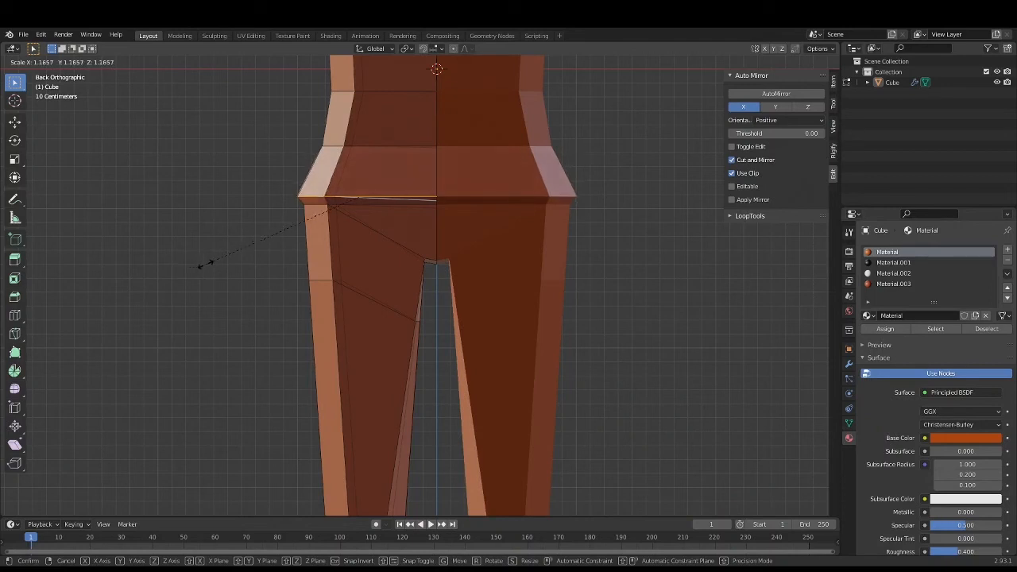
click(205, 264)
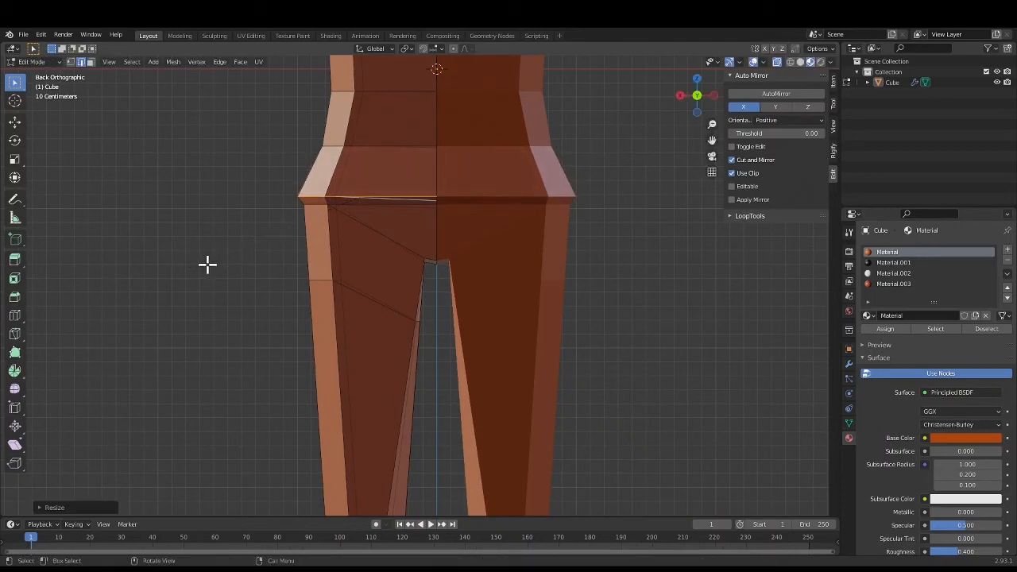
key(g)
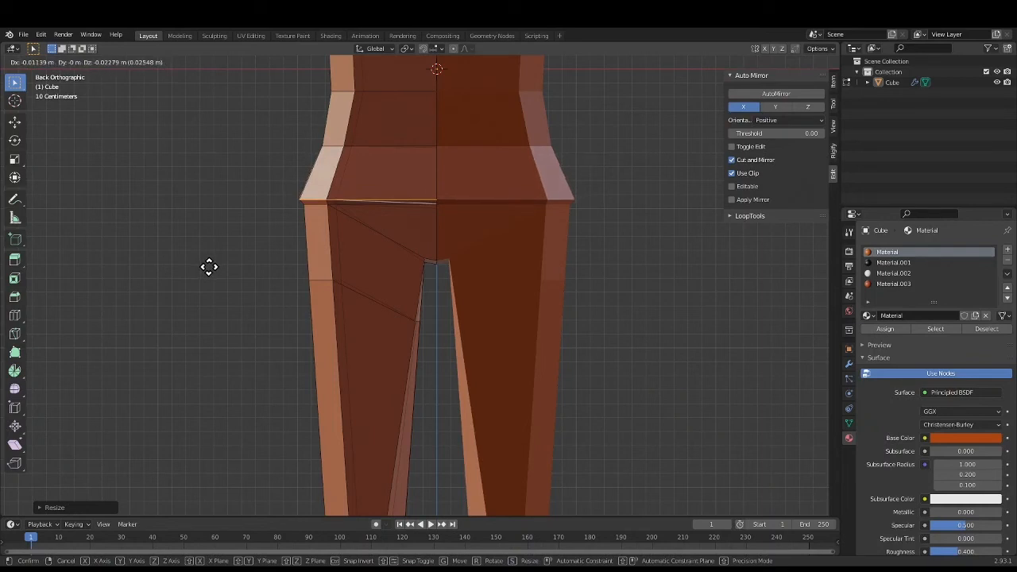
click(209, 267)
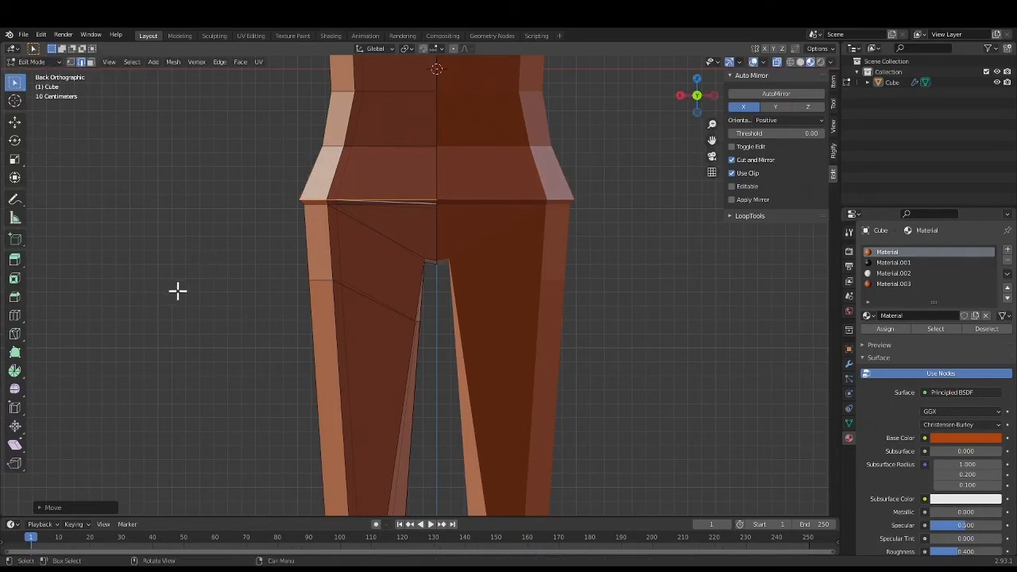
click(210, 321)
Cut an edge loop around the upper arm between elbow and shoulder, with an edge slide of about -0.81
scroll(209, 320, down, 4)
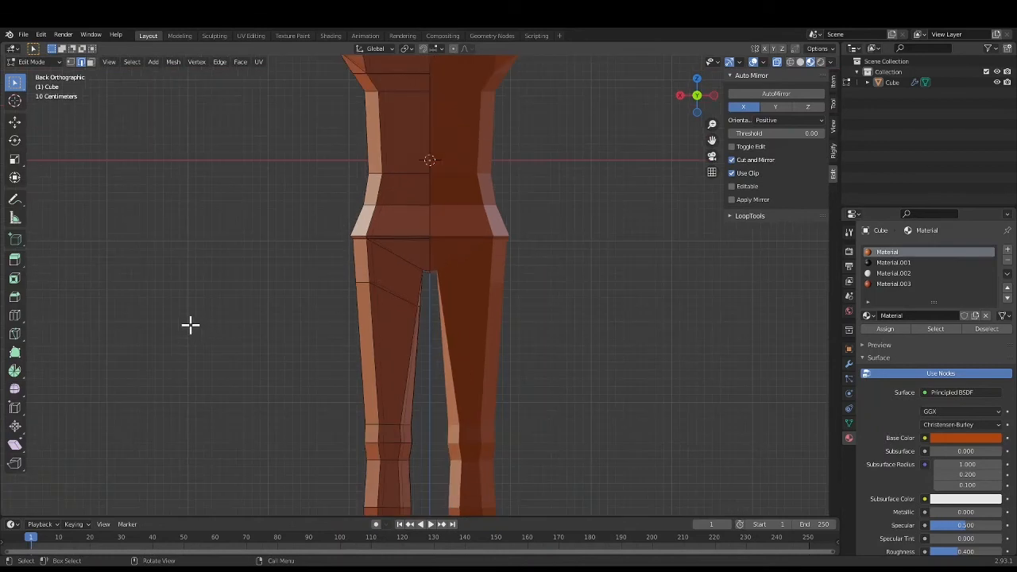
scroll(196, 325, down, 2)
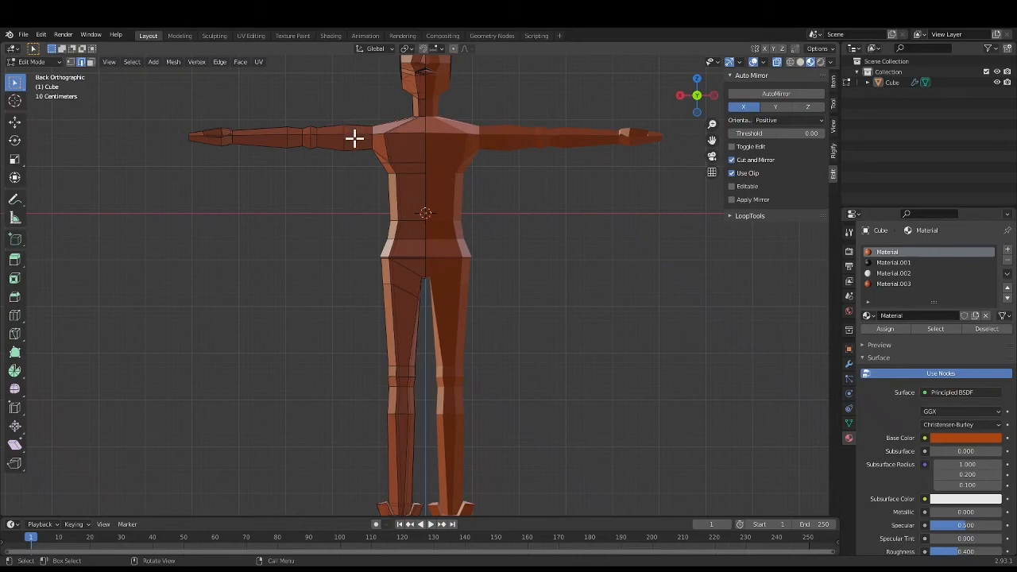
key(ctrl+r)
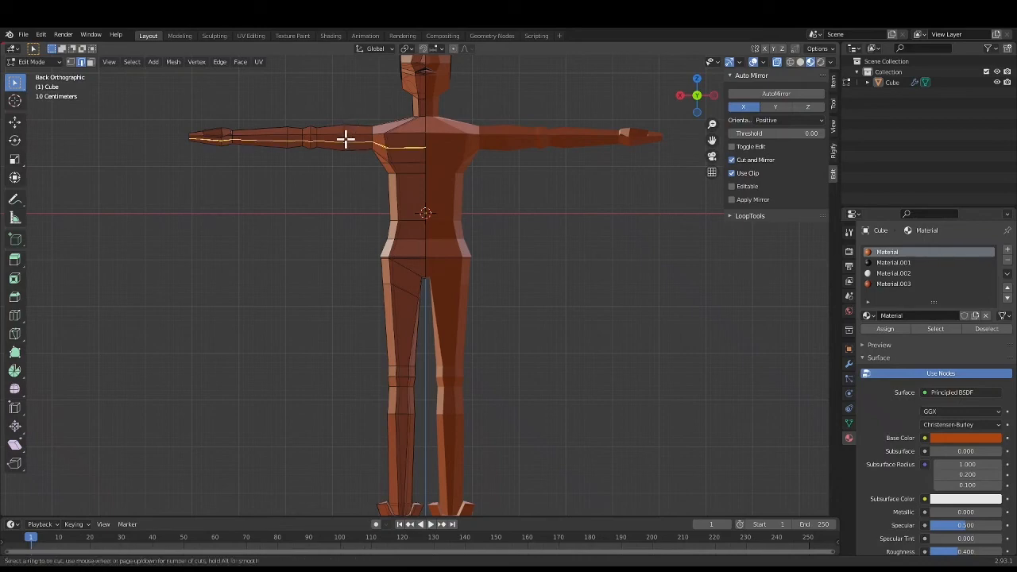
click(354, 137)
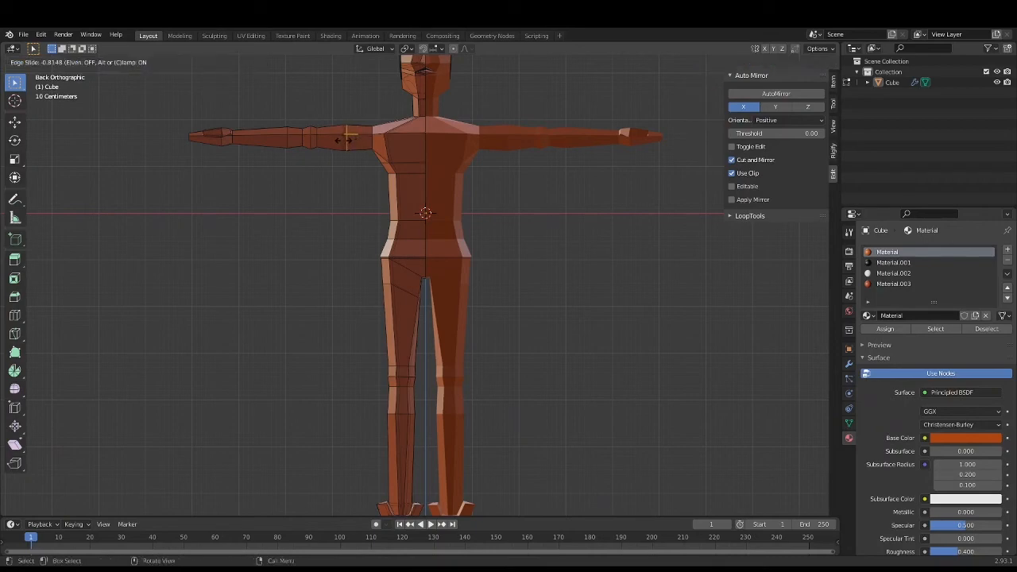
click(345, 140)
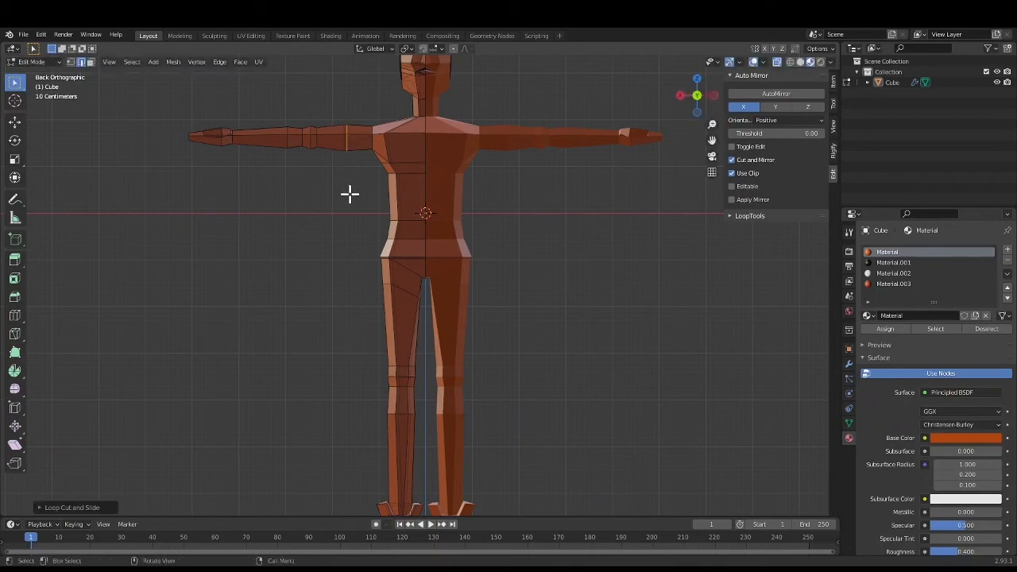
Scale the upper arm's edge loop to about 1.14 to bulk up the arm, then clear the selection
key(s)
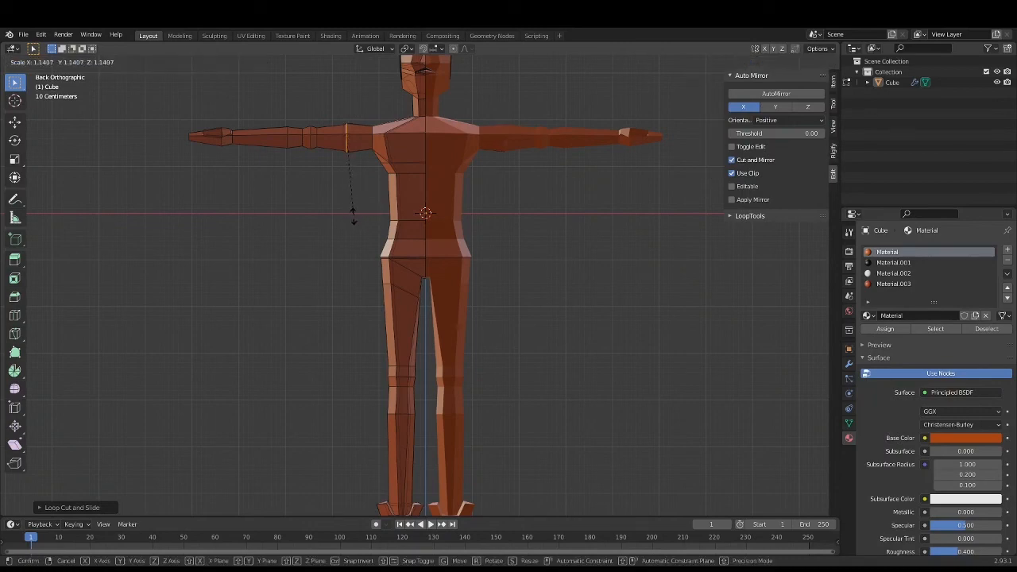
click(353, 216)
key(g)
right_click(352, 216)
click(310, 186)
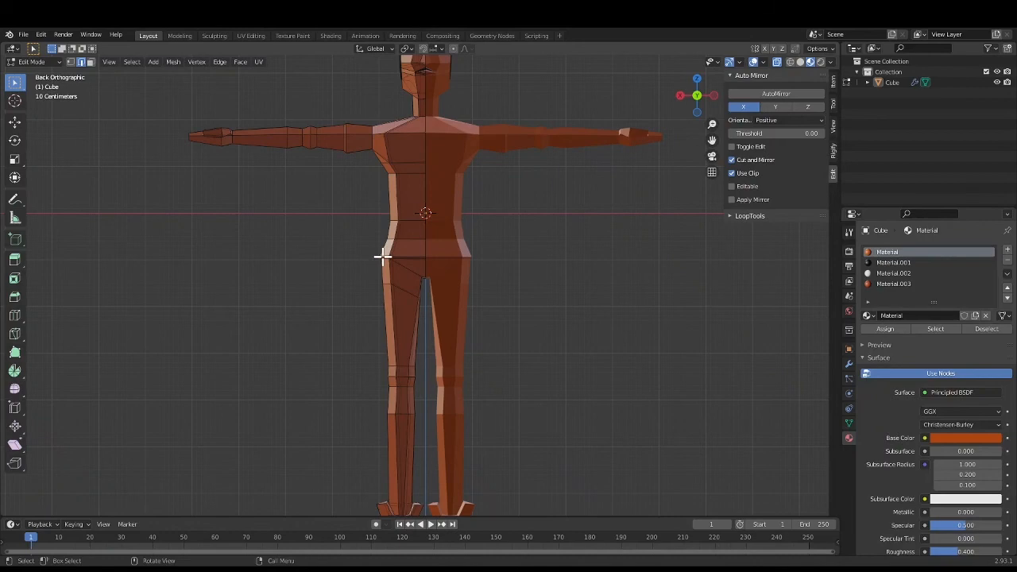
Try to enlarge the edge loop around the upper rim of the shoe in back view
alt+click(392, 505)
scroll(394, 504, down, 2)
scroll(417, 440, up, 6)
shift+middle_drag(421, 440, 405, 324)
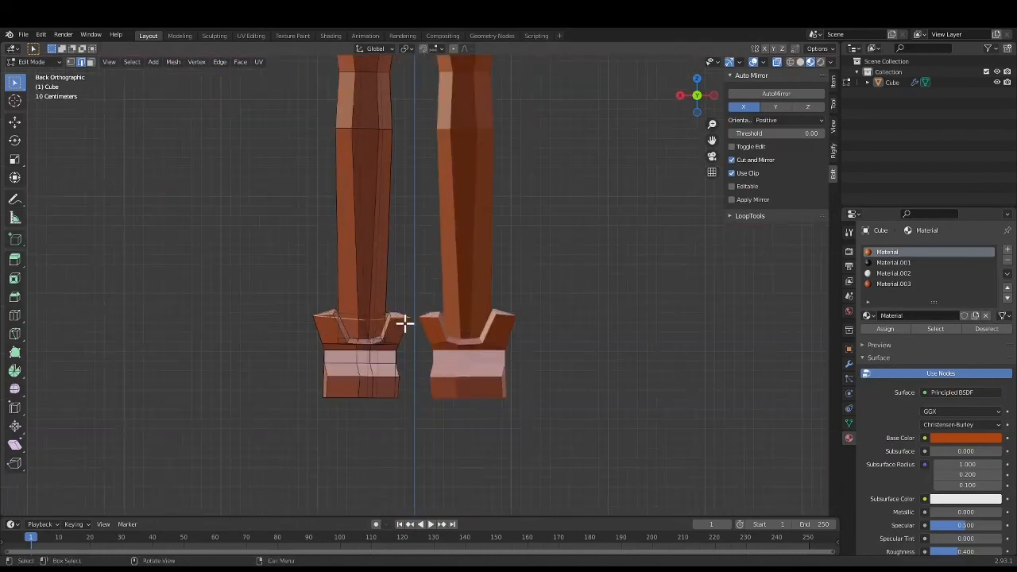
key(shift+z)
click(810, 63)
scroll(327, 335, up, 3)
alt+click(323, 338)
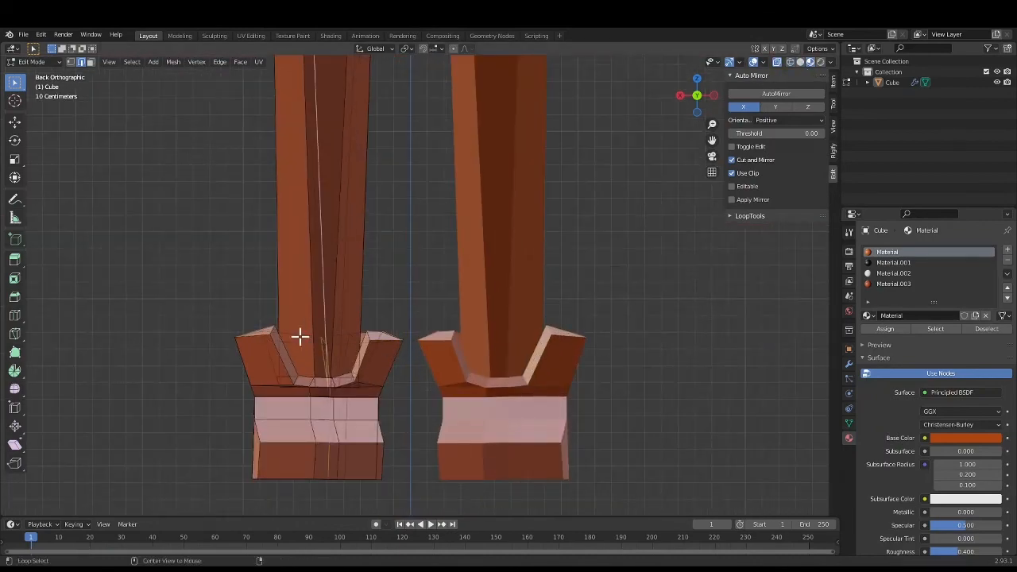
alt+click(300, 337)
key(s)
click(189, 342)
key(grave)
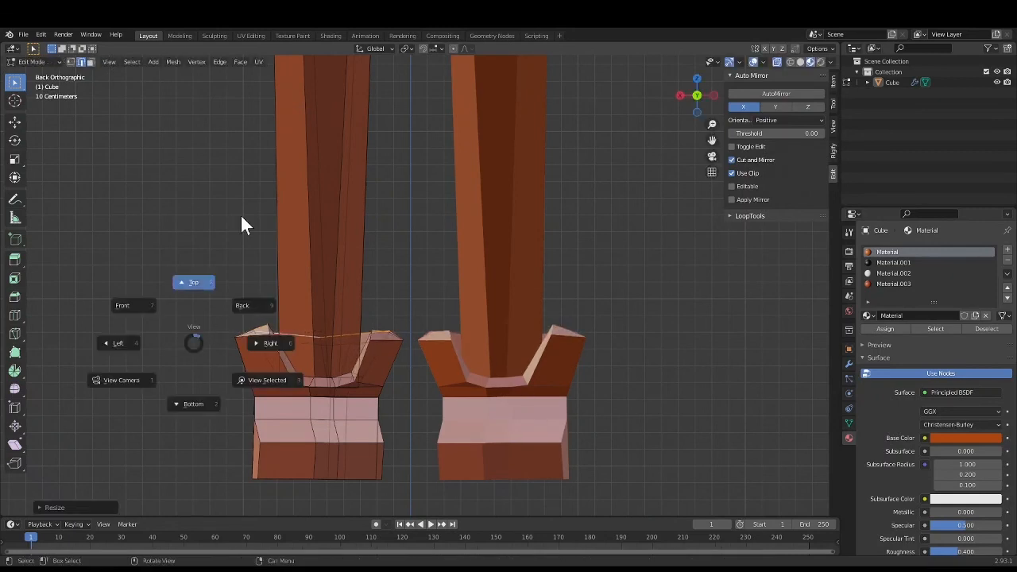
key(Escape)
Cut a horizontal edge loop around the lower leg just above the shoe rim, with an edge slide of about -0.65
key(ctrl+r)
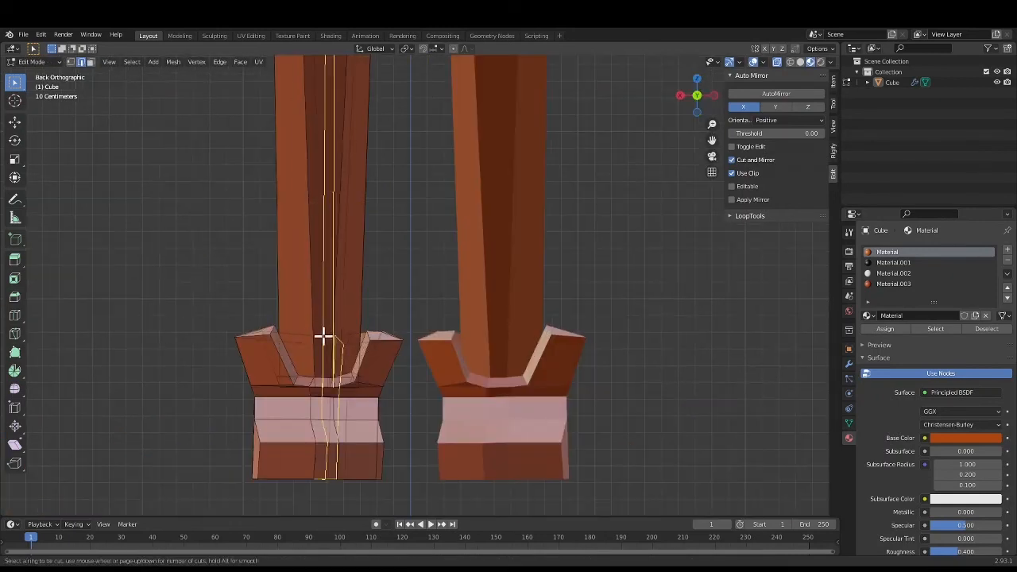
click(323, 311)
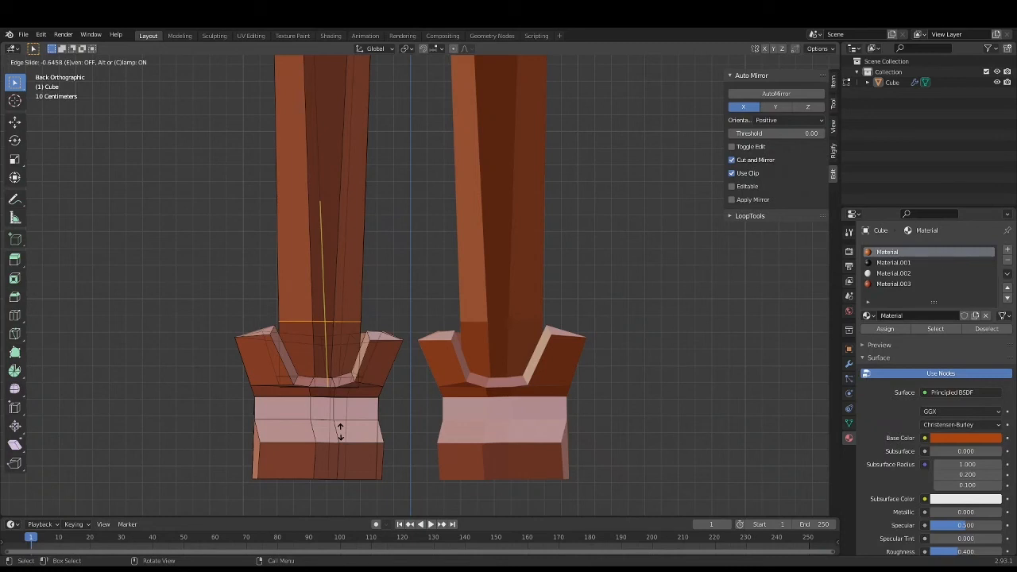
click(340, 430)
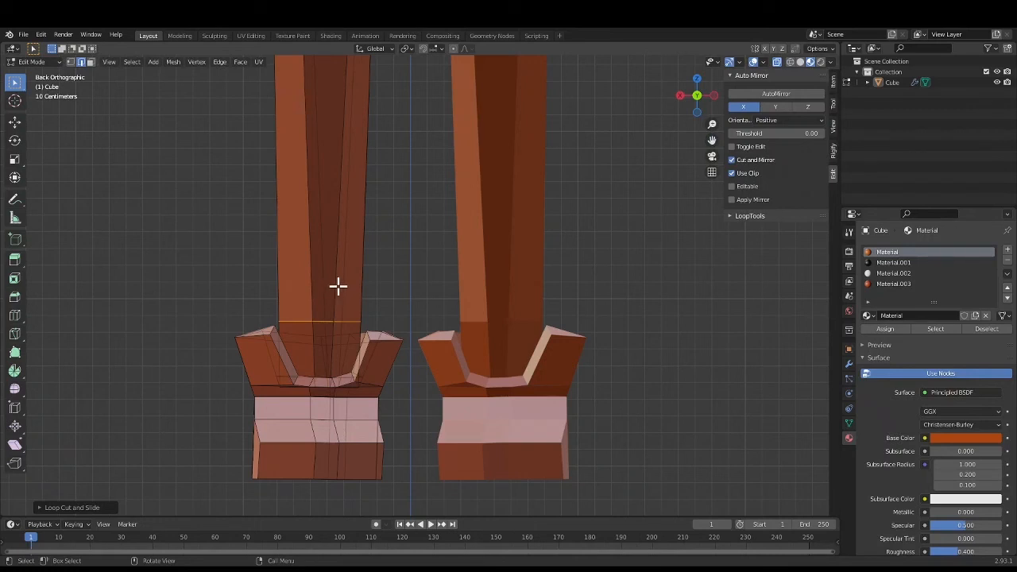
Cut another horizontal edge loop around the lower leg and slide it down to just above the loop nearest the shoe
key(ctrl+r)
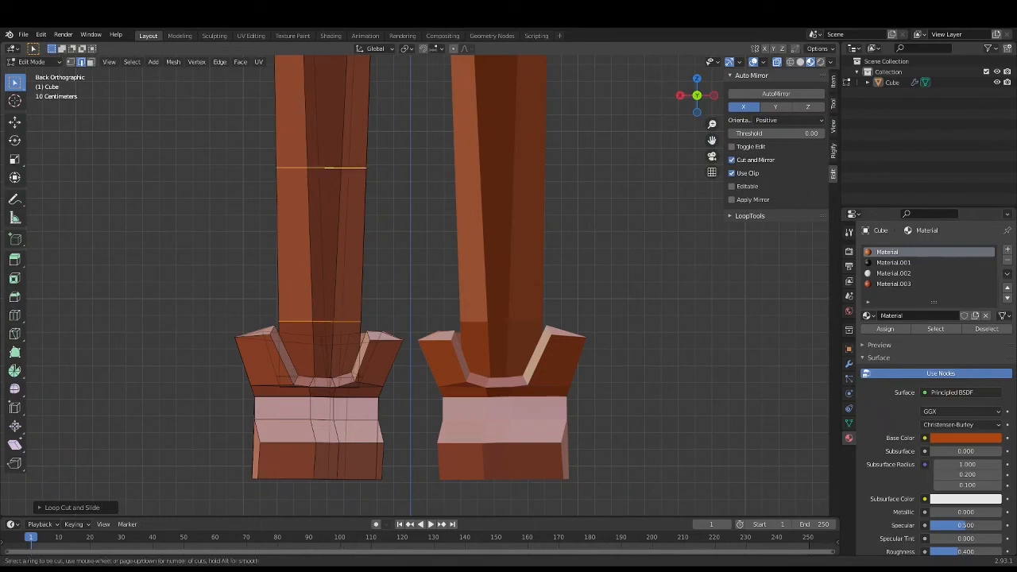
click(329, 295)
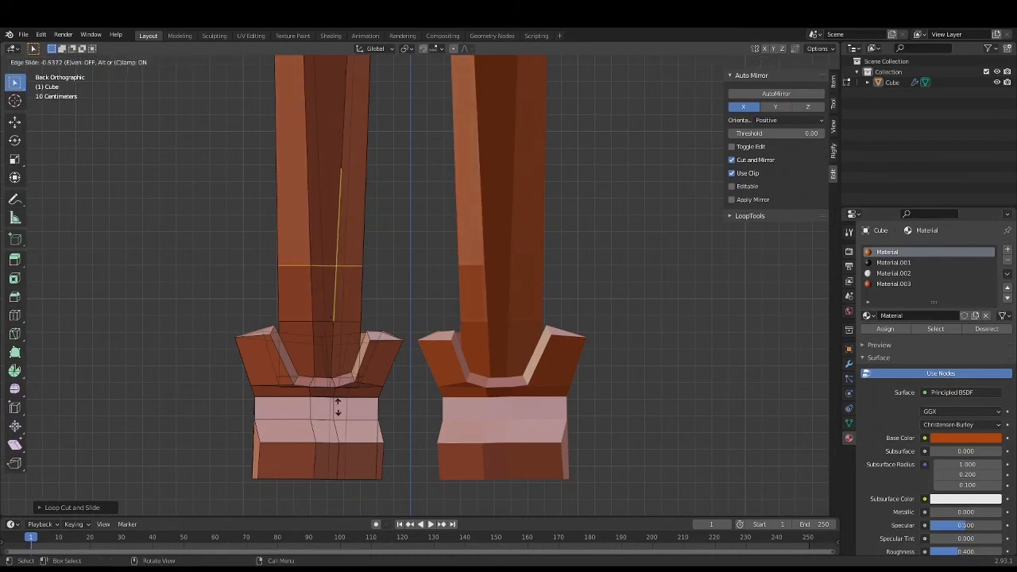
click(333, 433)
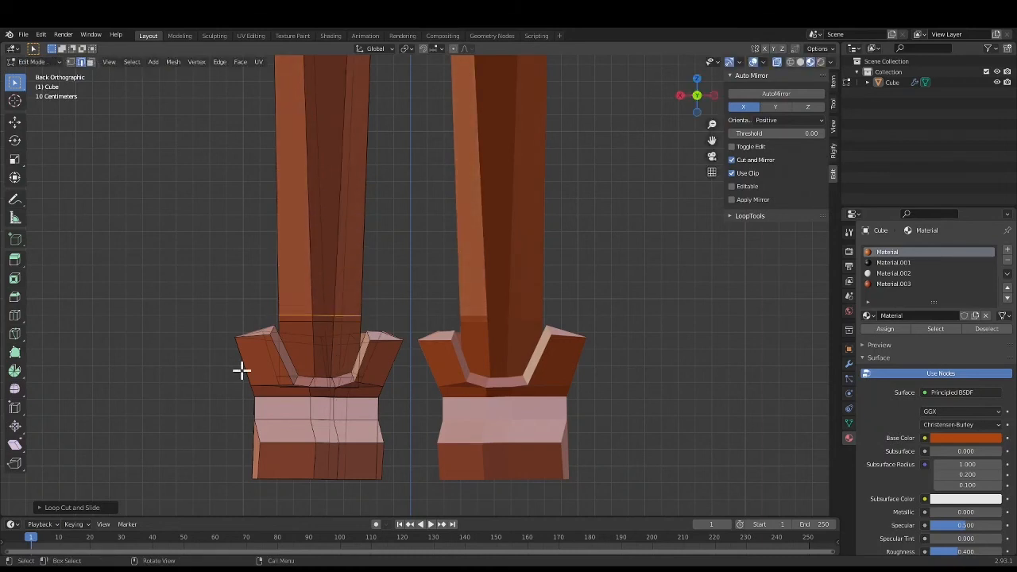
Scale the leg's lowest wide edge loop and nudge it into place to shape a flared trouser hem above the shoe
scroll(129, 336, down, 10)
scroll(399, 296, up, 7)
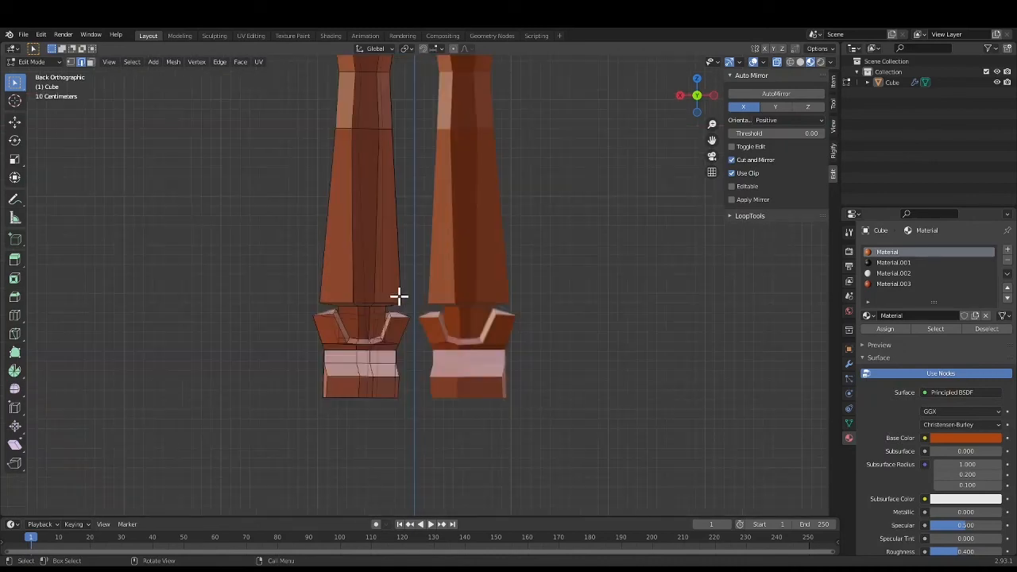
alt+click(351, 303)
key(s)
click(181, 307)
key(g)
click(192, 309)
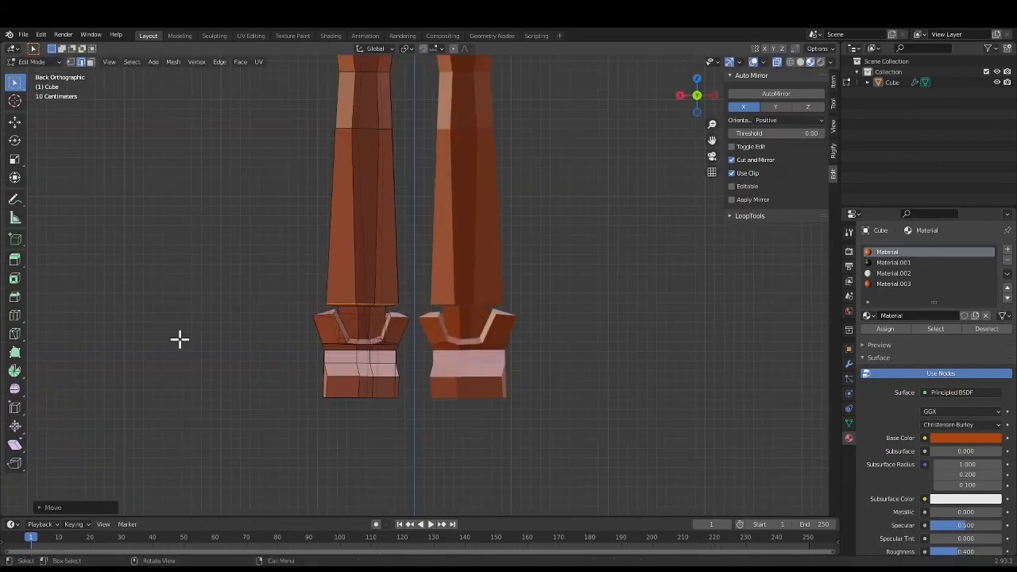
Select the faces on the underside of the shoe, extrude them slightly and enlarge them into a lip
middle_drag(180, 340, 348, 336)
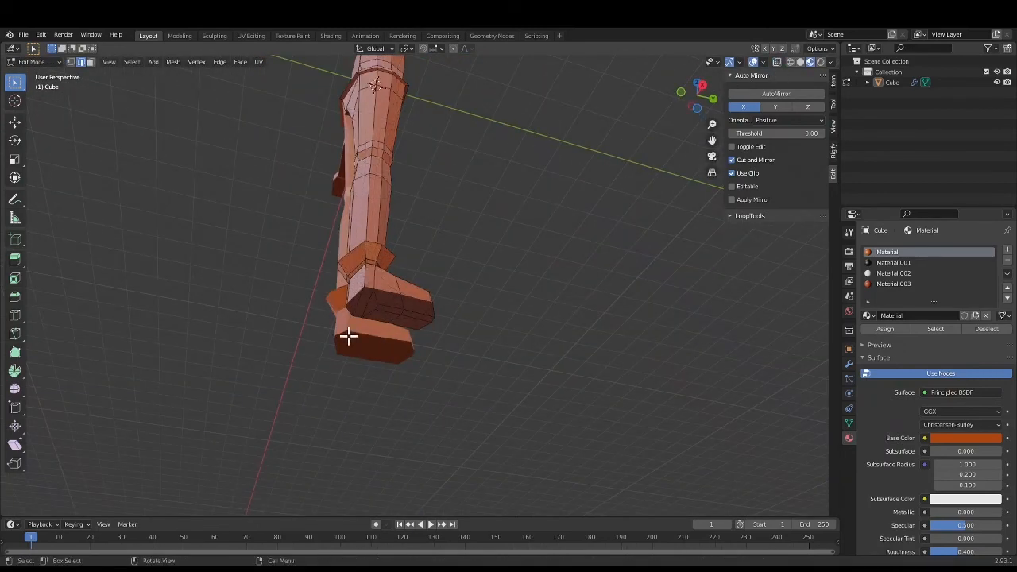
key(3)
key(c)
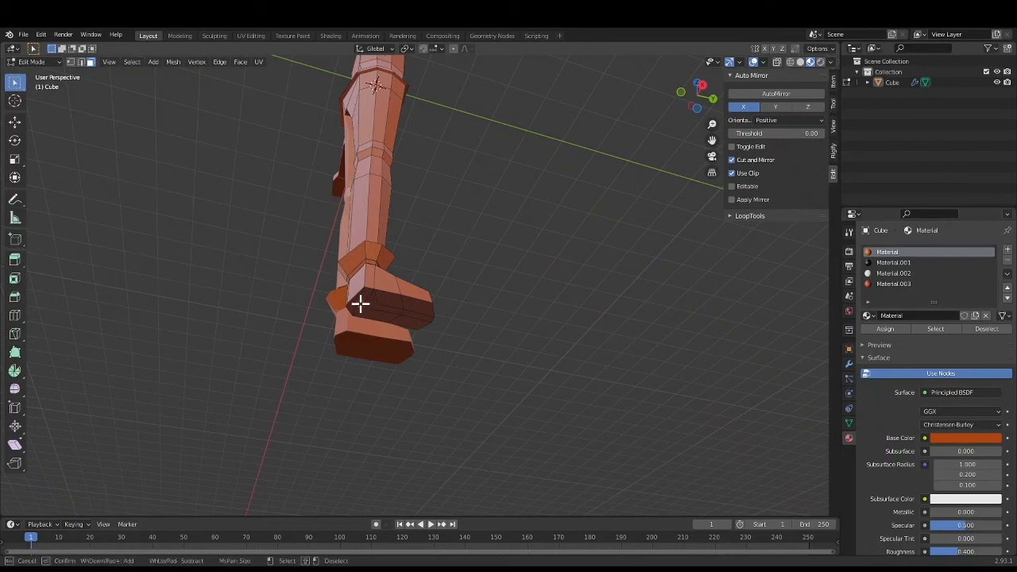
mouse_move(360, 303)
mouse_down()
mouse_move(410, 311)
mouse_move(369, 318)
mouse_up()
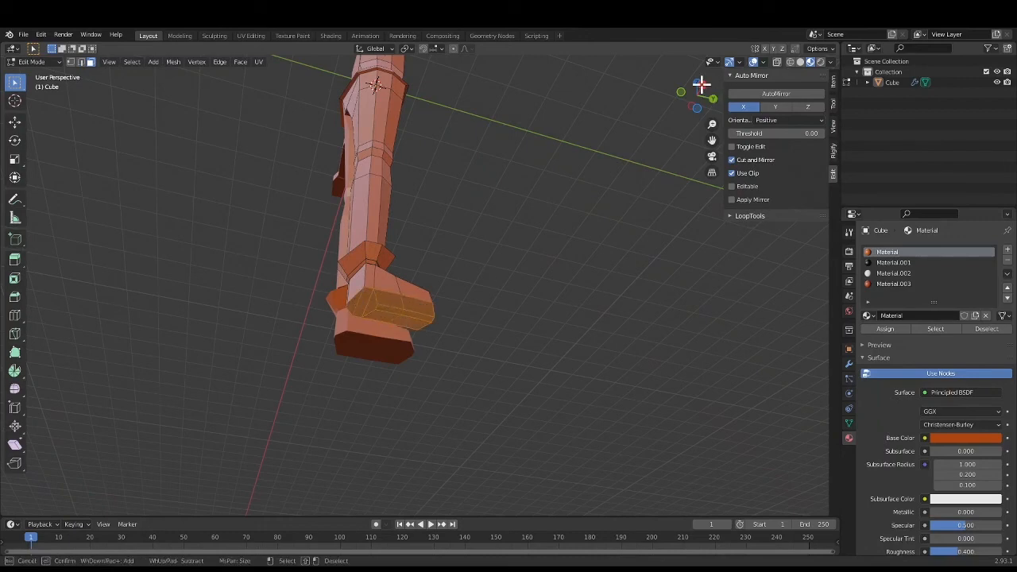
key(Escape)
click(703, 85)
key(e)
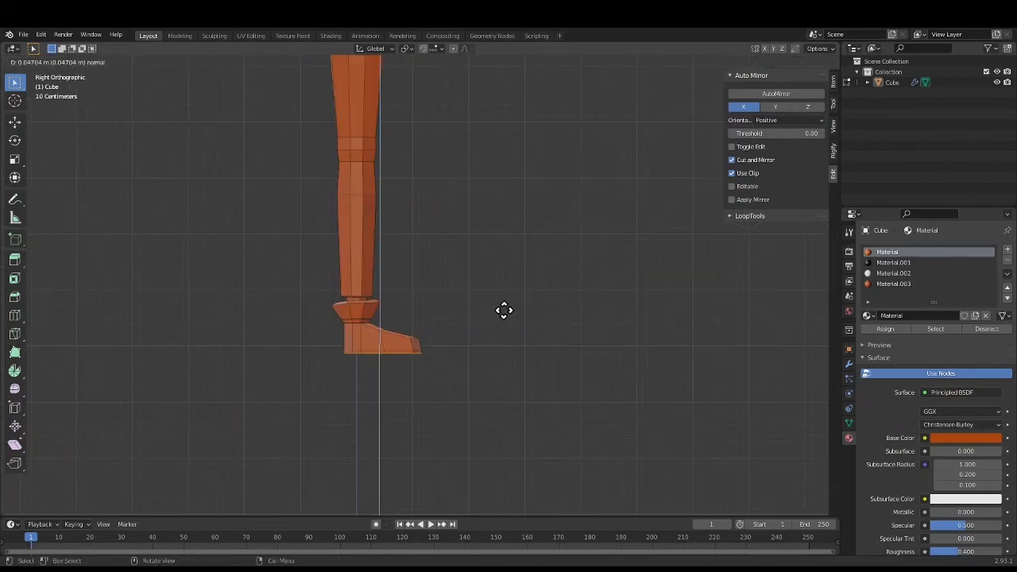
click(503, 312)
key(s)
click(511, 314)
Extrude the enlarged underside of the shoe downward about 0.18 m to form a thick sole
key(e)
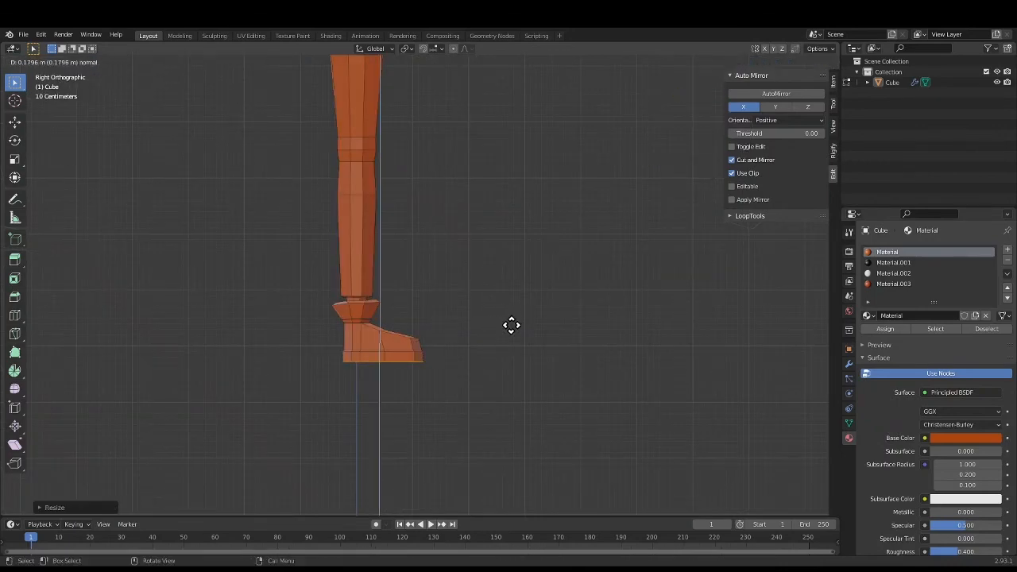
click(514, 325)
middle_drag(576, 252, 492, 252)
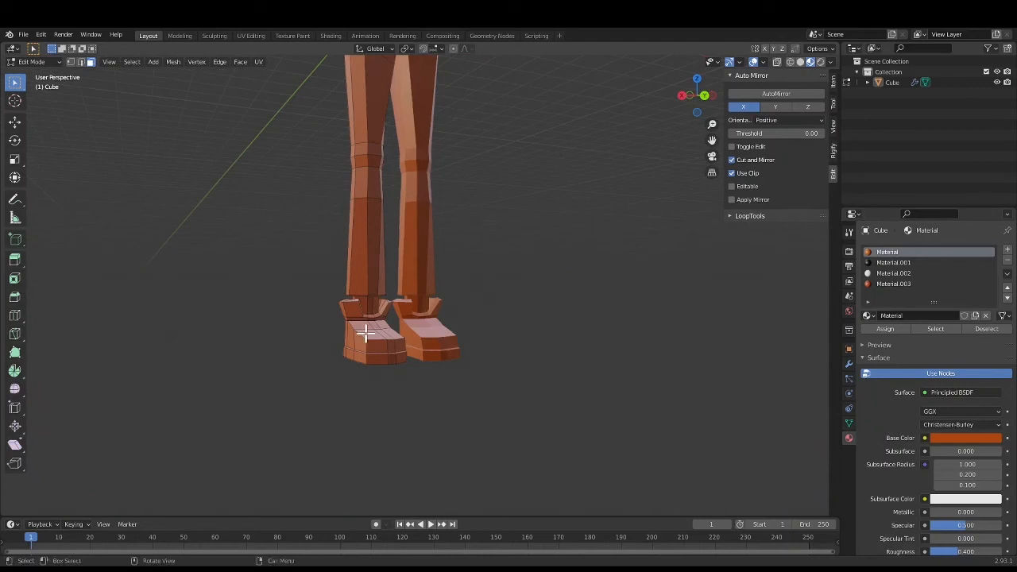
Slightly reposition a single vertex near the inner side of the shoe in top view
click(360, 334)
key(2)
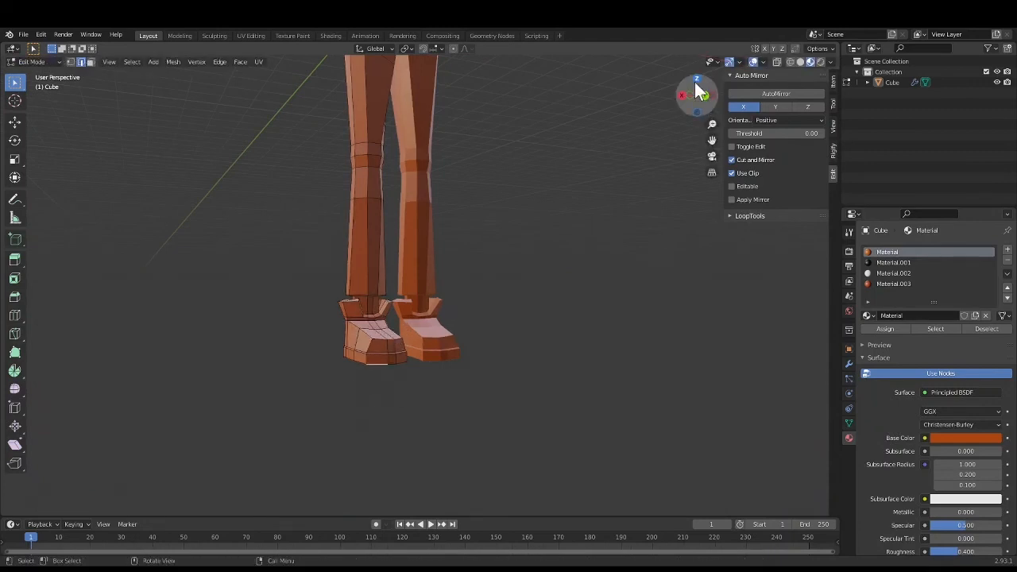
click(704, 95)
click(697, 79)
key(1)
click(441, 298)
key(g)
click(442, 298)
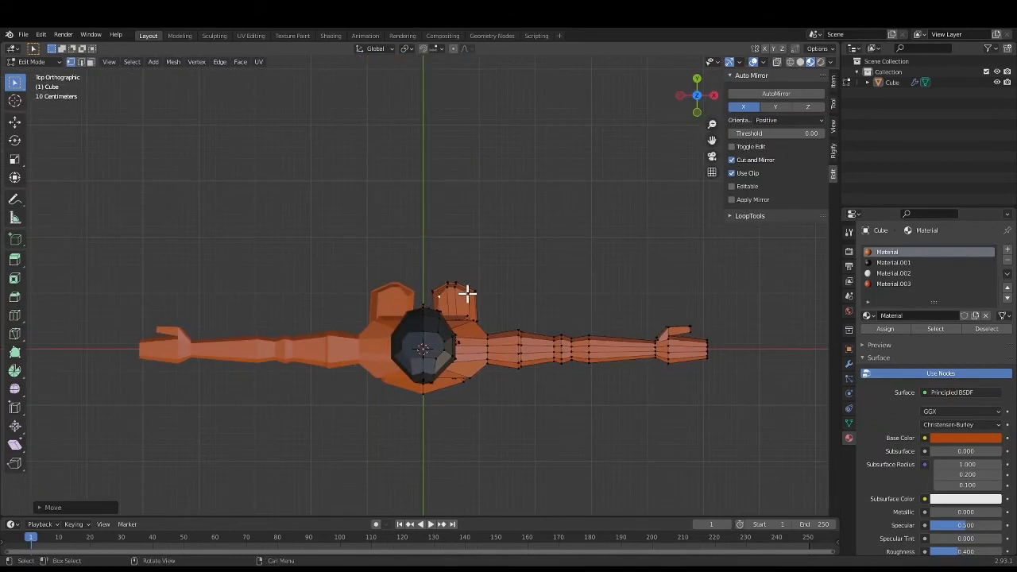
Pull the rear vertices of the shoe's flared cuff in toward the ankle in right view
middle_drag(497, 283, 422, 333)
key(b)
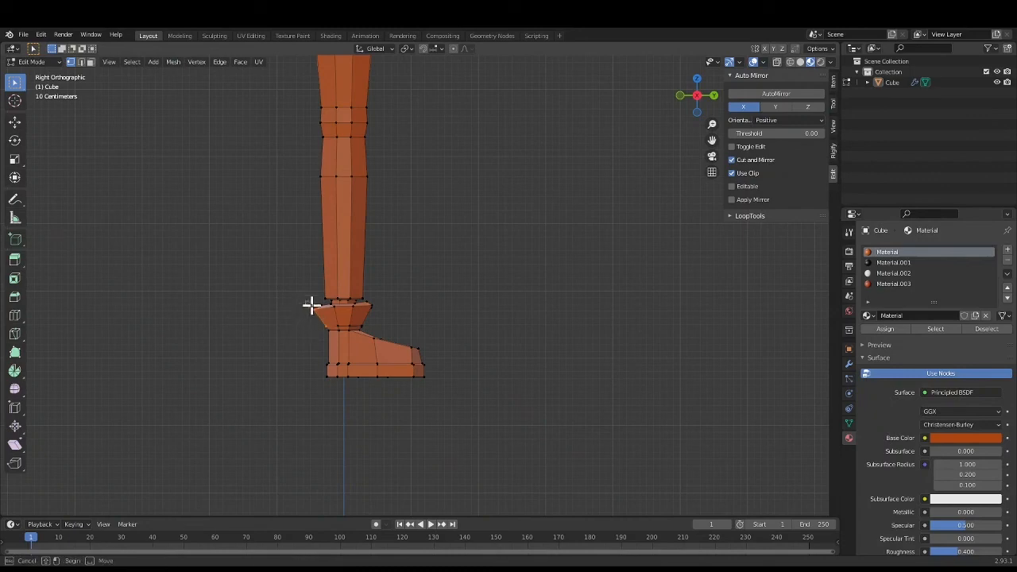
drag(311, 305, 307, 322)
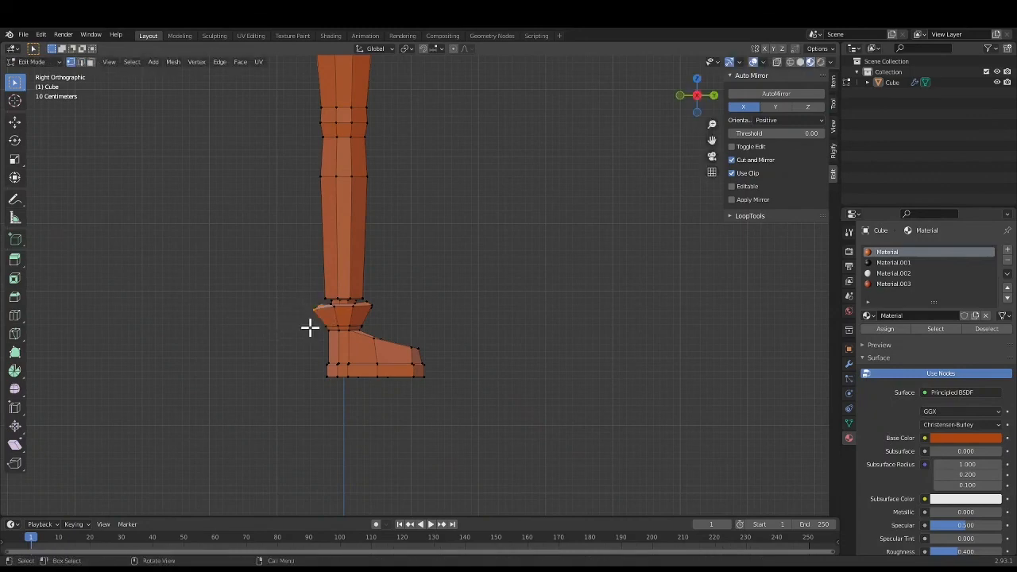
key(b)
drag(308, 303, 326, 319)
key(g)
click(291, 336)
click(304, 351)
key(g)
right_click(281, 390)
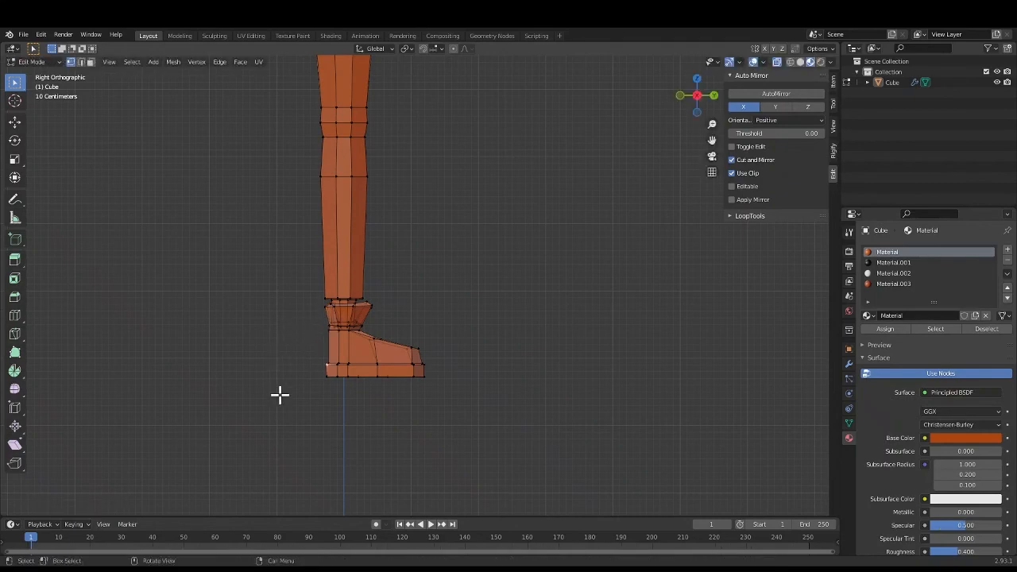
middle_drag(280, 394, 252, 441)
middle_drag(243, 445, 363, 350)
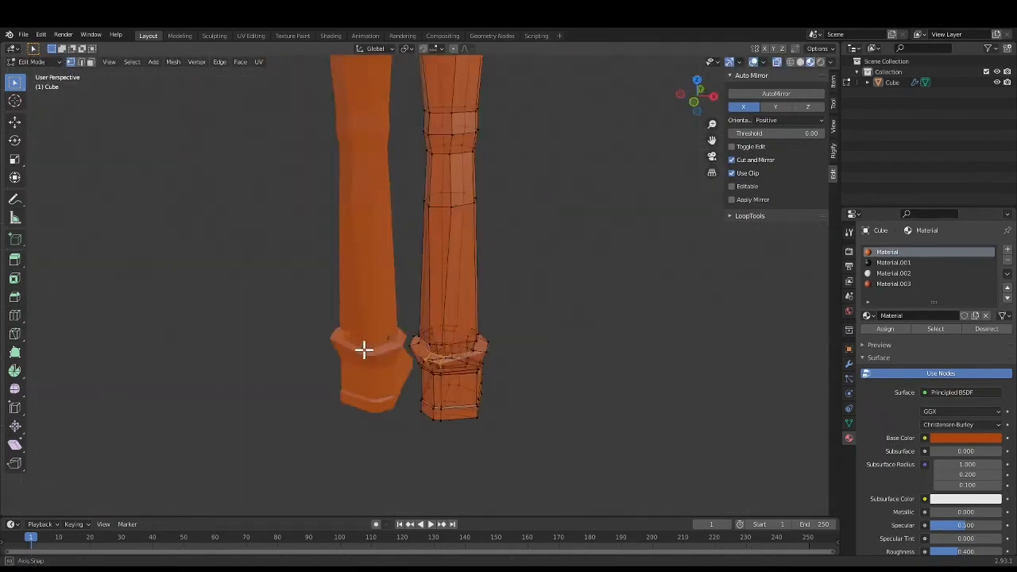
scroll(488, 230, down, 6)
key(ctrl+KP_1)
drag(692, 98, 699, 139)
scroll(525, 133, up, 4)
scroll(525, 133, up, 2)
shift+middle_drag(526, 133, 584, 281)
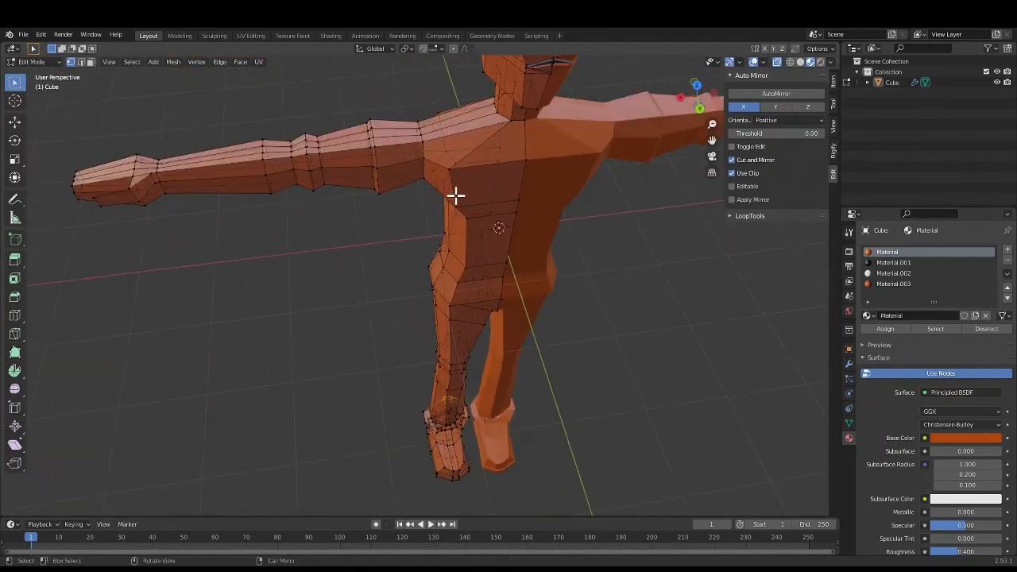
key(c)
key(Escape)
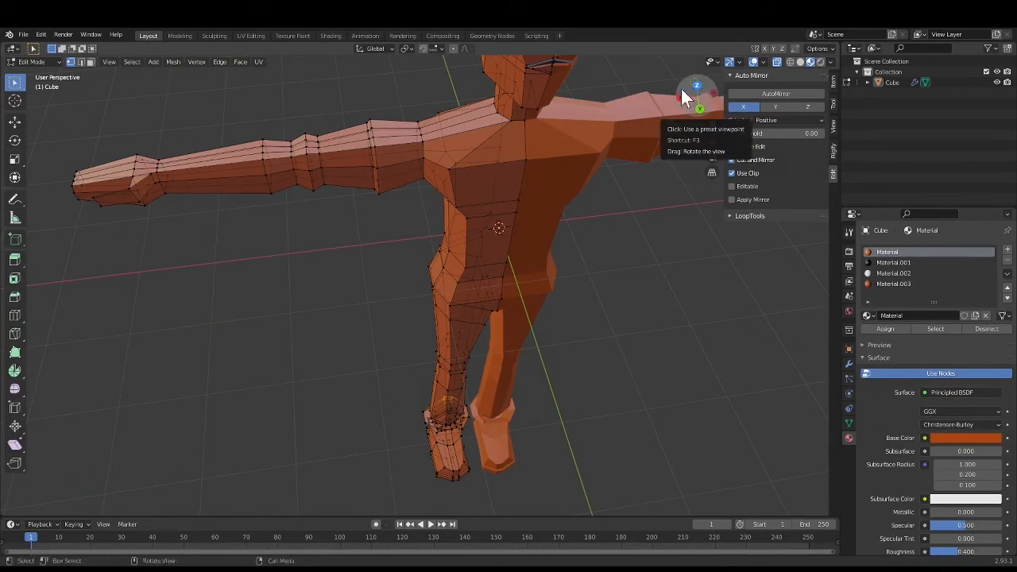
key(ctrl+r)
scroll(500, 117, up, 1)
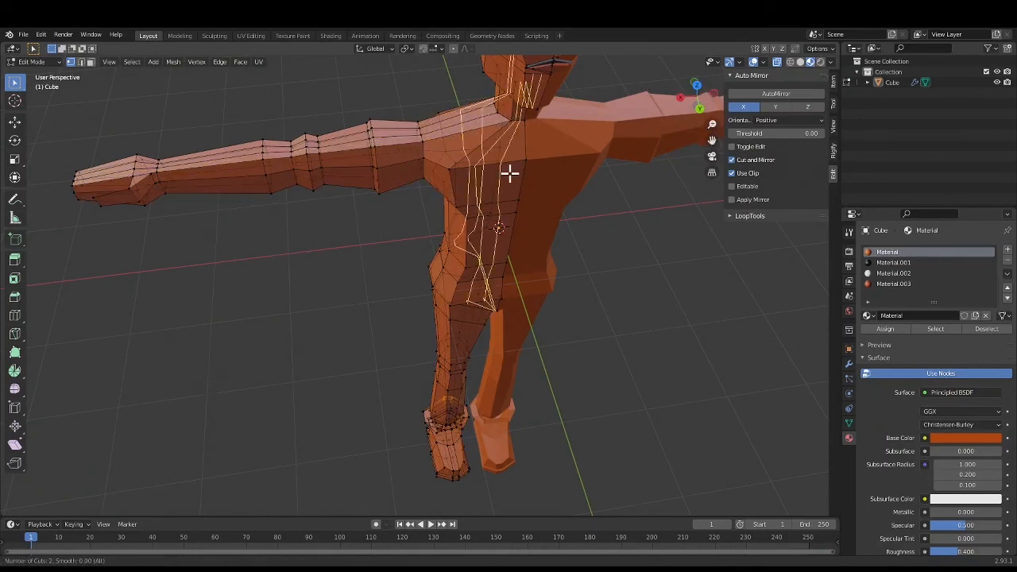
key(Escape)
Knife-cut a line across the shoulder around the base of the neck to outline a narrow collar strip
key(k)
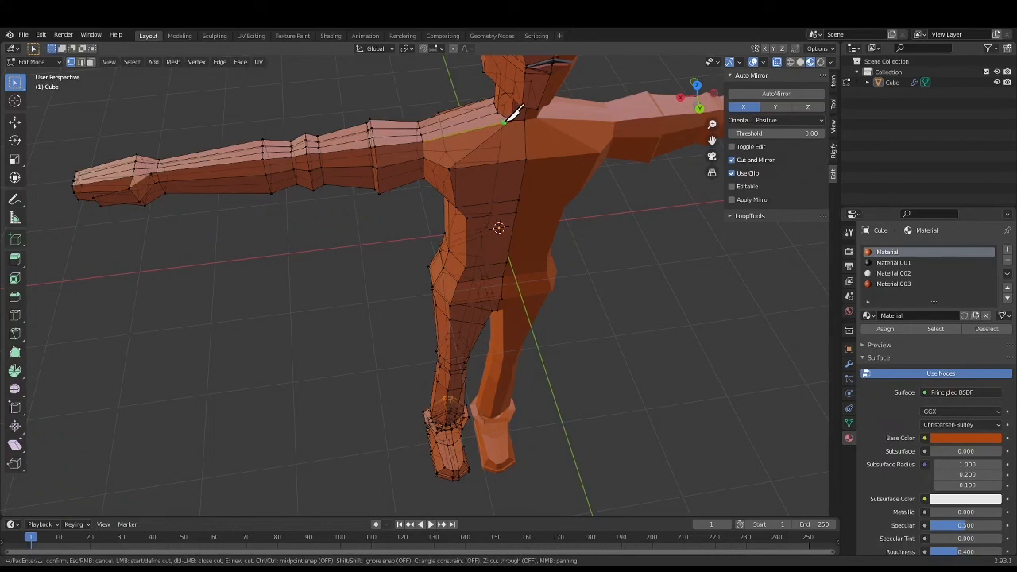
click(505, 122)
middle_drag(345, 215, 339, 268)
scroll(410, 204, up, 5)
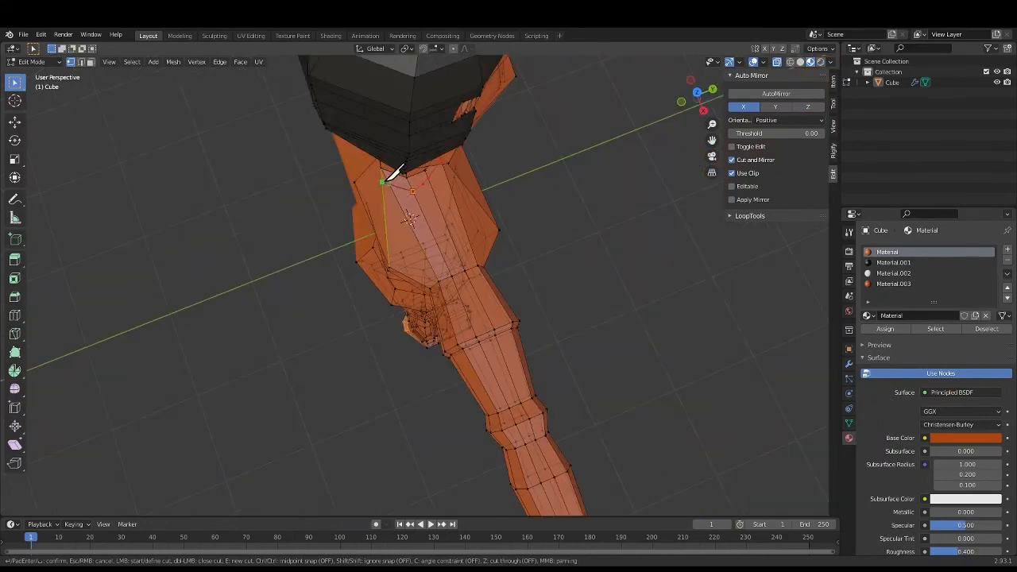
middle_drag(275, 253, 316, 243)
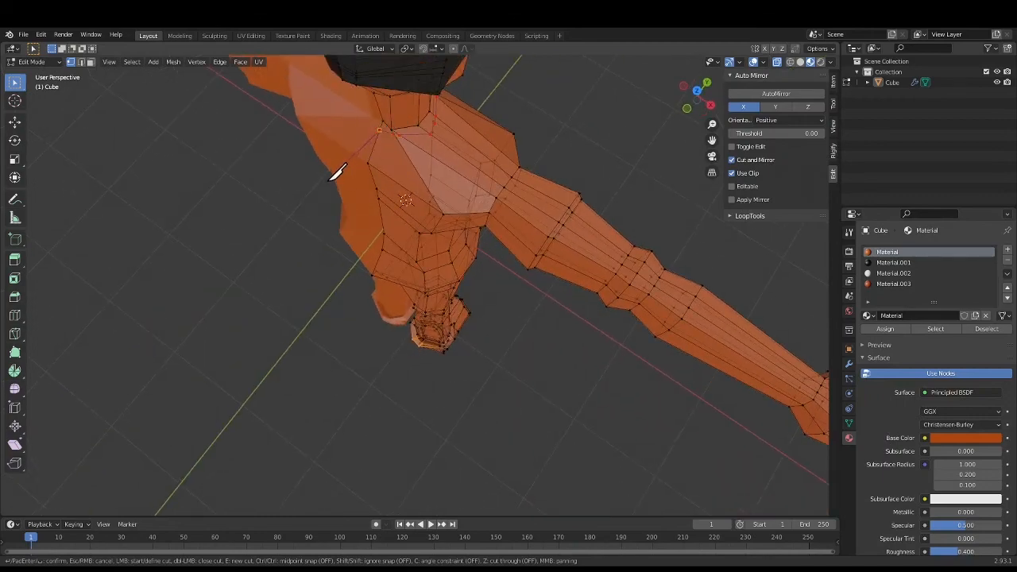
key(Return)
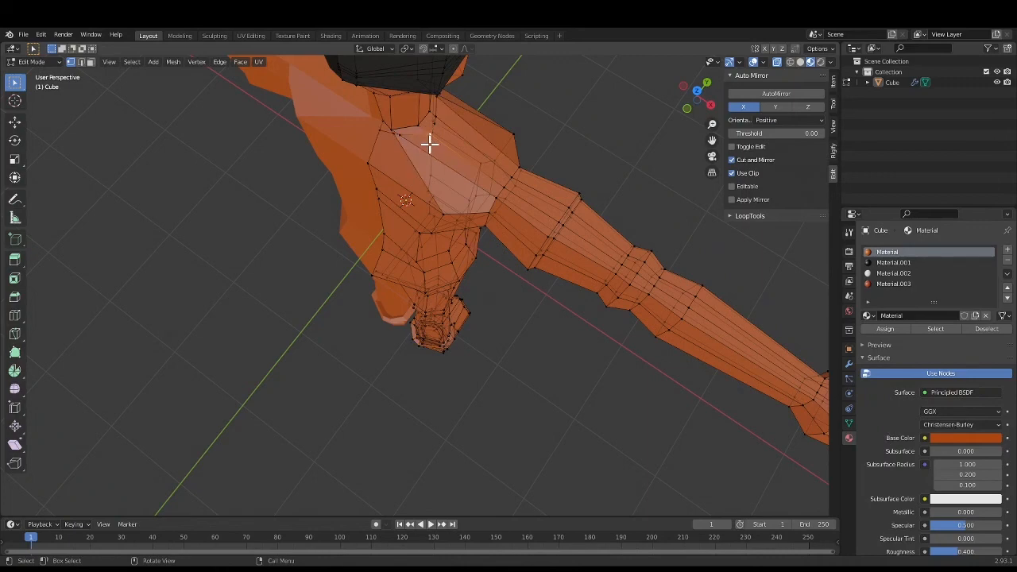
Reposition a vertex of the collar cut beside the neck to even out the strip
middle_drag(427, 141, 536, 160)
scroll(433, 175, up, 3)
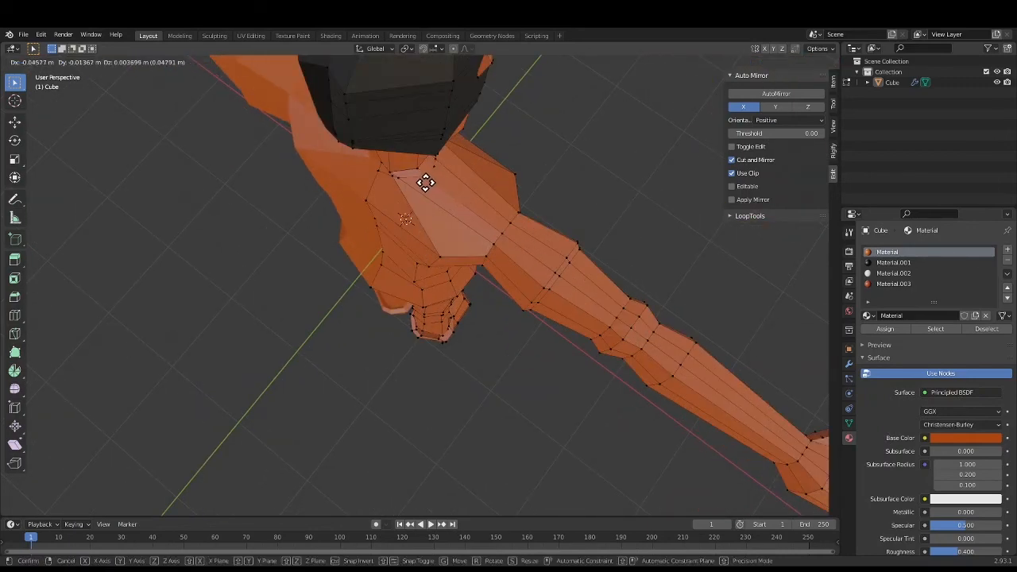
scroll(436, 176, up, 2)
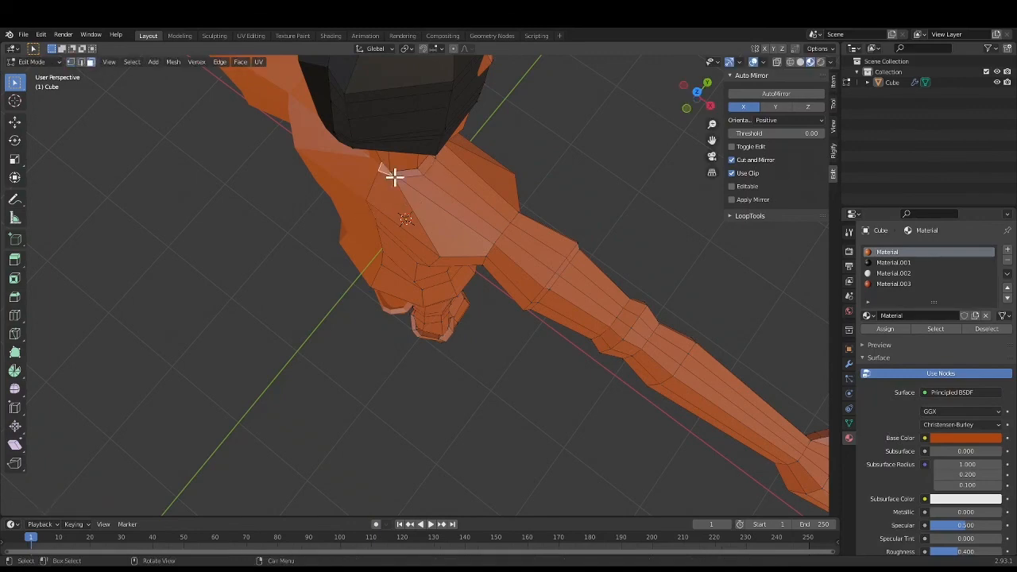
Select the strip of faces around the base of the neck and extrude it into a collar
scroll(393, 175, up, 3)
scroll(401, 175, down, 2)
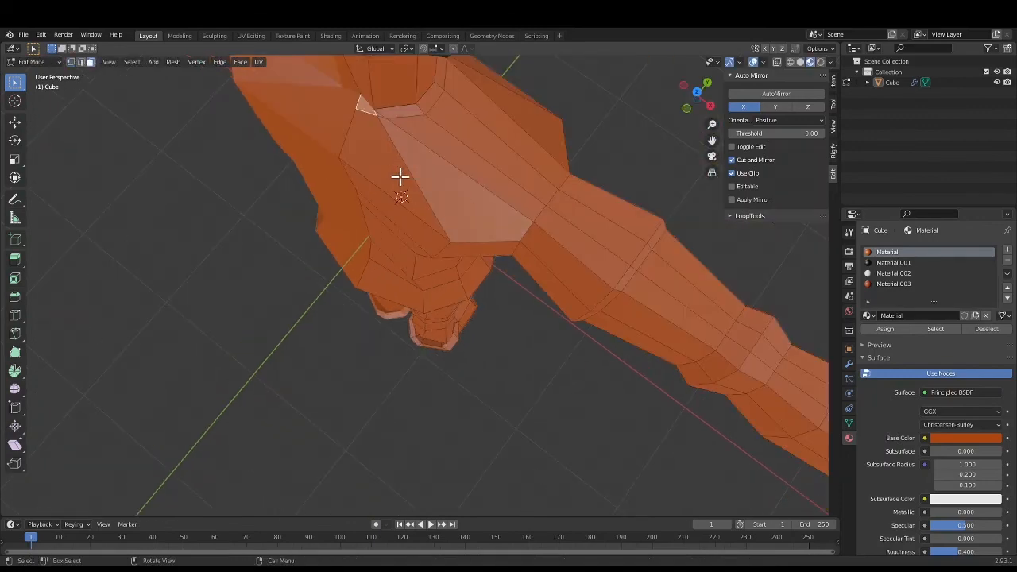
shift+click(382, 116)
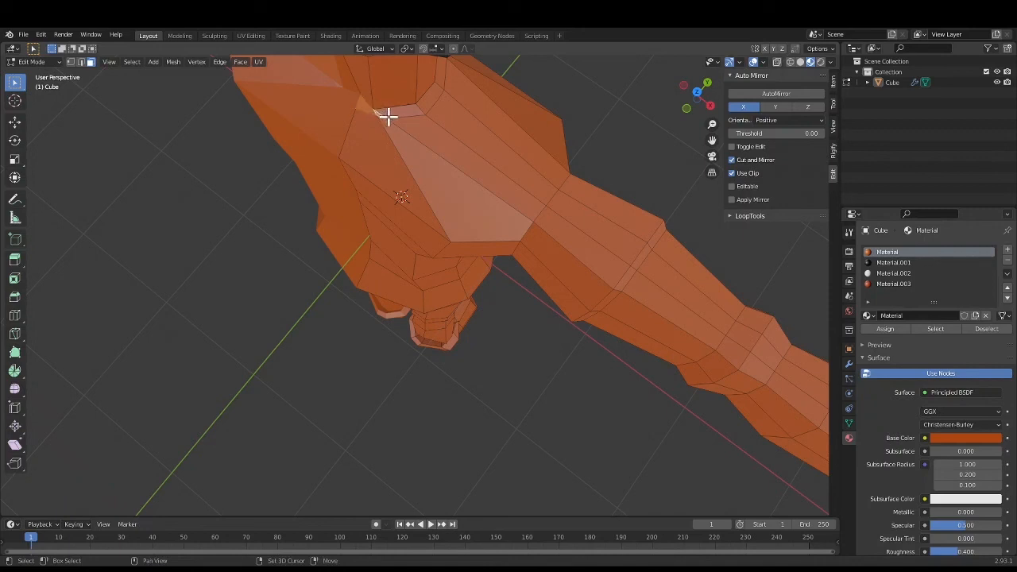
shift+click(406, 112)
shift+click(431, 98)
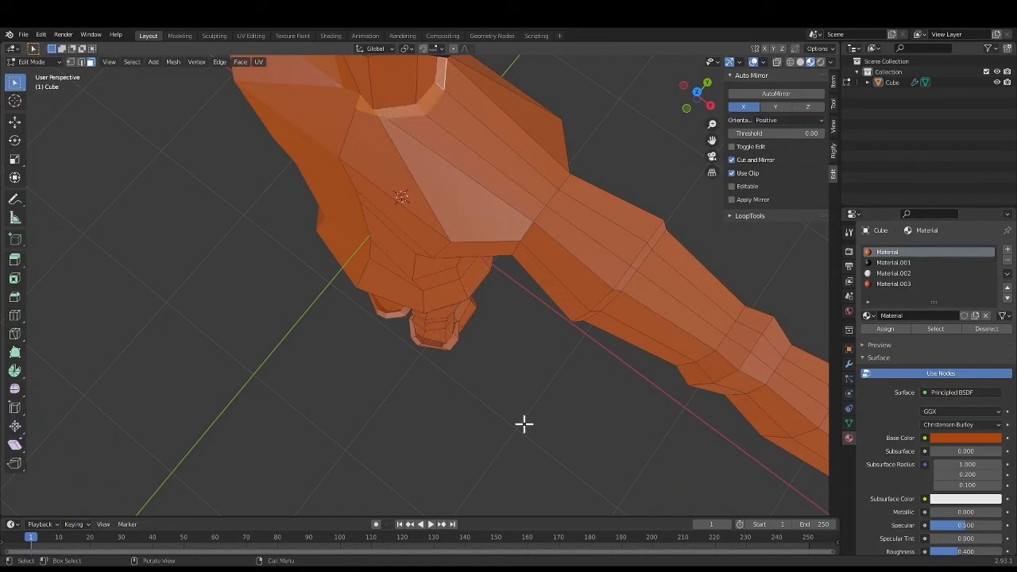
middle_drag(517, 379, 394, 392)
click(703, 97)
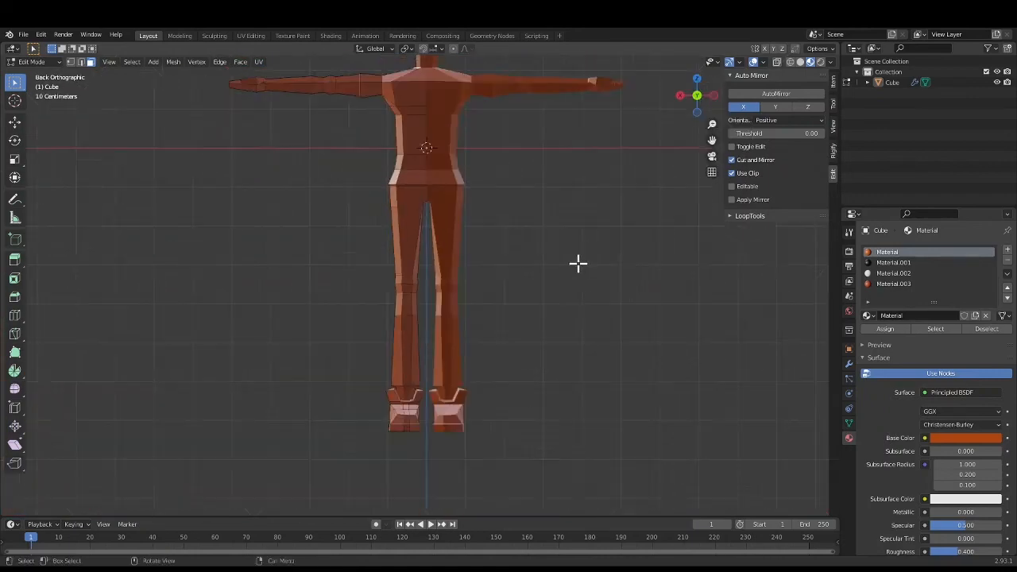
scroll(578, 263, down, 2)
key(e)
click(400, 116)
middle_drag(400, 116, 517, 275)
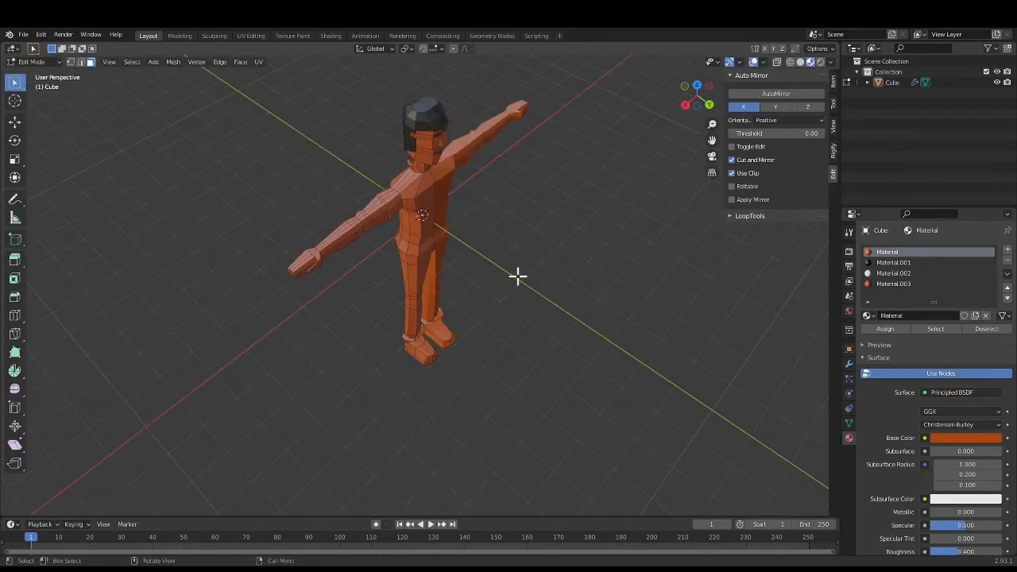
Select the whole head through the mesh in back view and scale it along the Z axis
click(699, 84)
click(776, 62)
drag(385, 70, 471, 135)
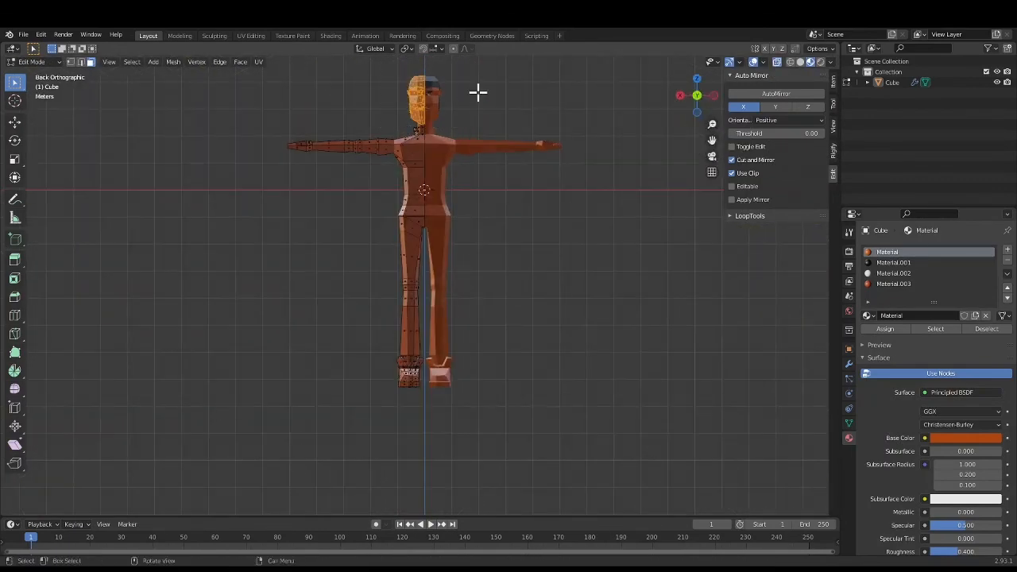
key(s)
key(z)
click(493, 95)
key(Tab)
Select the faces on the front of the torso, including those hidden behind them
middle_drag(215, 215, 490, 276)
key(c)
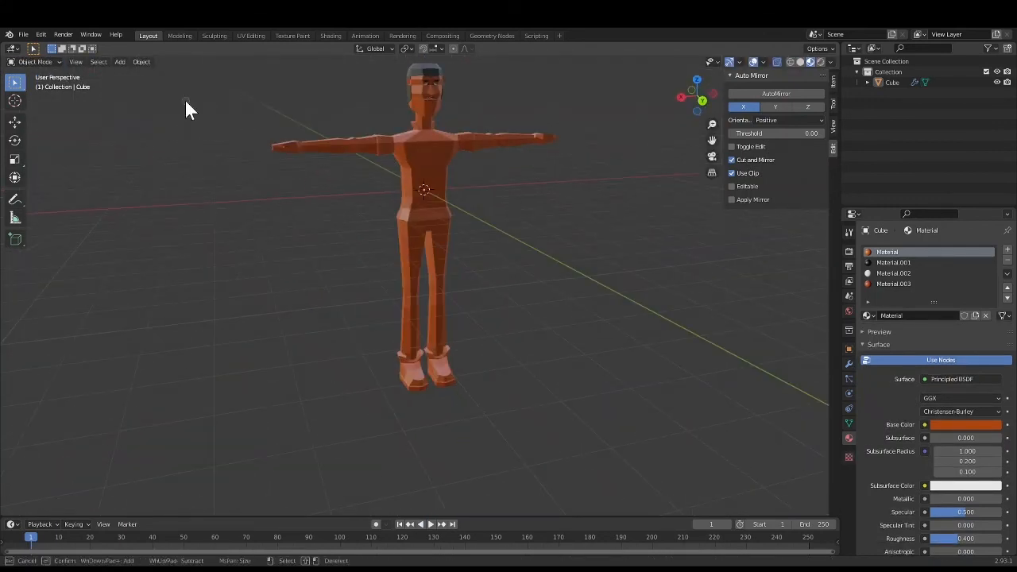
key(Tab)
key(c)
mouse_move(386, 143)
mouse_down()
mouse_move(408, 136)
mouse_move(413, 203)
mouse_move(405, 191)
mouse_move(425, 179)
mouse_move(404, 205)
mouse_move(421, 191)
mouse_up()
key(Escape)
click(774, 63)
key(c)
click(400, 167)
key(Escape)
Add the unselected faces on the back of the torso and around its lower edge to the shirt selection
middle_drag(230, 306, 449, 290)
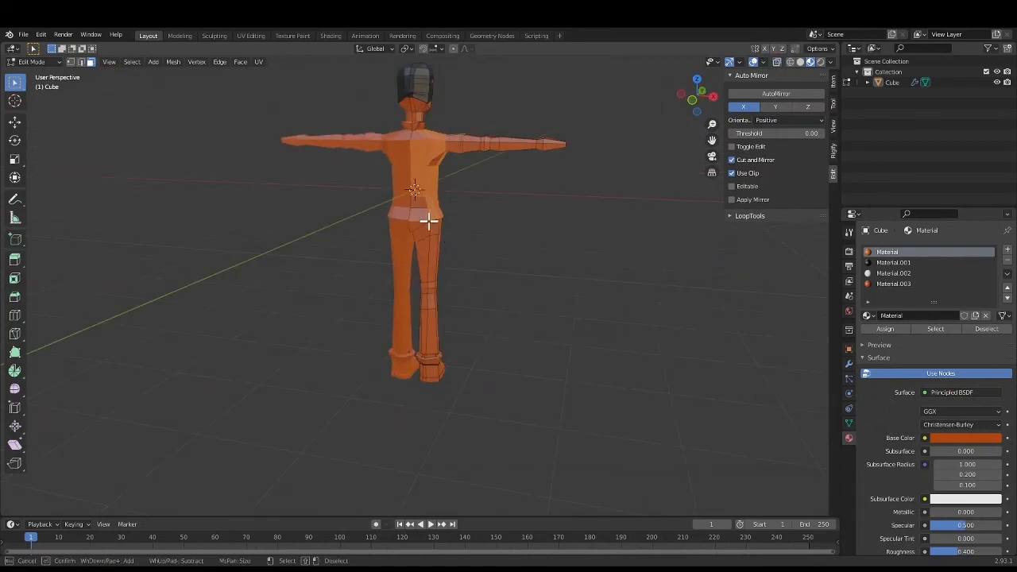
key(c)
drag(429, 220, 422, 199)
key(Escape)
scroll(483, 235, up, 3)
middle_drag(483, 236, 384, 172)
key(c)
mouse_move(415, 221)
mouse_down()
mouse_move(320, 106)
mouse_move(329, 69)
mouse_move(386, 104)
mouse_move(396, 211)
mouse_up()
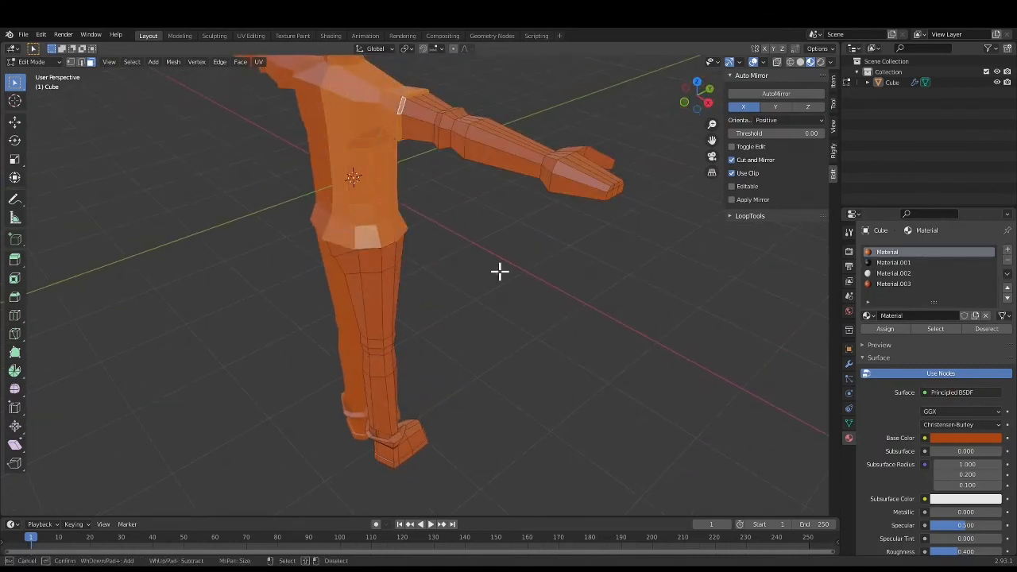
key(Escape)
Create a new material with a bright green base color and assign it to the selected shirt faces
click(1007, 249)
click(923, 314)
click(958, 438)
click(912, 317)
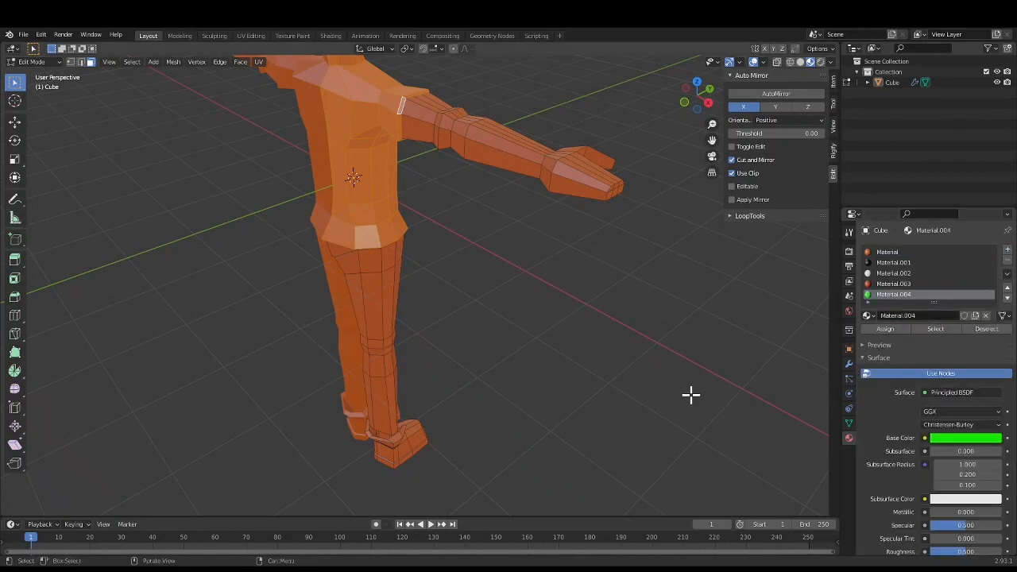
click(884, 329)
Assign the green Material.004 to the missed faces along the side and lower hem of the shirt
middle_drag(522, 188, 400, 204)
scroll(497, 331, down, 5)
middle_drag(492, 238, 545, 209)
scroll(413, 230, up, 6)
click(405, 208)
click(893, 294)
click(885, 329)
middle_drag(230, 179, 222, 143)
click(369, 151)
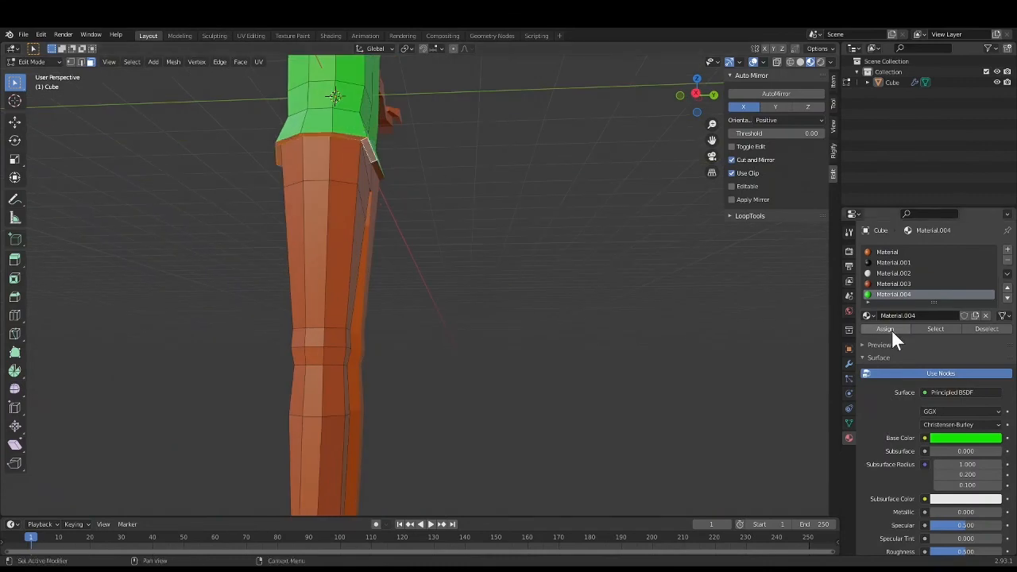
click(891, 330)
Assign the green Material.004 to a missed face at the back of the neck
scroll(538, 268, down, 5)
middle_drag(597, 375, 395, 182)
click(387, 174)
click(893, 329)
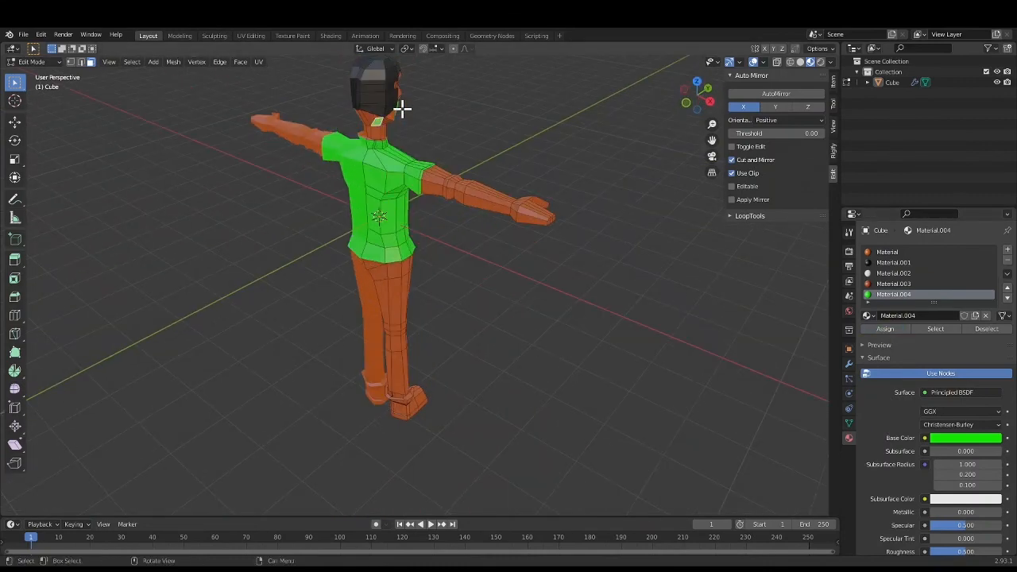
Select the face loops of the collar around the neck and assign the green Material.004 to them
scroll(337, 159, up, 4)
click(336, 158)
middle_drag(402, 109, 429, 333)
alt+click(336, 162)
alt+click(325, 162)
shift+click(272, 114)
shift+click(302, 170)
click(894, 294)
click(886, 327)
Make the mesh see-through and assign the green Material.004 to the remaining collar face
middle_drag(524, 342, 316, 251)
scroll(611, 268, down, 5)
scroll(386, 315, up, 6)
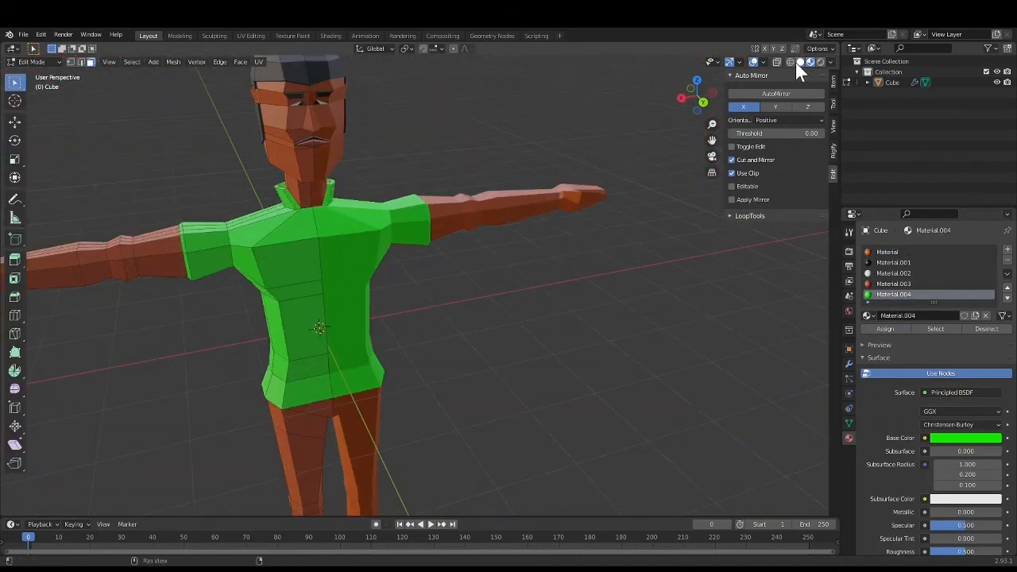
click(790, 62)
click(800, 62)
mouse_move(488, 313)
middle_down()
mouse_move(570, 319)
mouse_move(684, 369)
middle_up()
click(521, 298)
click(898, 295)
click(886, 328)
middle_drag(508, 295, 551, 286)
scroll(552, 286, up, 4)
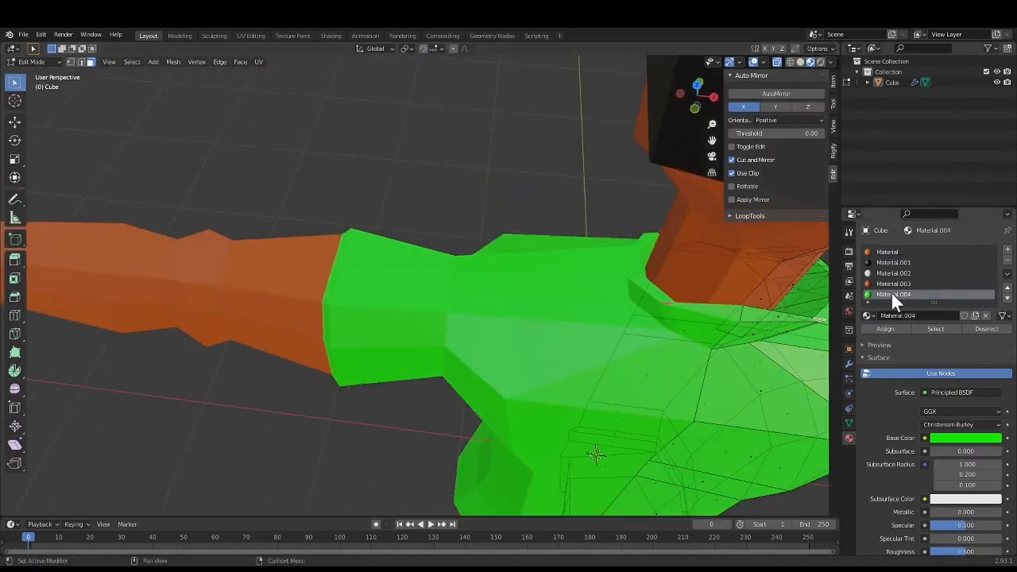
In right side view, move the mid-back vertices of the shirt slightly inward to shape the waist
scroll(675, 398, down, 6)
middle_drag(675, 421, 574, 422)
scroll(467, 427, down, 3)
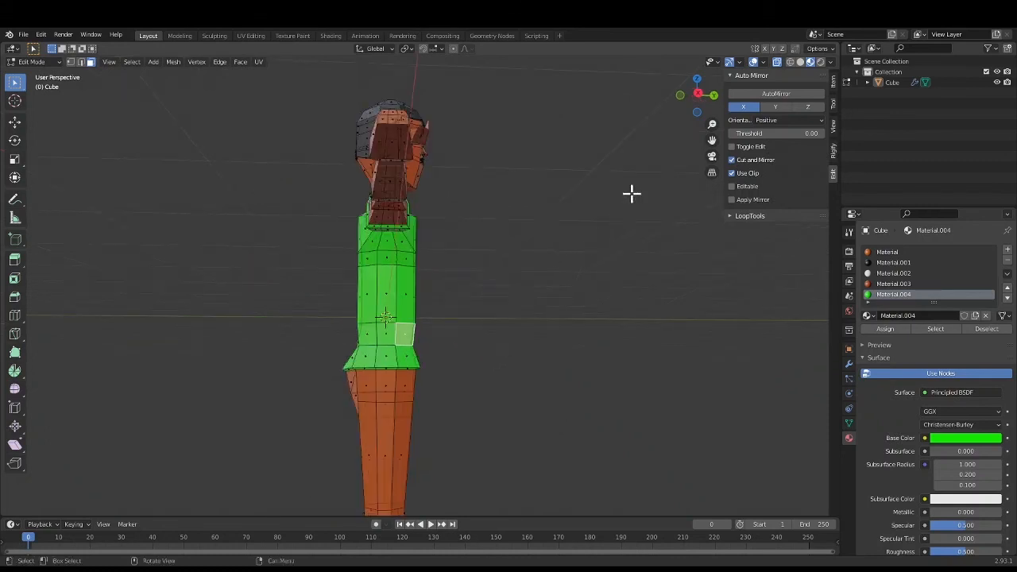
click(698, 95)
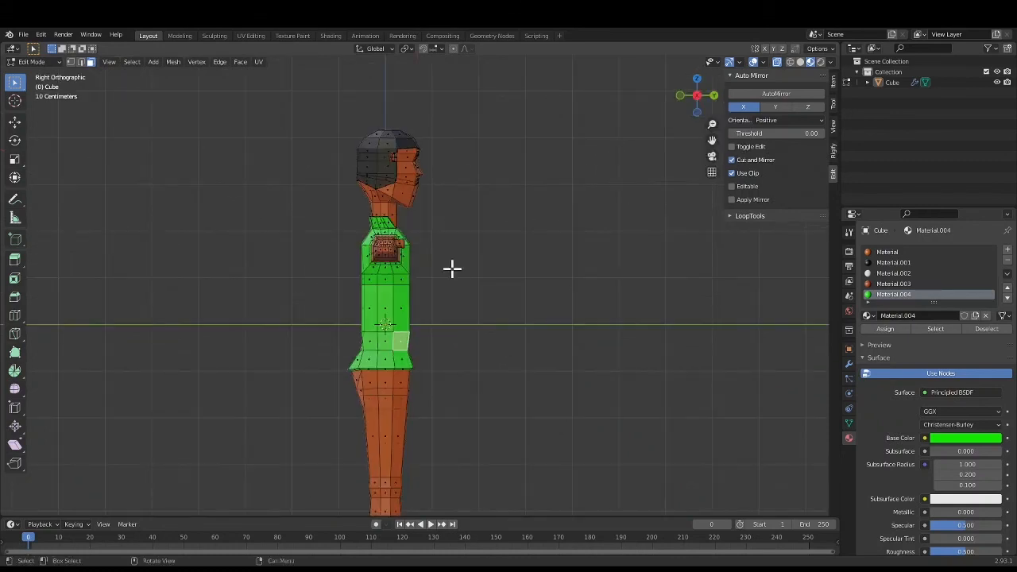
key(b)
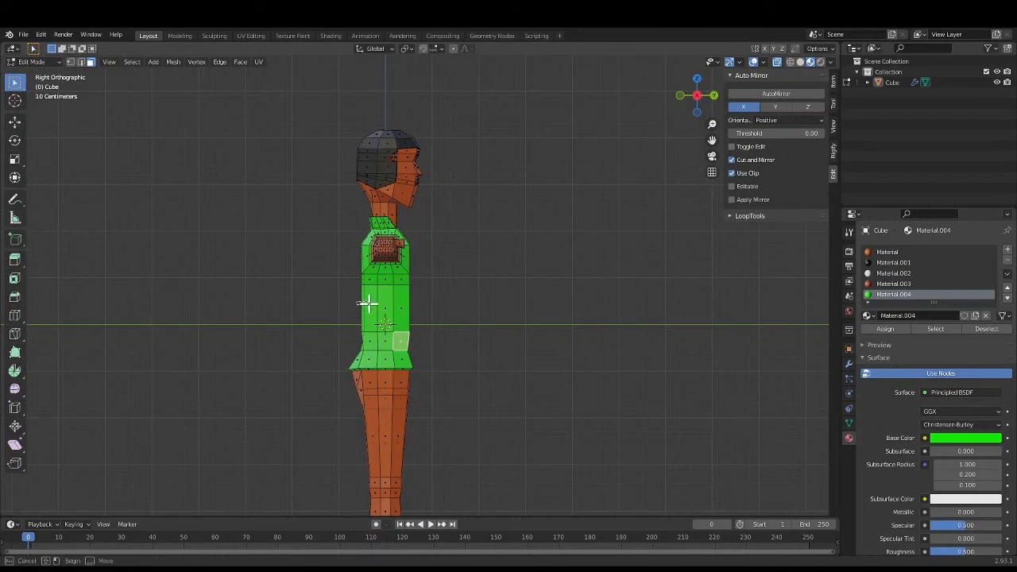
drag(357, 303, 371, 316)
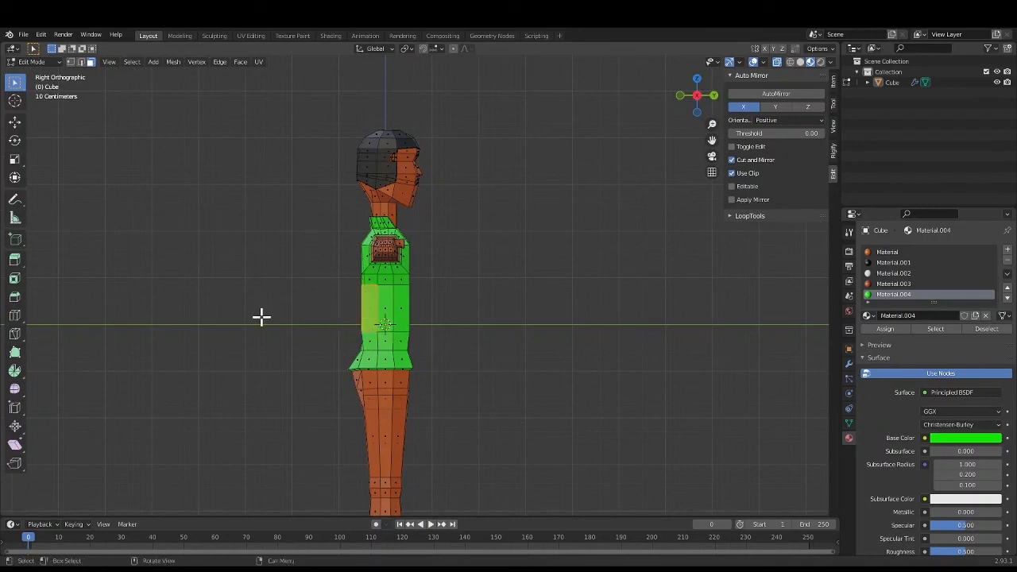
key(1)
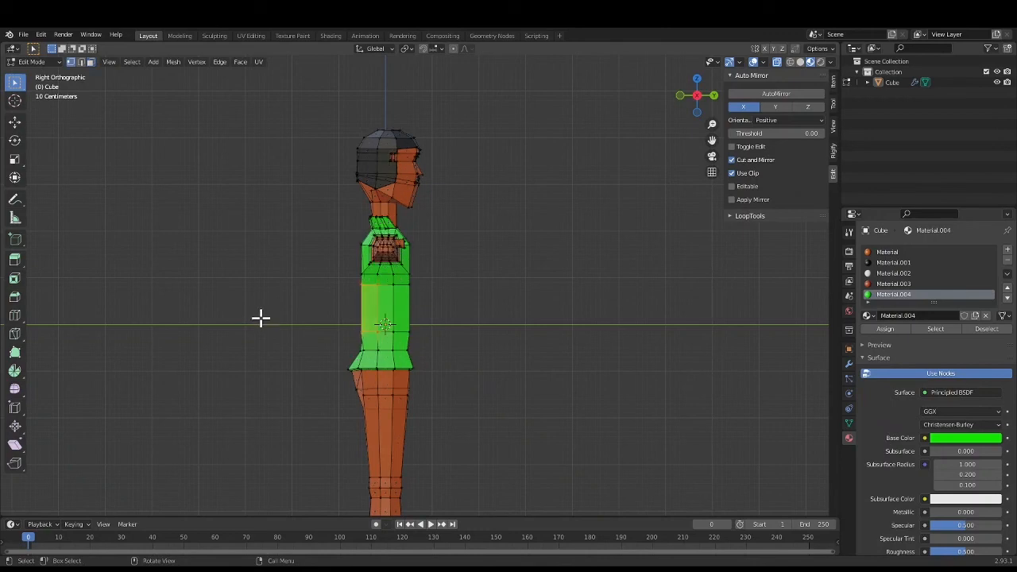
click(295, 310)
drag(350, 279, 369, 292)
key(g)
click(367, 287)
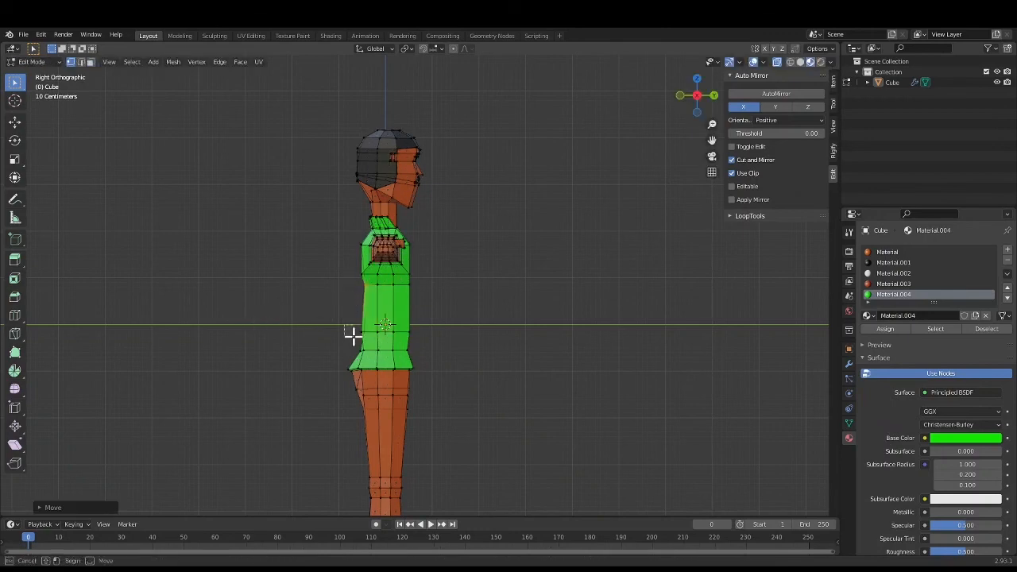
Move the lower-back vertices slightly inward and the lower chest vertices slightly forward
drag(352, 336, 368, 325)
key(g)
click(367, 327)
drag(416, 265, 404, 279)
key(g)
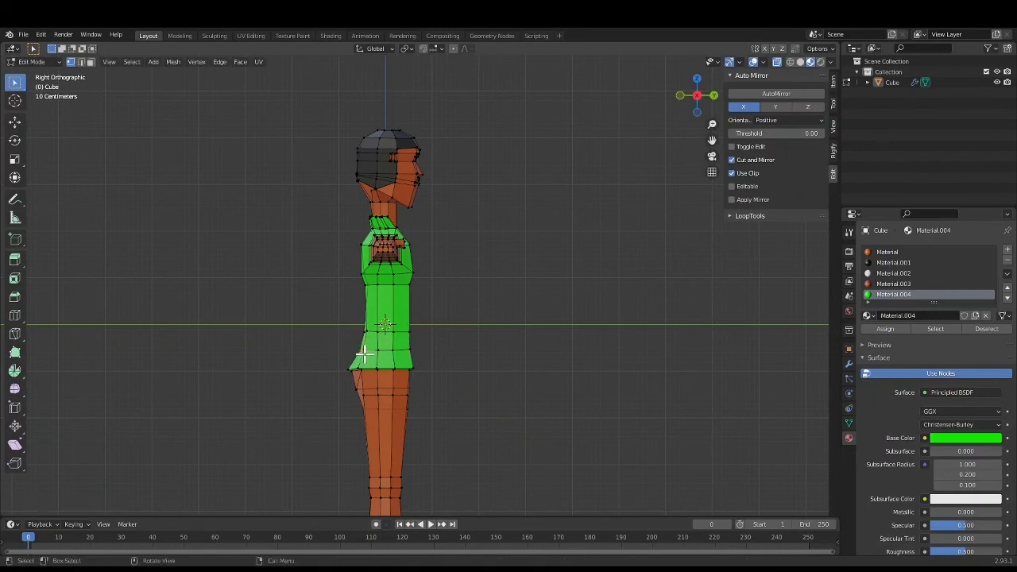
click(363, 336)
In back view, select all faces of the trouser leg from the waist down to the ankle
key(ctrl+KP_1)
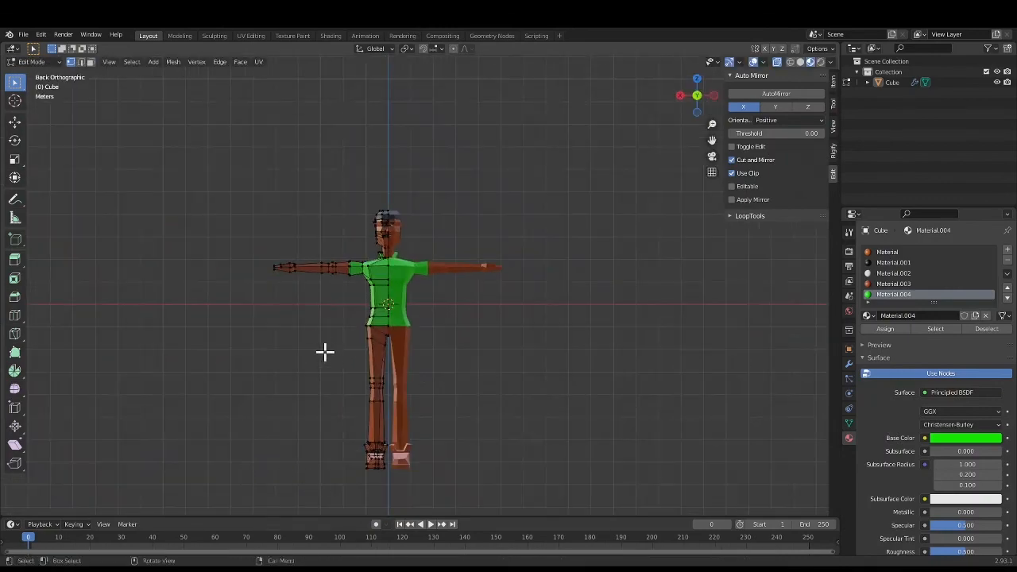
key(3)
drag(325, 328, 446, 442)
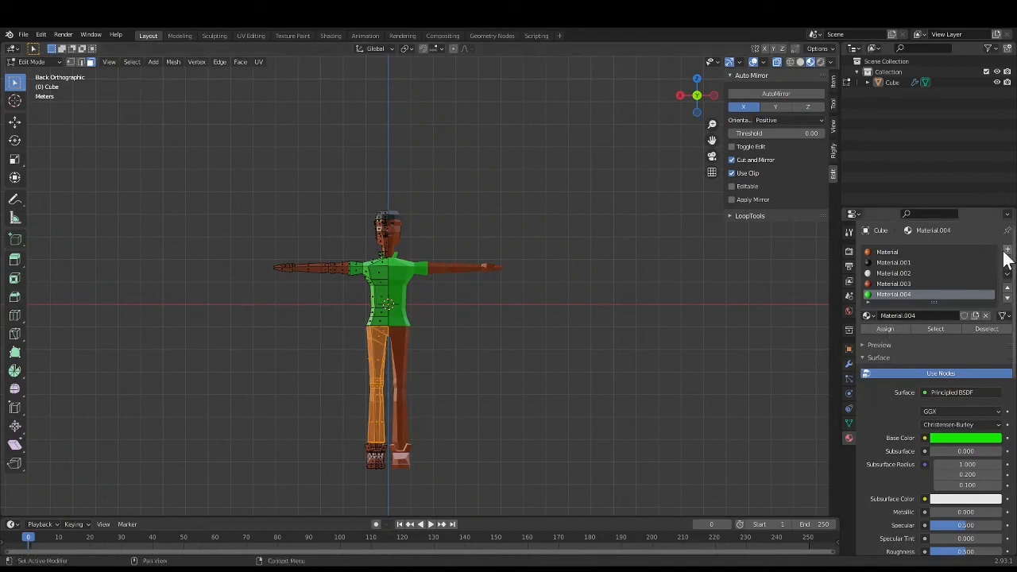
Create a new material with a dark blue base color and assign it to the selected trouser faces
click(1007, 251)
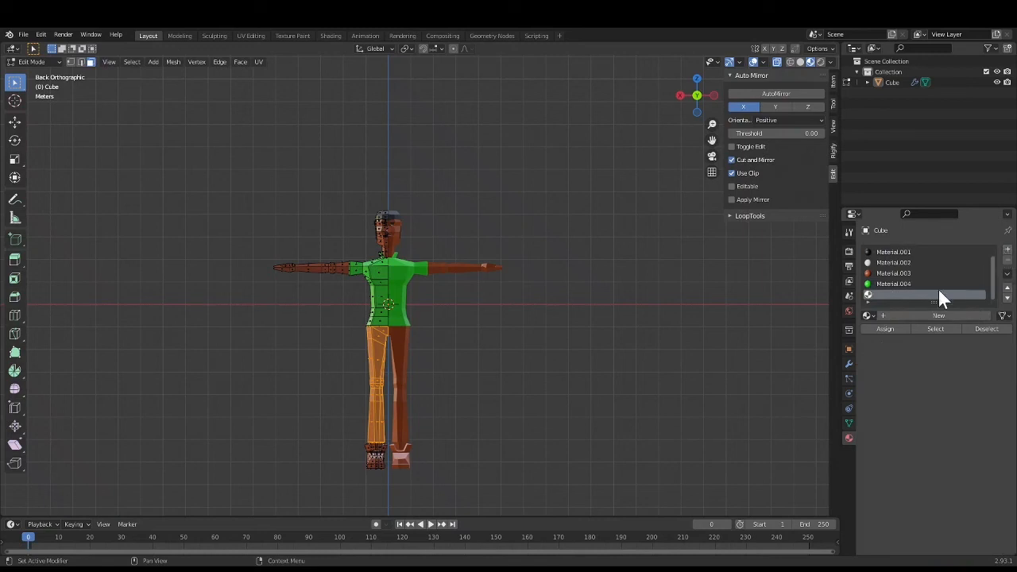
click(923, 314)
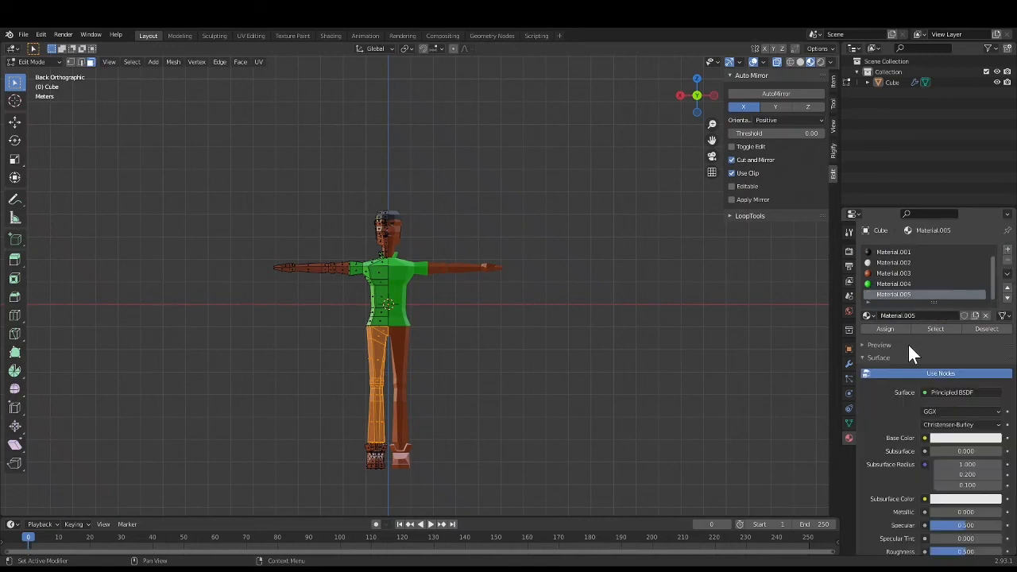
click(968, 441)
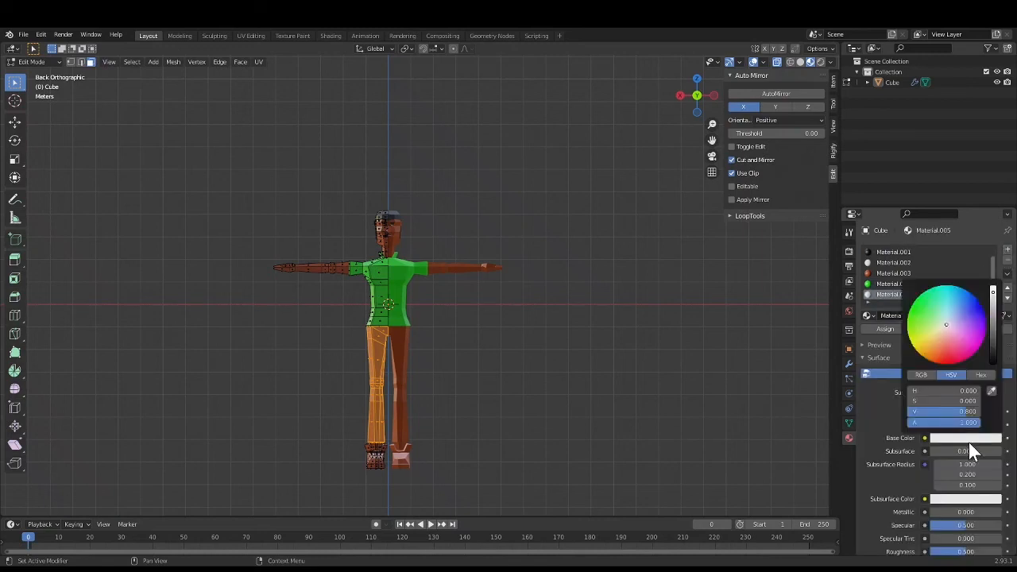
mouse_move(947, 325)
mouse_down()
mouse_move(983, 309)
mouse_move(998, 324)
mouse_up()
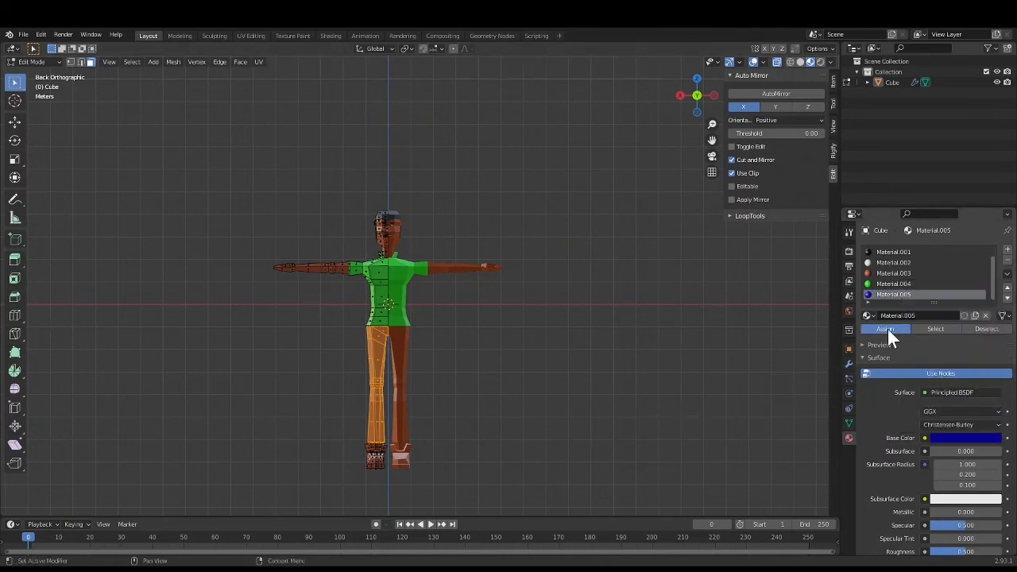
click(888, 329)
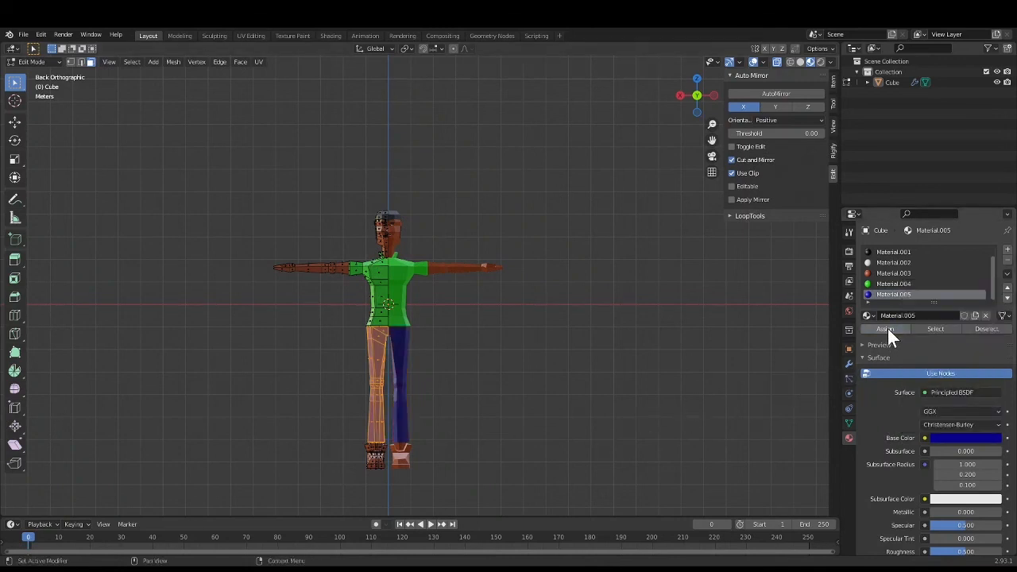
click(489, 495)
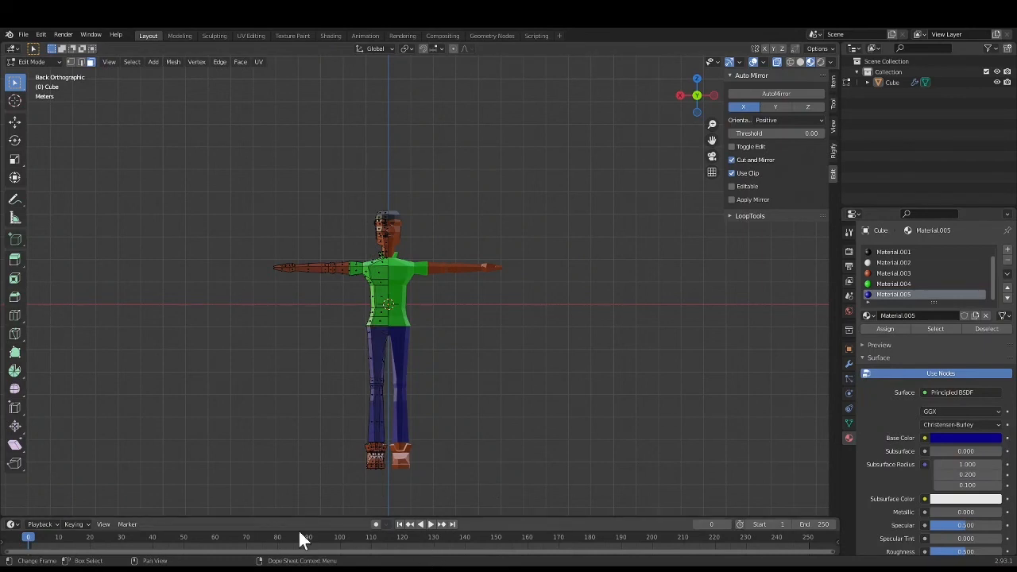
Try to select the ankle faces between the trouser hem and the shoe
middle_drag(279, 477, 389, 458)
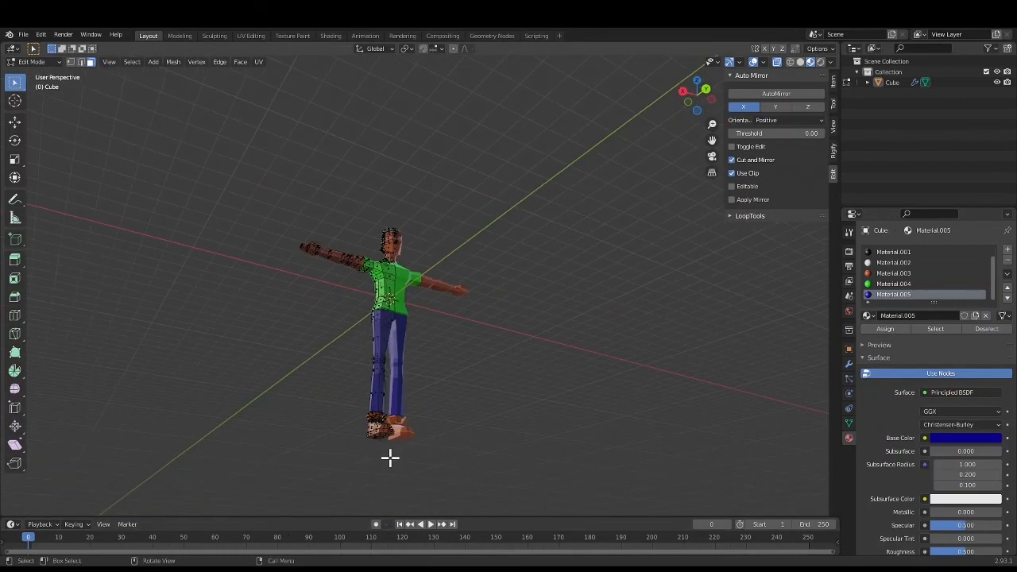
middle_drag(495, 416, 445, 449)
scroll(406, 445, up, 3)
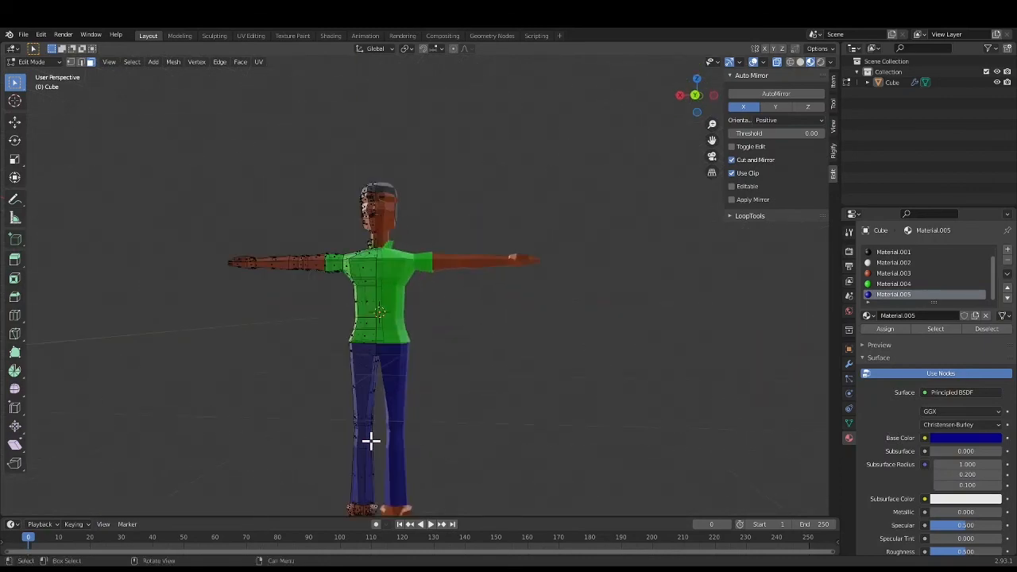
middle_drag(377, 484, 406, 325)
scroll(402, 372, up, 3)
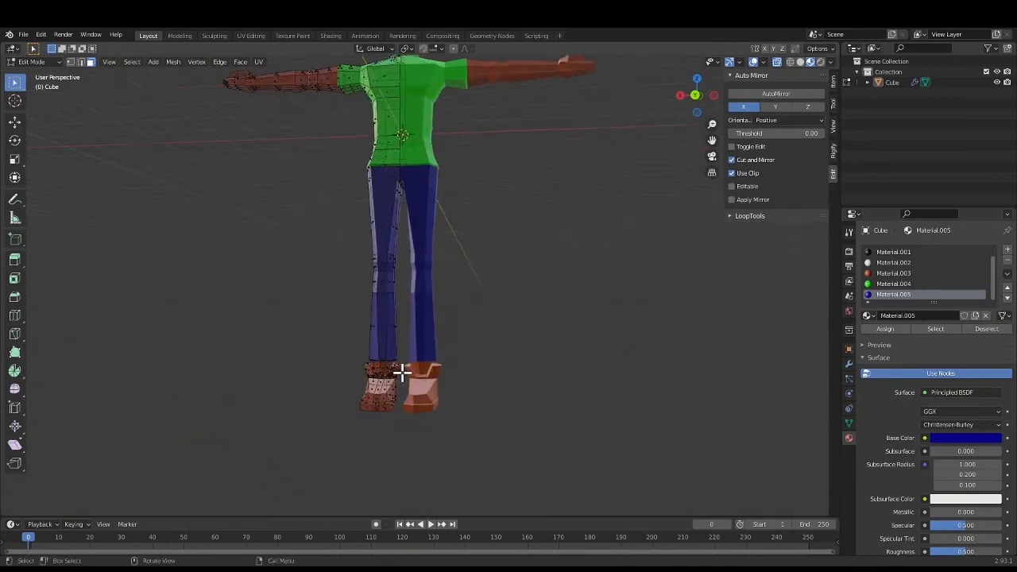
middle_drag(543, 423, 543, 390)
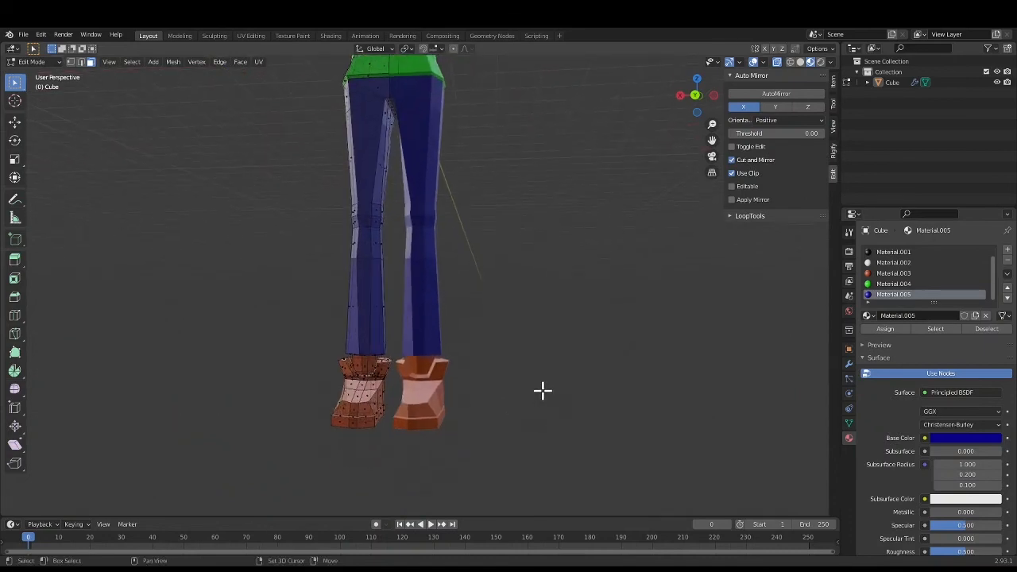
scroll(305, 425, up, 3)
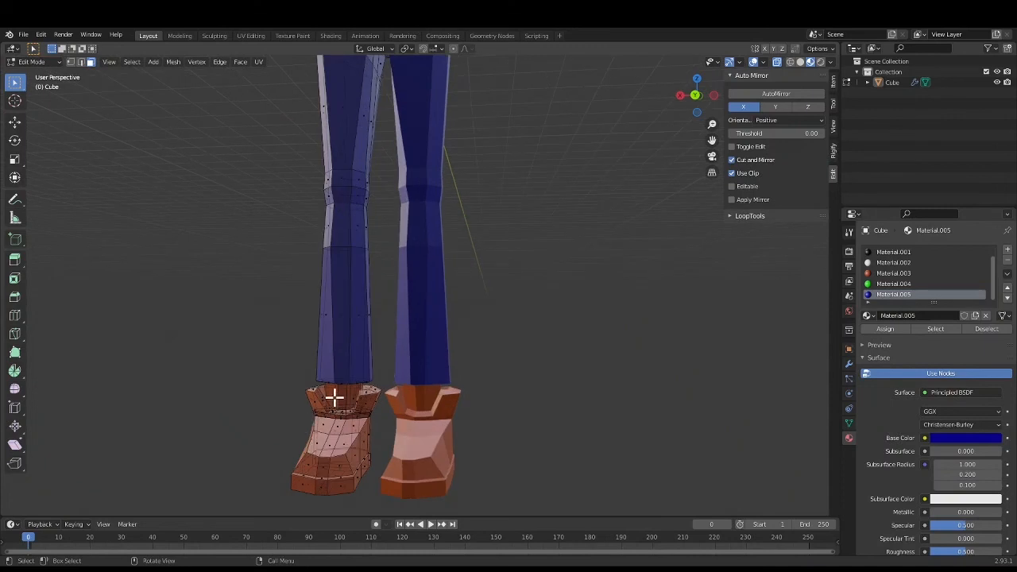
click(335, 398)
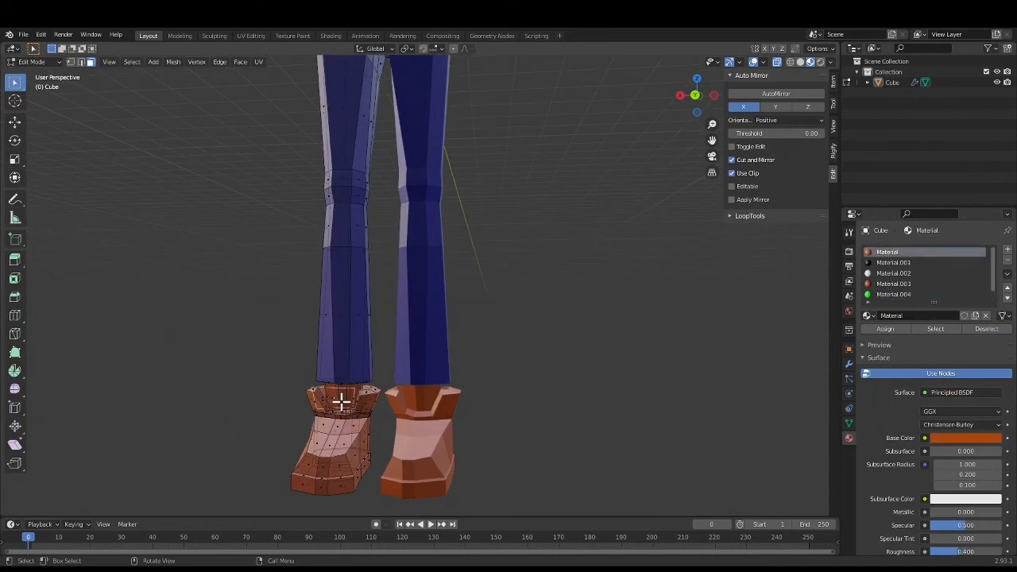
click(341, 402)
key(ctrl+l)
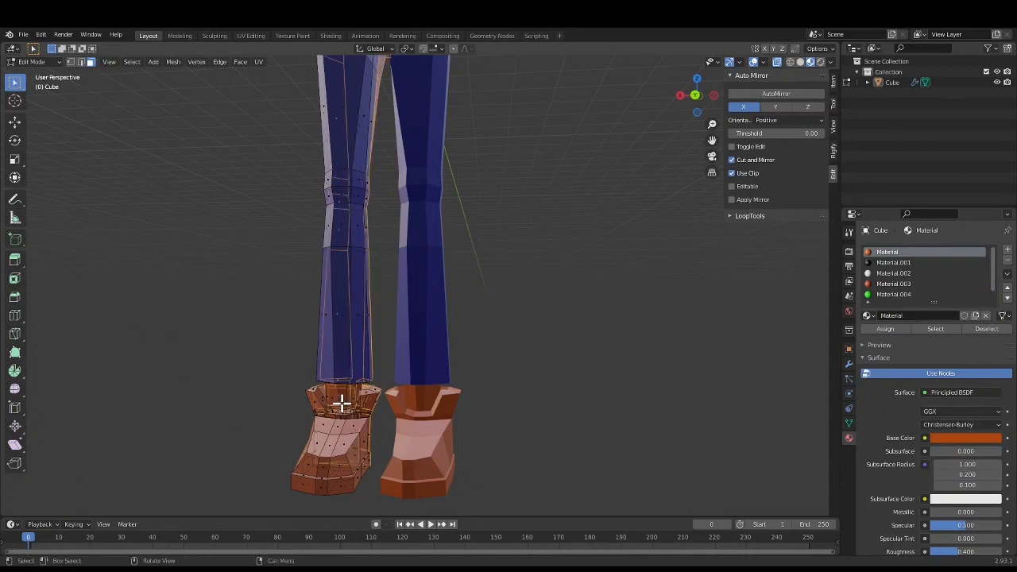
key(h)
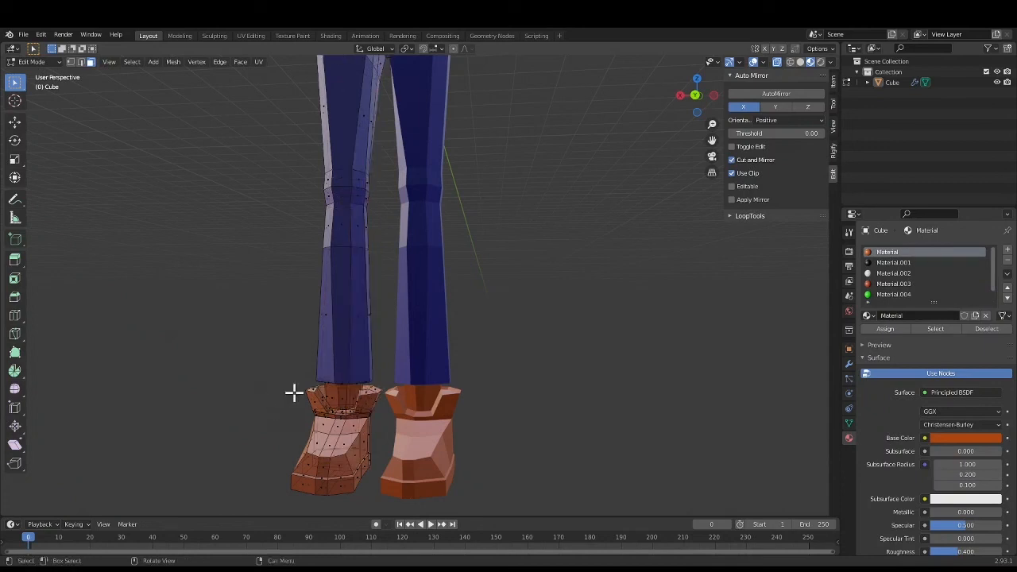
Select the ring of ankle faces inside the shoe opening and assign the white Material.002 as a sock
alt+click(338, 397)
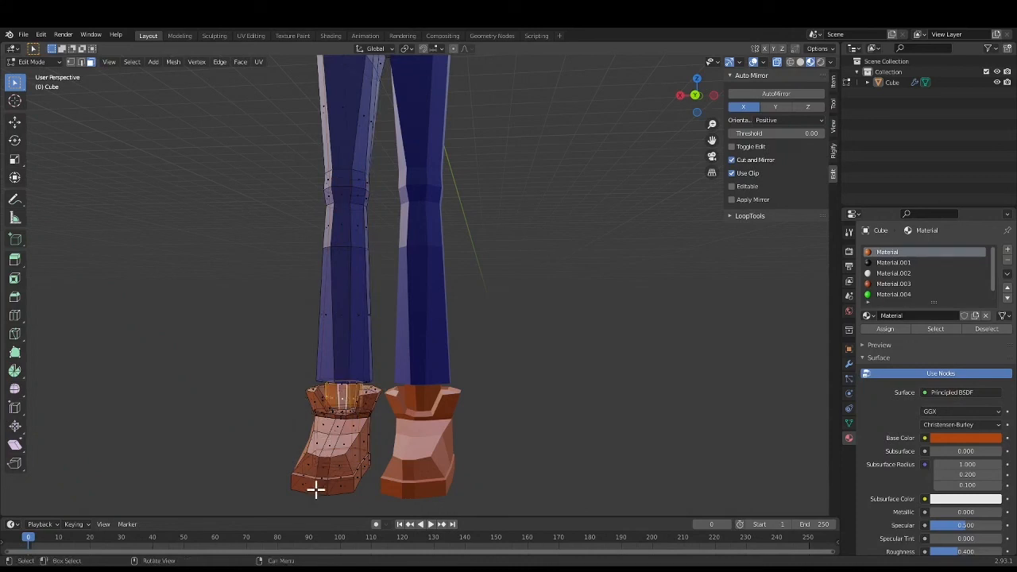
click(889, 273)
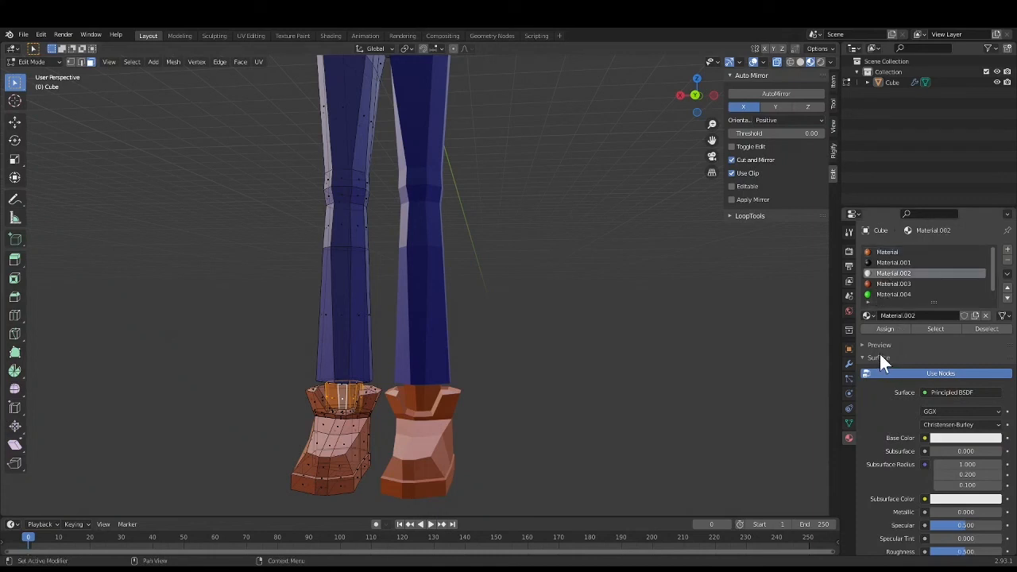
click(879, 329)
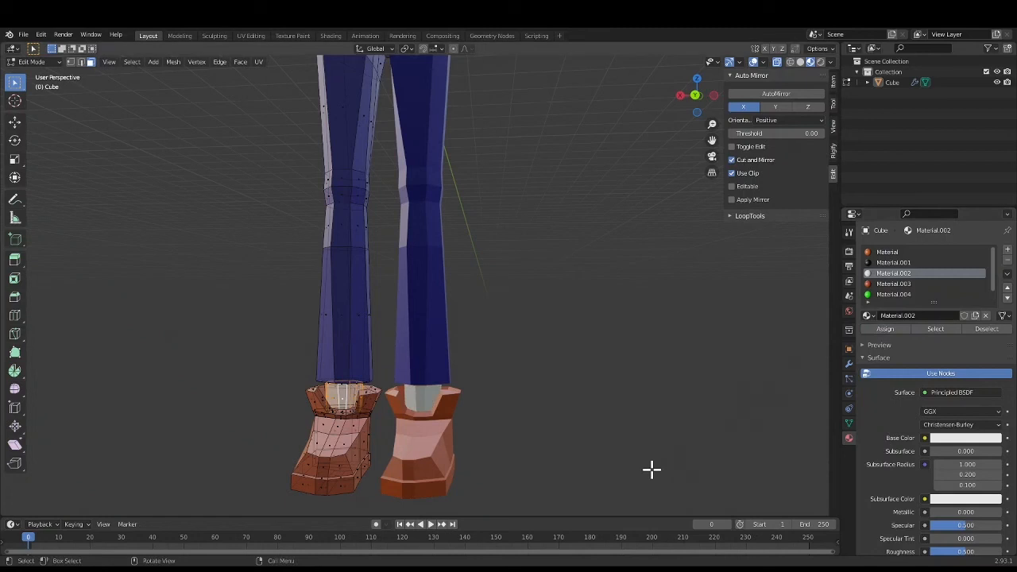
Select the face loop along the shoe's collar rim and assign it a new material with a turquoise-green base color
key(alt+a)
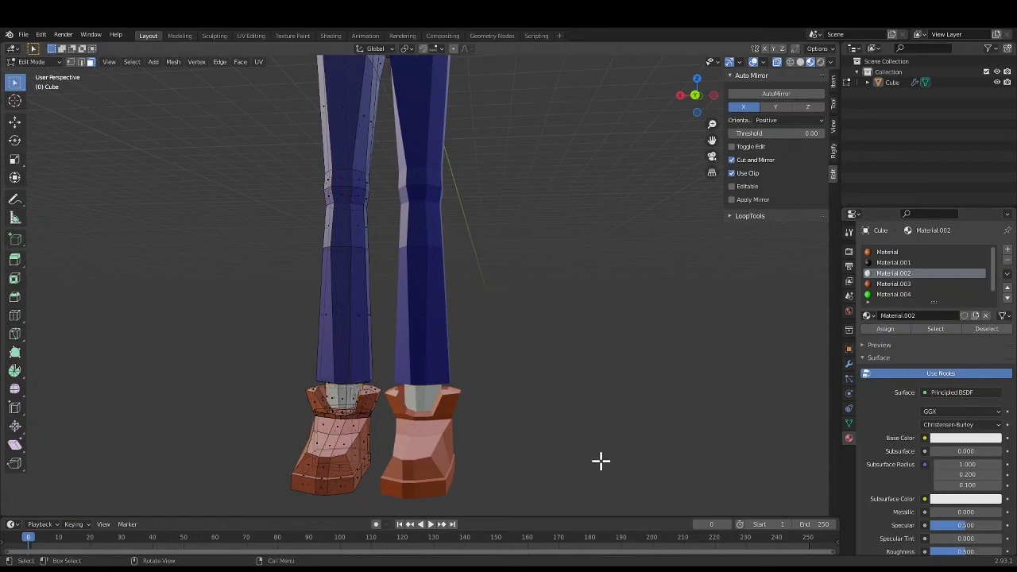
alt+click(315, 389)
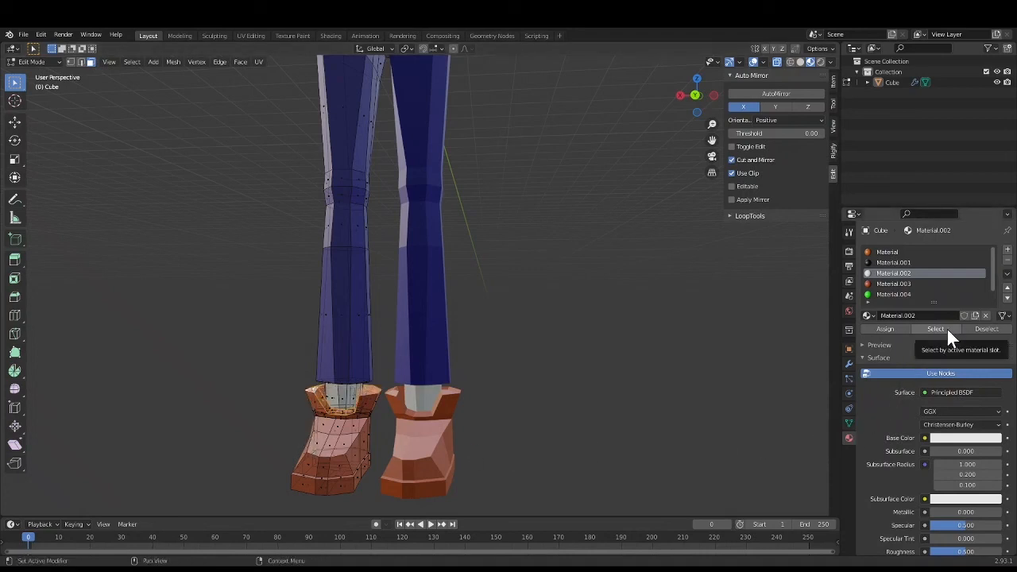
click(892, 295)
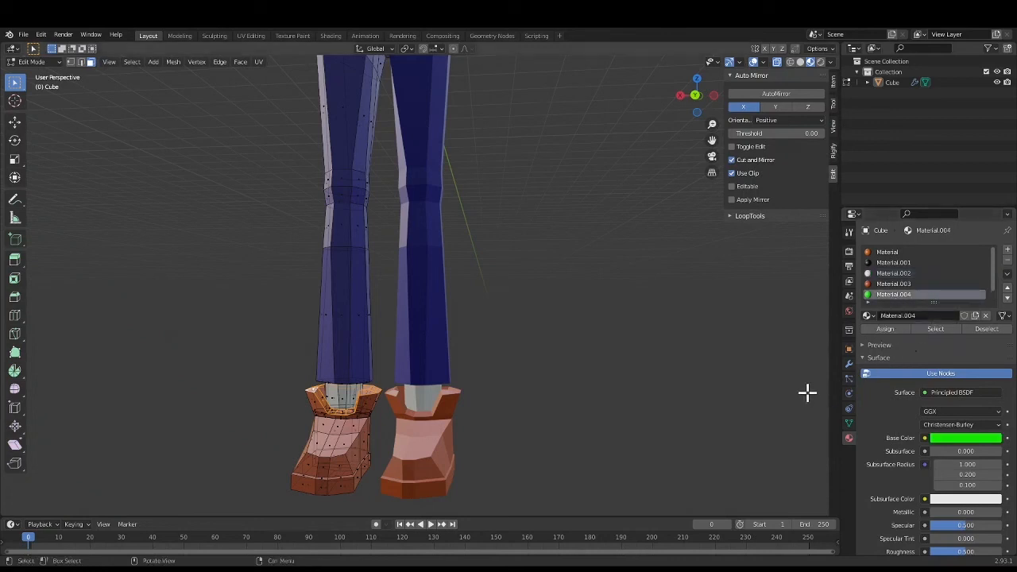
click(1006, 250)
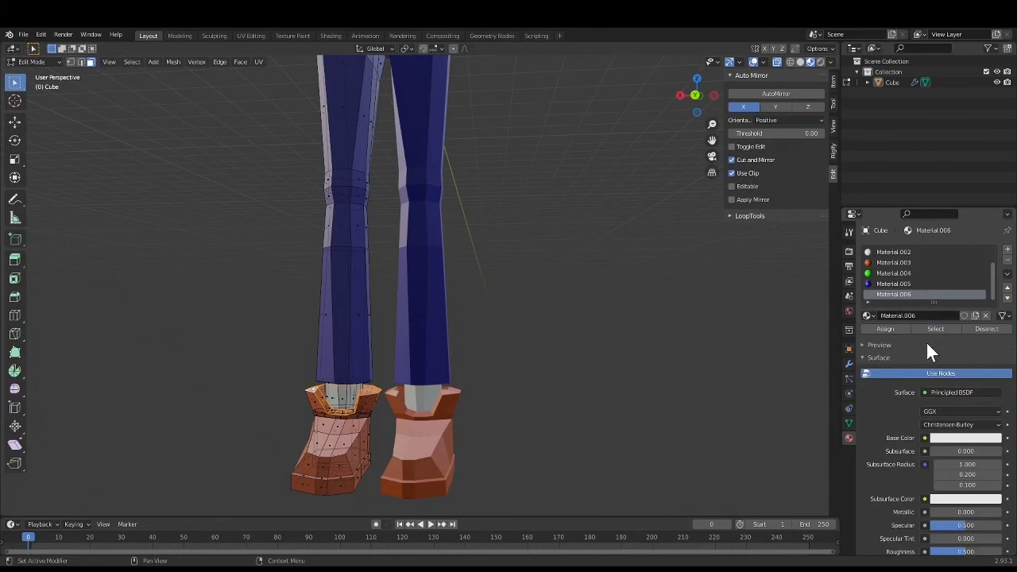
click(951, 438)
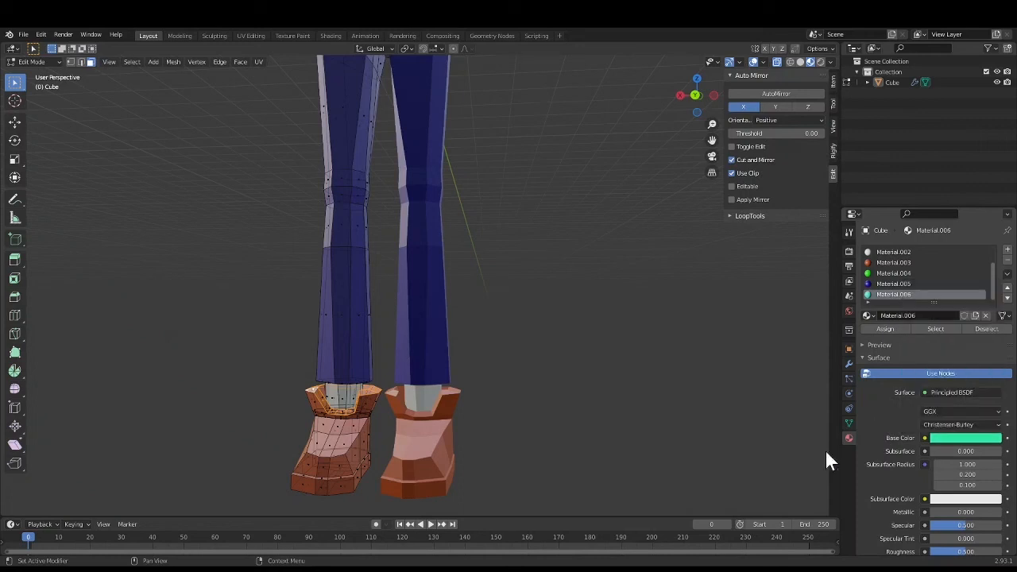
click(885, 328)
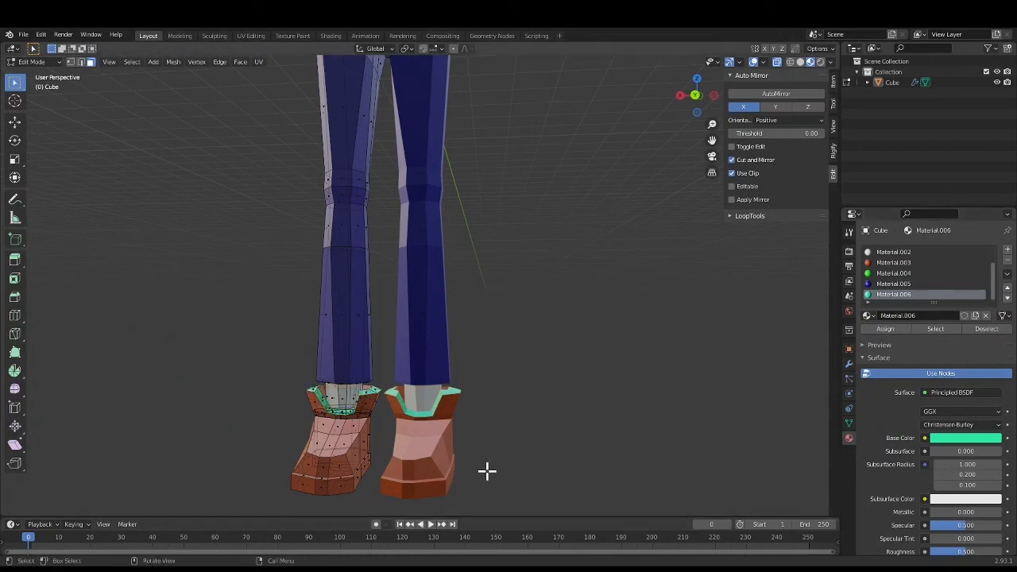
Assign the turquoise-green Material.006 to the remaining shoe collar faces and to the shoe's upper above the sole
middle_drag(508, 440, 516, 469)
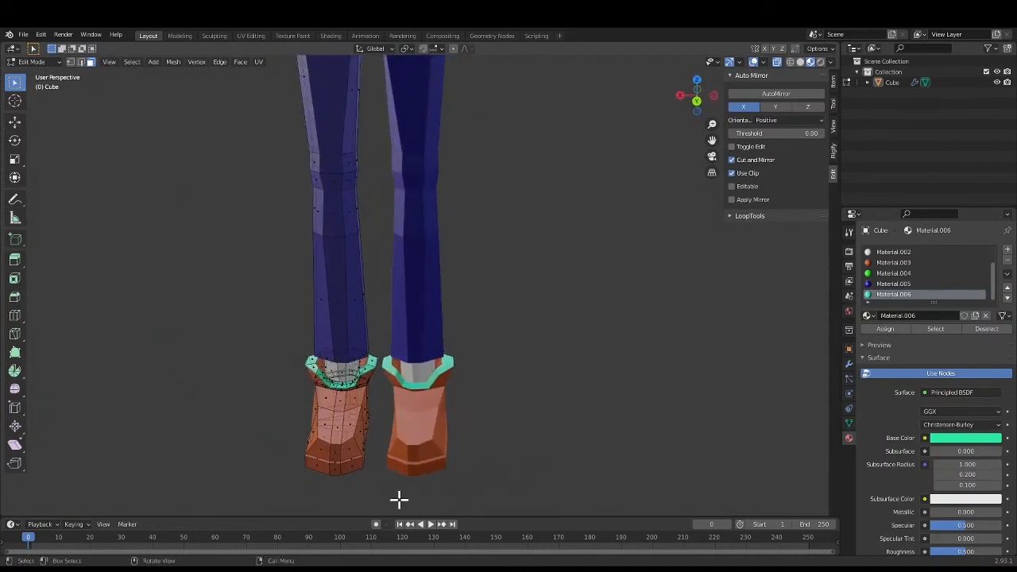
alt+click(320, 366)
click(888, 328)
middle_drag(429, 429, 548, 409)
drag(251, 424, 444, 482)
click(893, 329)
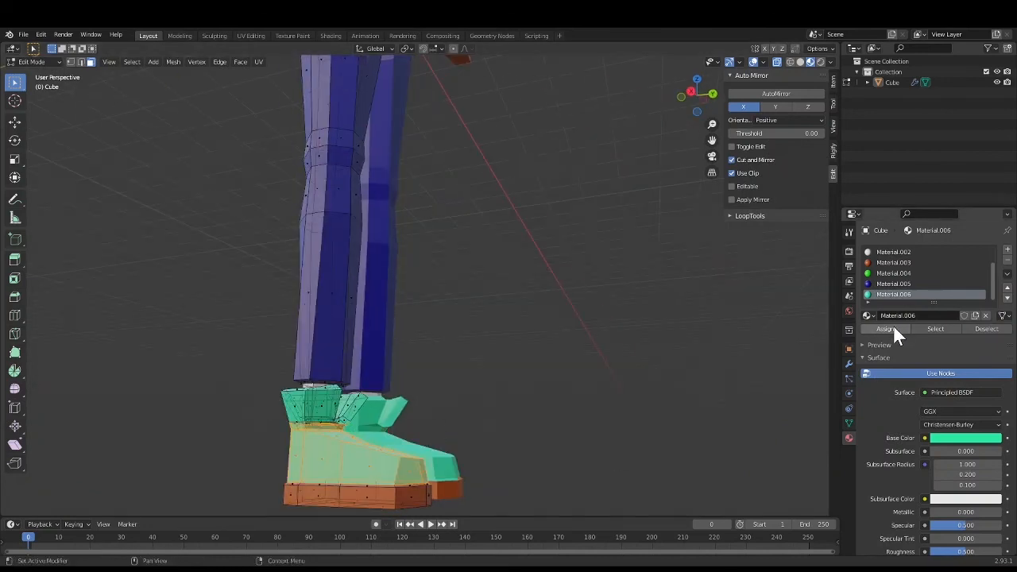
Select the shoe's sole faces, assign them the green Material.004, and return to Object Mode
drag(264, 488, 475, 514)
click(893, 273)
click(874, 329)
middle_drag(588, 445, 642, 417)
key(Tab)
middle_drag(548, 265, 368, 562)
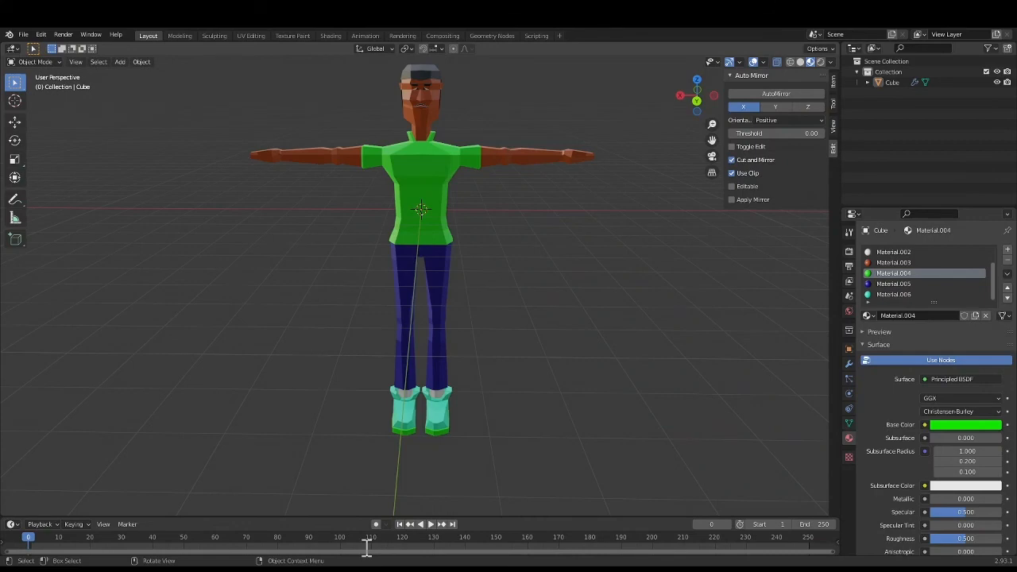
In back view, nudge the selected vertices at the chin and neck in Edit Mode, then return to Object Mode
key(Tab)
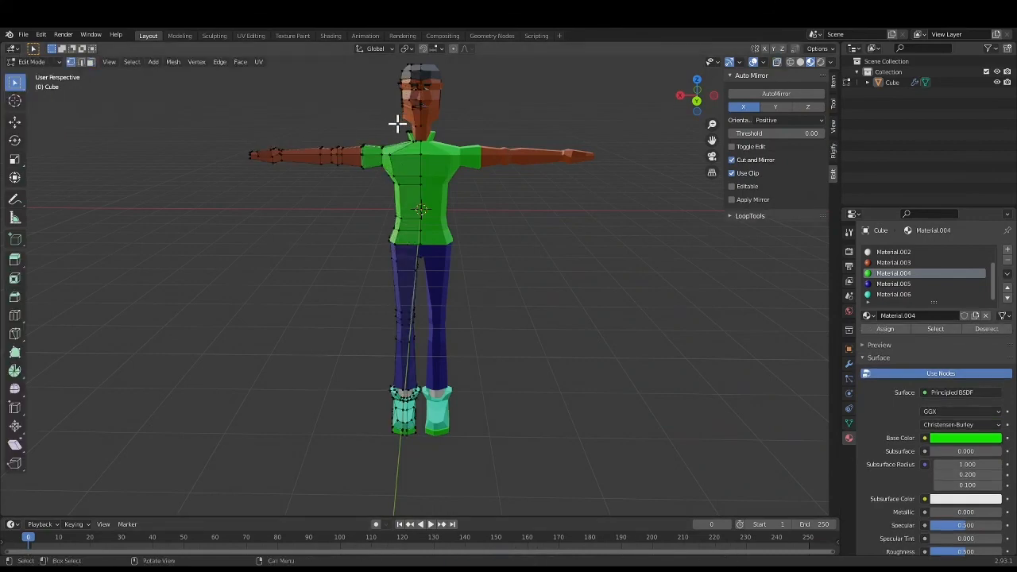
middle_drag(398, 123, 527, 192)
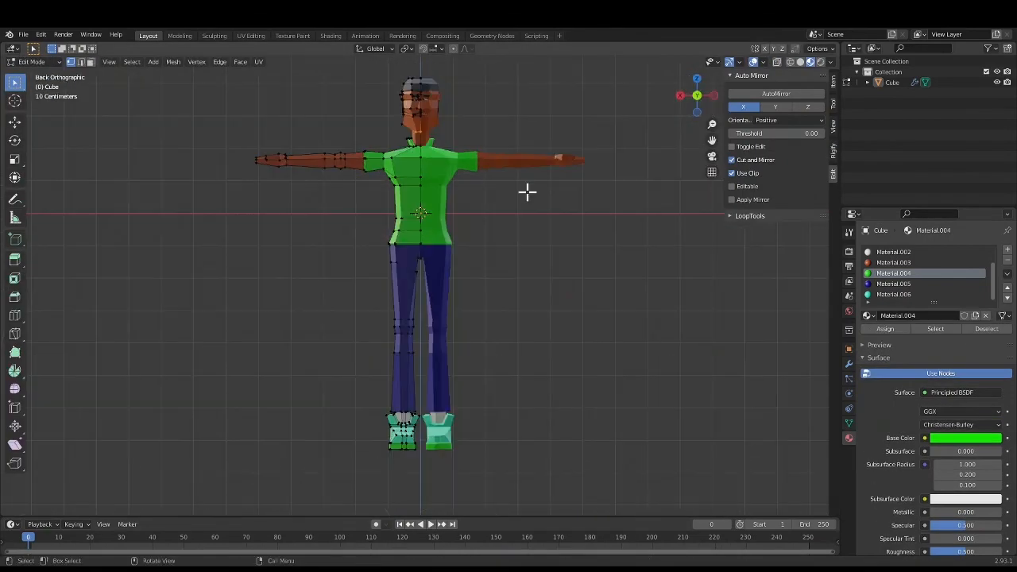
key(g)
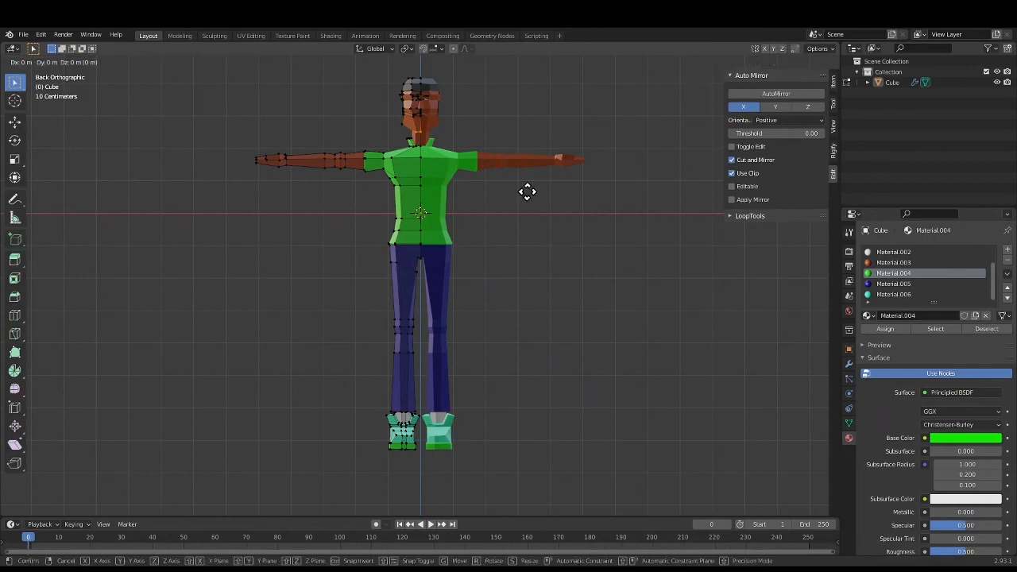
click(527, 196)
key(Tab)
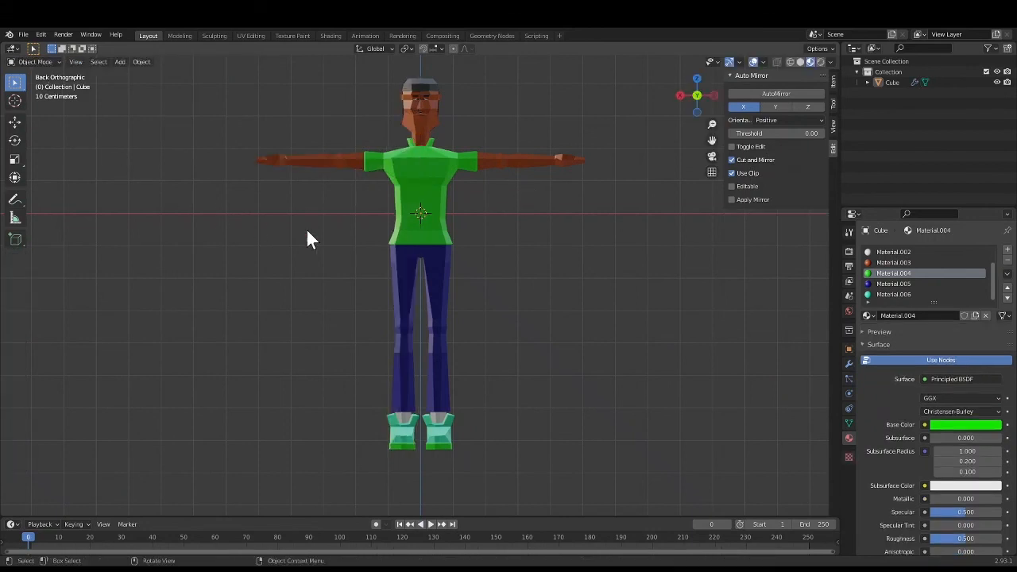
middle_drag(576, 244, 438, 283)
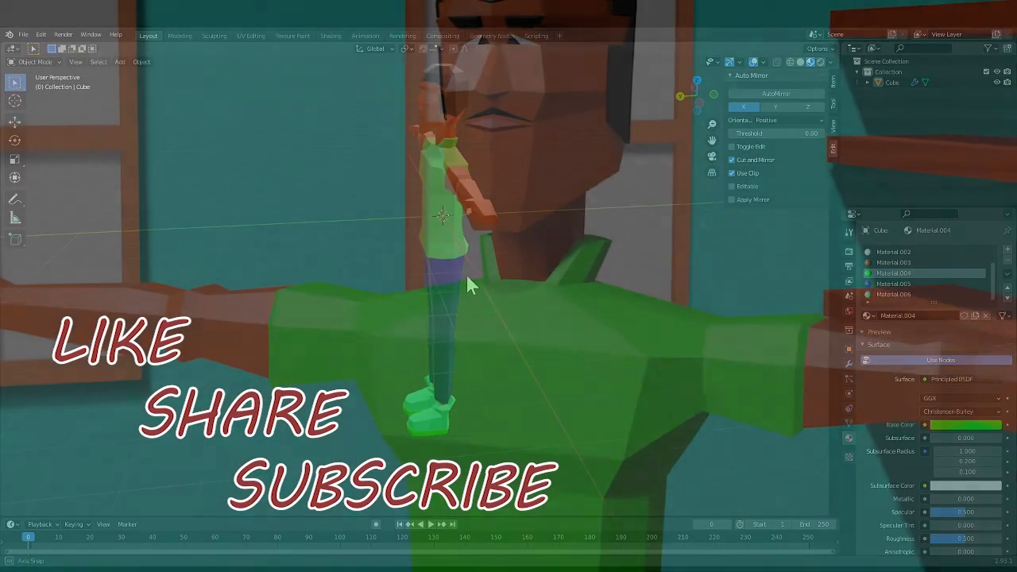